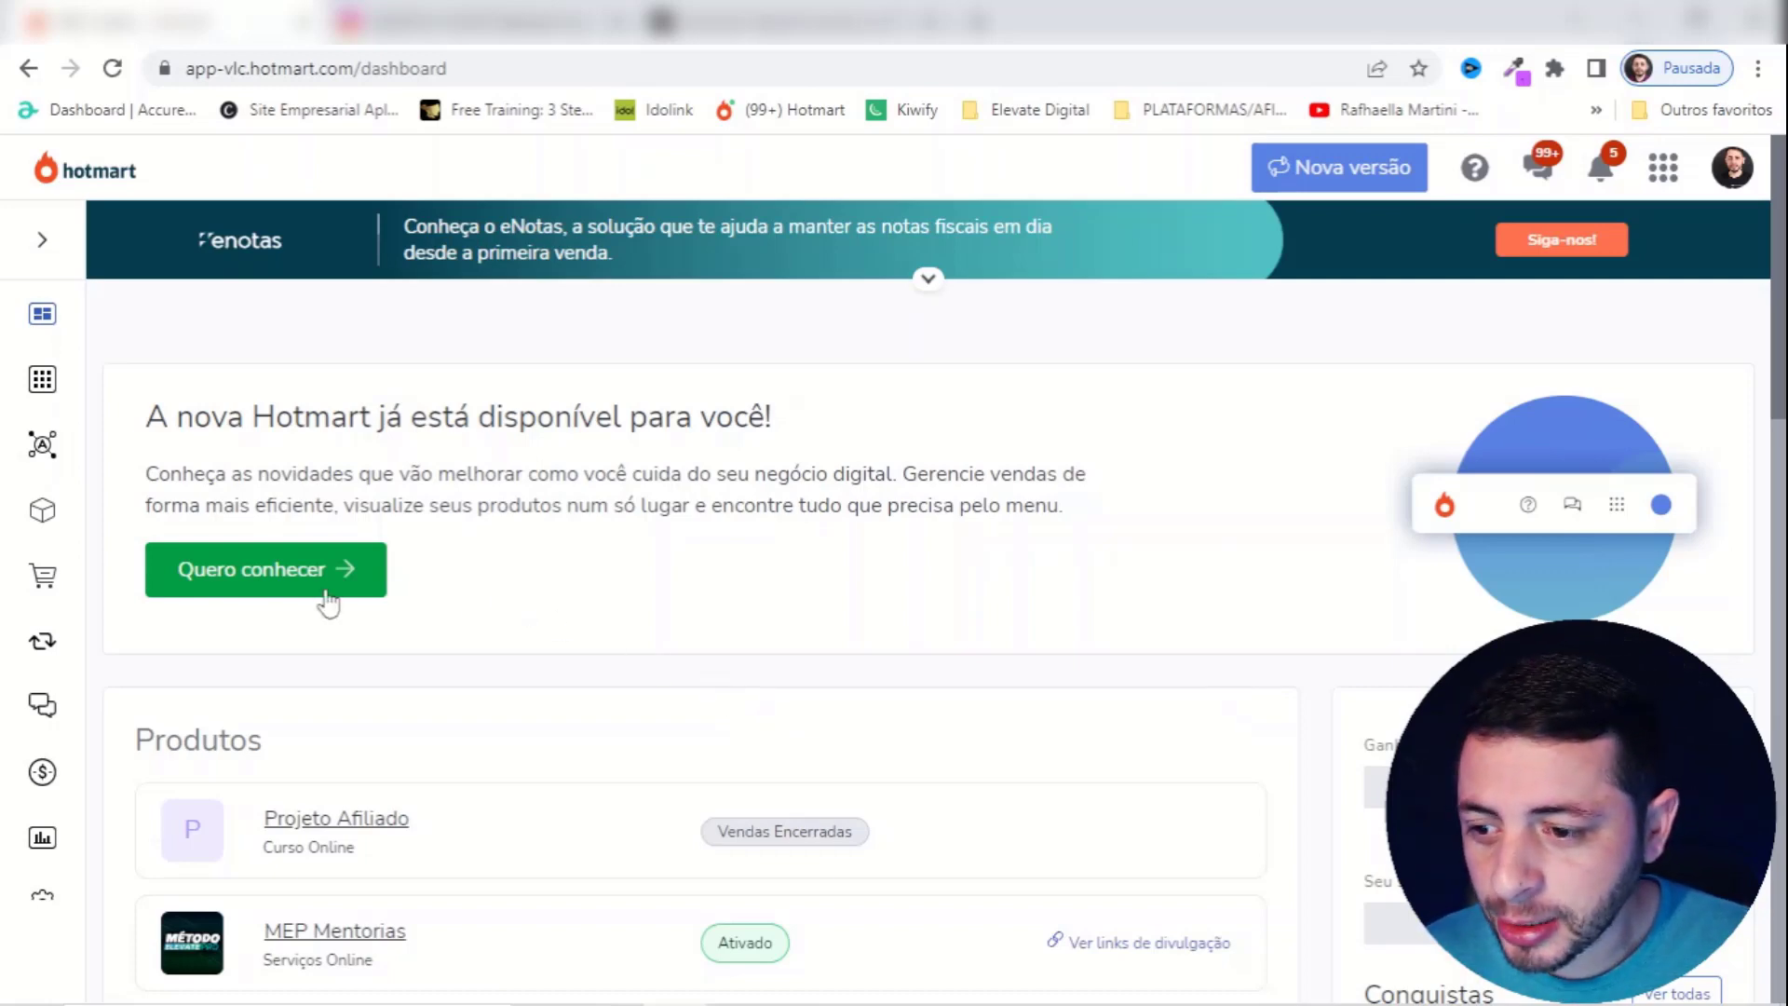
# - Open the Vendas por origem report for the product Curso de Desenho Método Fanart 3.0
pyautogui.moveTo(82, 866)
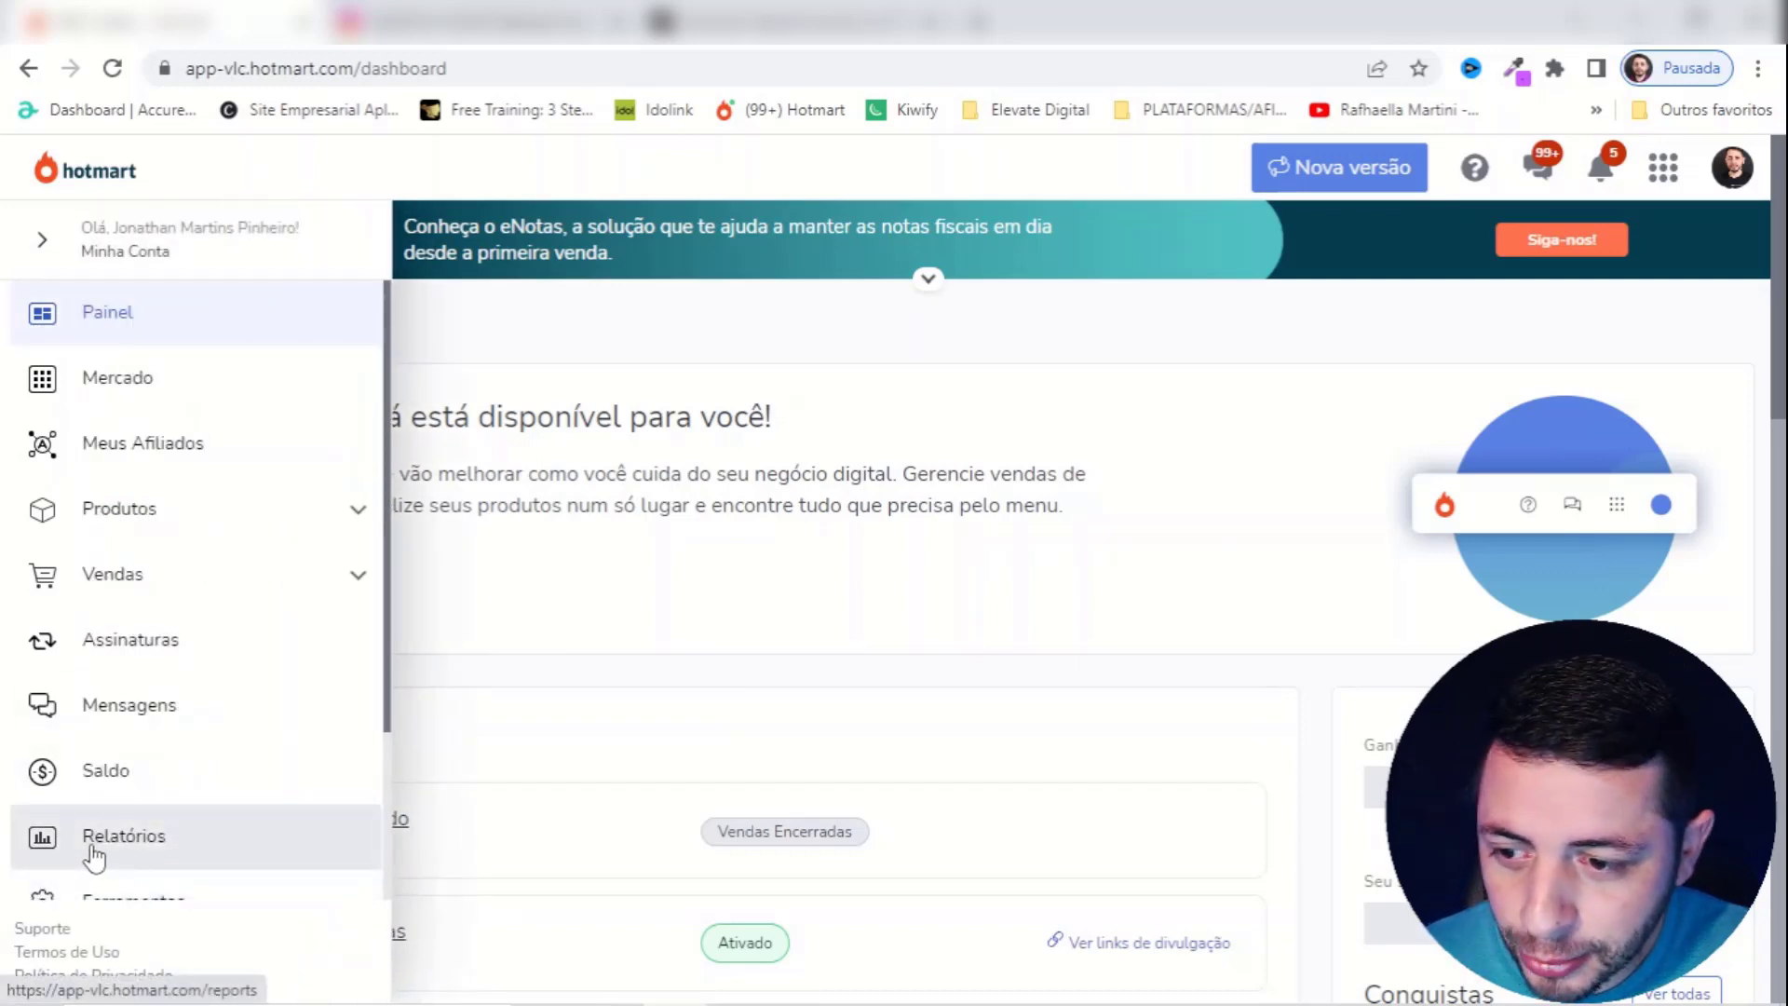
pyautogui.click(92, 849)
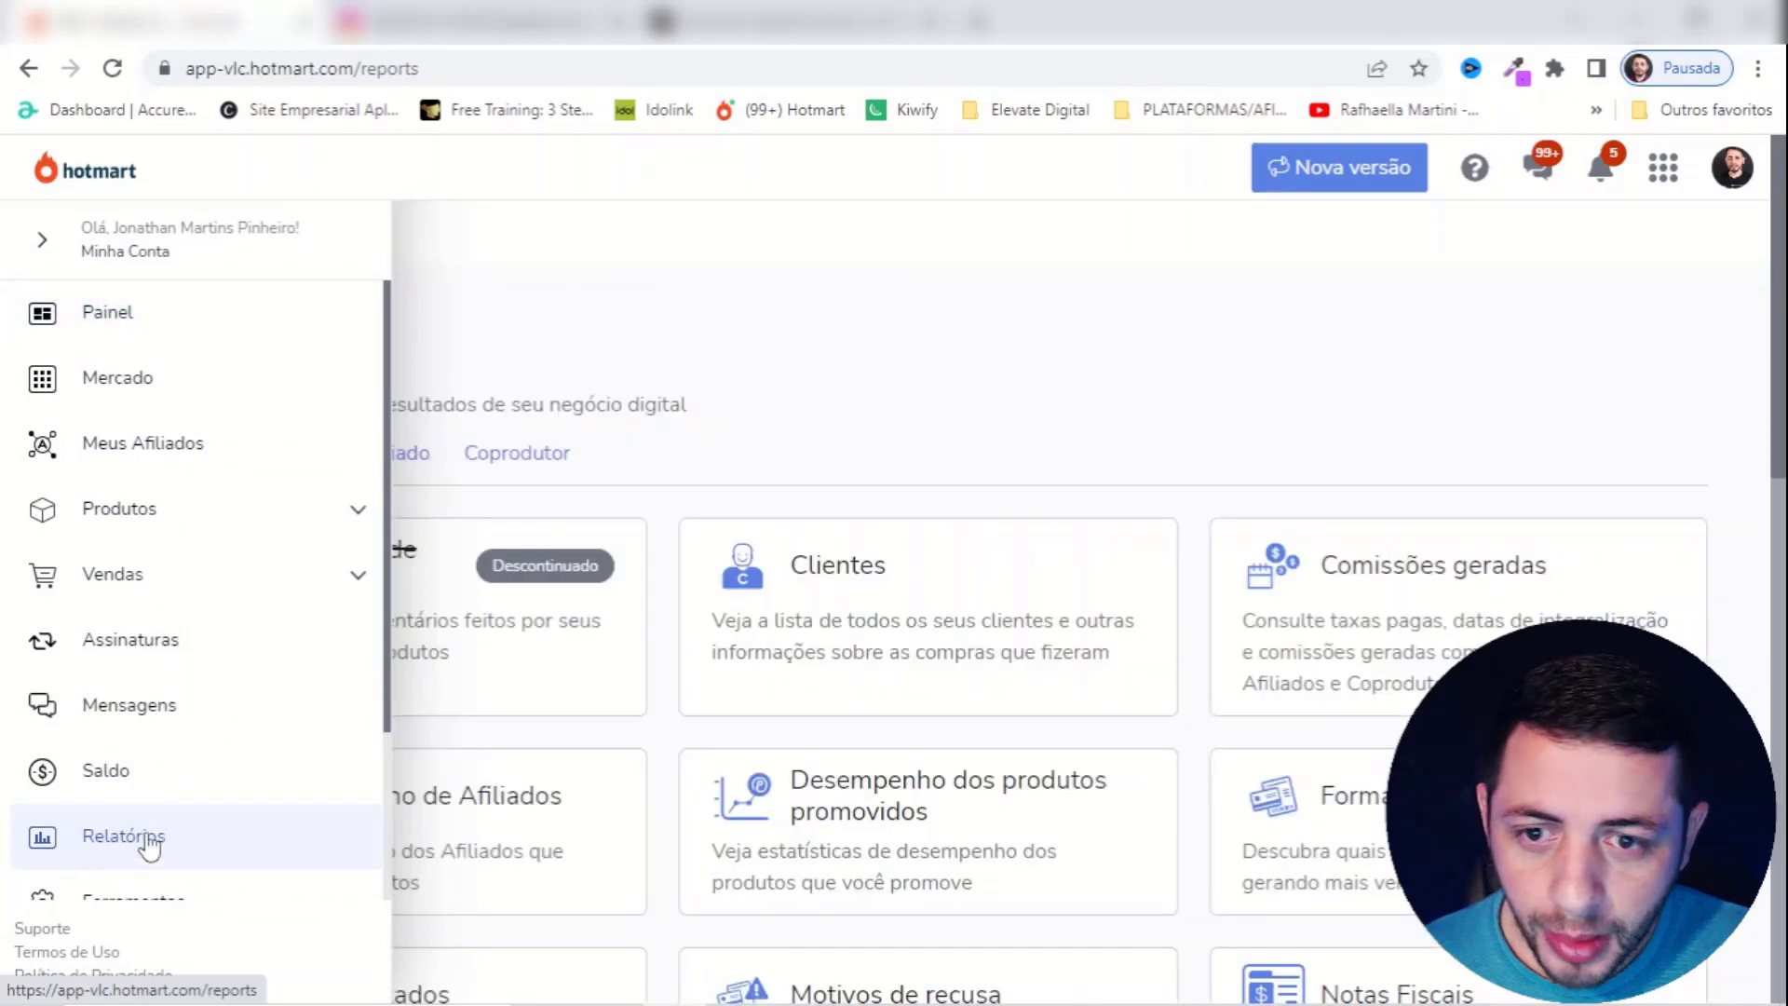
pyautogui.scroll(-3, 968, 522)
pyautogui.scroll(-3, 981, 510)
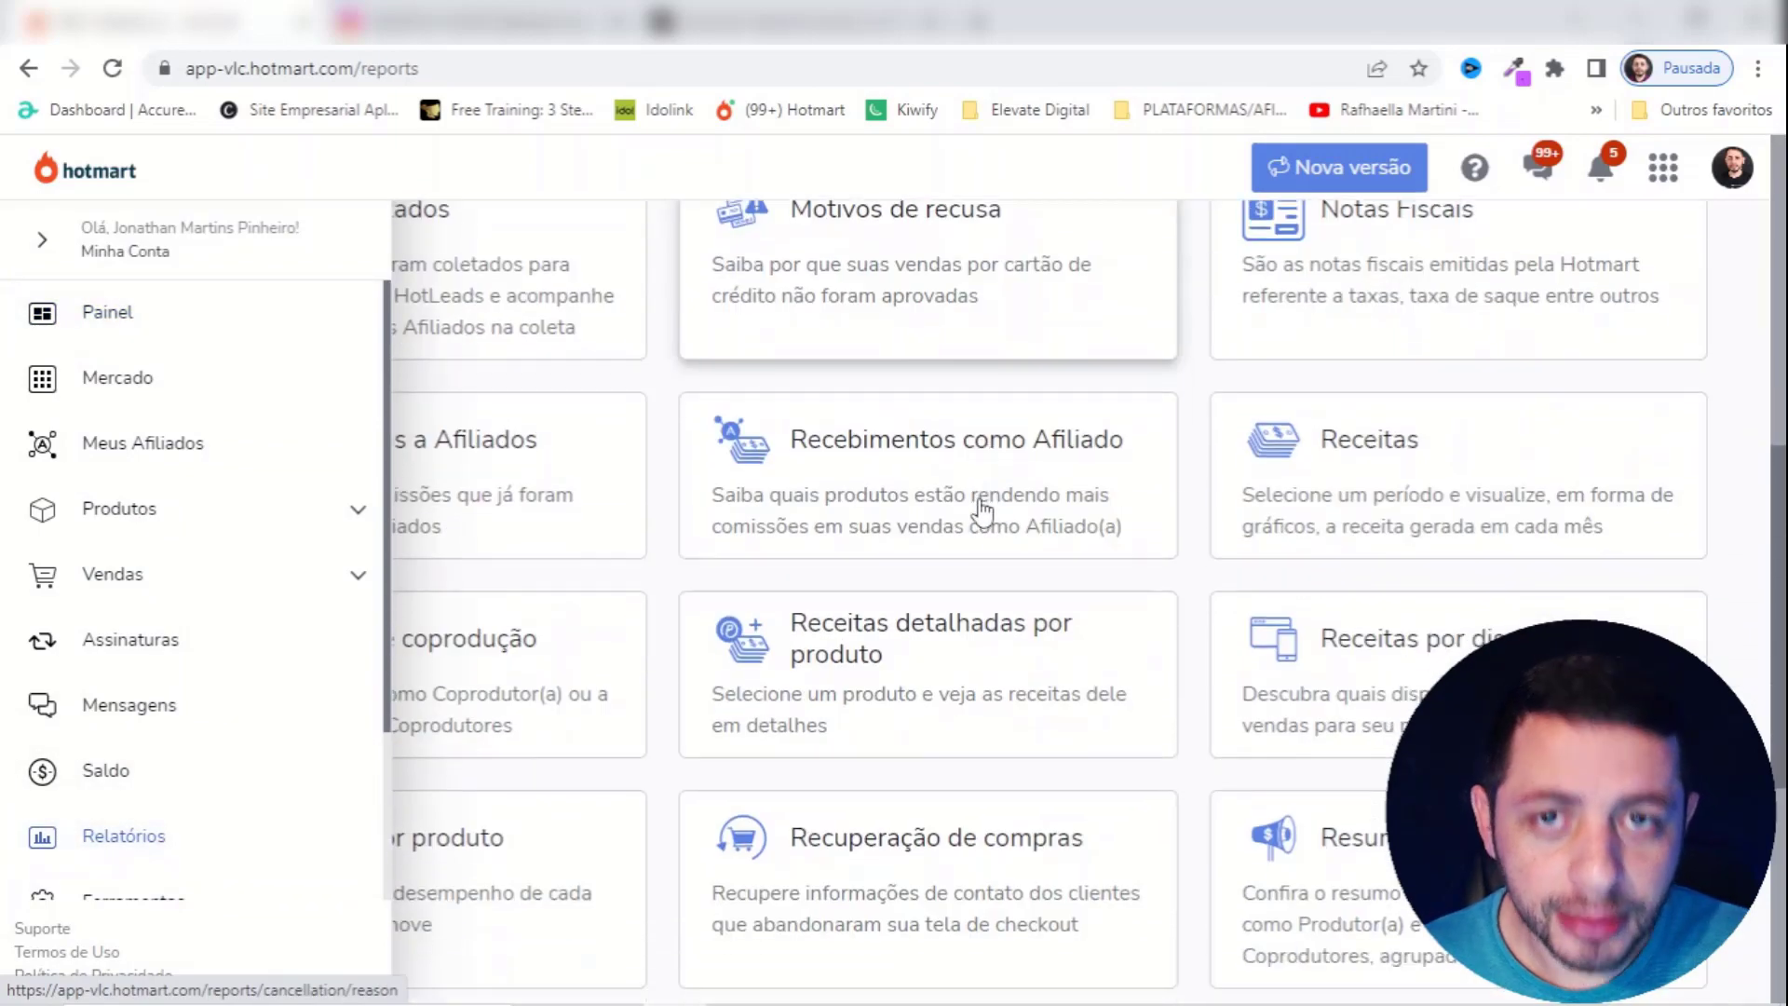
pyautogui.scroll(-6, 981, 510)
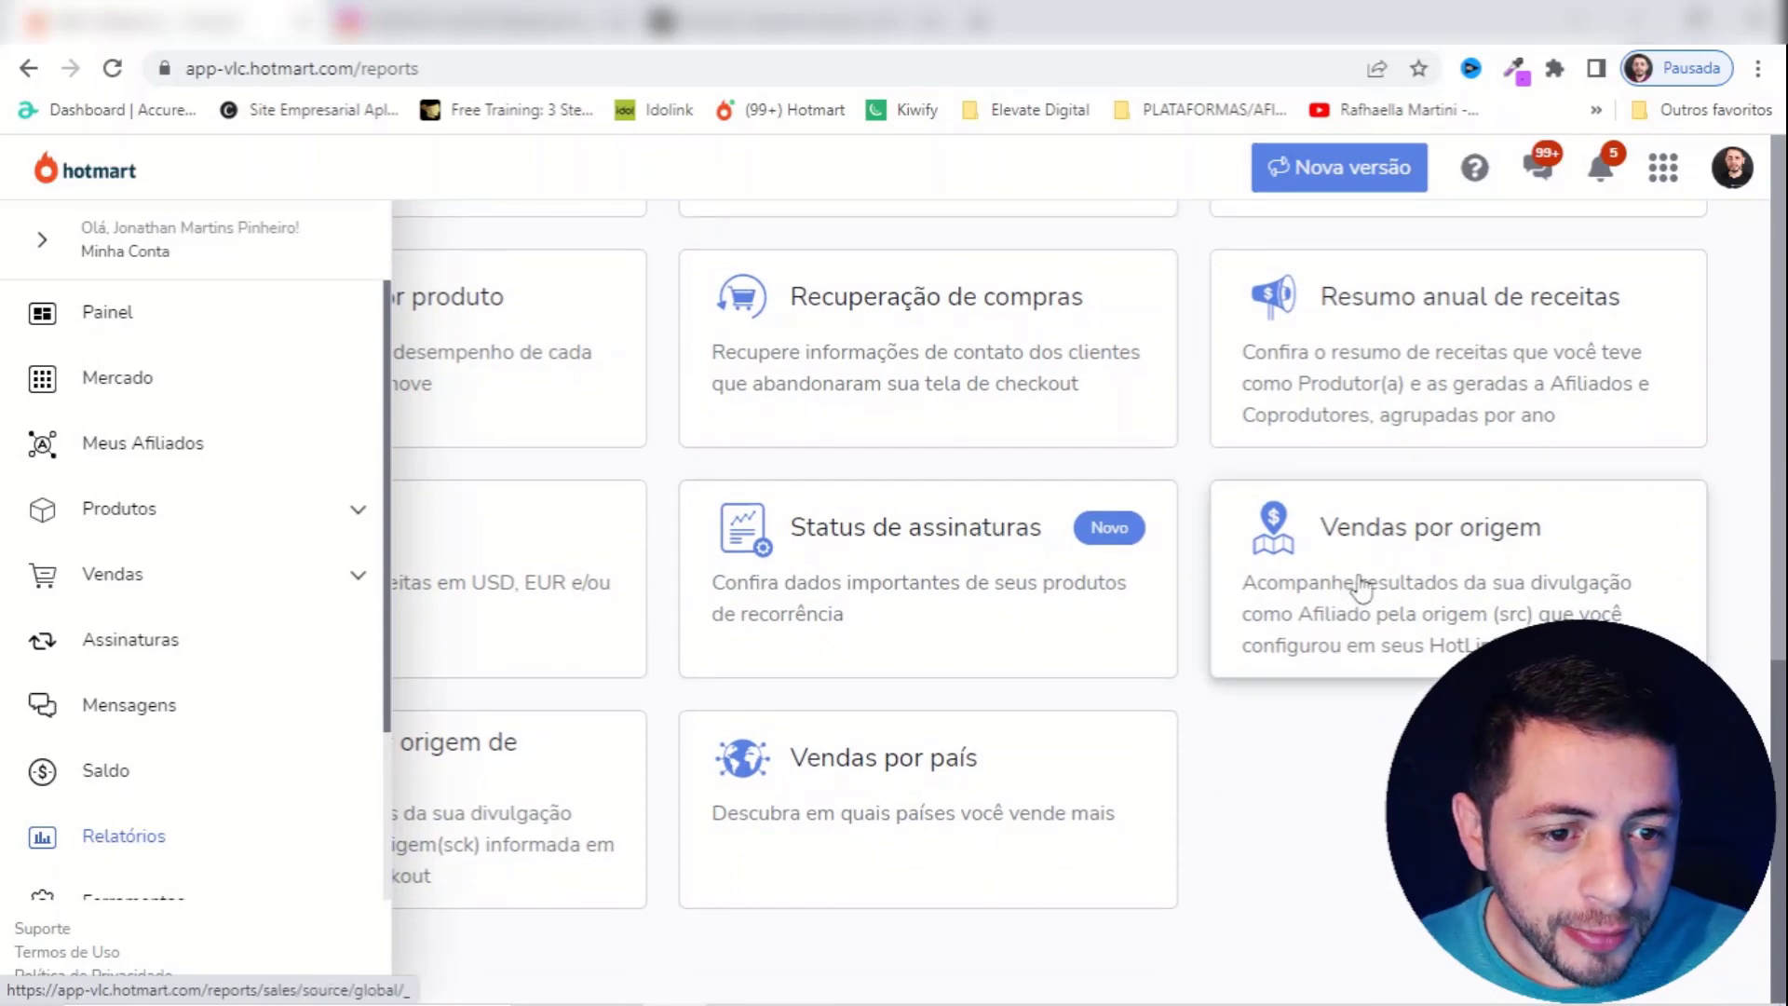
pyautogui.click(1363, 587)
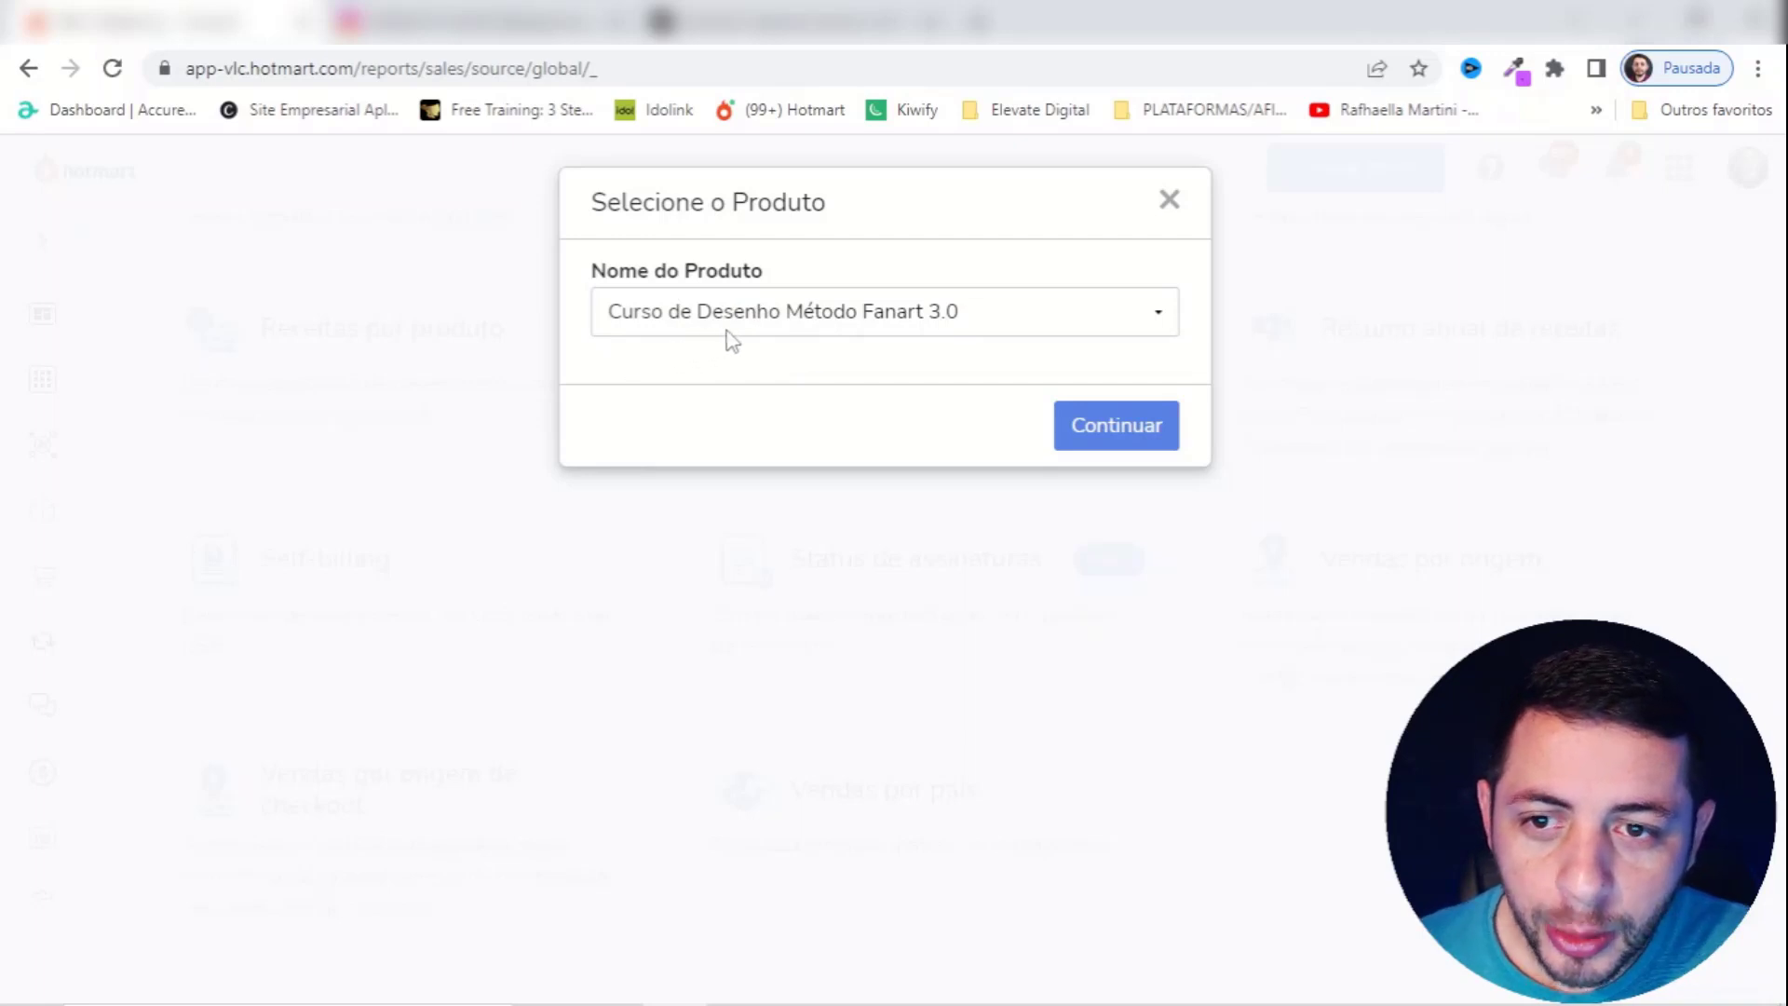
pyautogui.click(1104, 436)
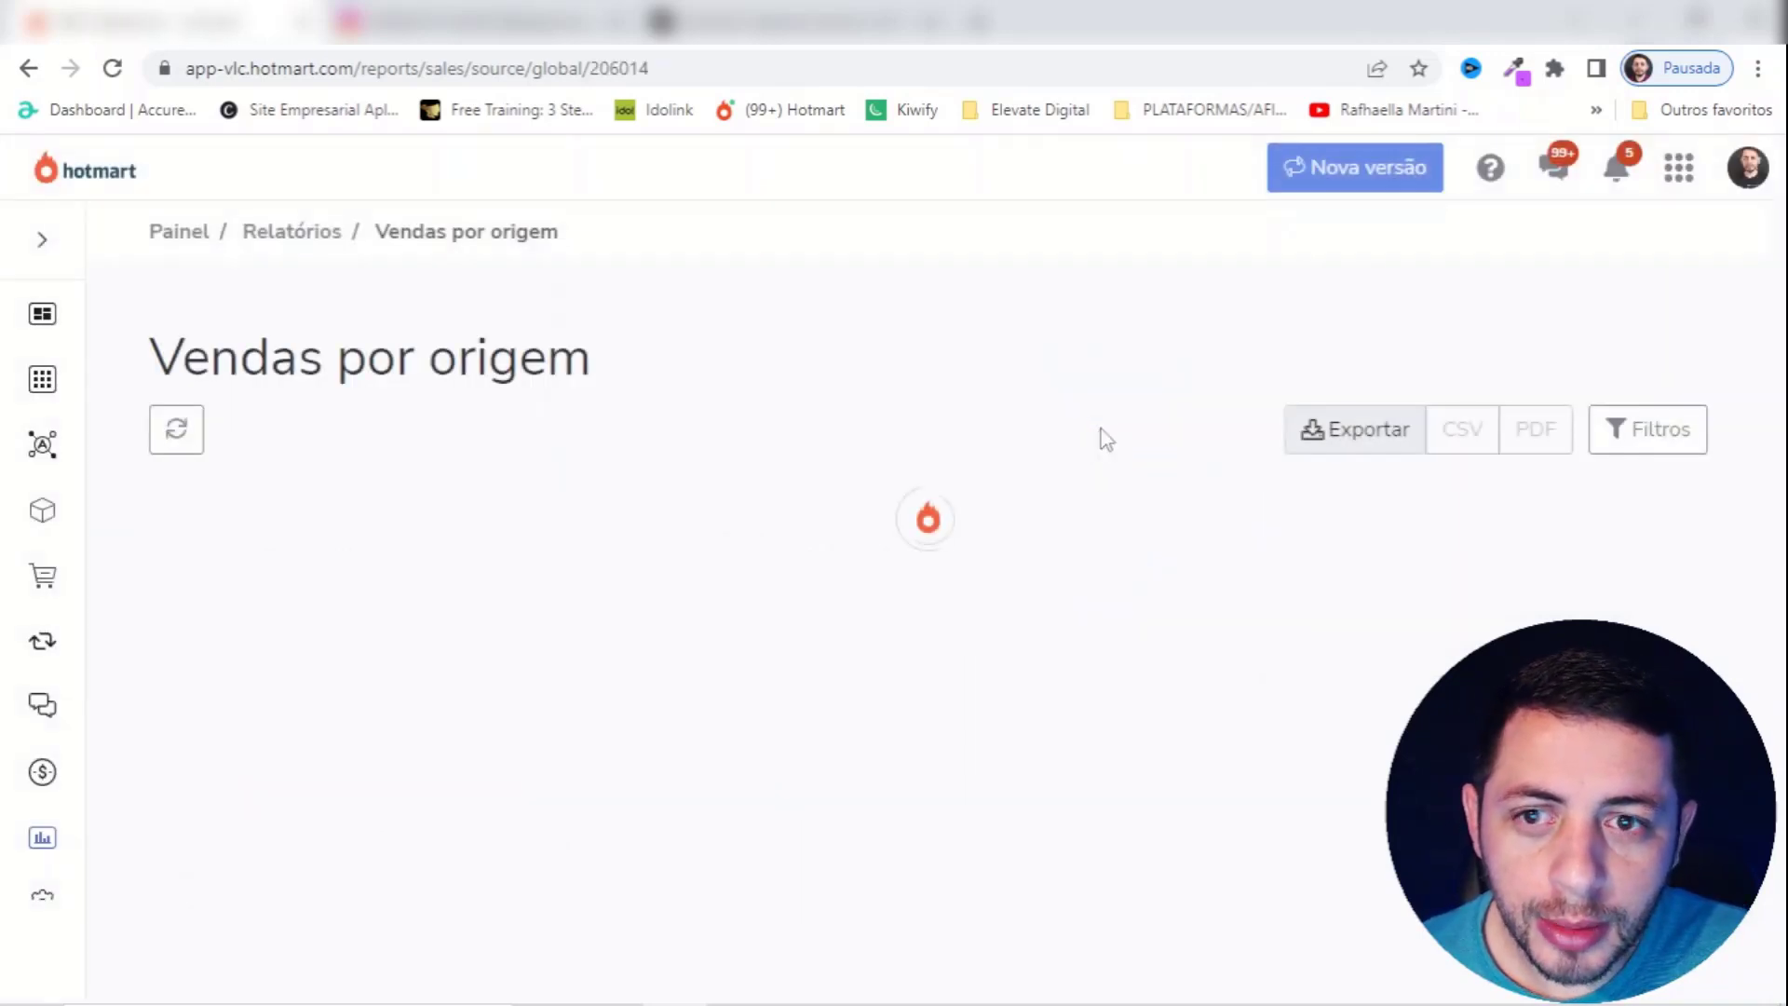
# - Examine the sales-by-origin results, comparing clicks and number of sales for the video and instagram sources
pyautogui.scroll(-1, 728, 536)
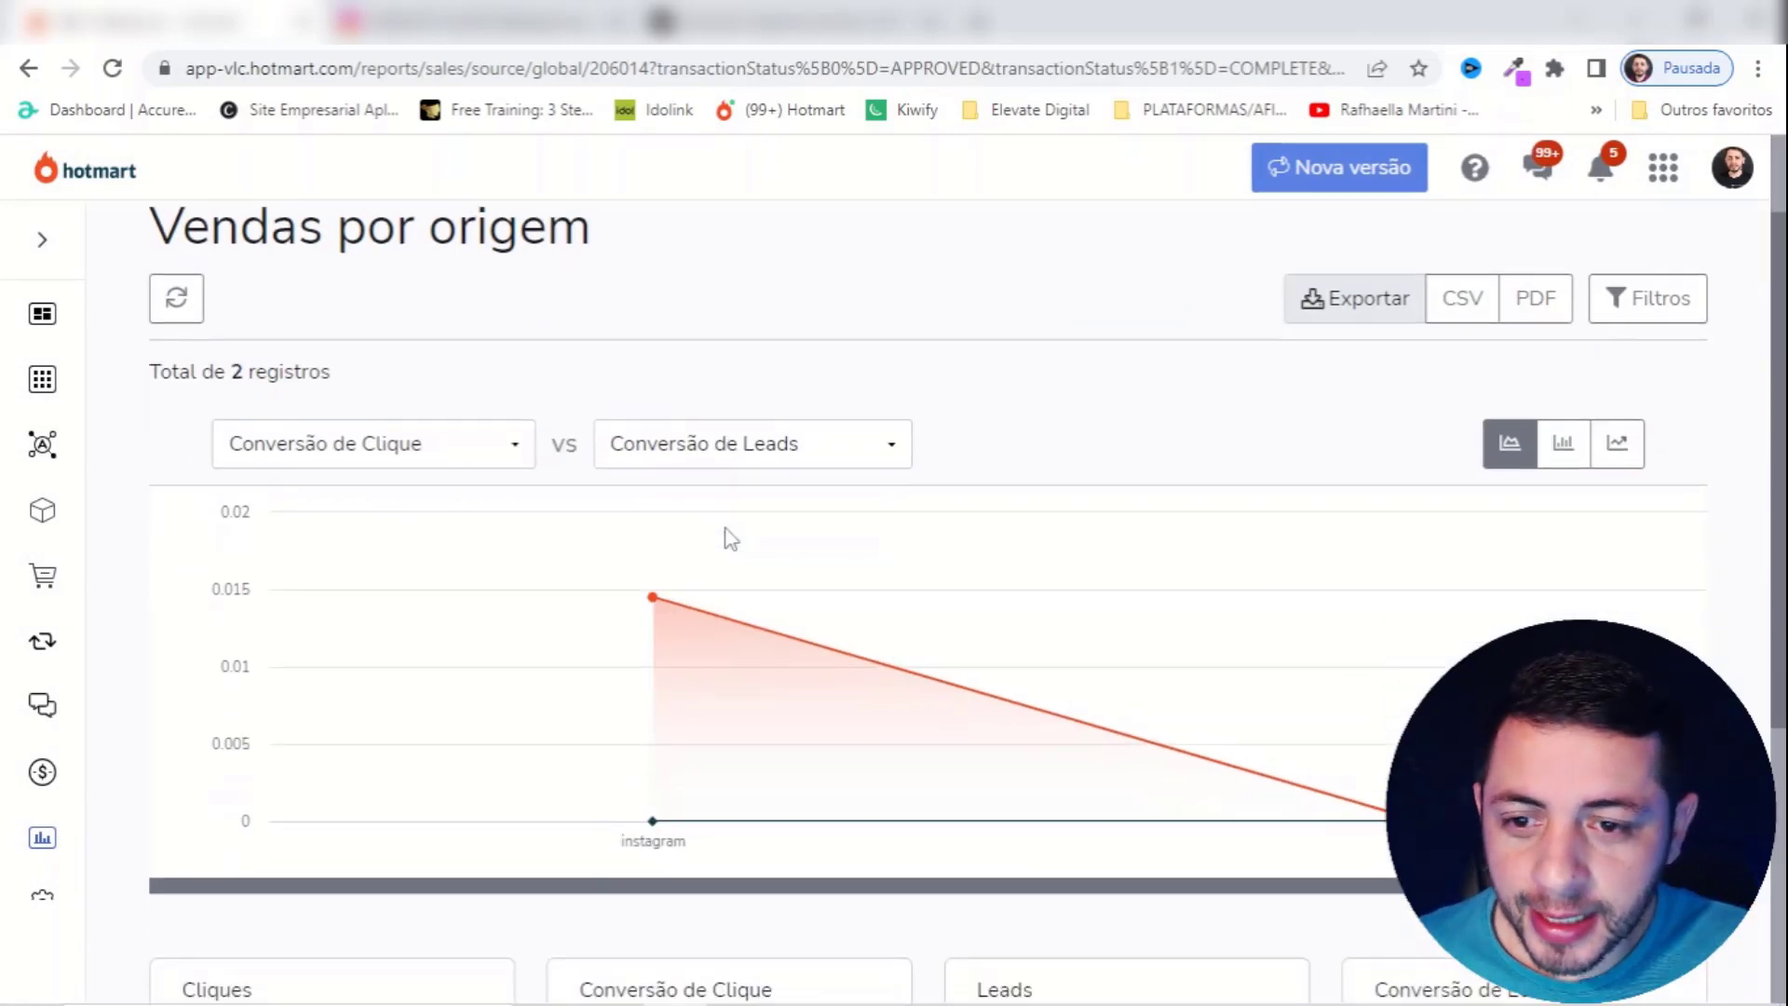
pyautogui.scroll(-5, 731, 538)
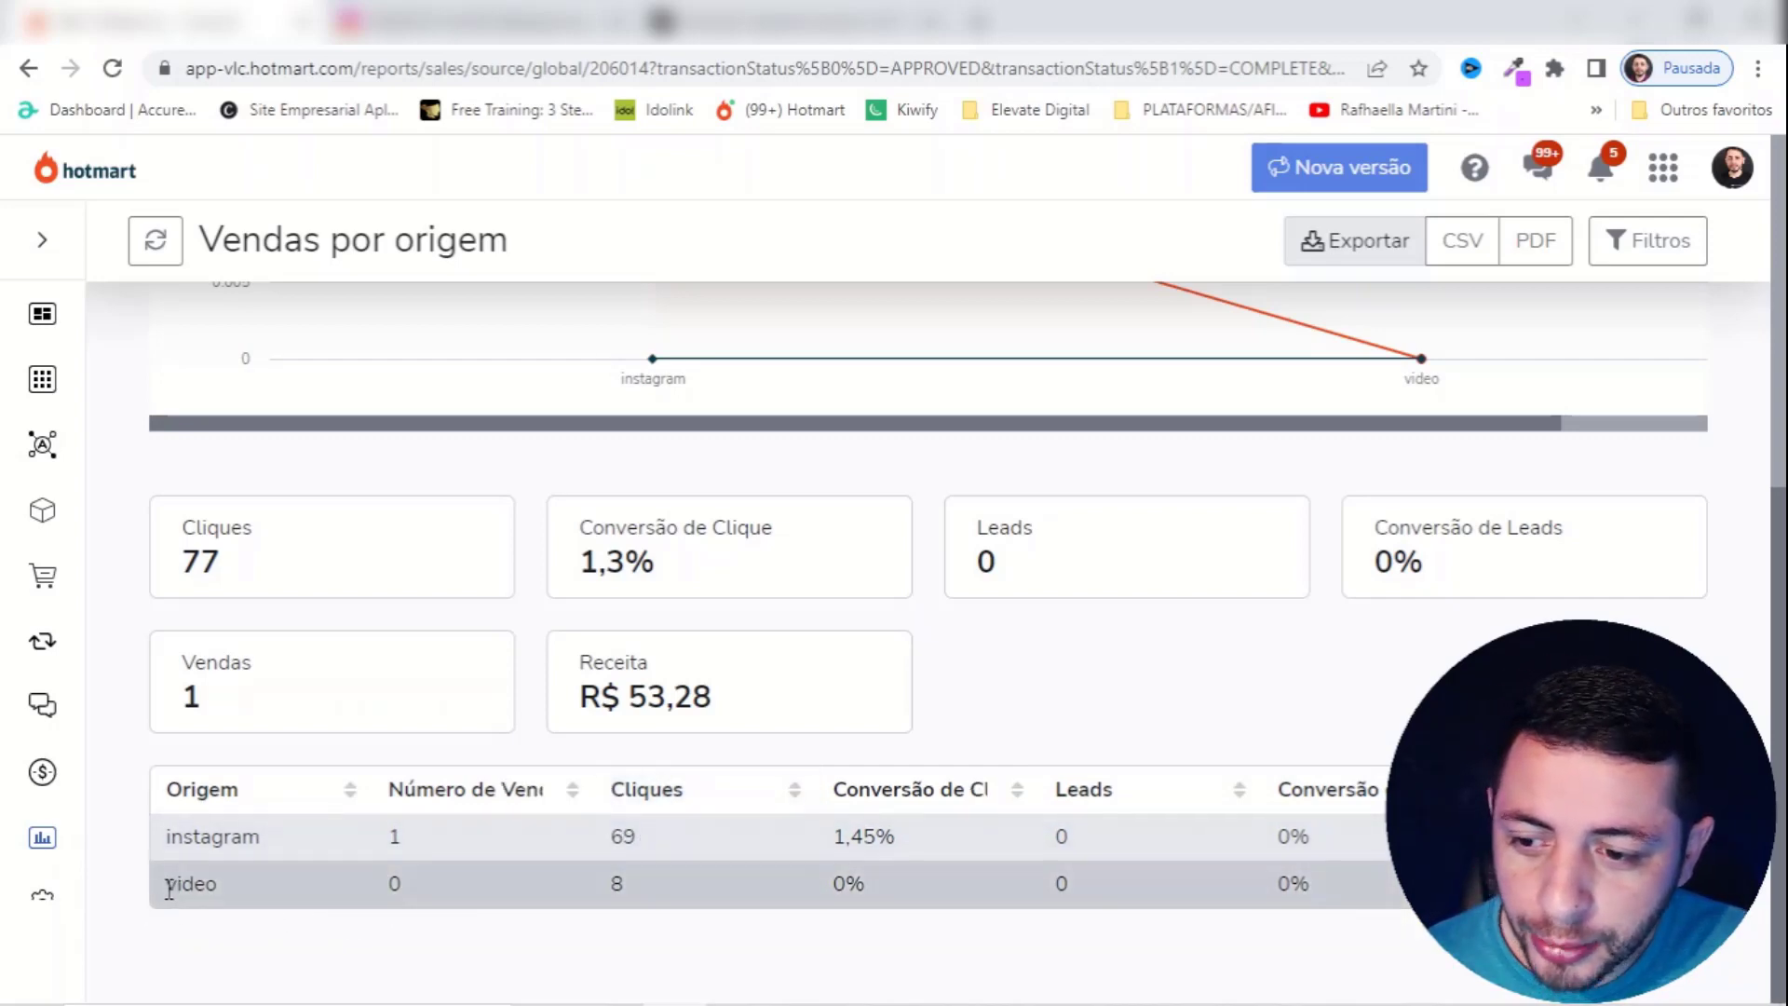
pyautogui.moveTo(167, 886); pyautogui.dragTo(220, 898)
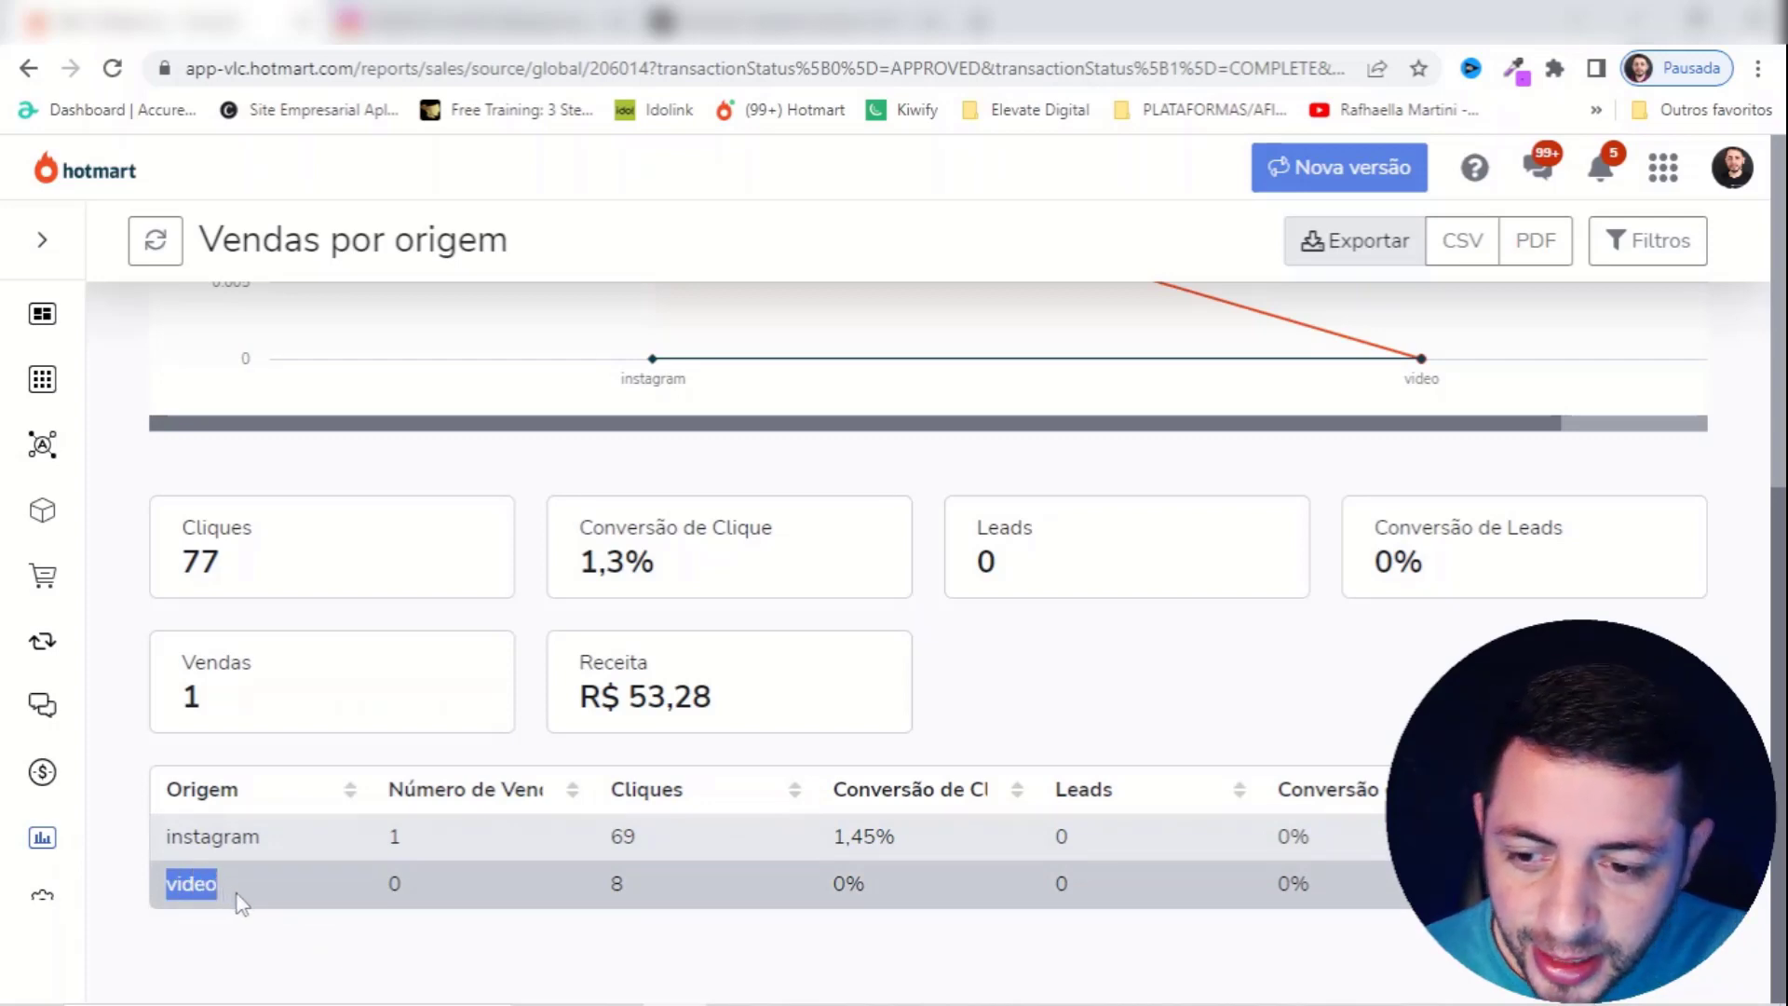
pyautogui.moveTo(611, 883); pyautogui.dragTo(624, 883)
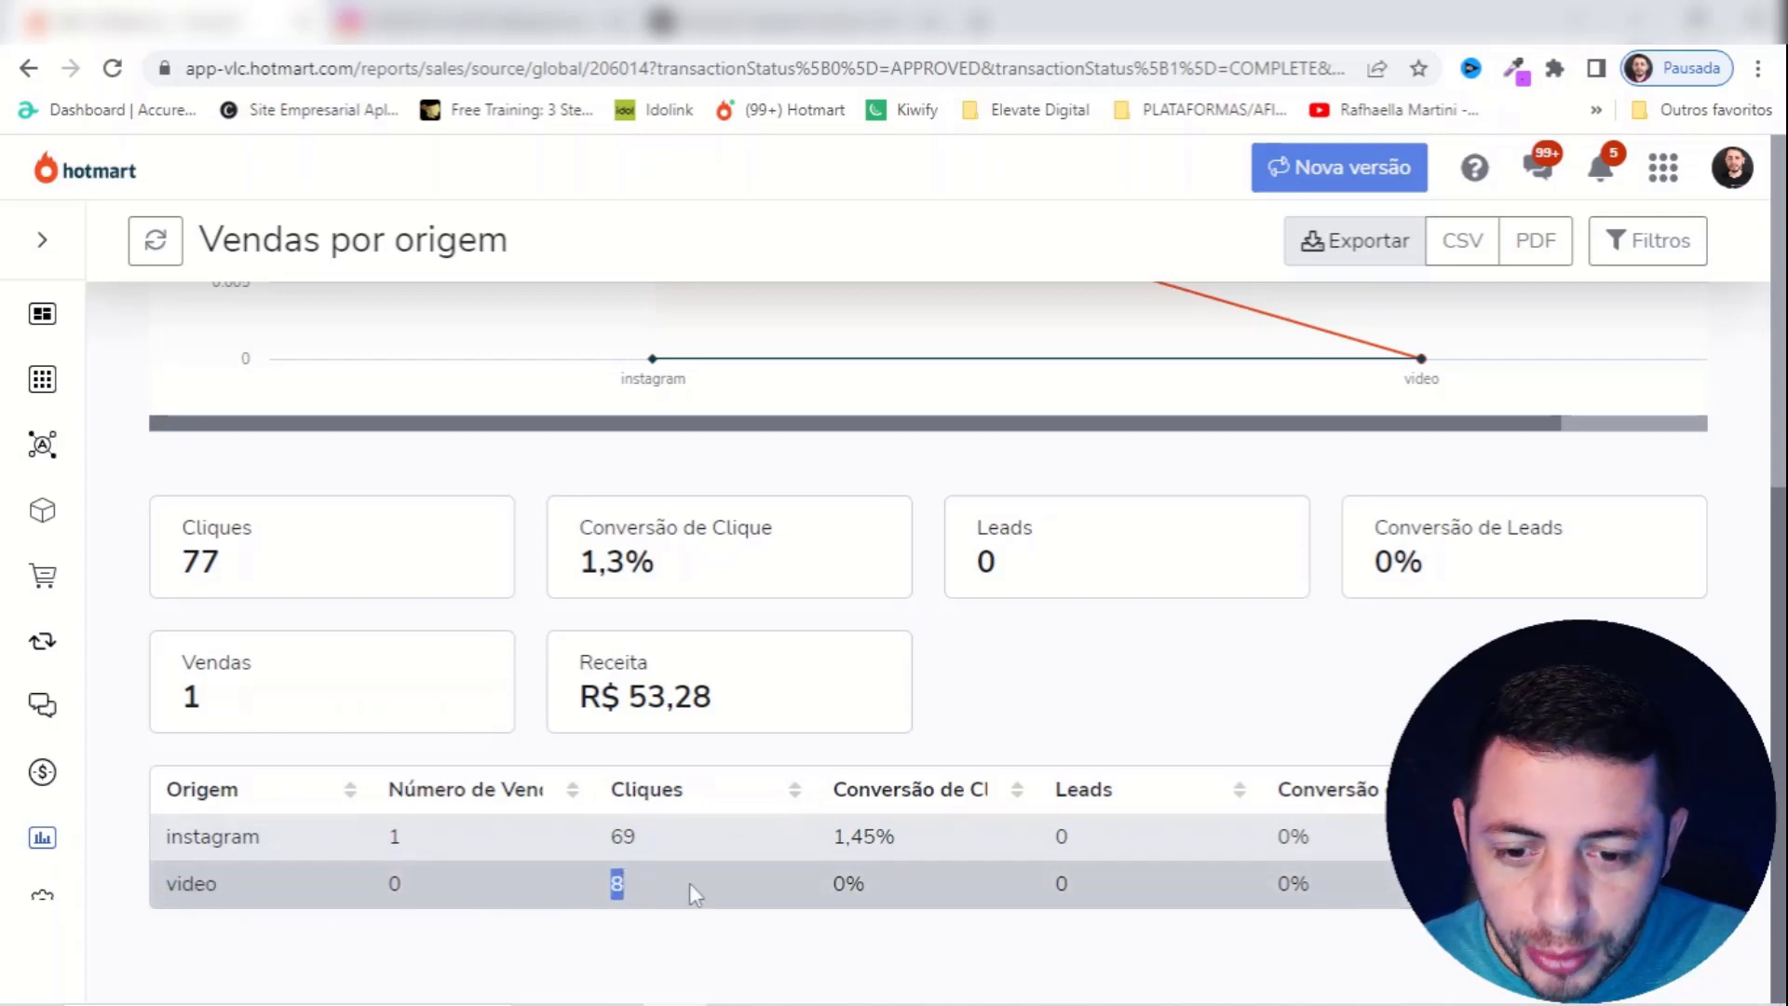
pyautogui.click(728, 970)
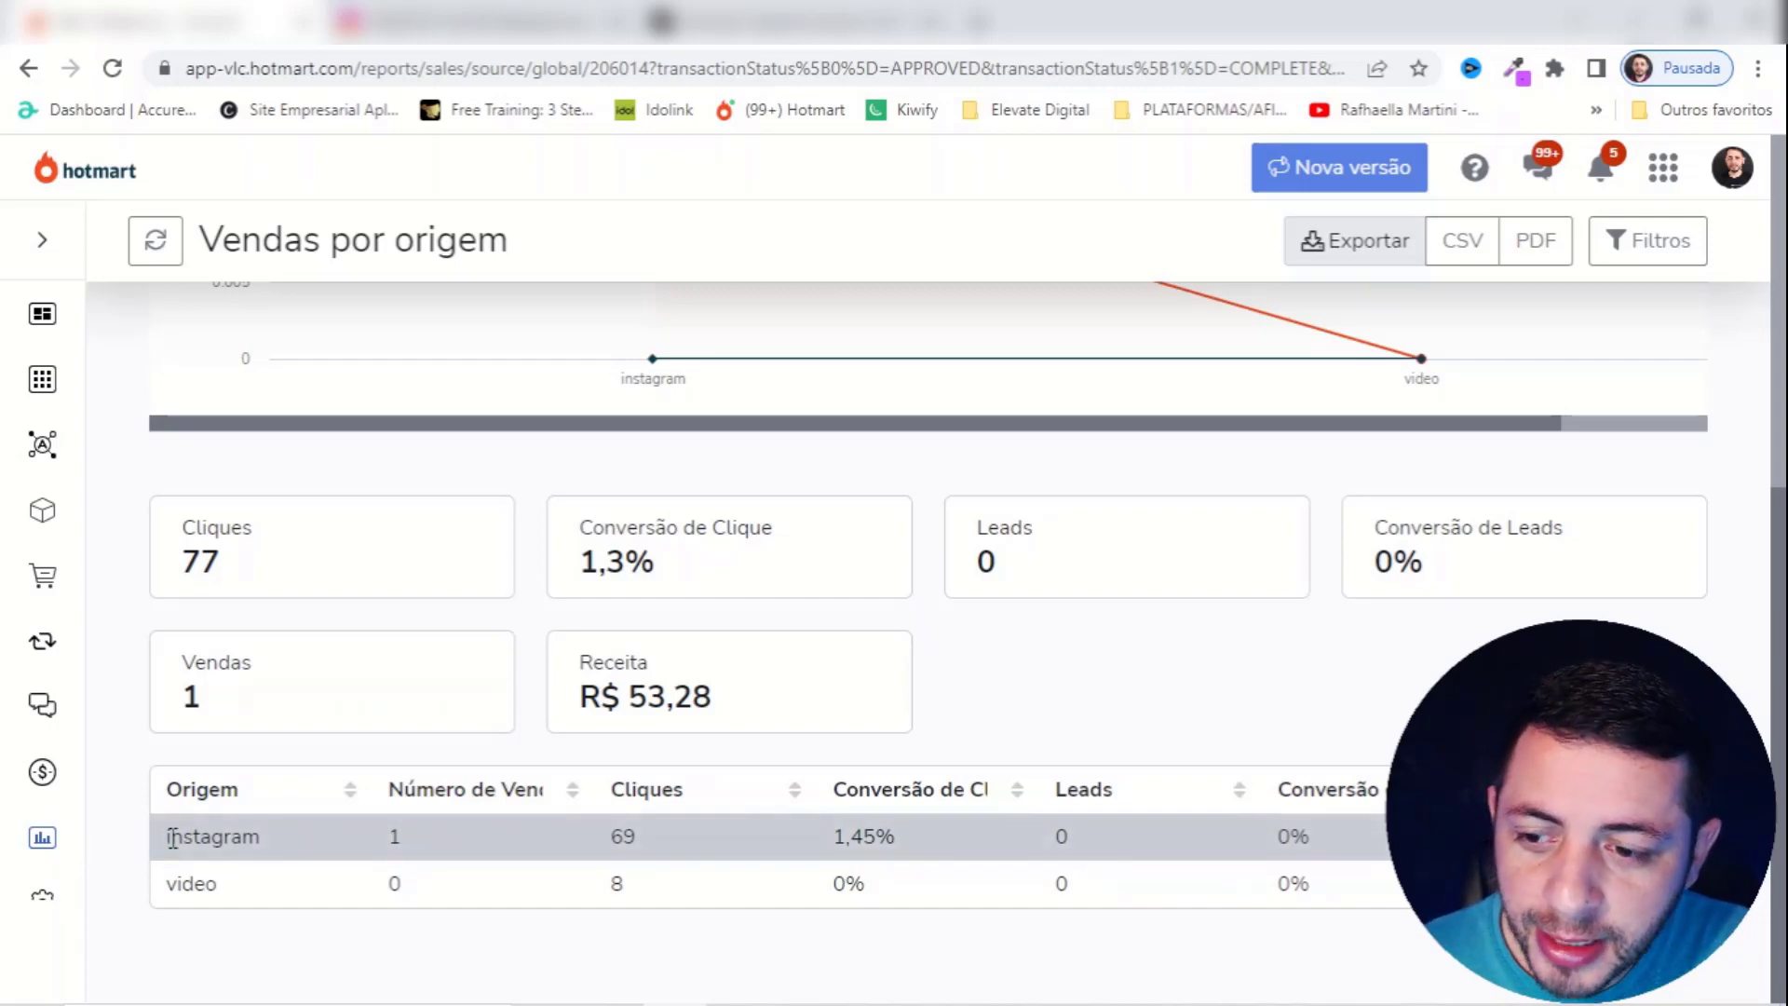
pyautogui.moveTo(165, 838); pyautogui.dragTo(294, 841)
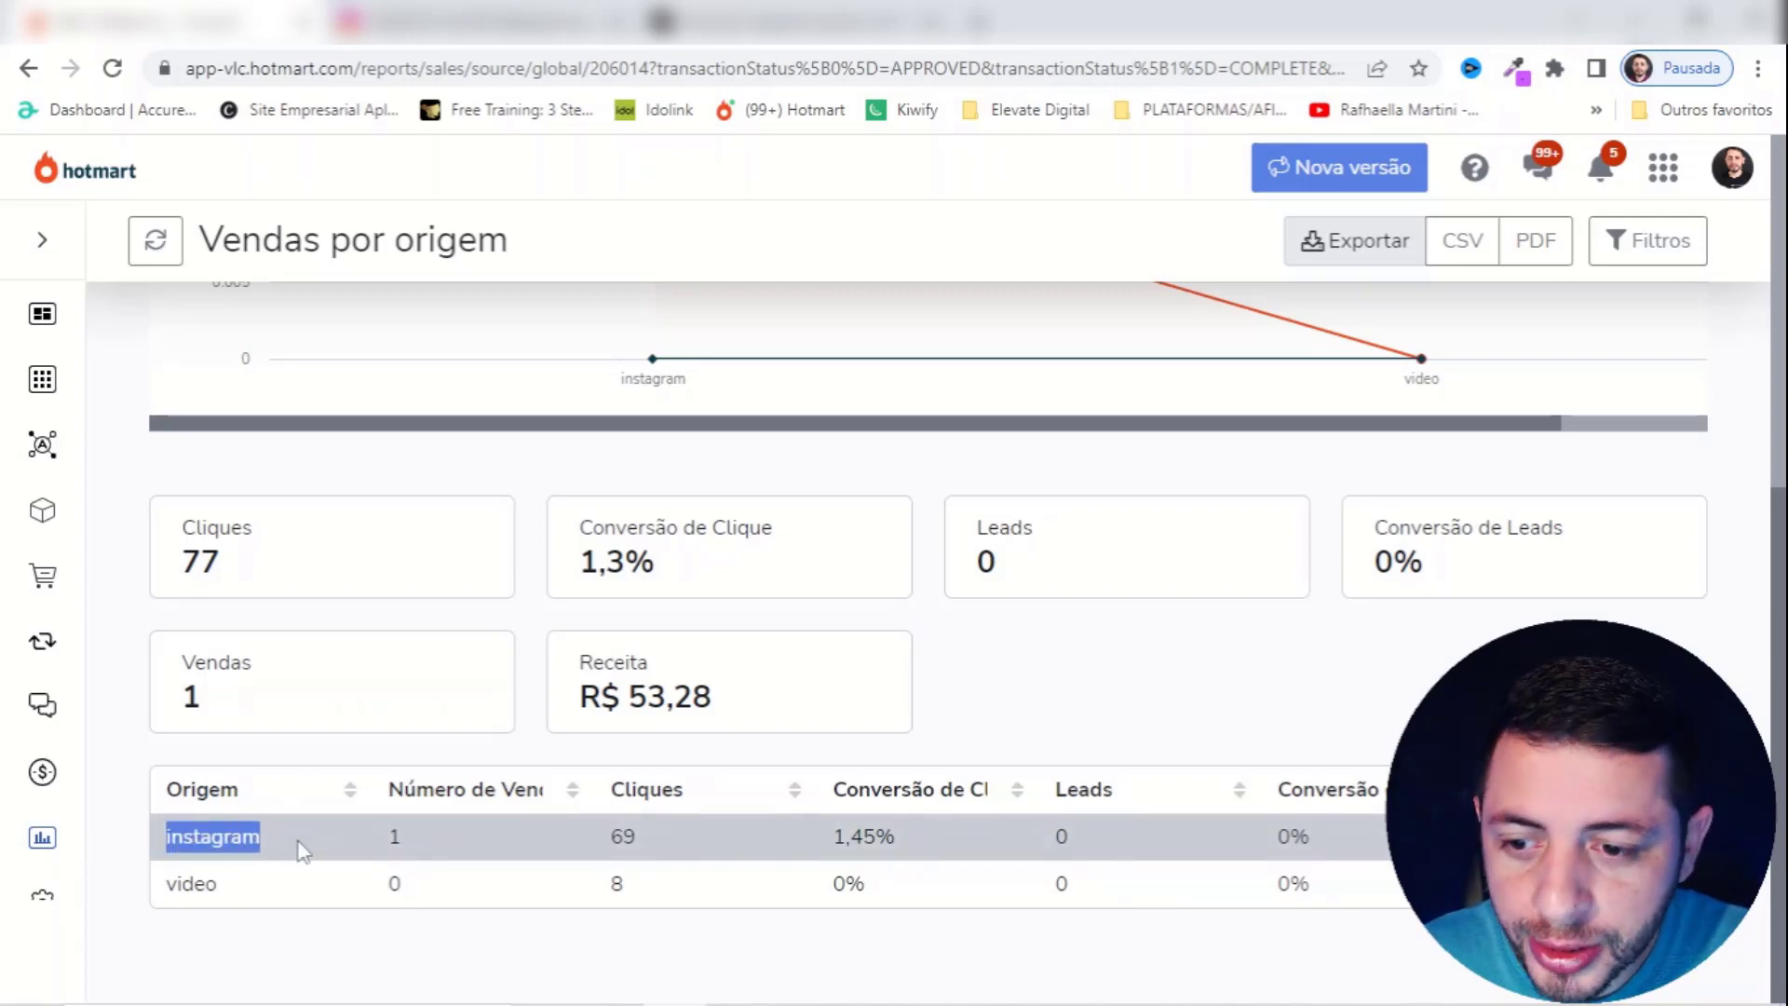
pyautogui.doubleClick(396, 835)
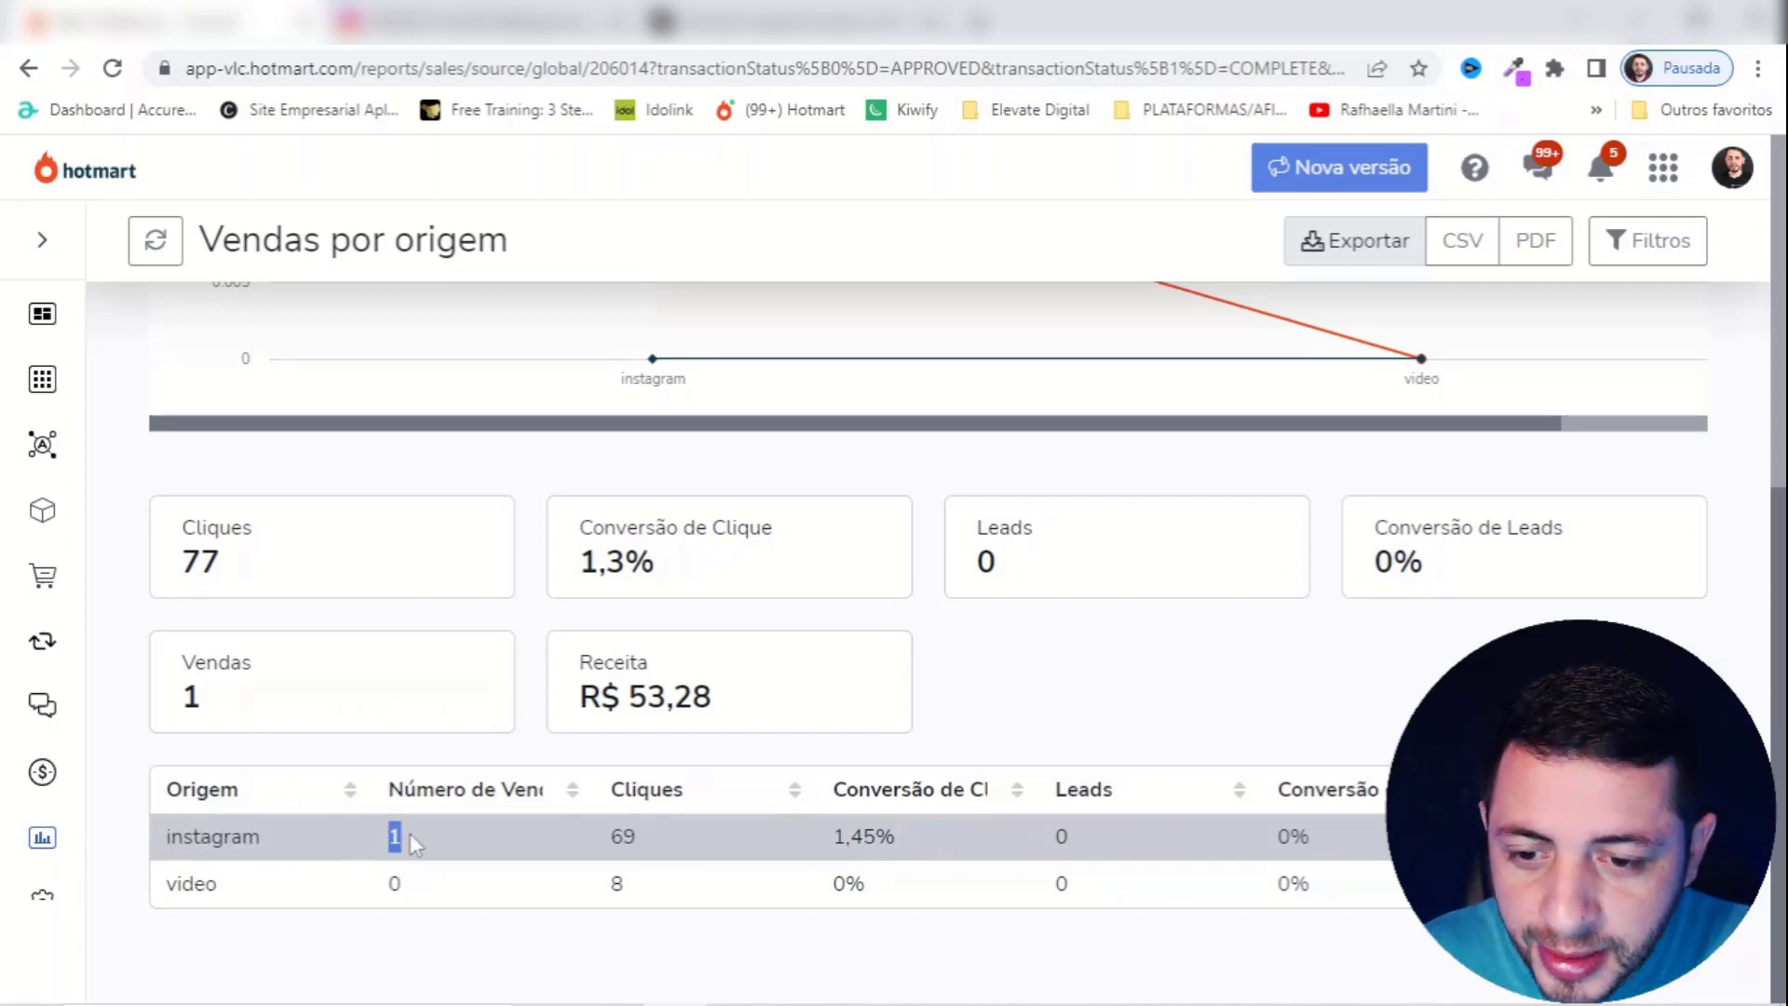
pyautogui.doubleClick(621, 836)
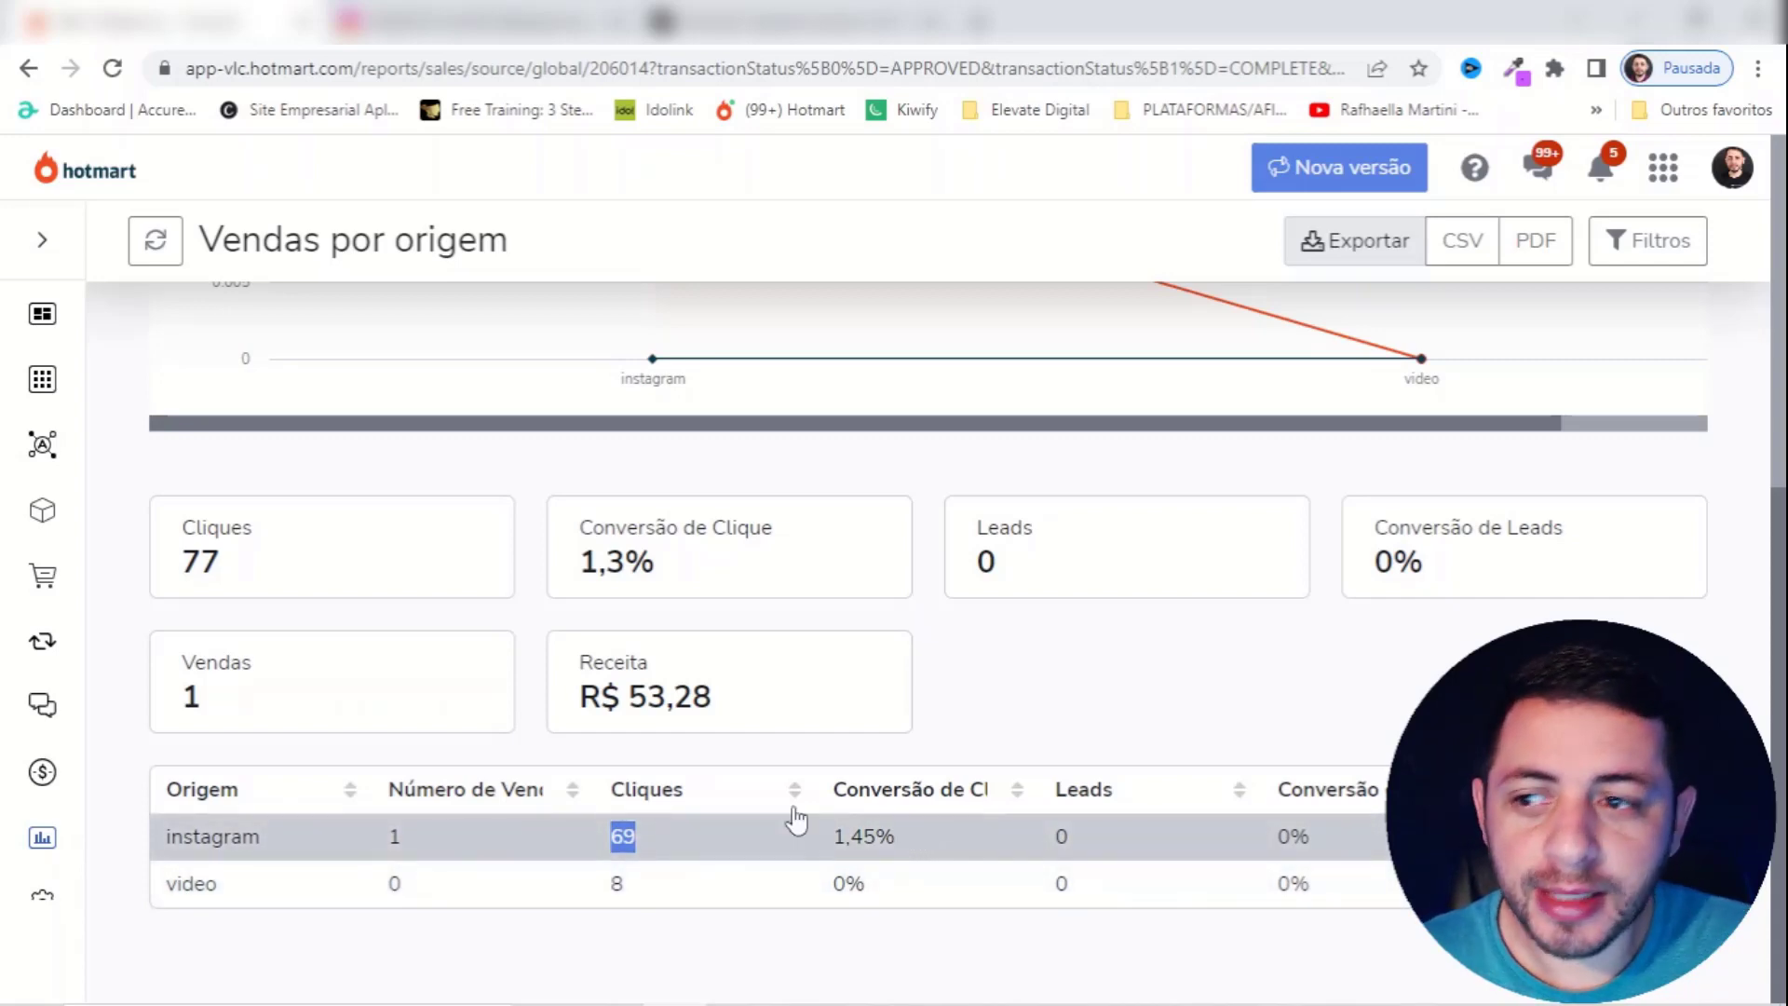
pyautogui.click(555, 804)
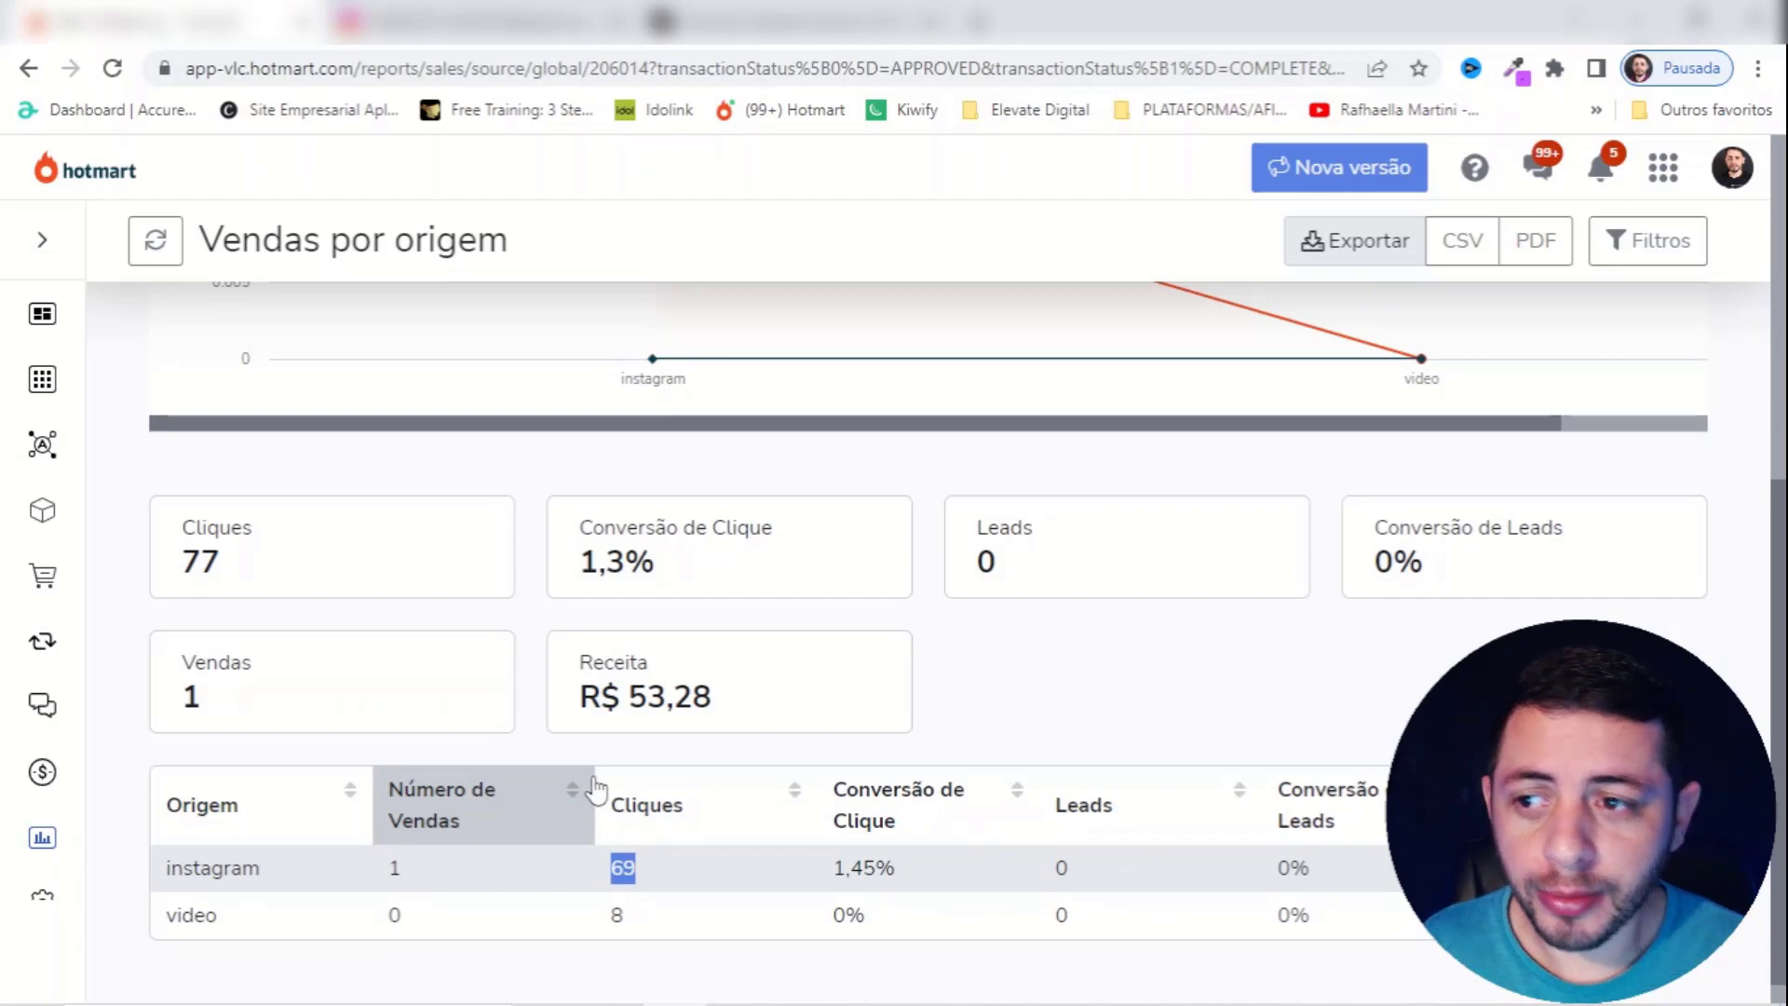
# - Open the Mercado de Afiliação and review commissions and maximum prices in the Hotmart One, Recomendados and Mais quentes sections
pyautogui.click(46, 380)
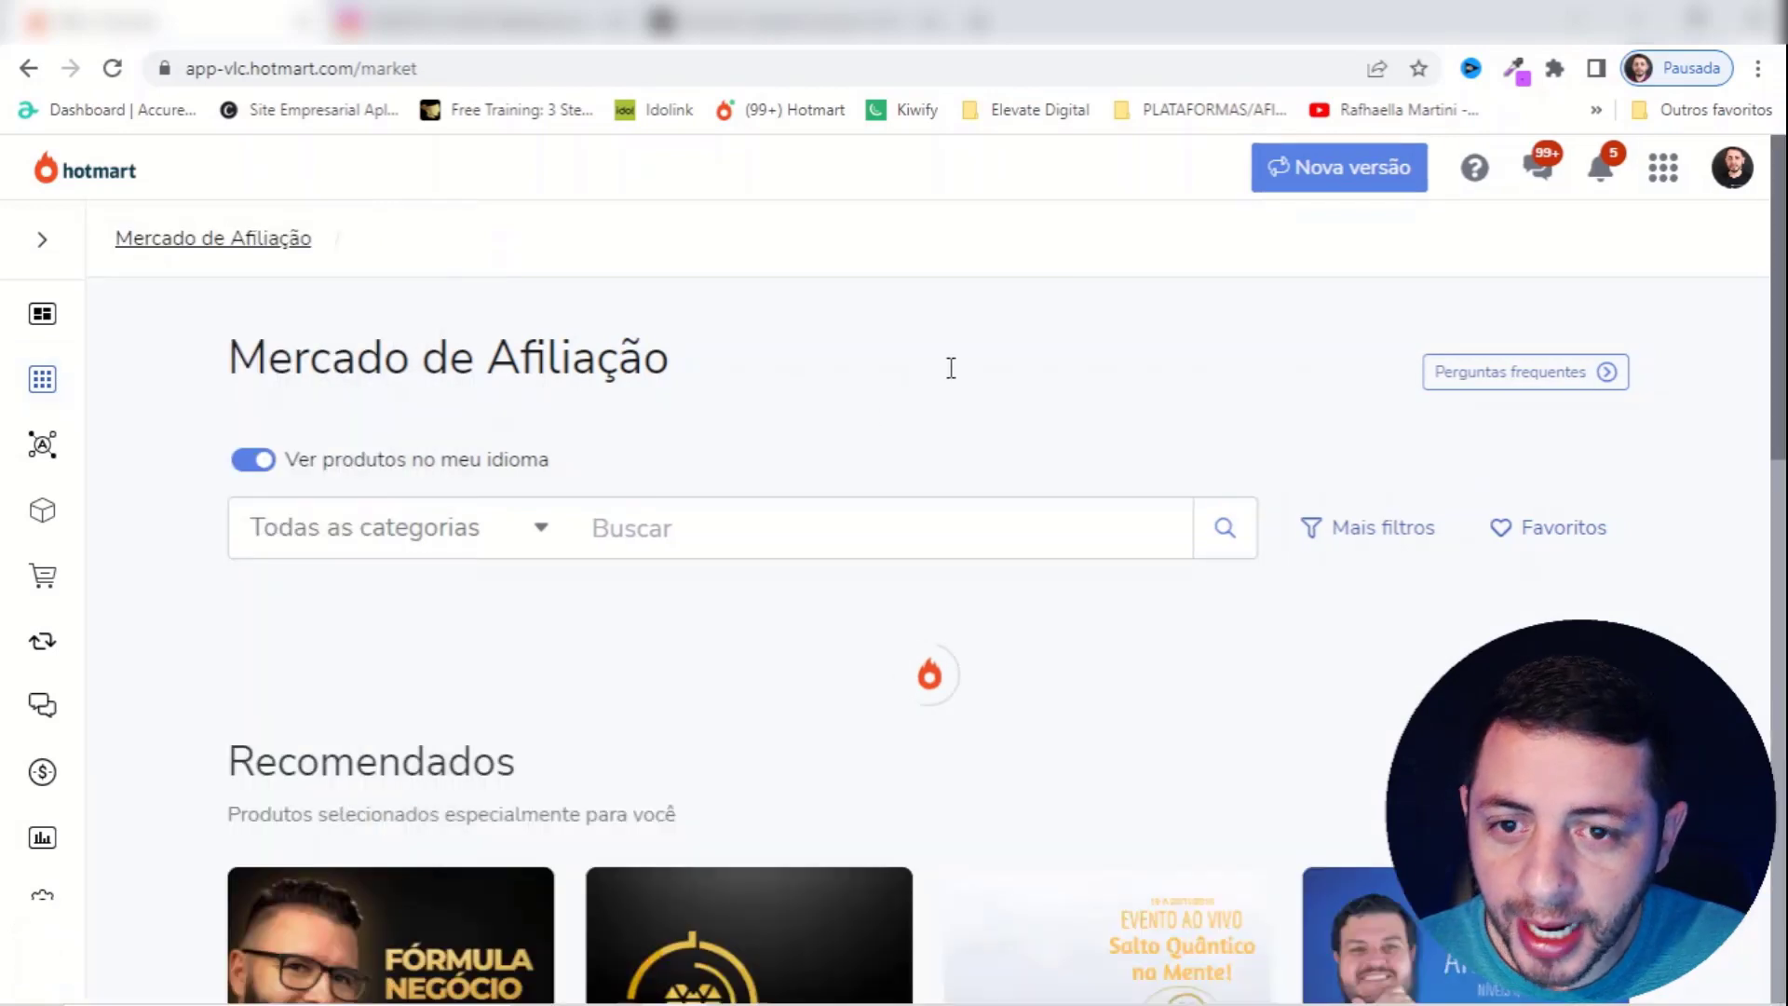
pyautogui.scroll(-3, 955, 489)
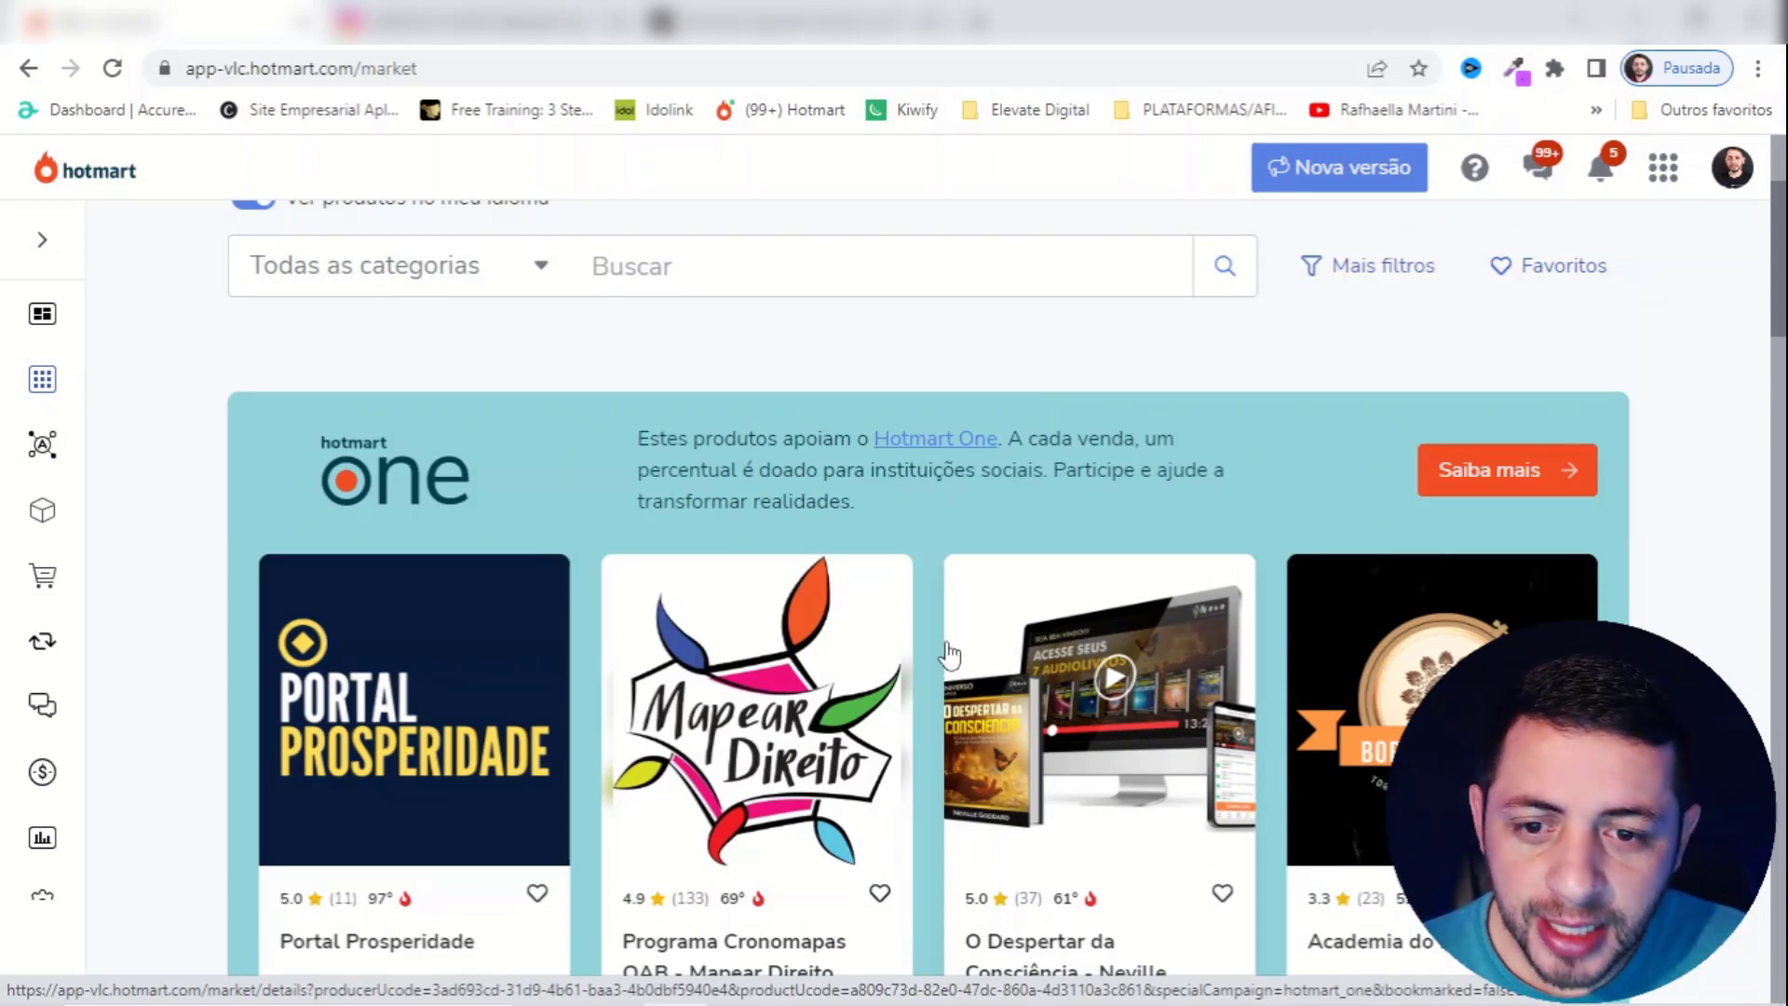
pyautogui.scroll(-4, 948, 655)
pyautogui.scroll(2, 955, 671)
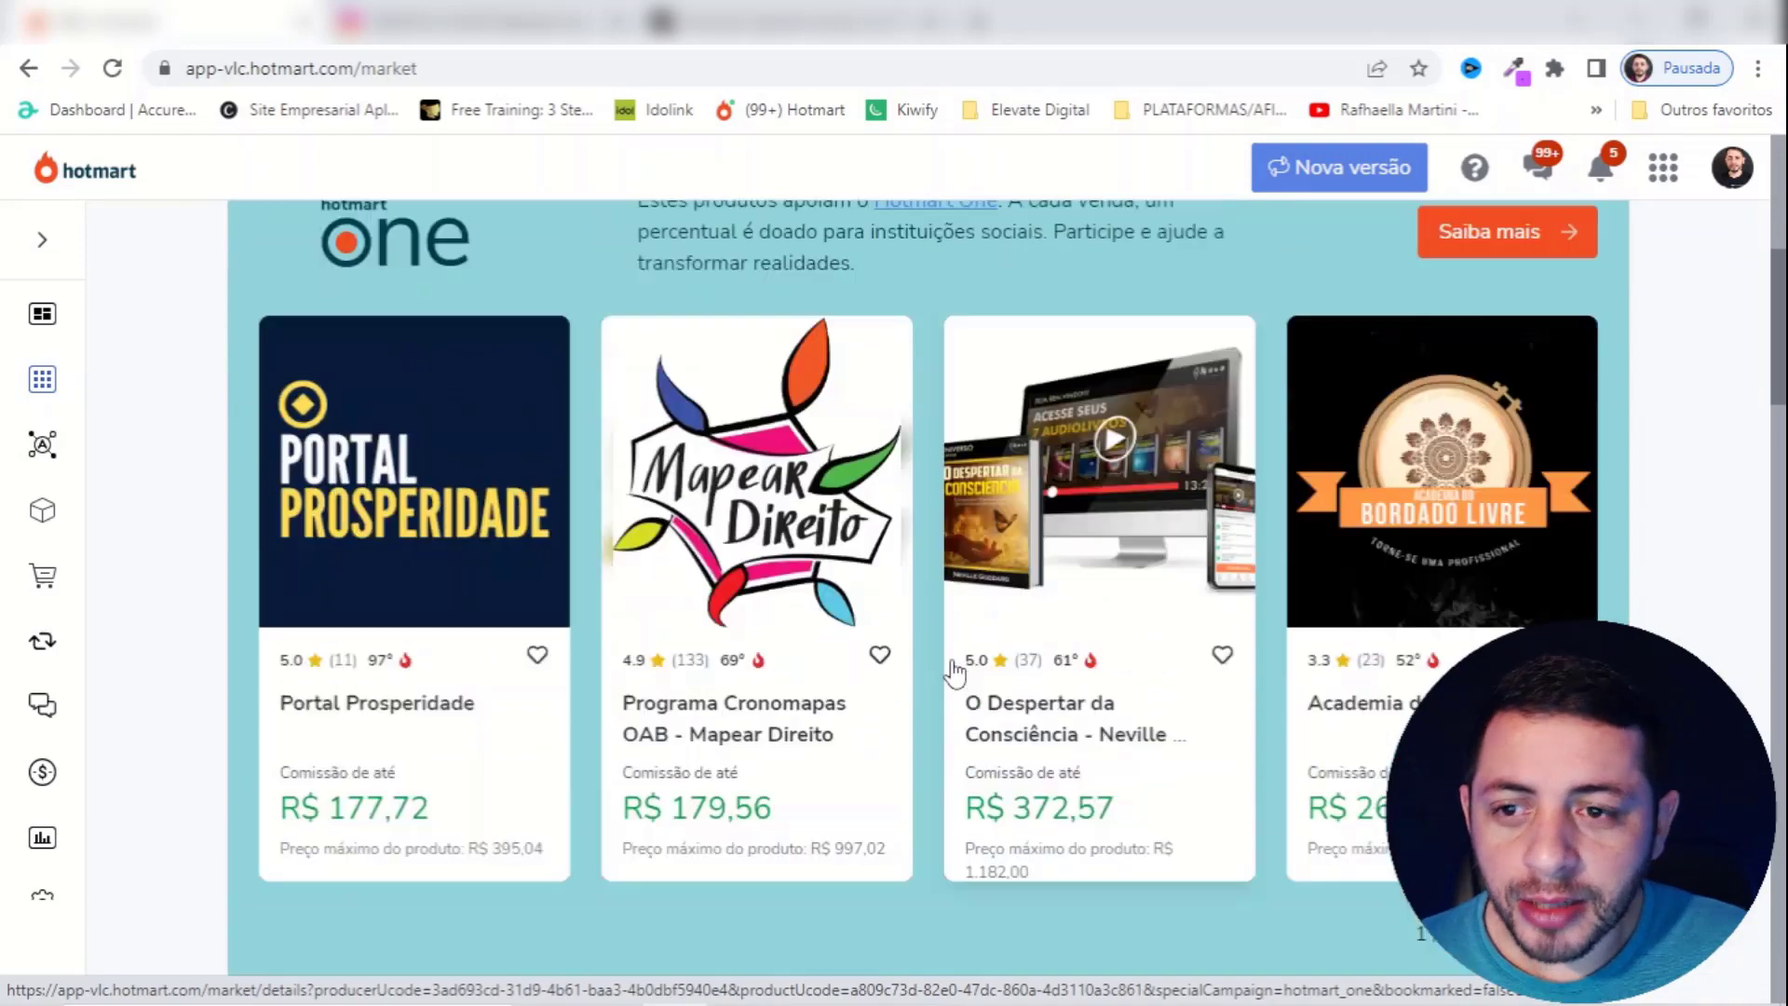
pyautogui.scroll(4, 950, 656)
pyautogui.scroll(-10, 947, 647)
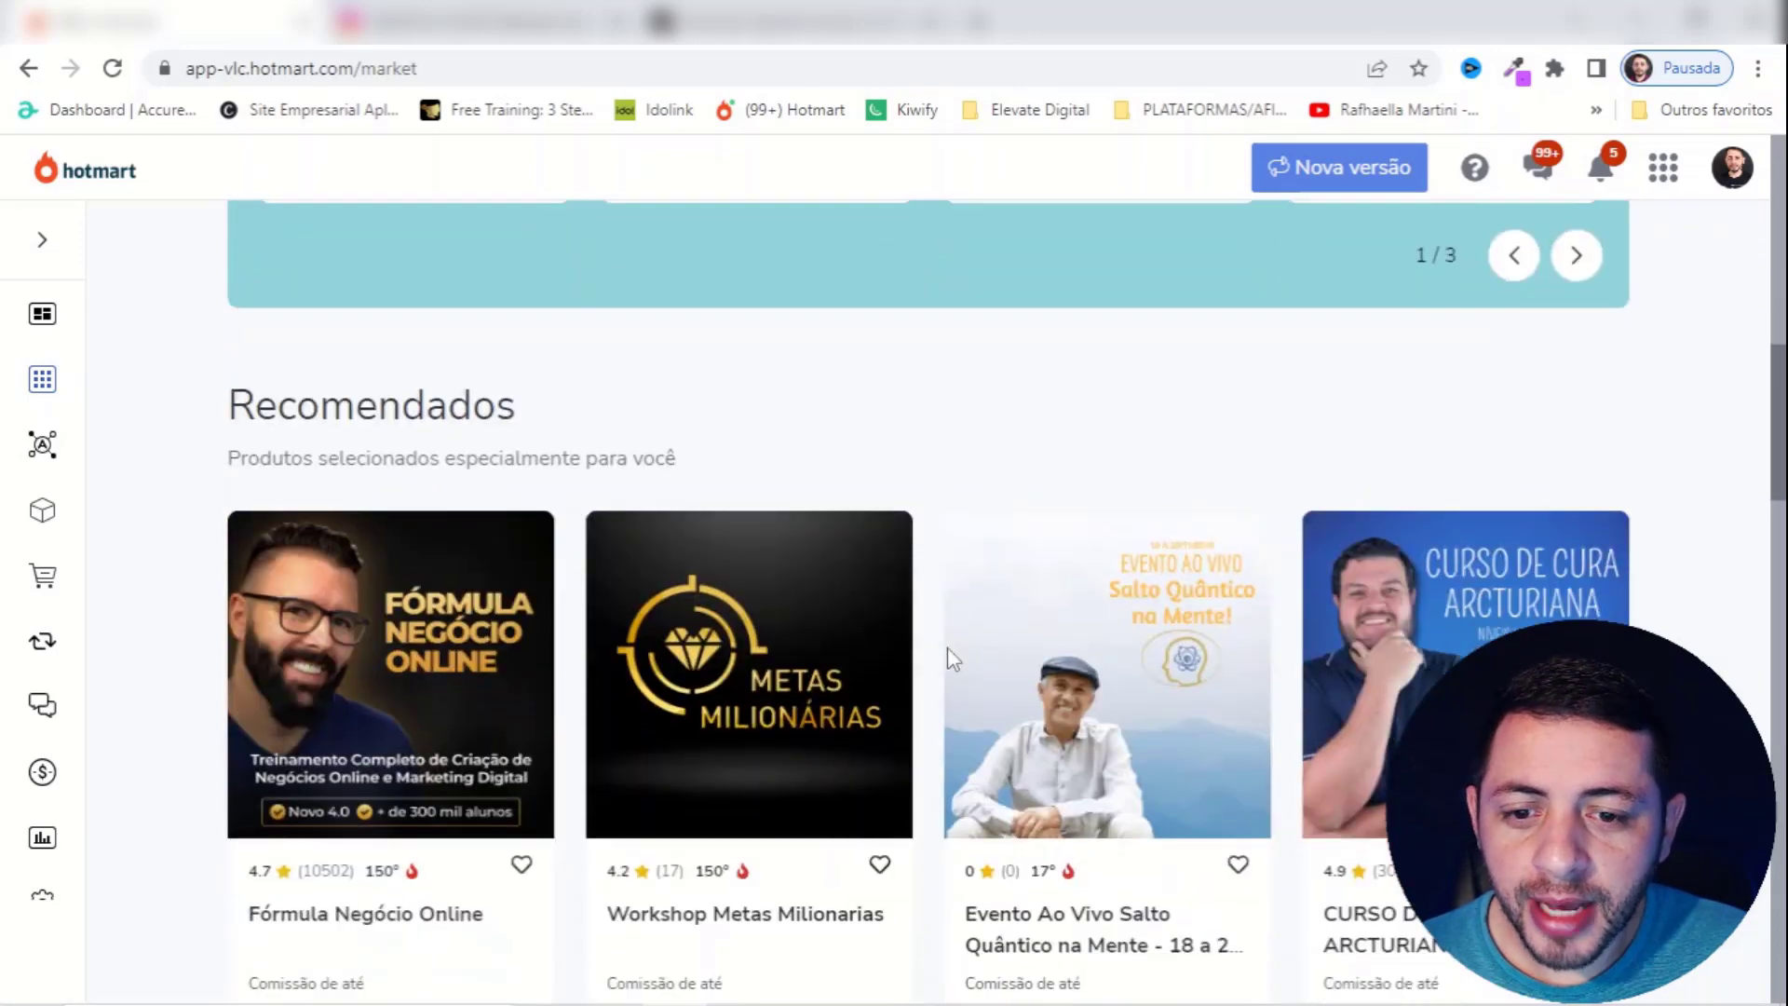
pyautogui.scroll(-3, 947, 646)
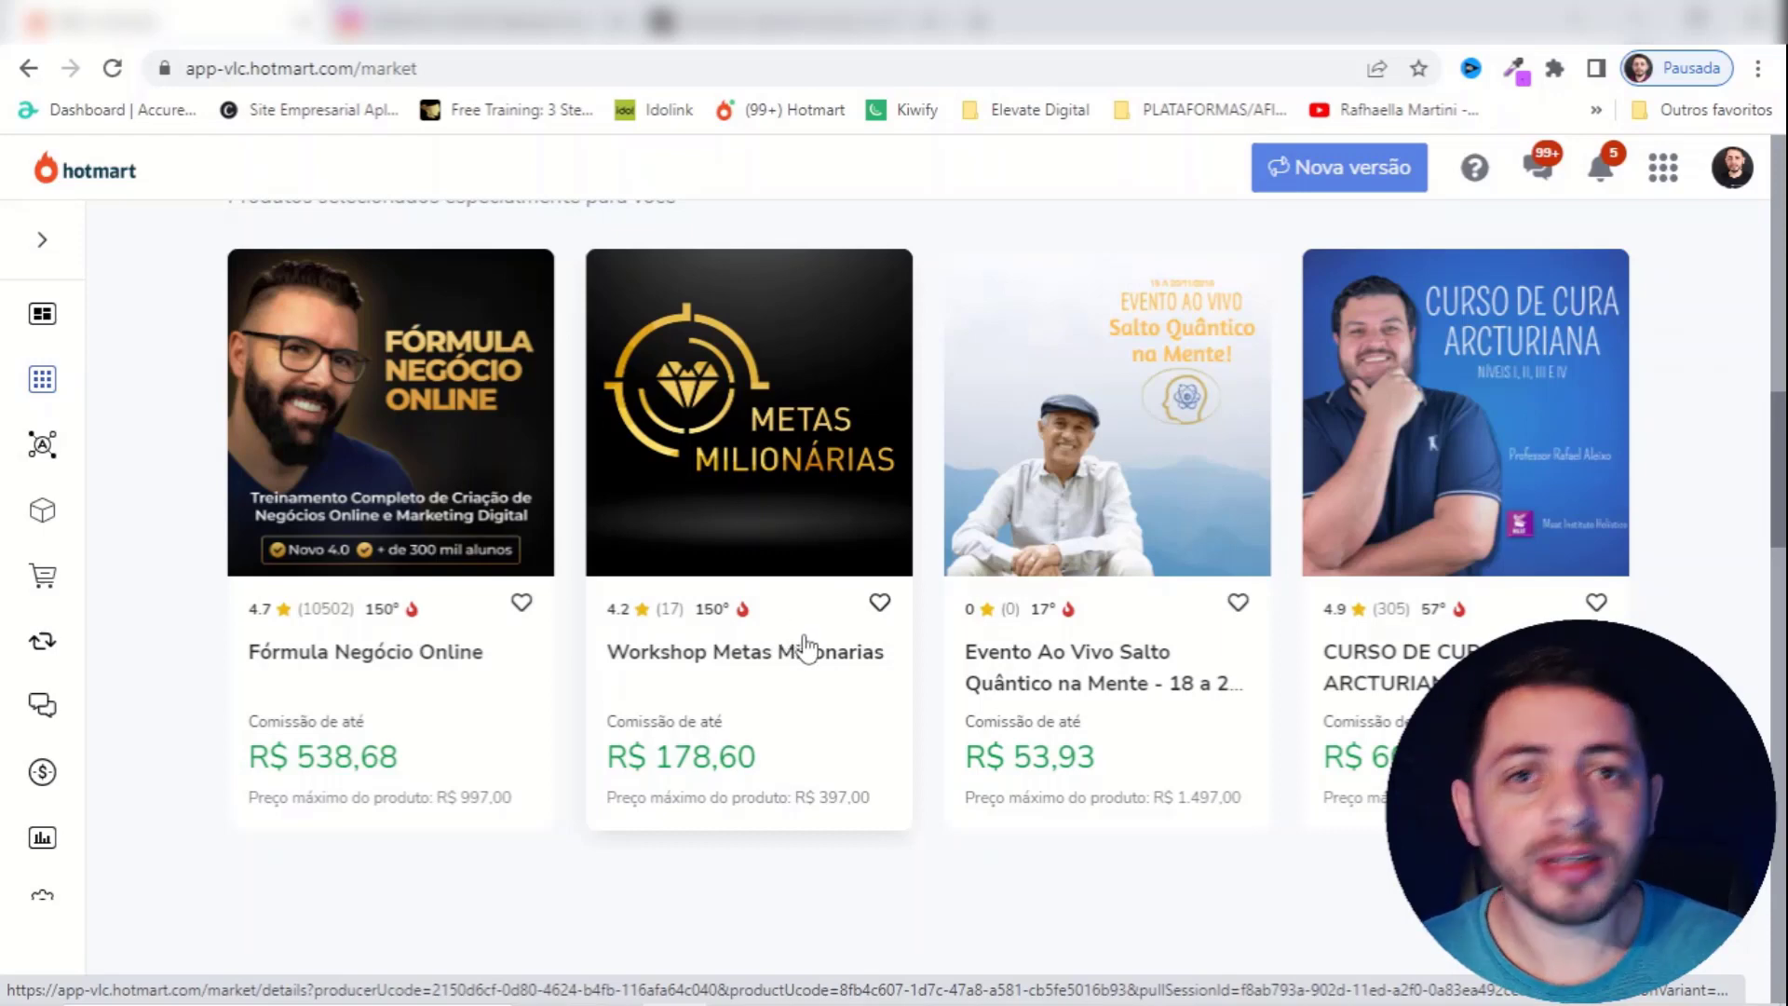
pyautogui.scroll(-3, 803, 648)
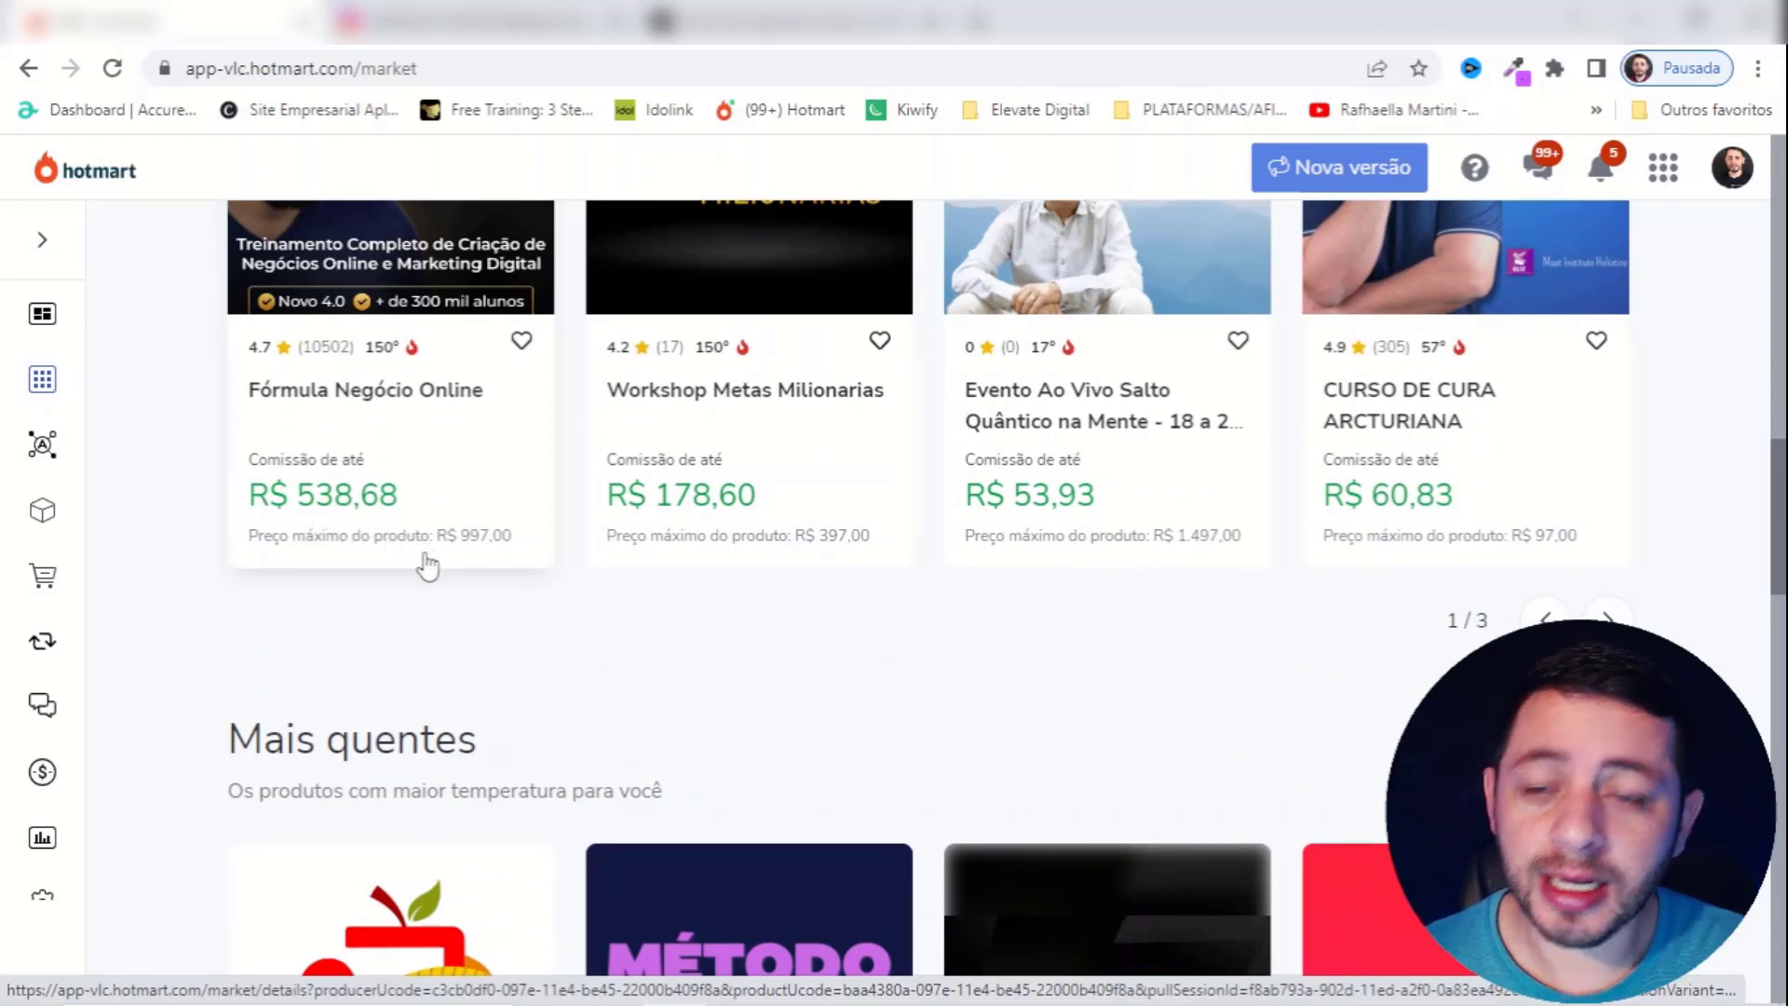
pyautogui.scroll(-7, 429, 564)
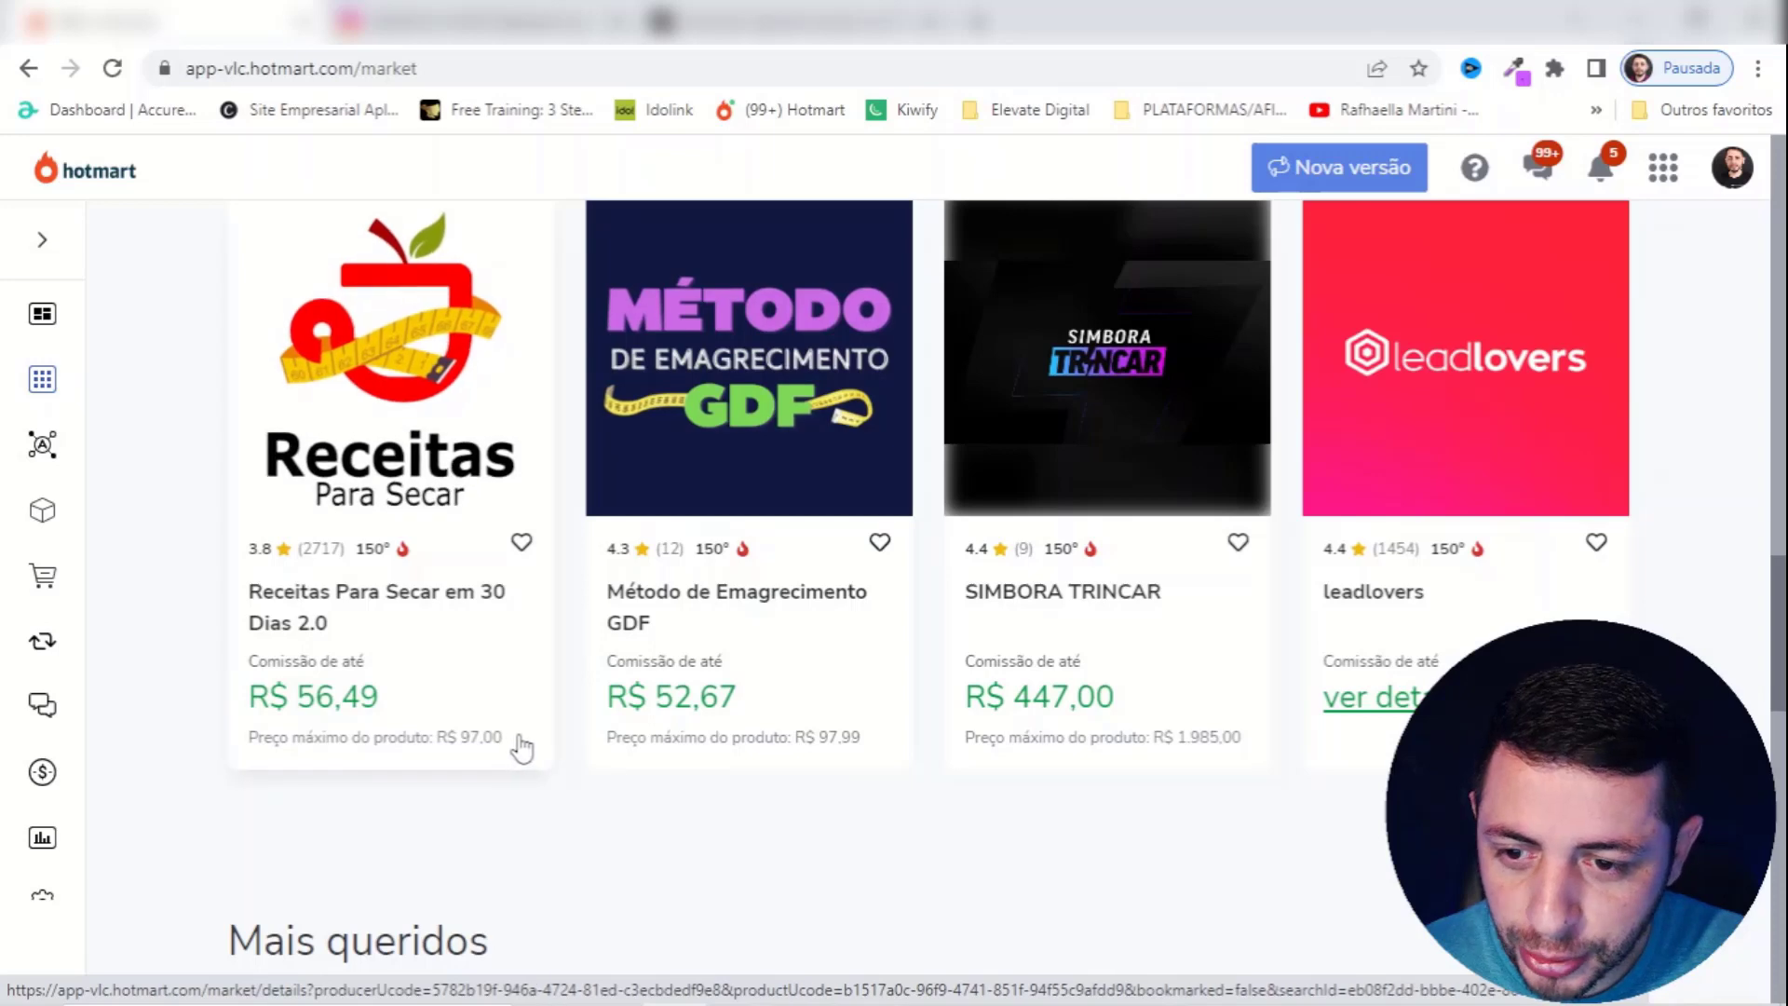
pyautogui.moveTo(456, 745)
pyautogui.mouseDown()
pyautogui.moveTo(437, 735)
pyautogui.moveTo(427, 755)
pyautogui.mouseUp()
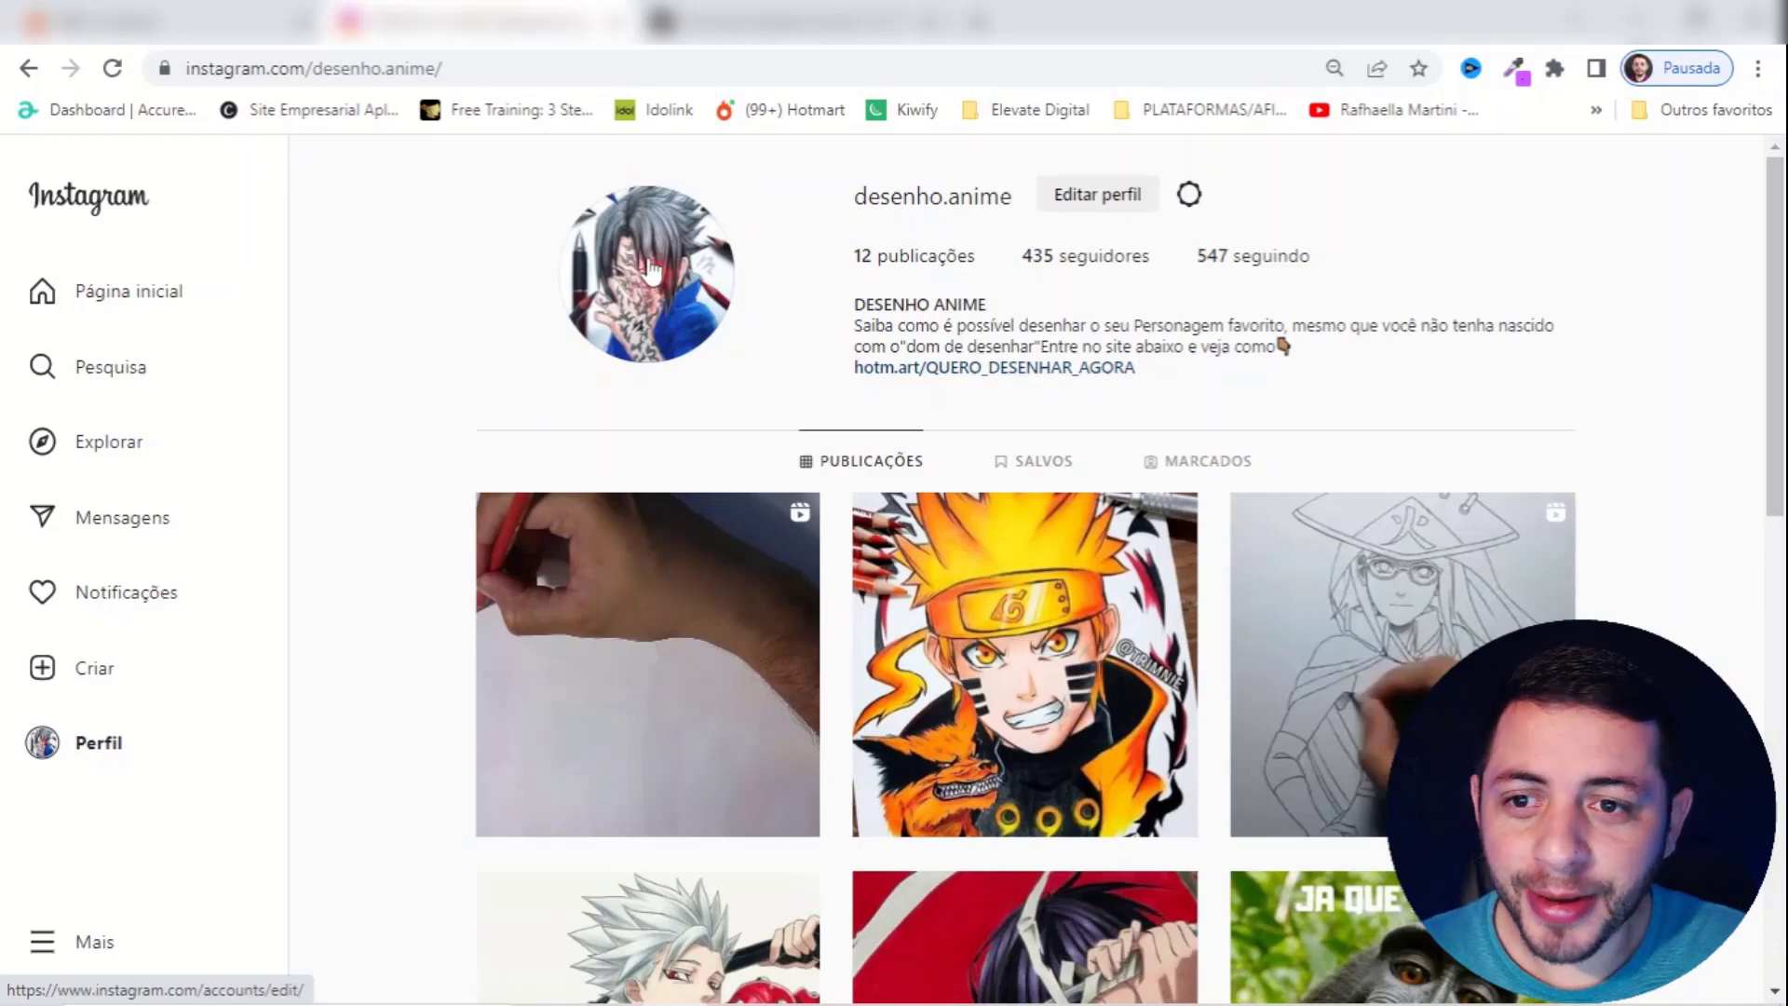
# - Switch to the desenho.anime Instagram profile and look through all its published drawings
pyautogui.scroll(-4, 677, 312)
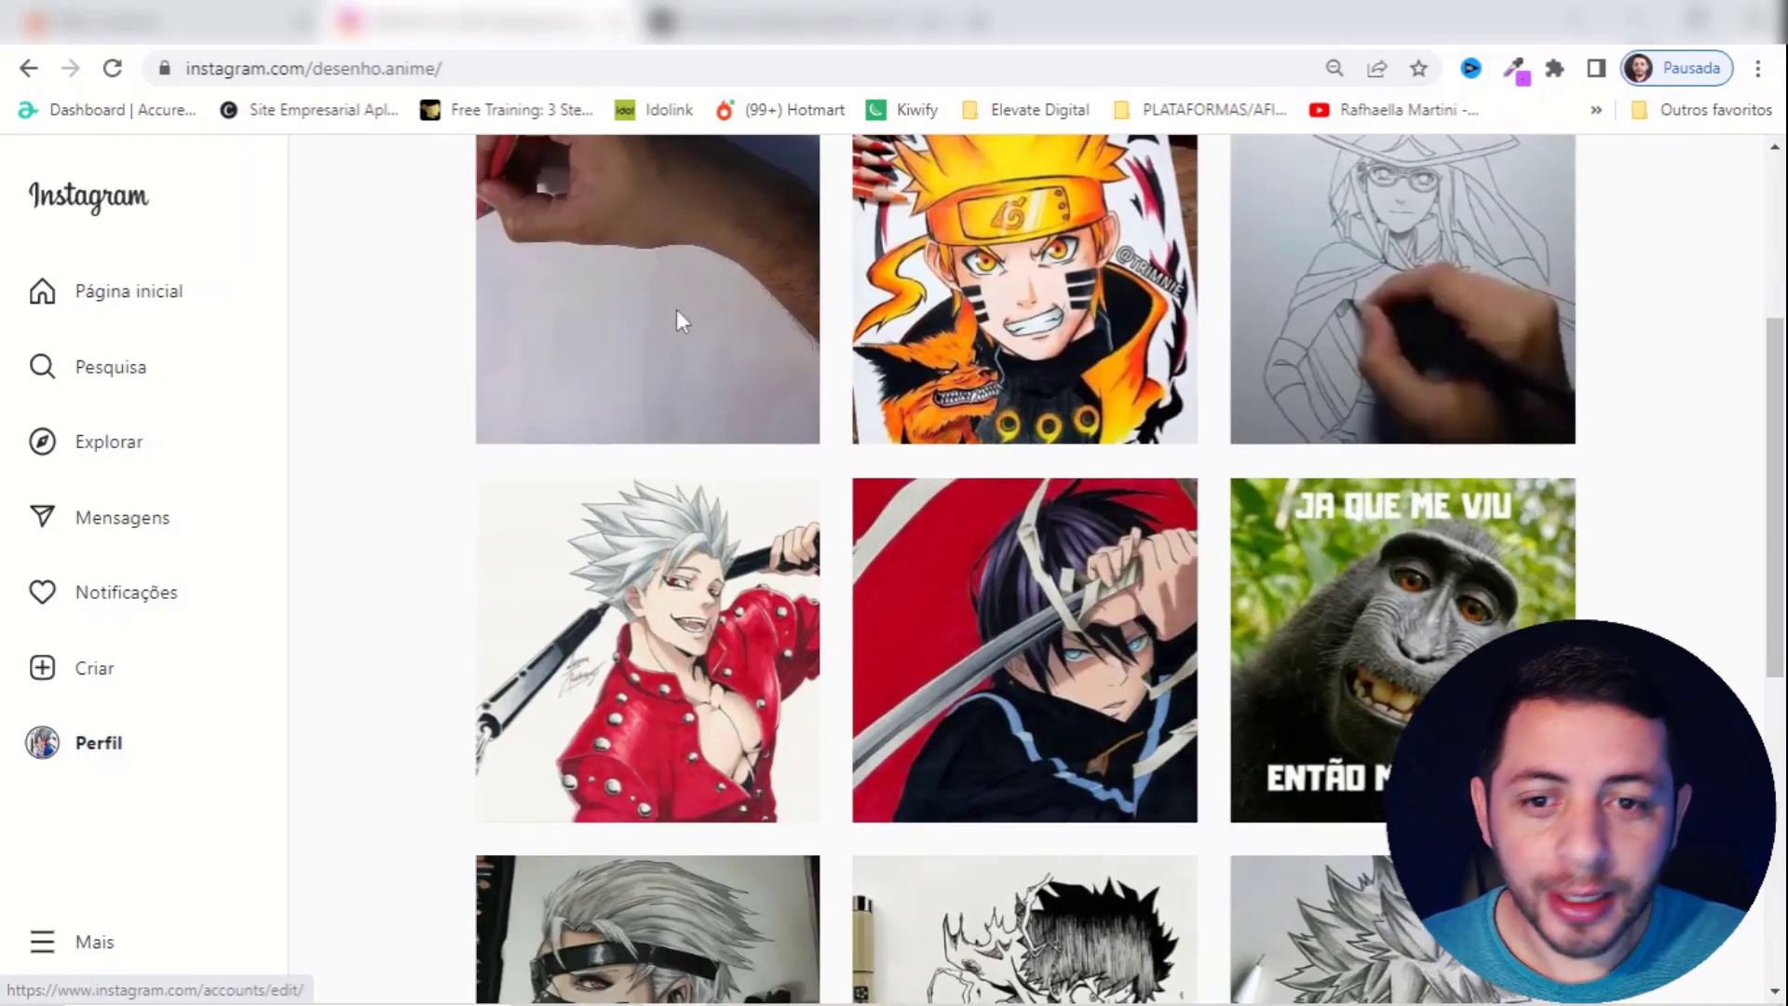
pyautogui.scroll(4, 689, 336)
pyautogui.scroll(-1, 706, 365)
pyautogui.scroll(-10, 705, 365)
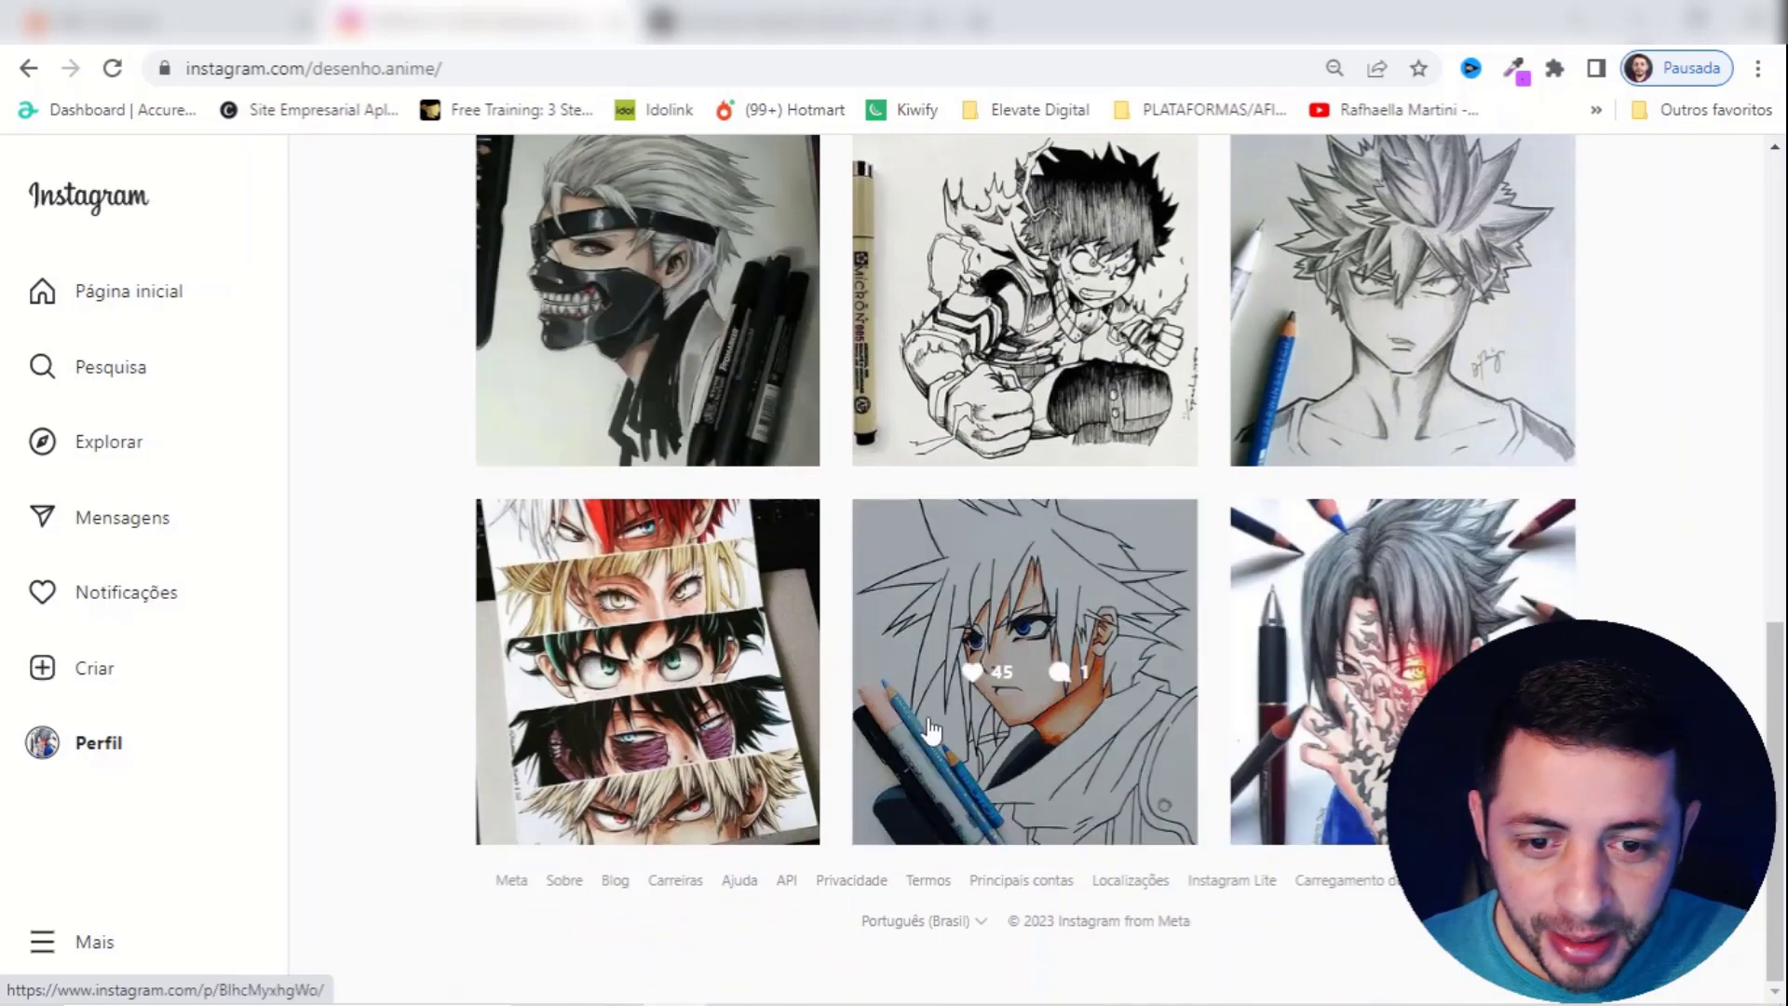
pyautogui.scroll(10, 727, 722)
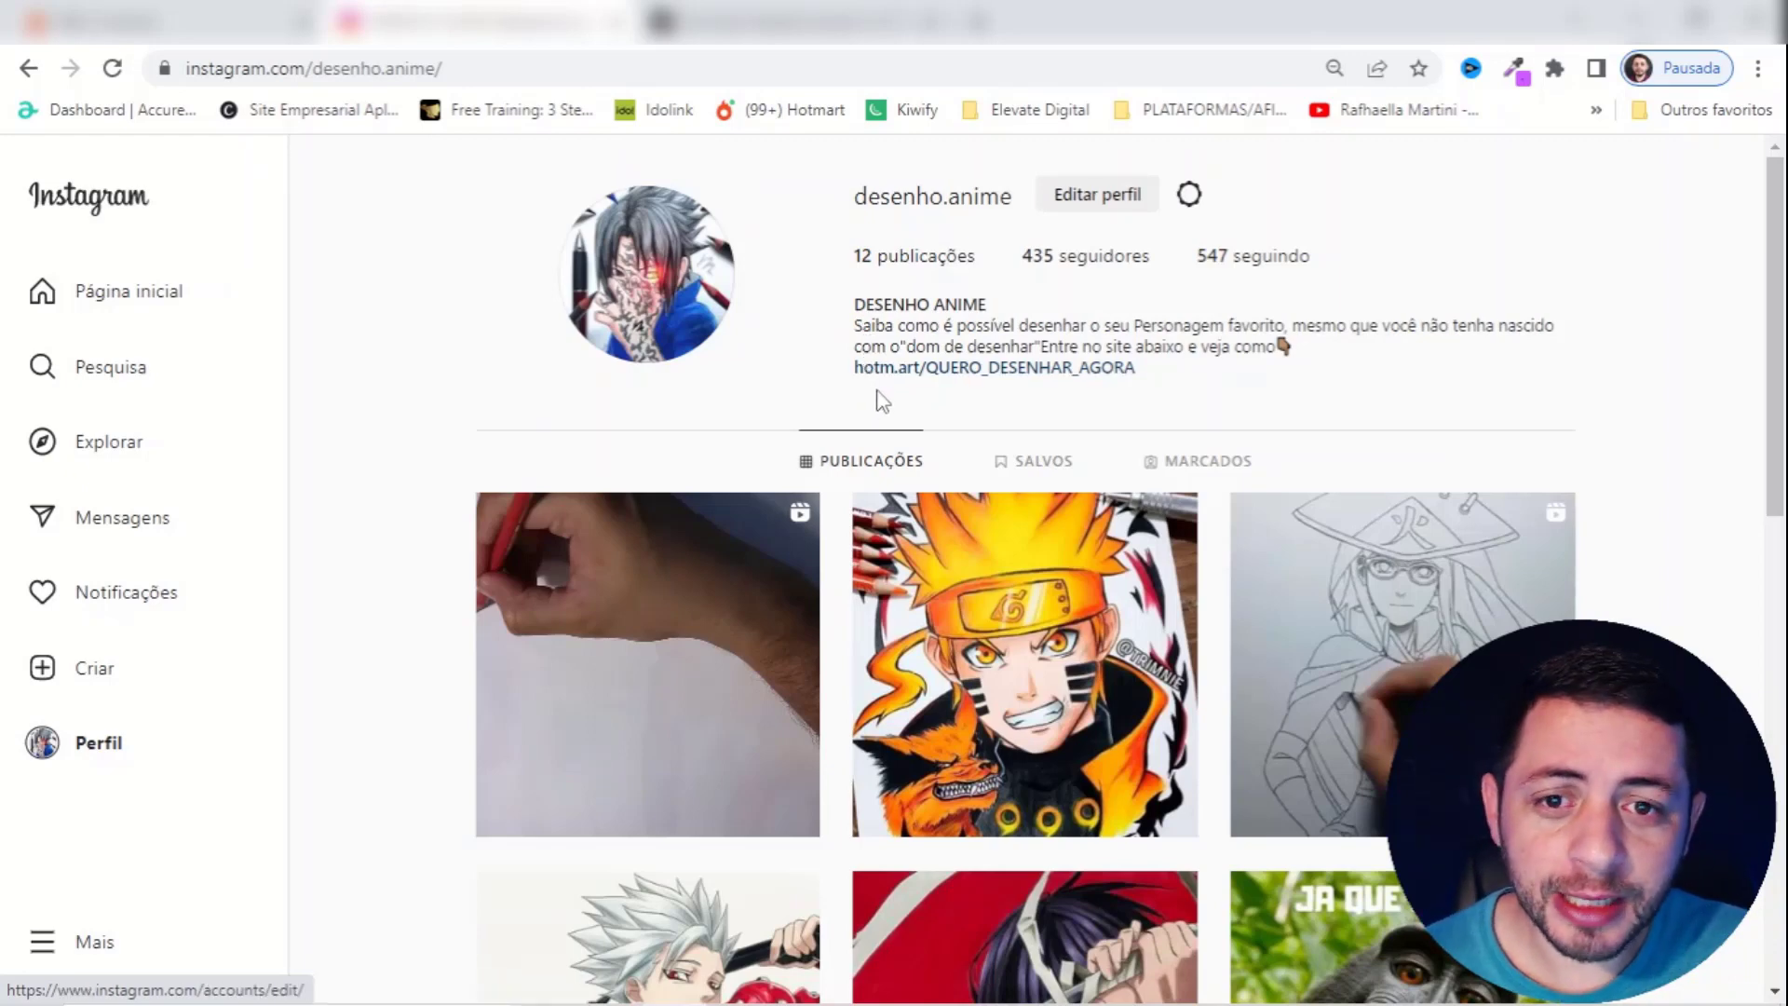
# - View the Instagram profile's follower list, close it, and look over the publications again
pyautogui.moveTo(1021, 258); pyautogui.dragTo(1069, 260)
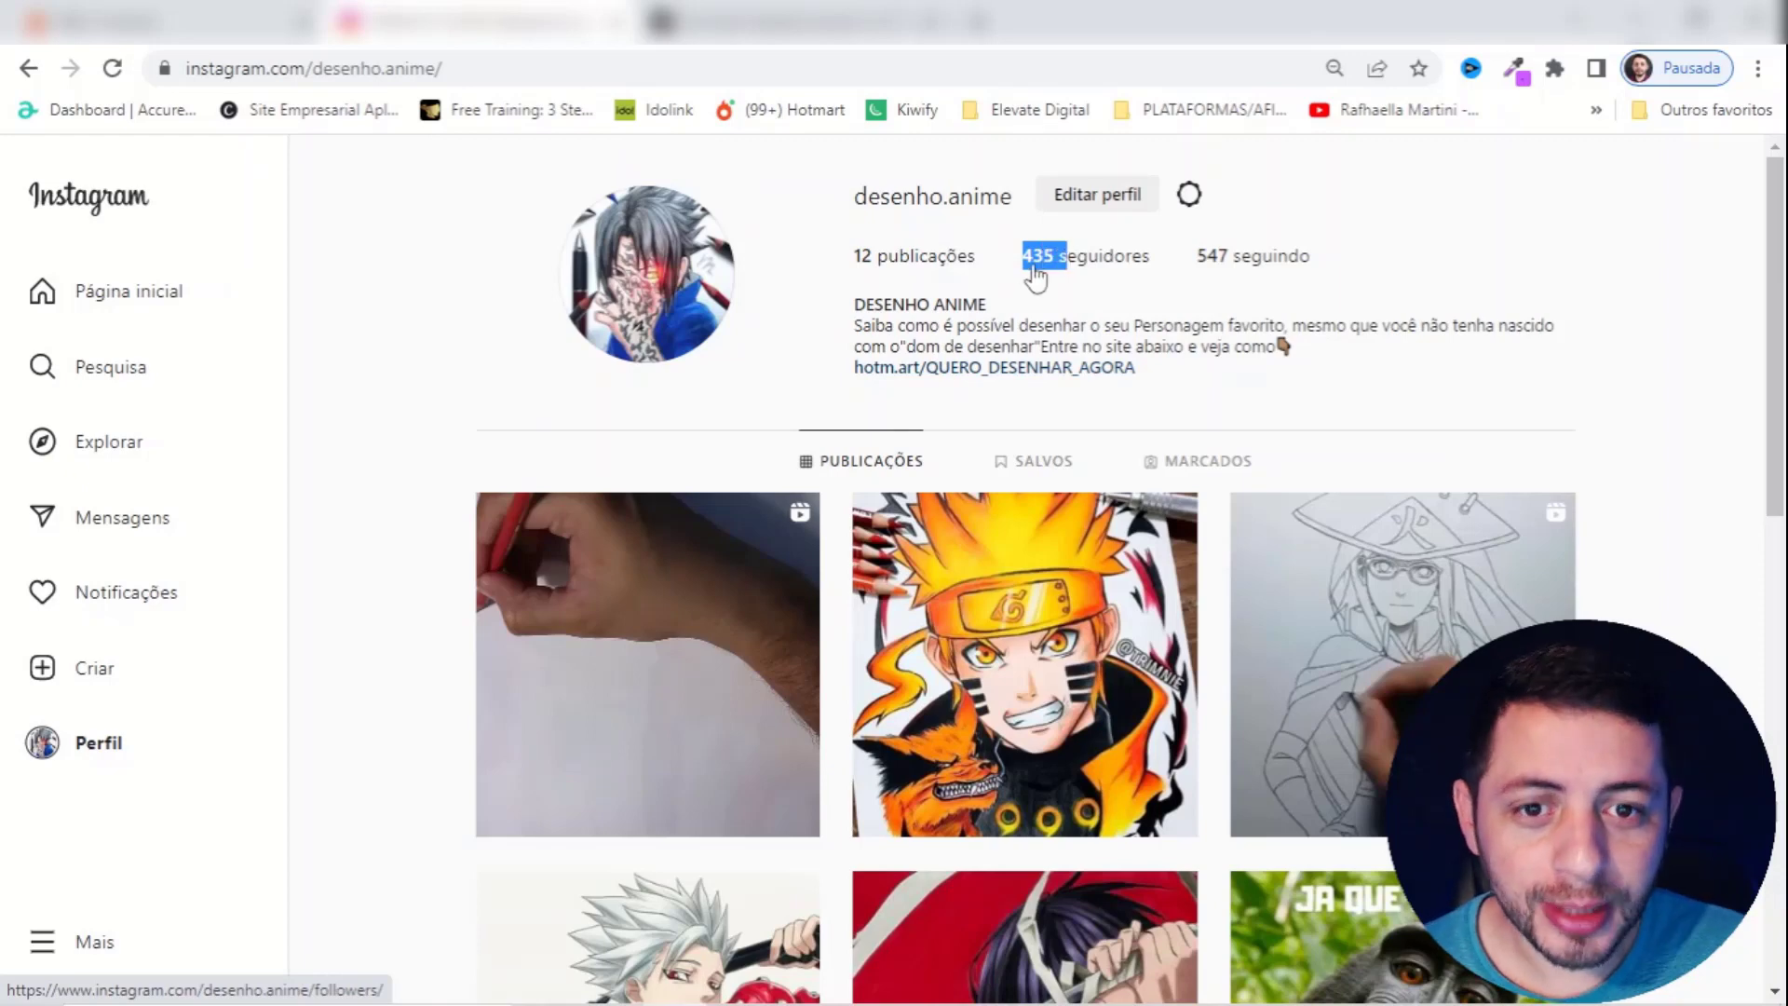
pyautogui.click(1037, 269)
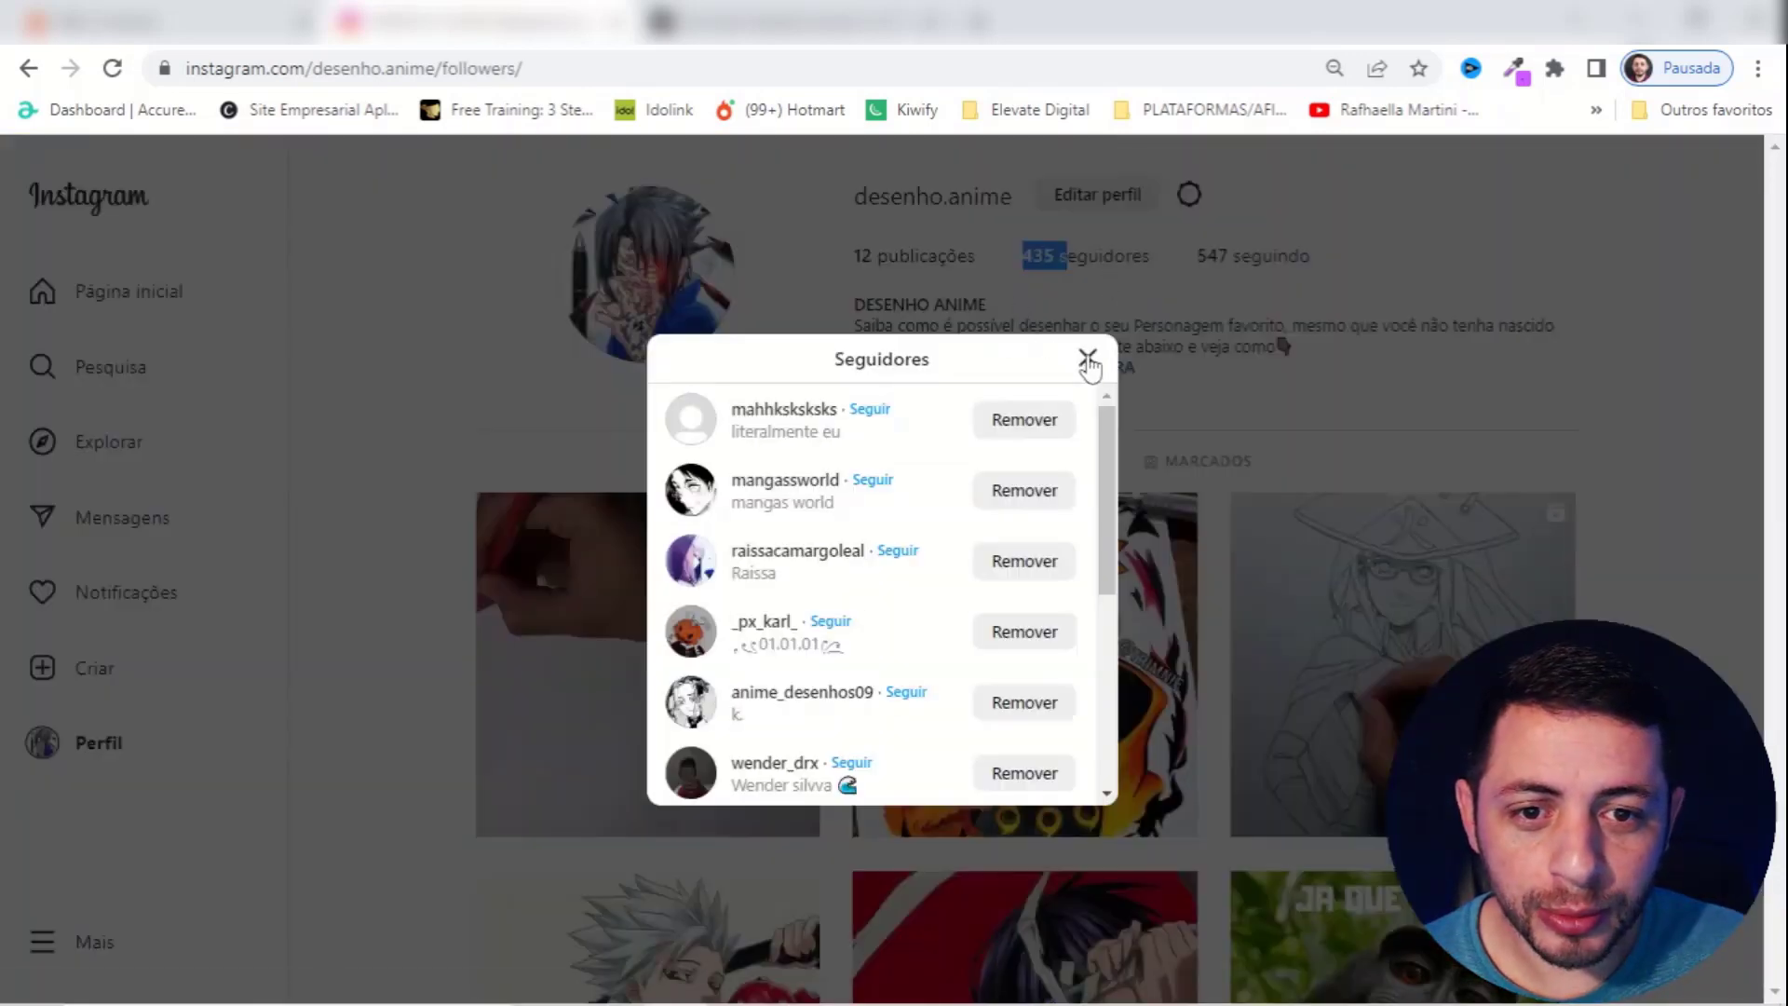
pyautogui.click(1087, 358)
pyautogui.click(1353, 277)
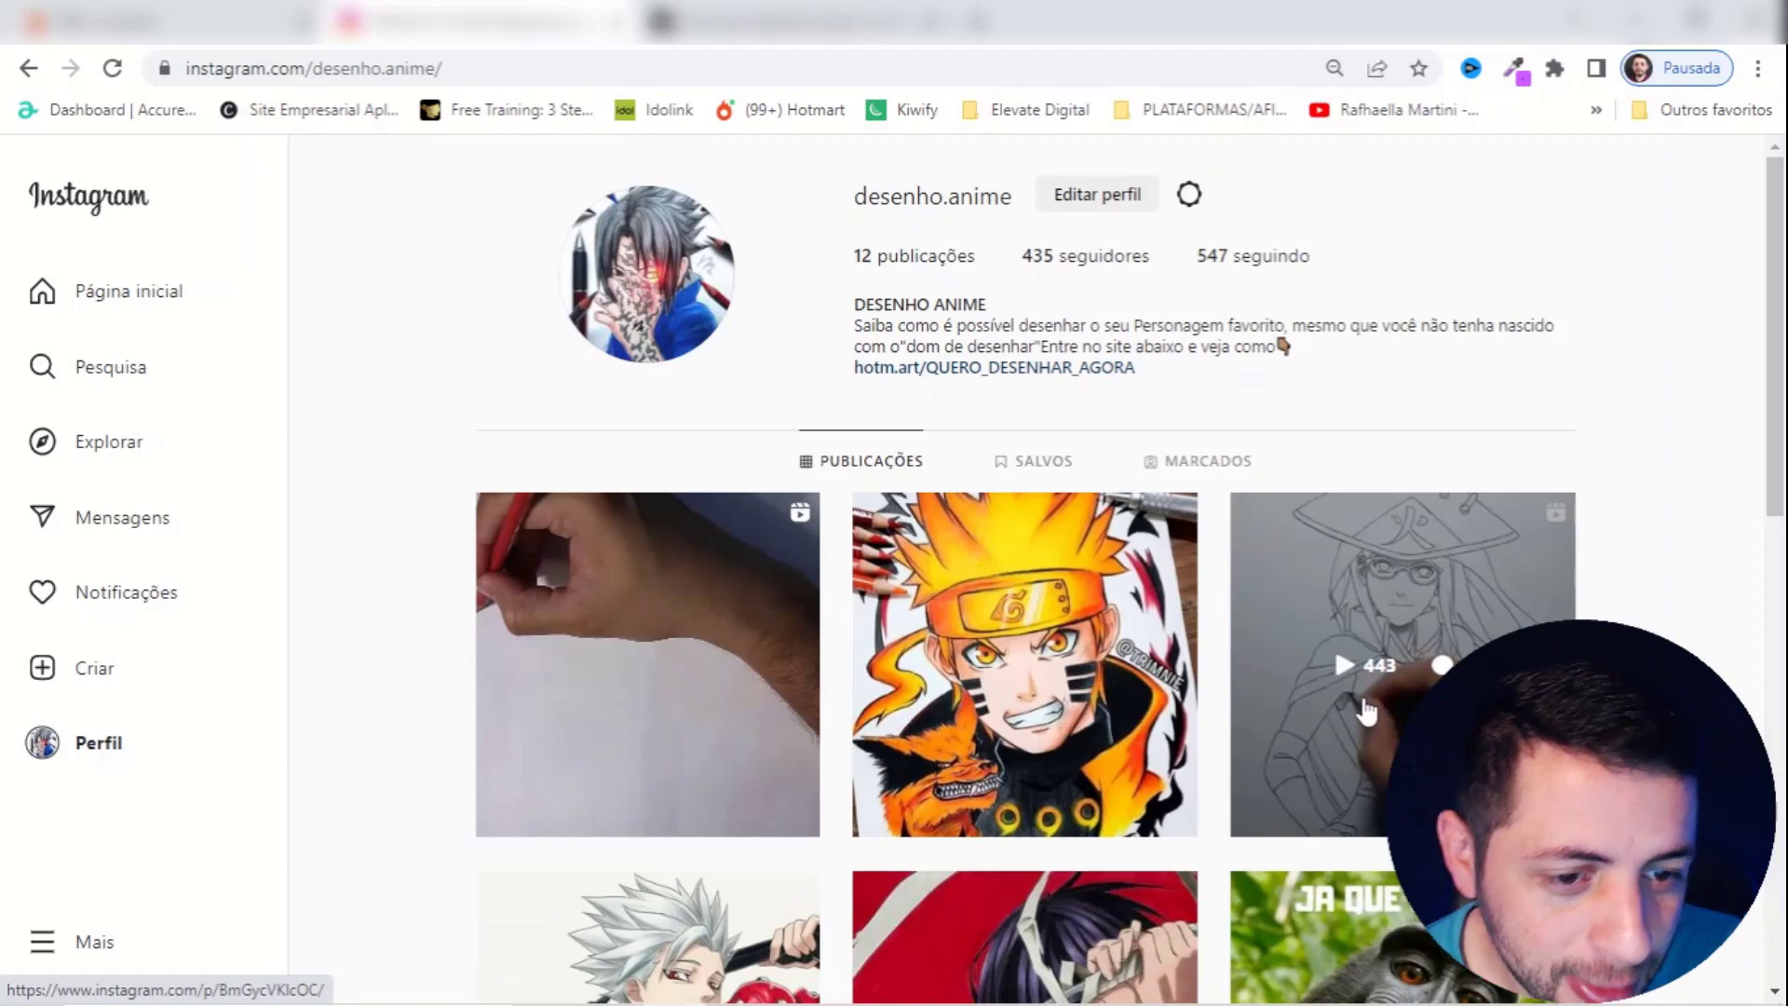
pyautogui.scroll(-10, 1367, 711)
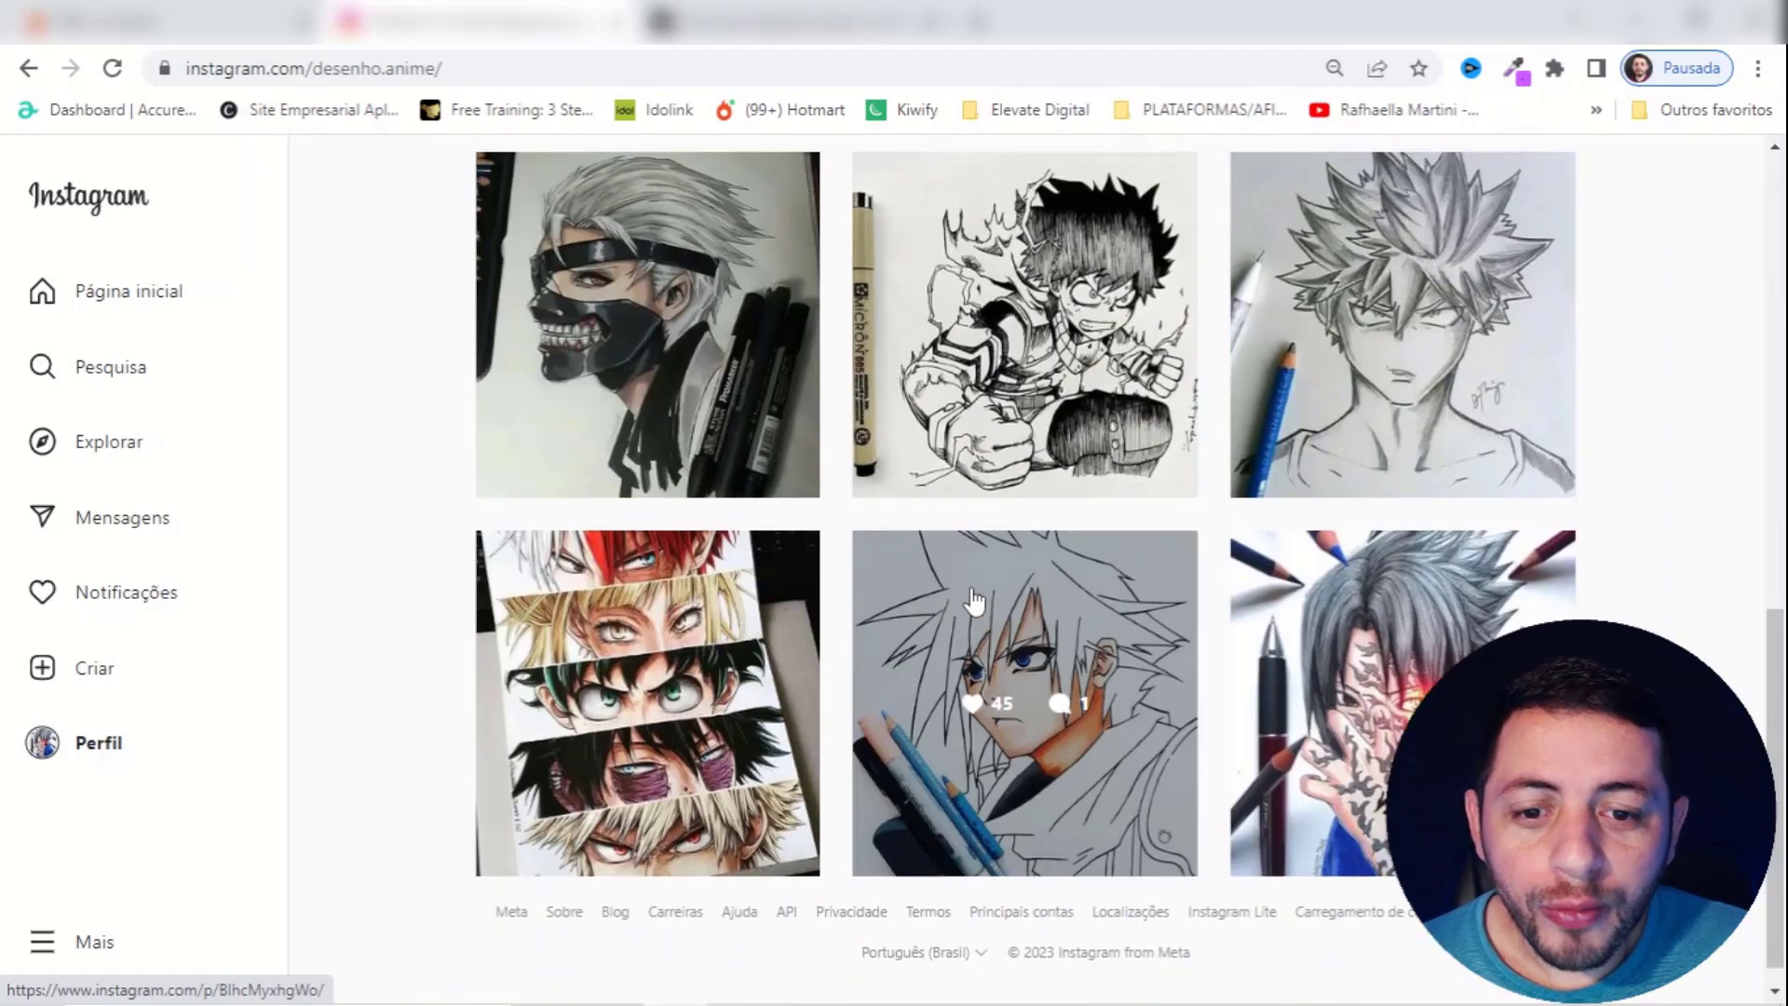
pyautogui.scroll(10, 796, 629)
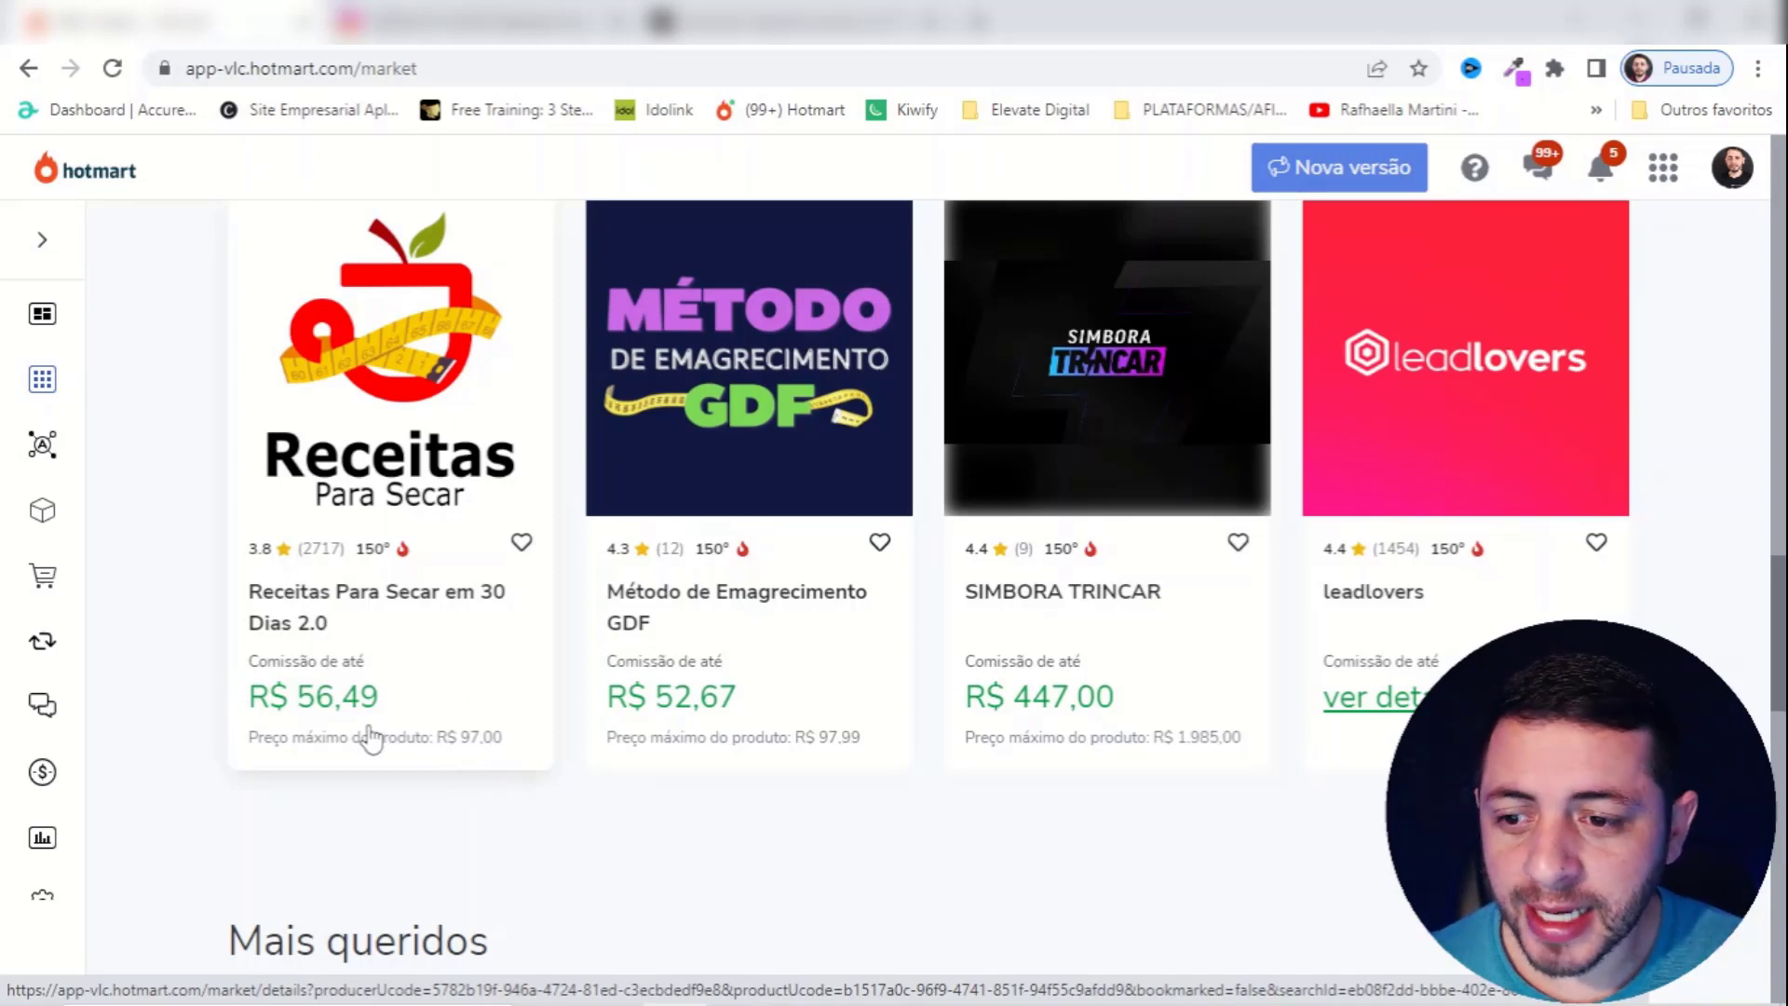
# - Return to the Hotmart affiliate market and compare product commissions from Recomendados down to the section of best-rated products
pyautogui.scroll(10, 486, 722)
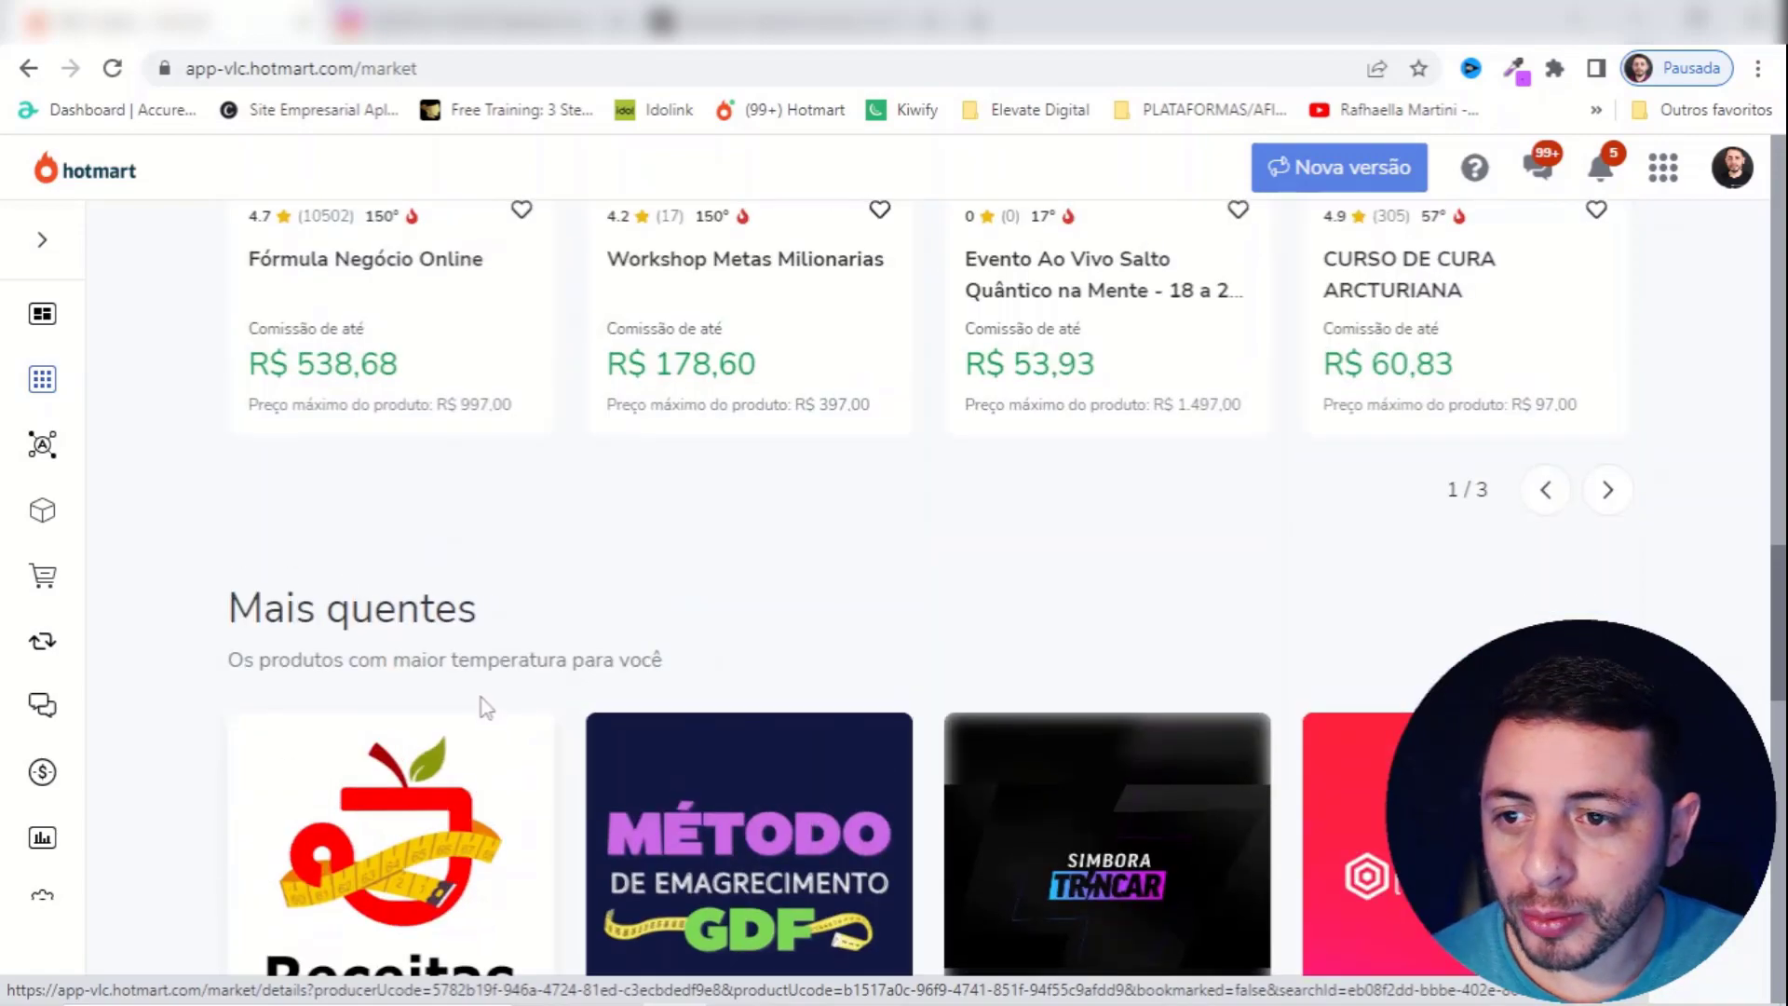
pyautogui.scroll(-3, 438, 839)
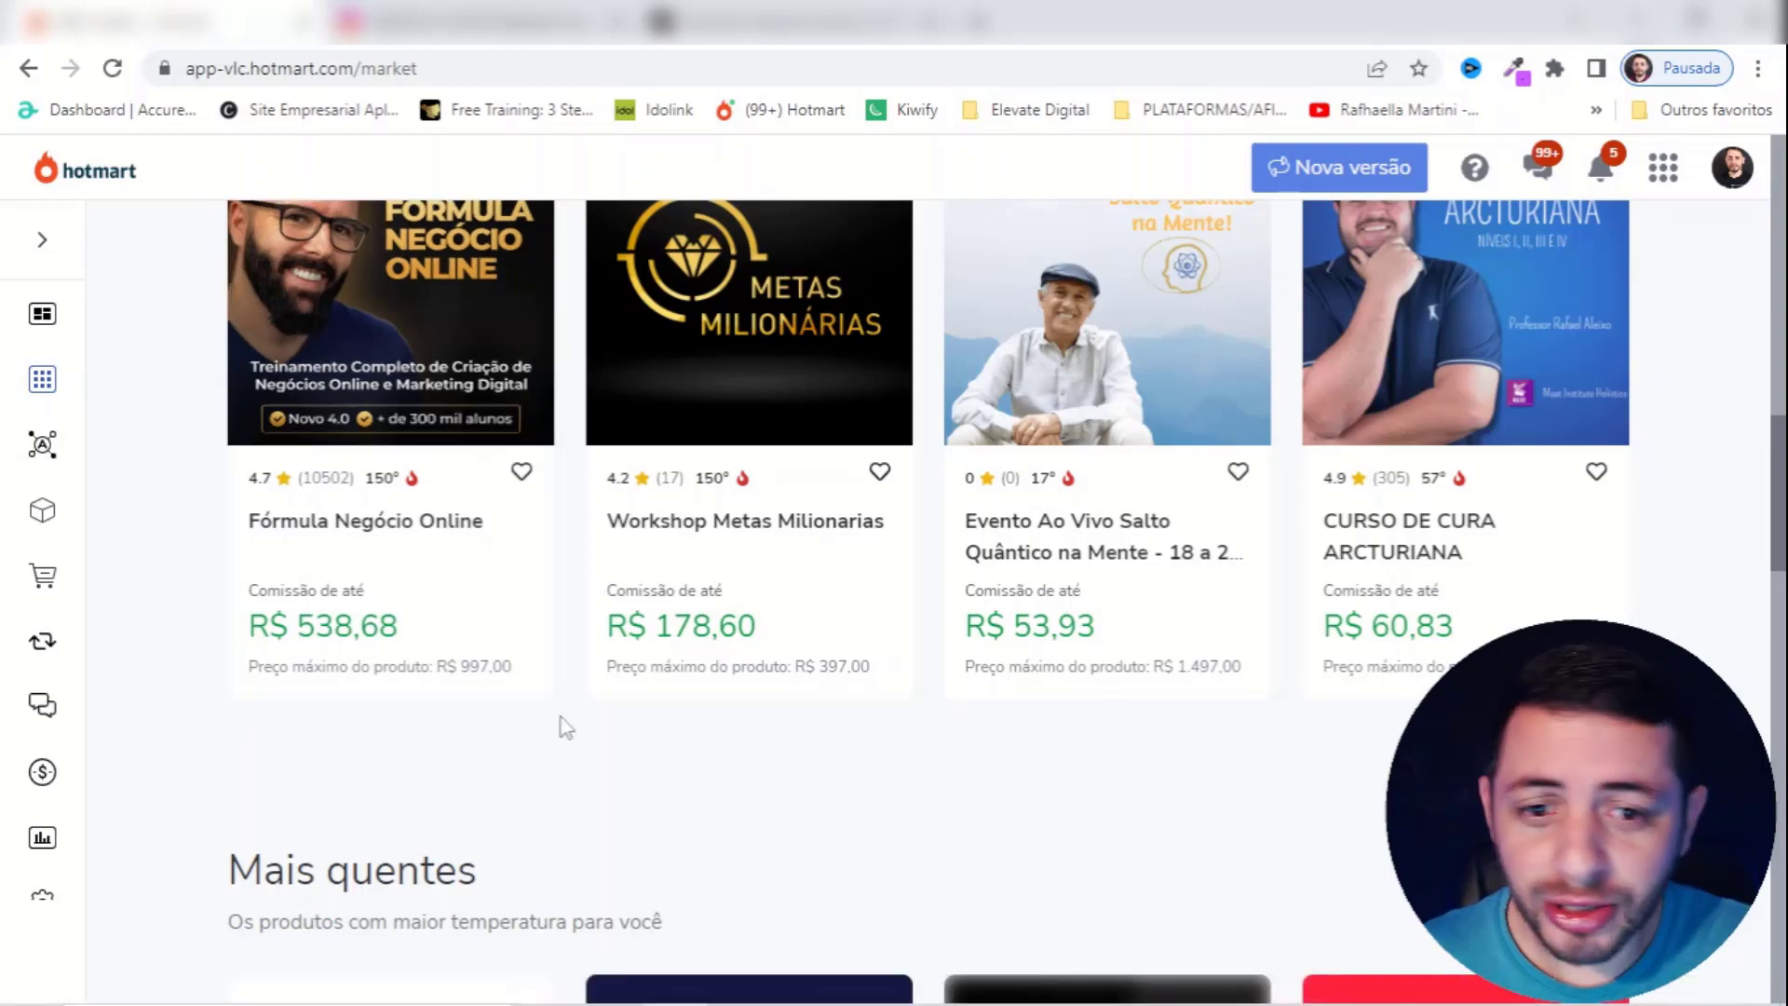
pyautogui.scroll(-8, 582, 708)
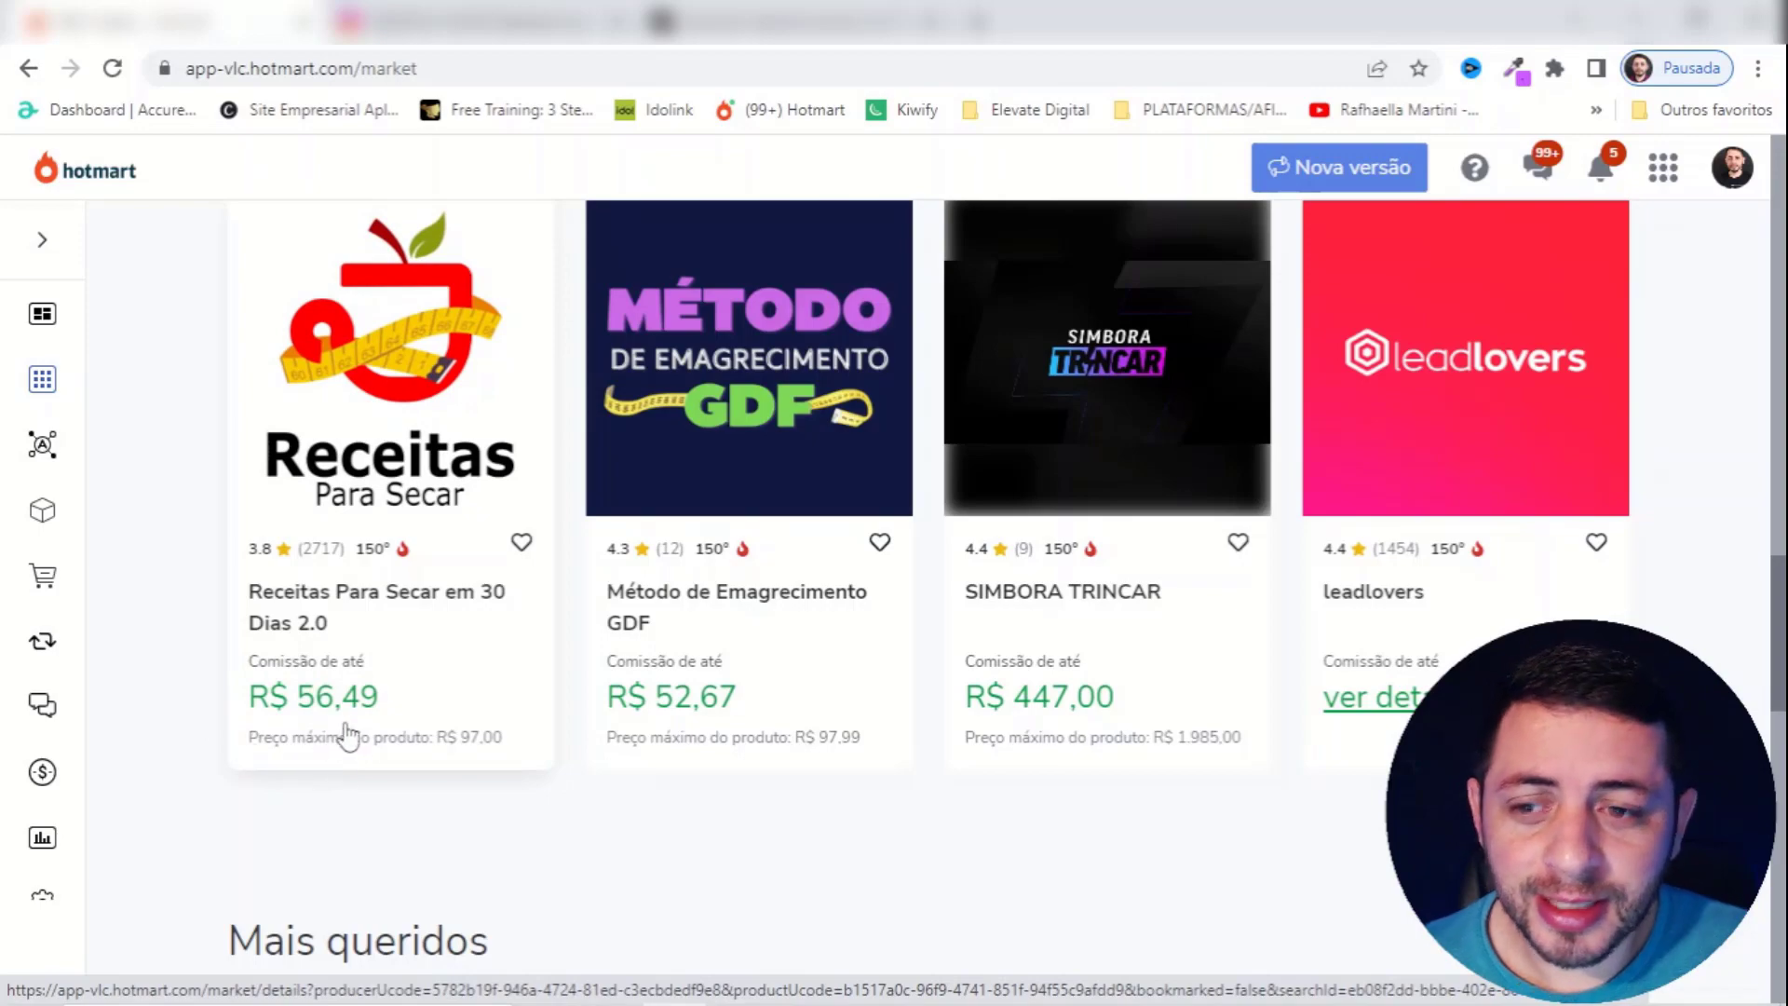
pyautogui.scroll(-4, 494, 736)
pyautogui.scroll(-14, 494, 736)
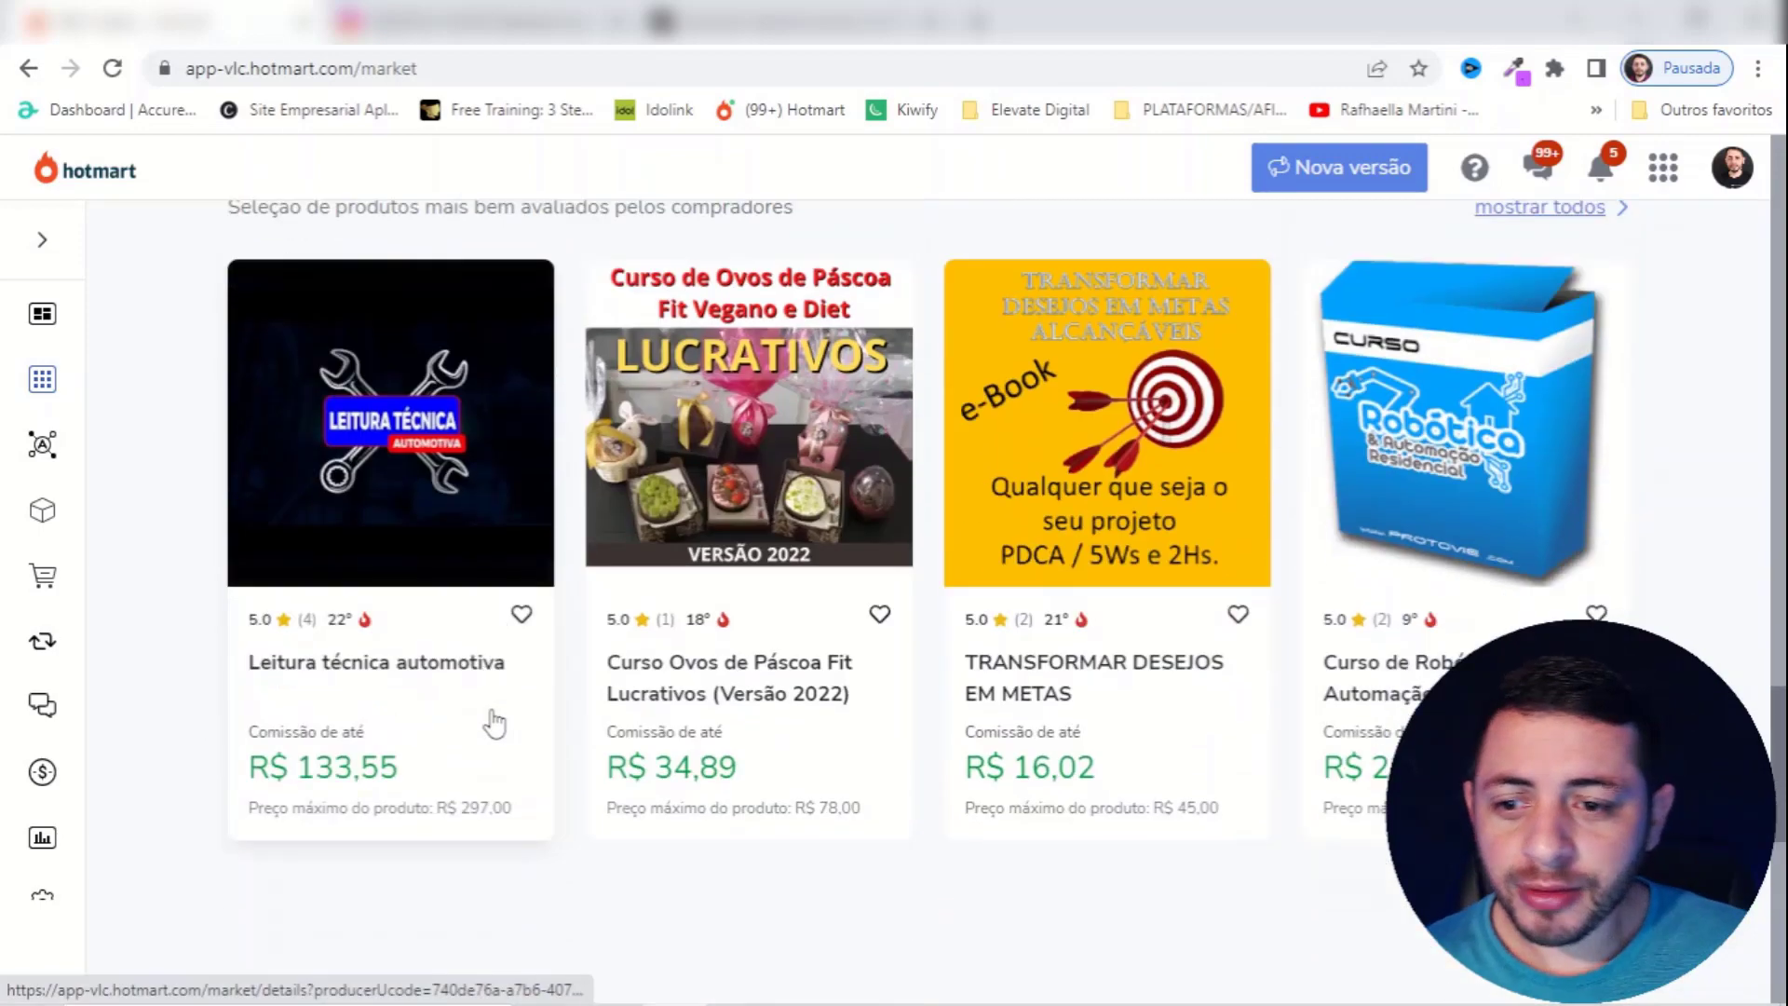
# - Look back over the affiliate market's product sections and switch to the desenho.anime Instagram profile
pyautogui.scroll(15, 607, 773)
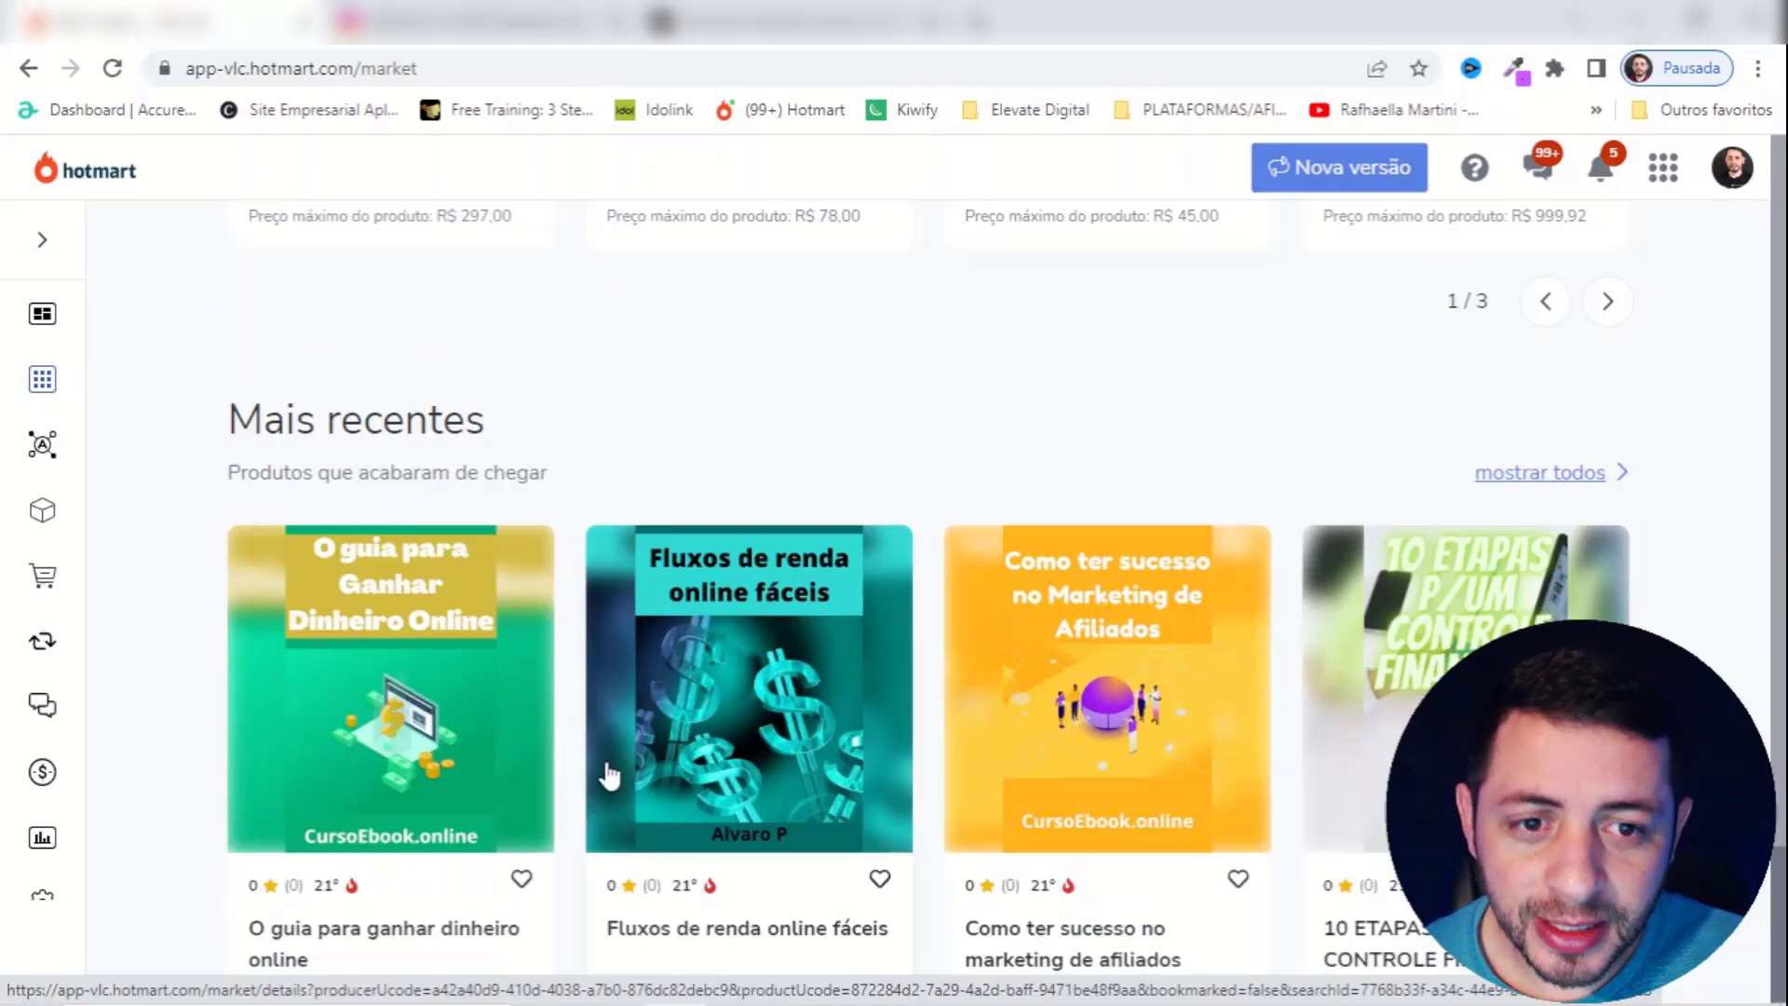
pyautogui.scroll(8, 607, 773)
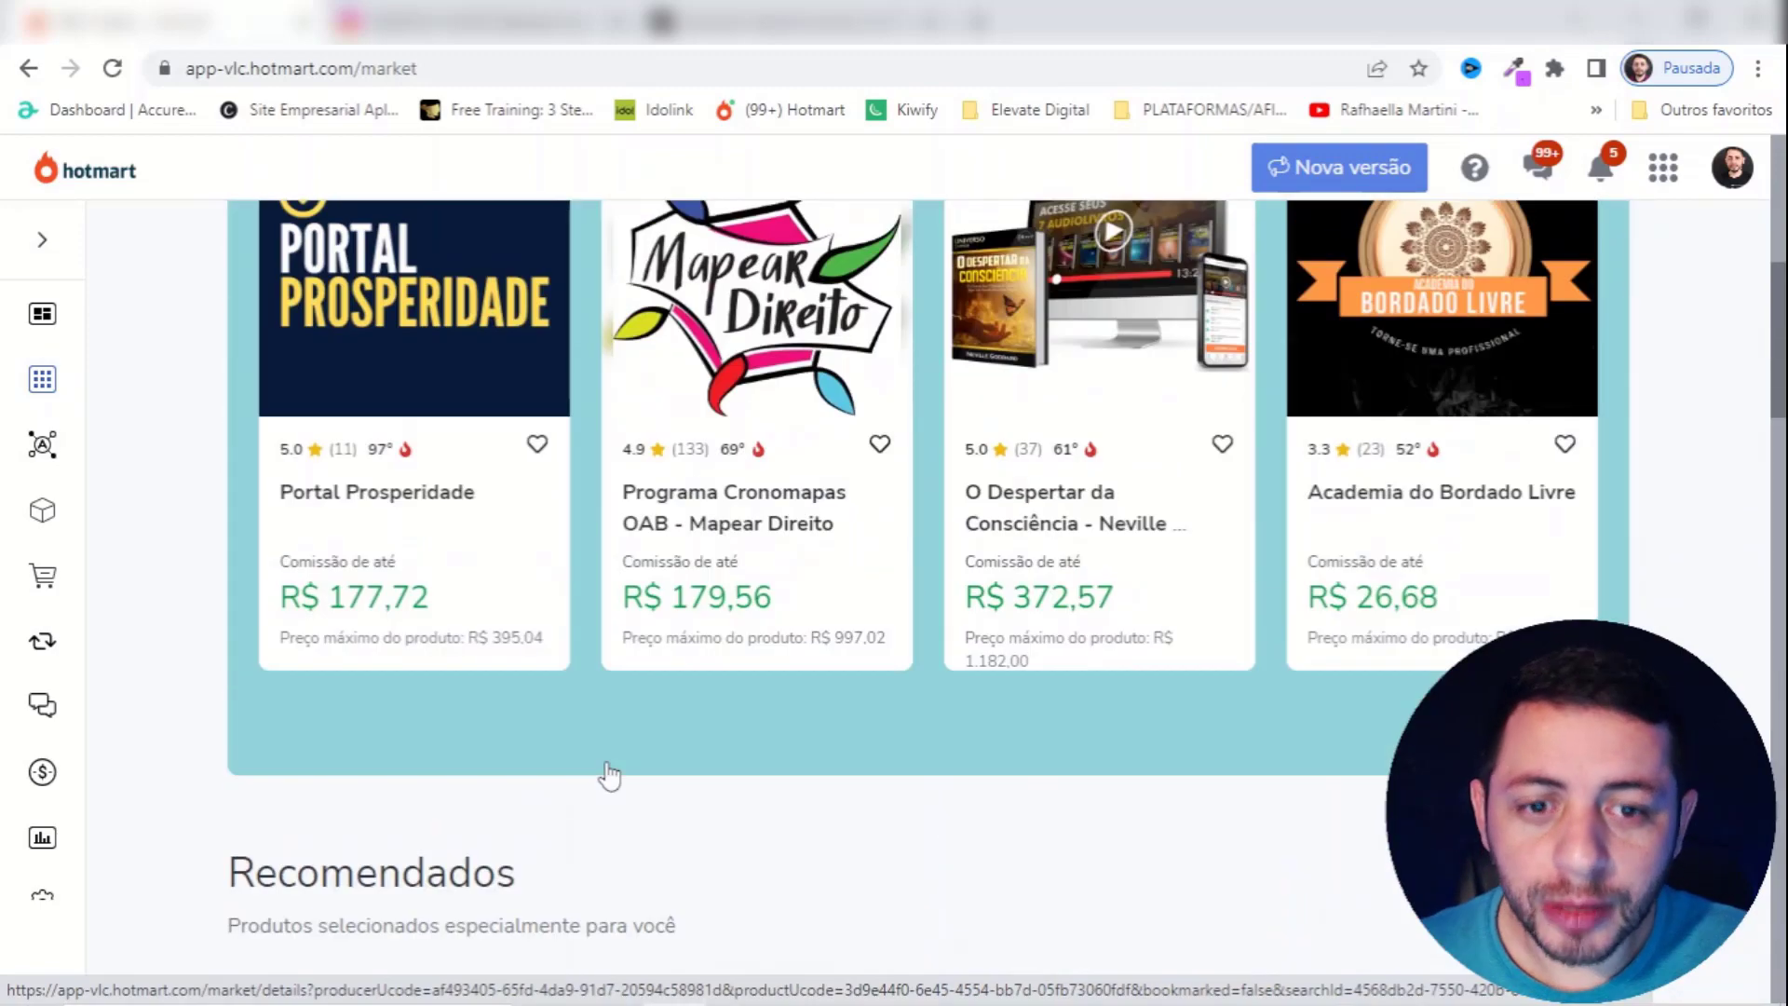
pyautogui.click(615, 38)
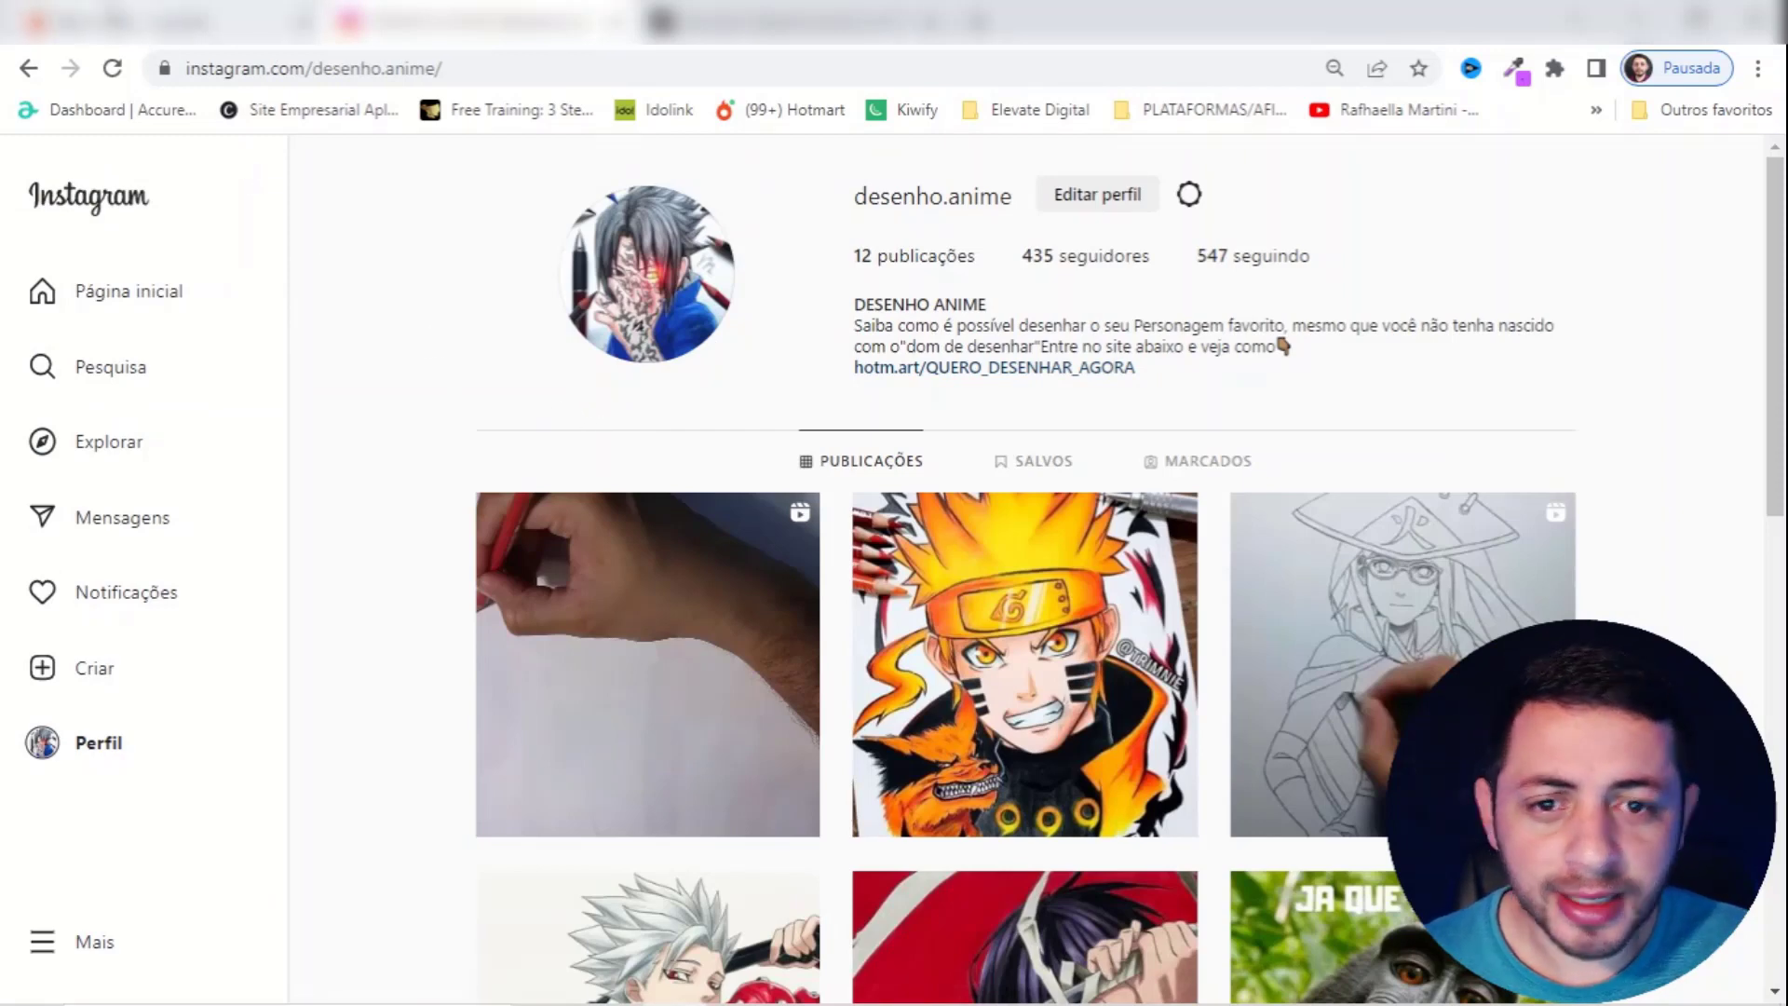
# - Return to the Hotmart affiliate market and open the Método de Emagrecimento GDF product from the Mais quentes section
pyautogui.moveTo(167, 21)
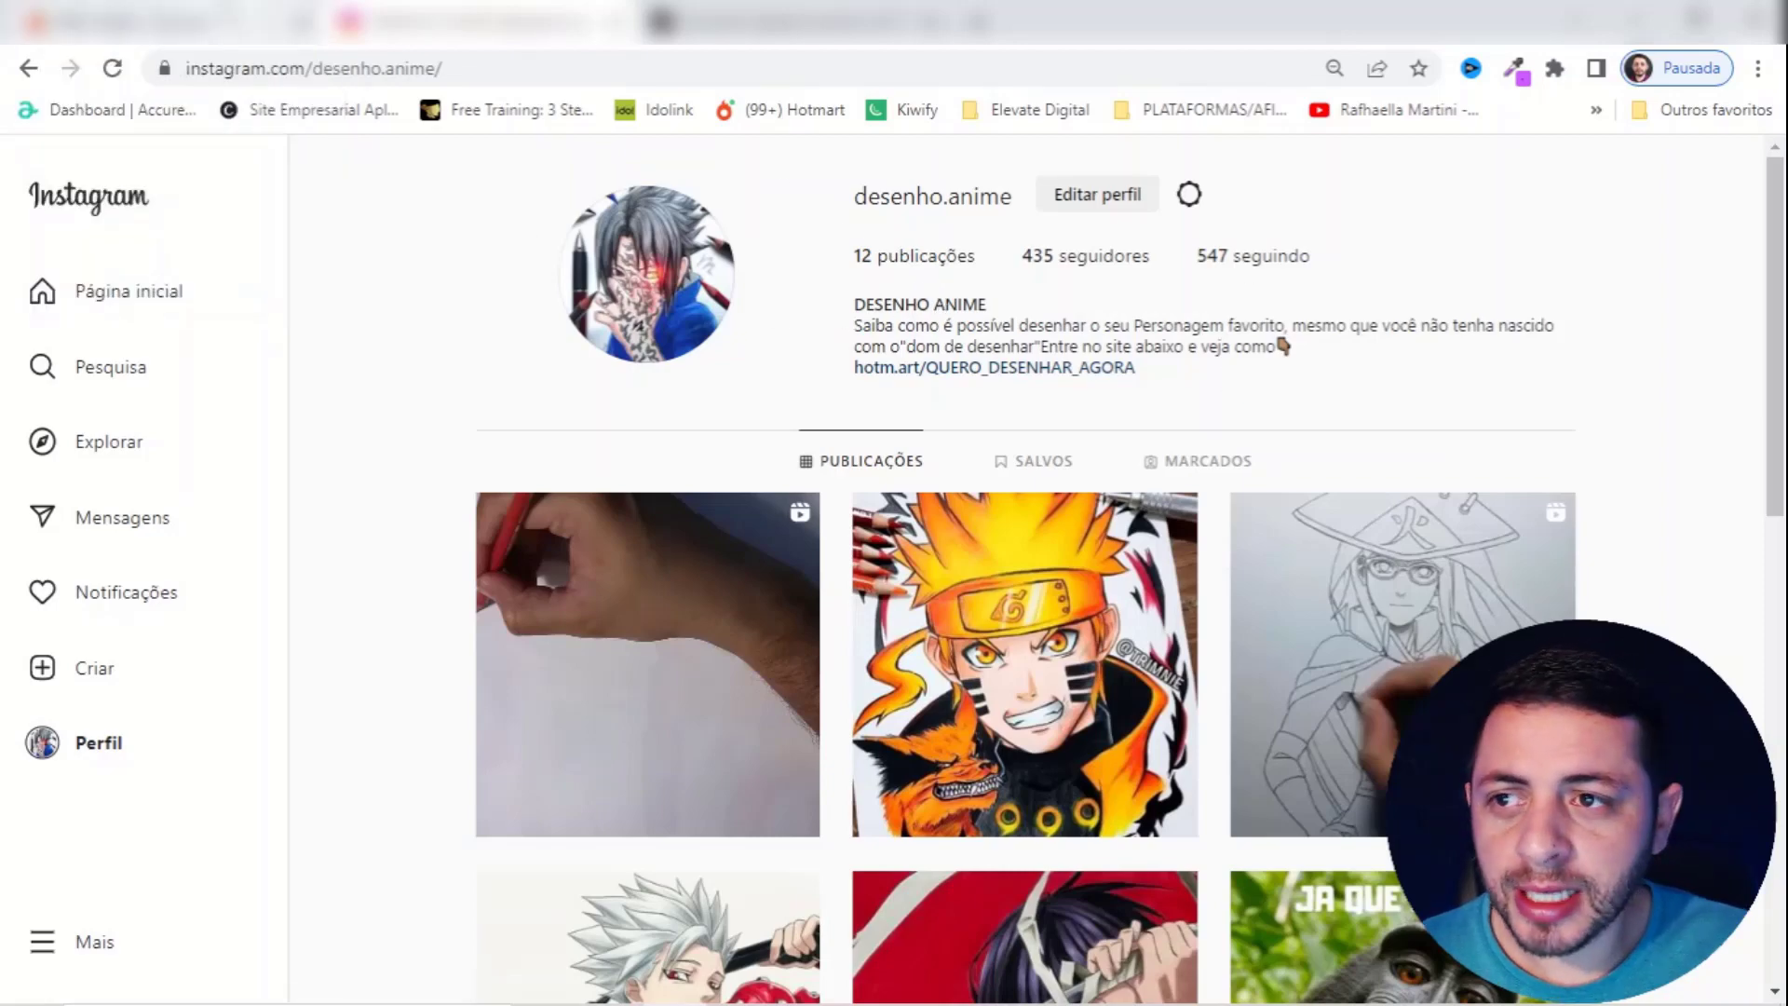
pyautogui.click(168, 21)
pyautogui.scroll(-5, 857, 615)
pyautogui.scroll(-8, 857, 613)
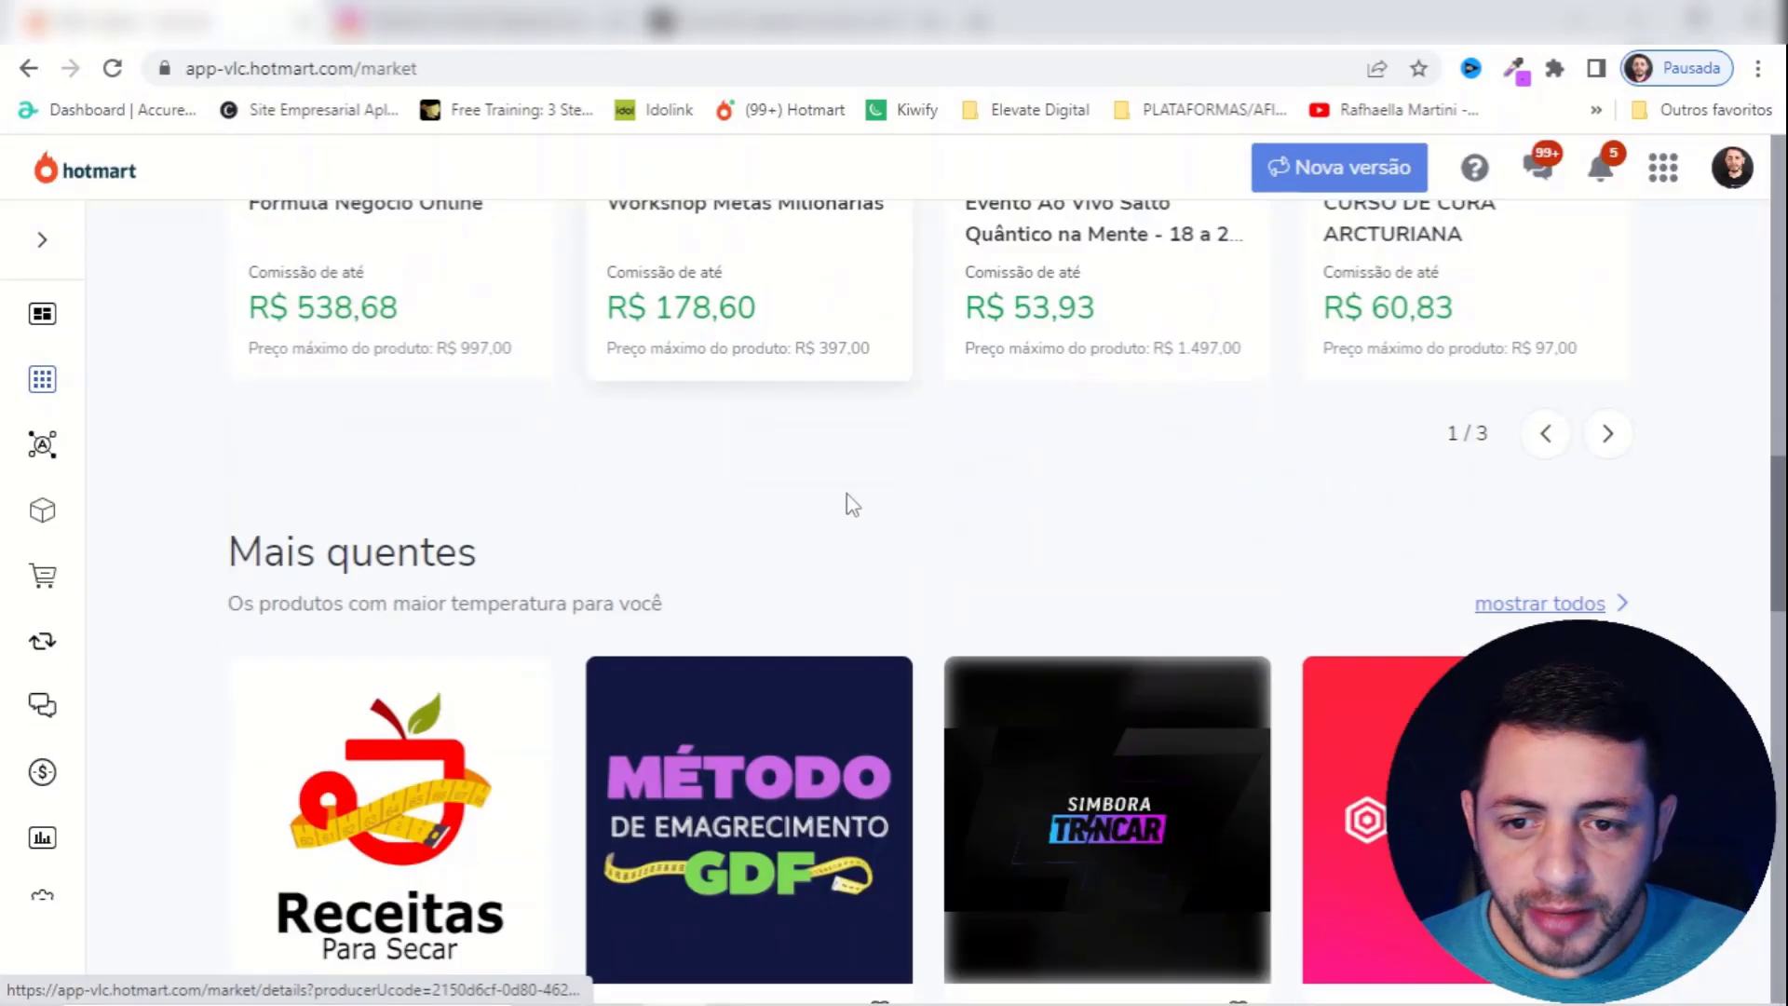
pyautogui.scroll(6, 918, 599)
pyautogui.scroll(-4, 570, 568)
pyautogui.scroll(-6, 570, 568)
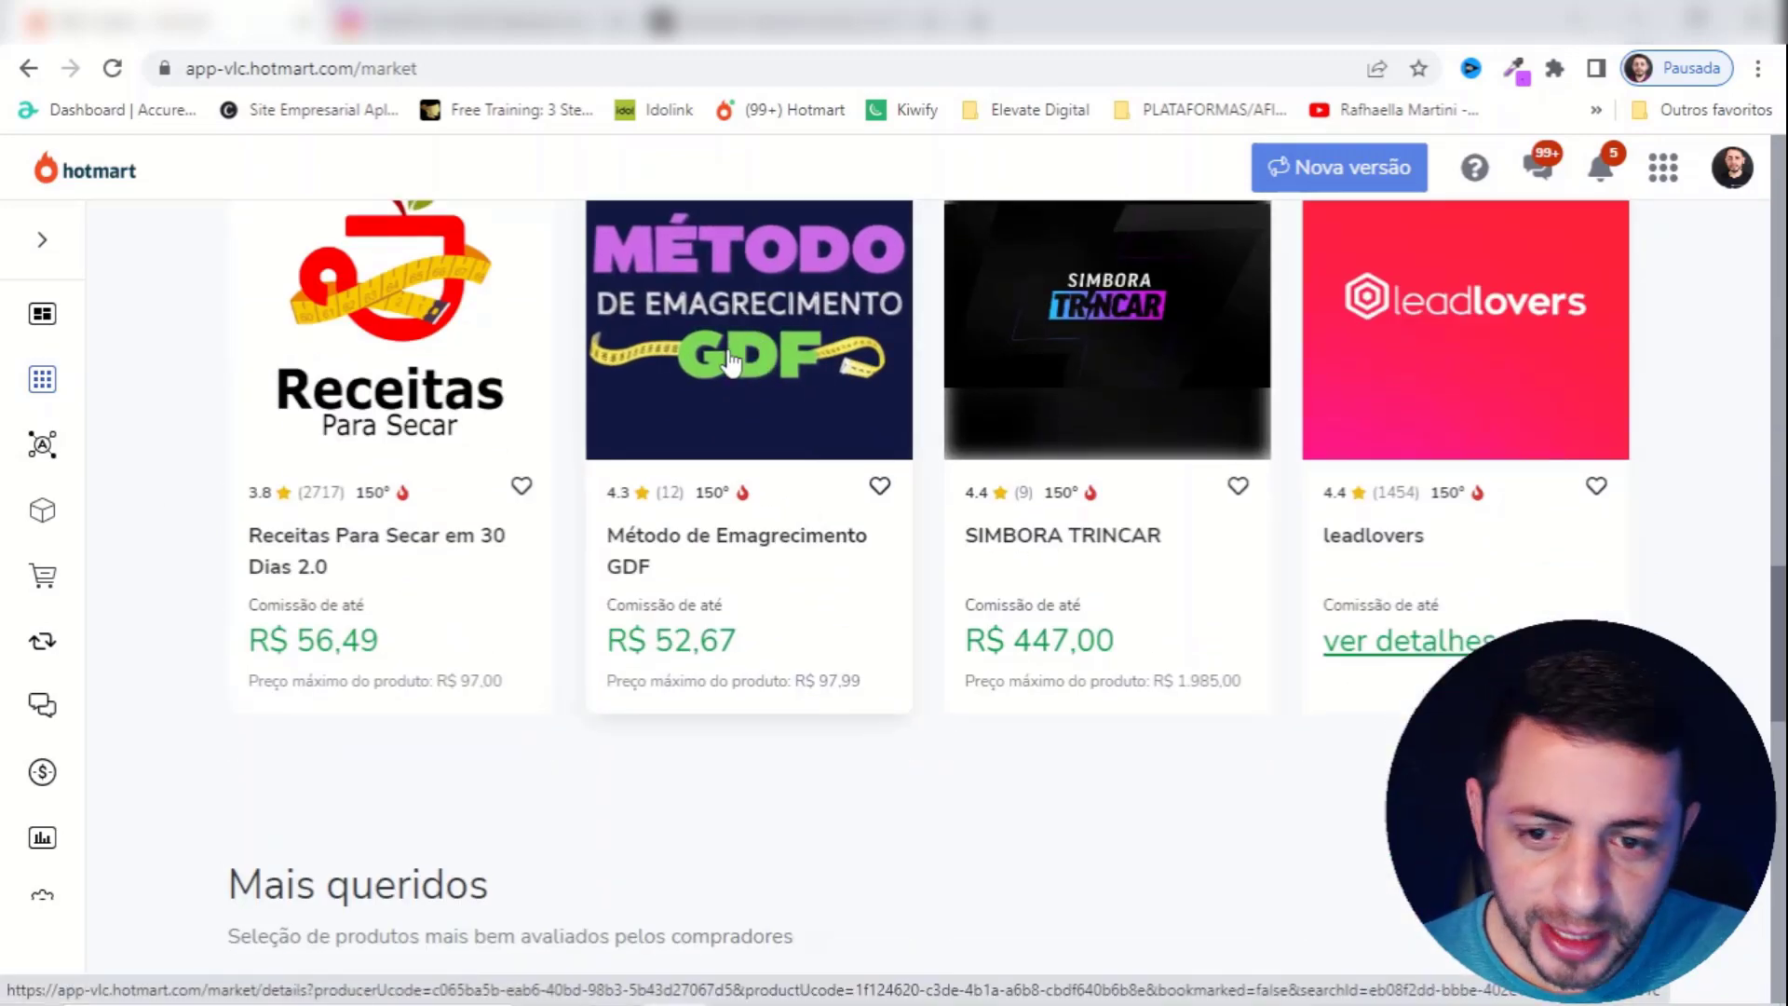
pyautogui.click(729, 362)
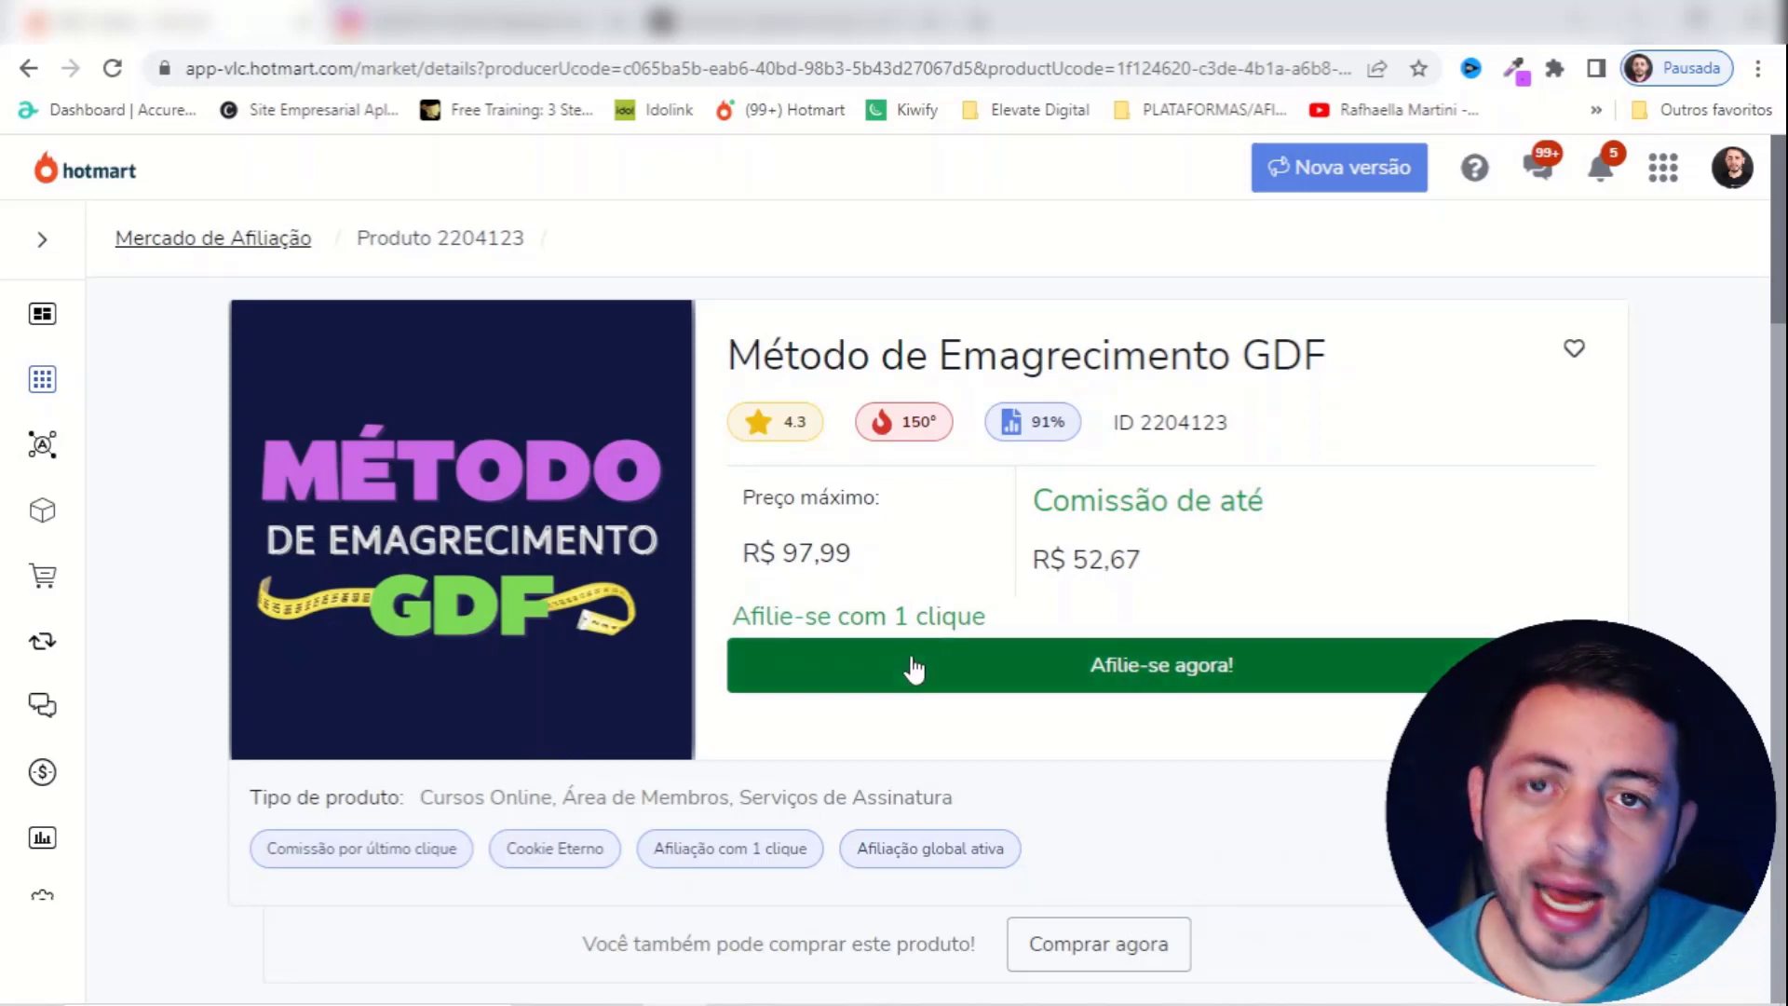
# - Affiliate to Método de Emagrecimento GDF, accepting the Termos de Uso do Programa de Afiliados and confirming the affiliation
pyautogui.click(966, 669)
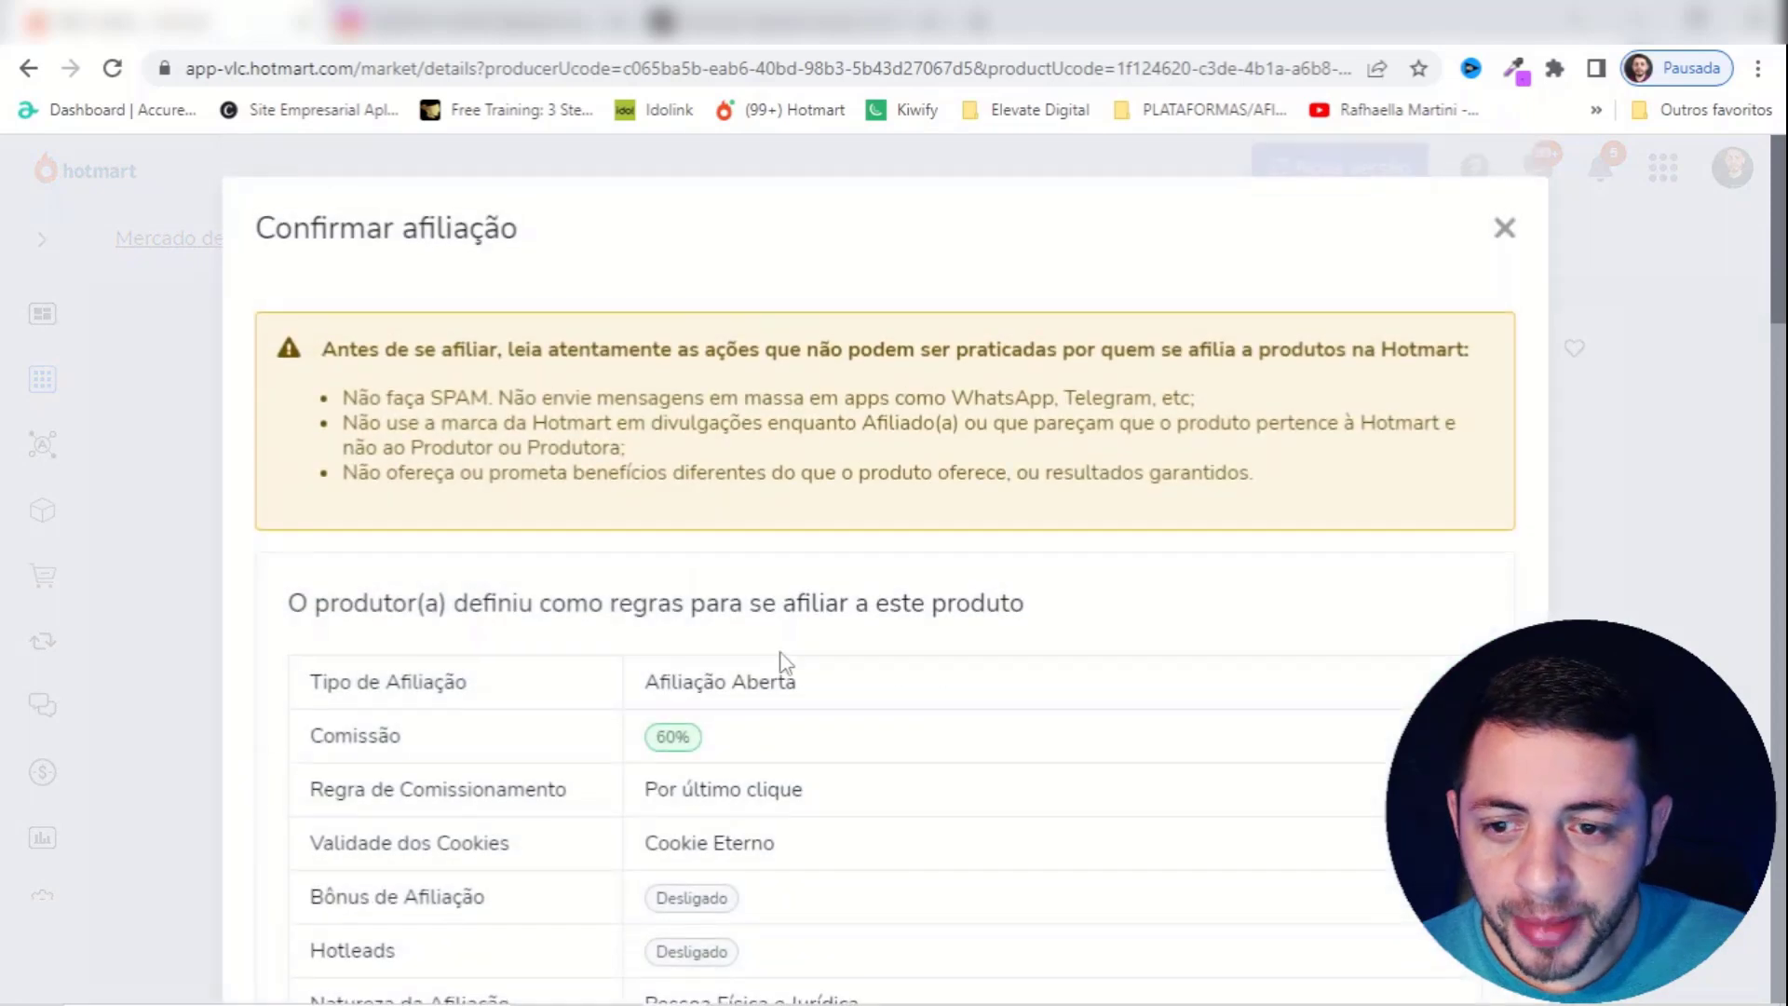
pyautogui.scroll(-5, 785, 664)
pyautogui.click(297, 761)
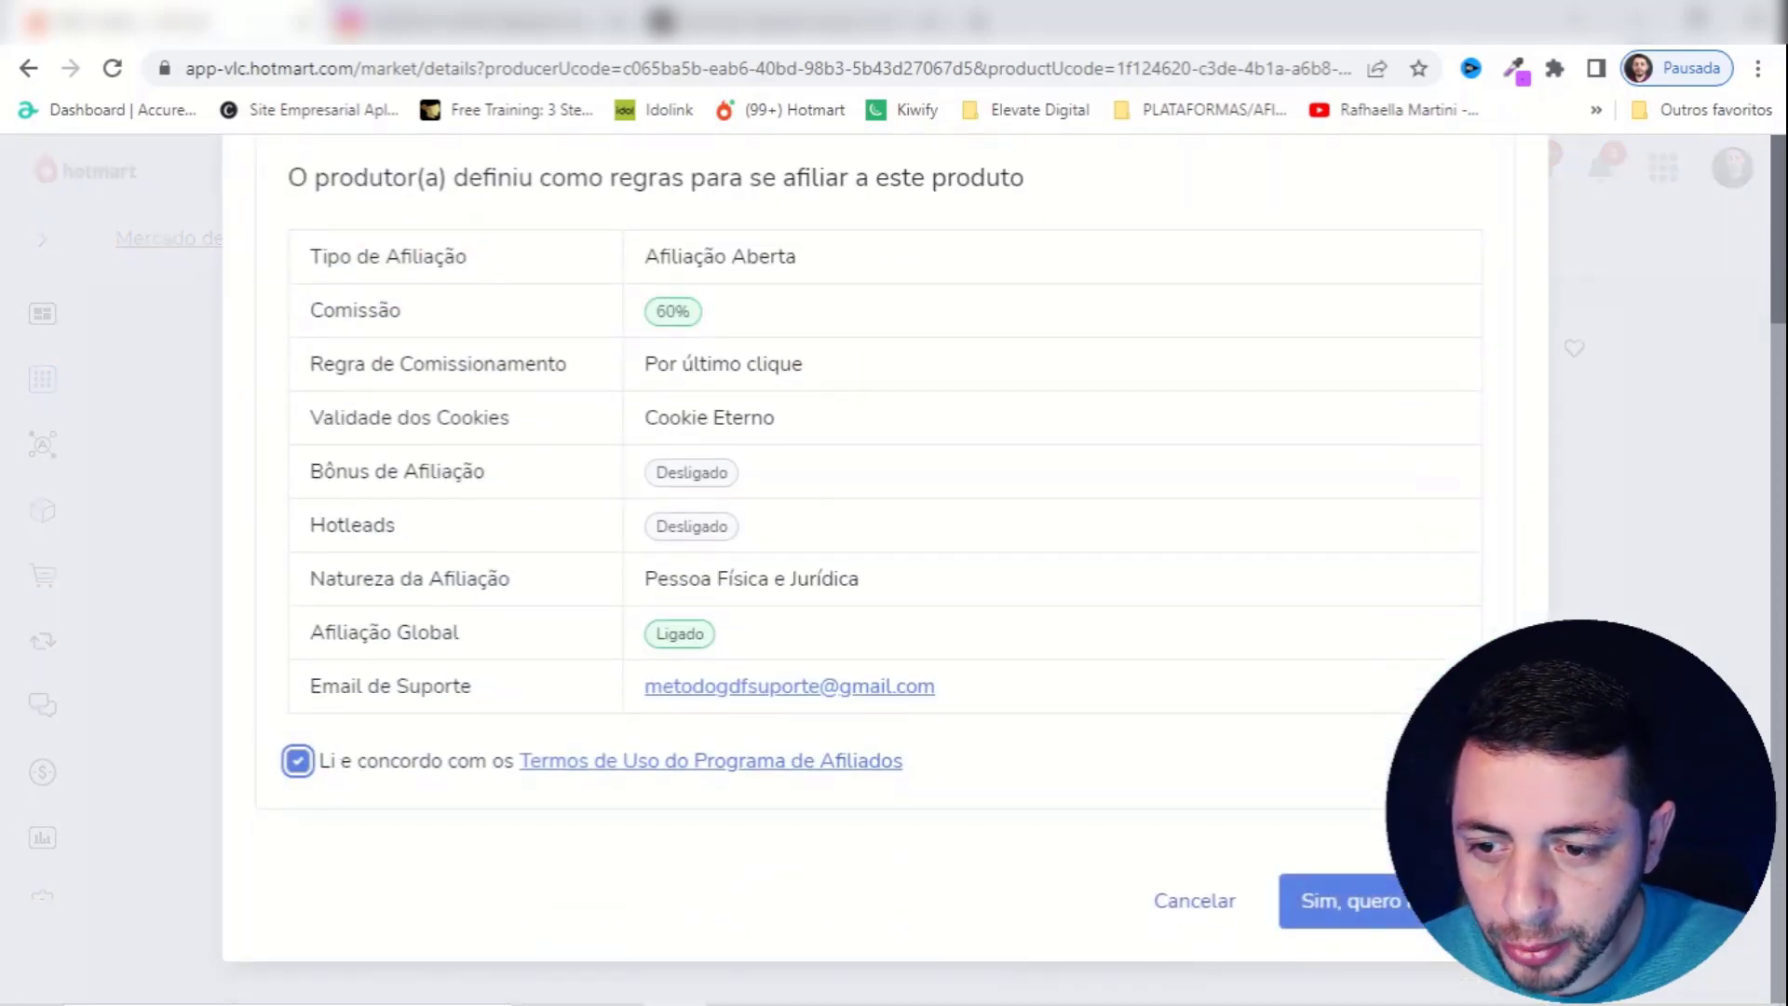
pyautogui.click(1342, 900)
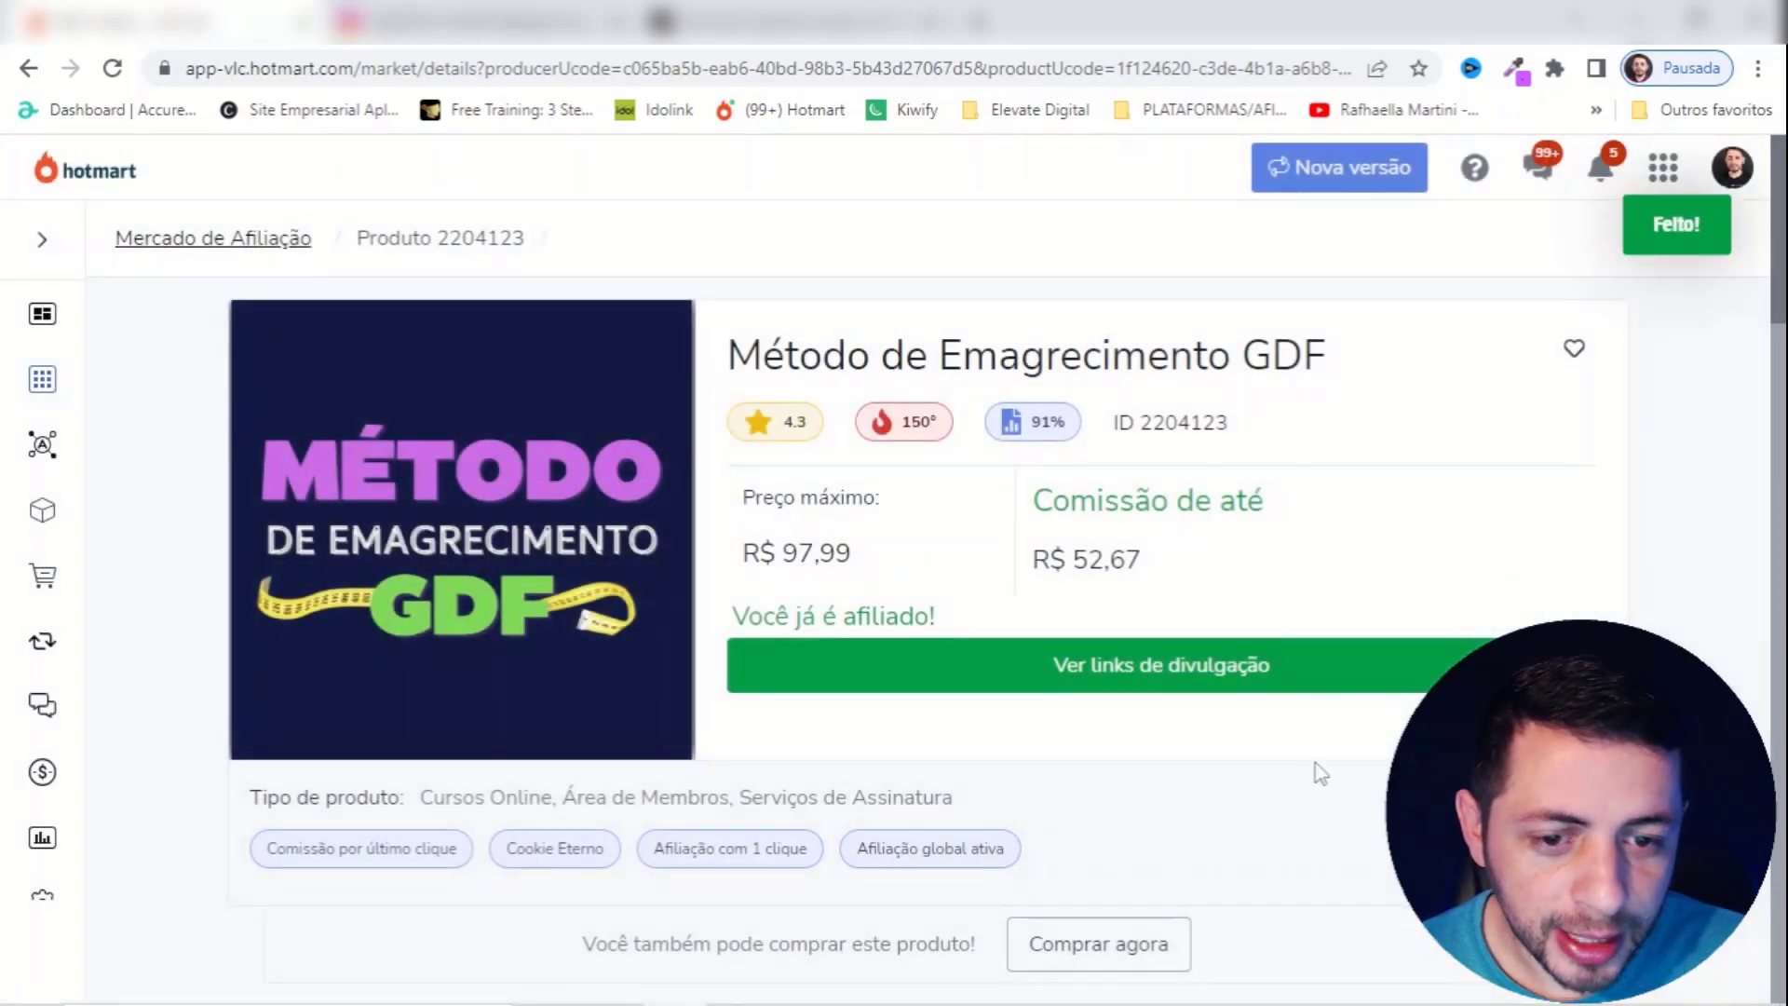
# - Open the promotion links of Método de Emagrecimento GDF, look through them and copy the Página de Vendas link
pyautogui.click(1161, 679)
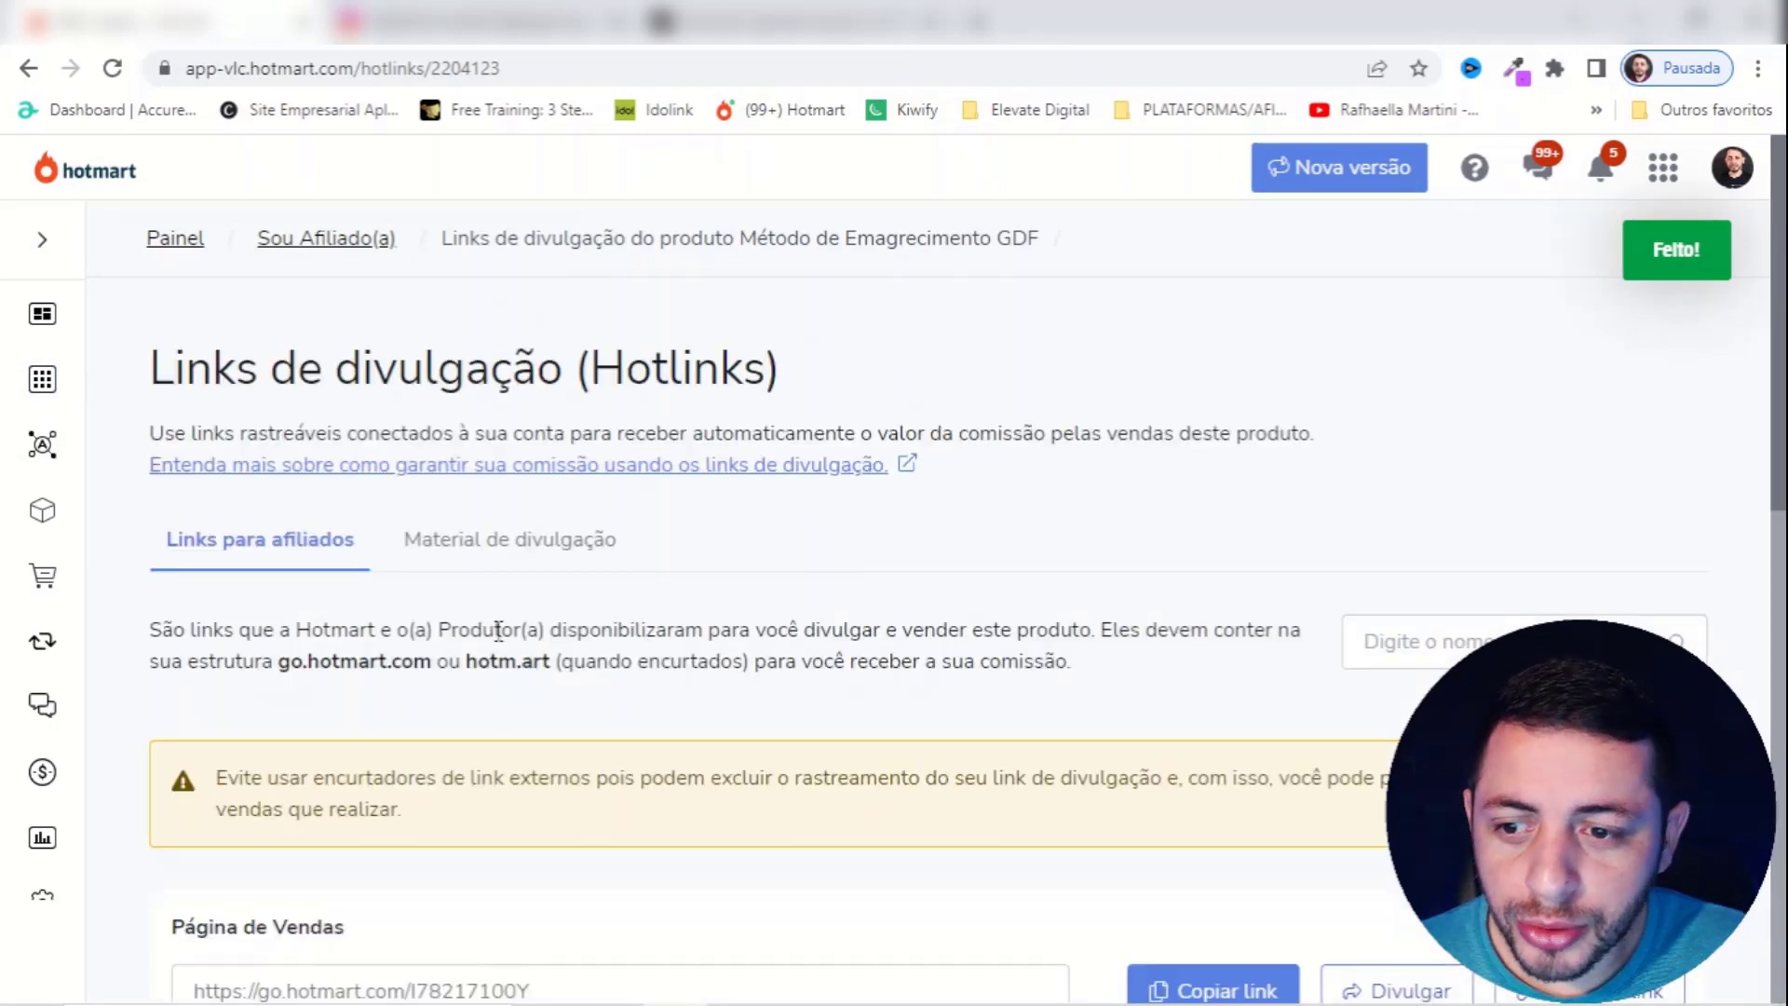
pyautogui.scroll(-5, 522, 615)
pyautogui.scroll(-4, 527, 662)
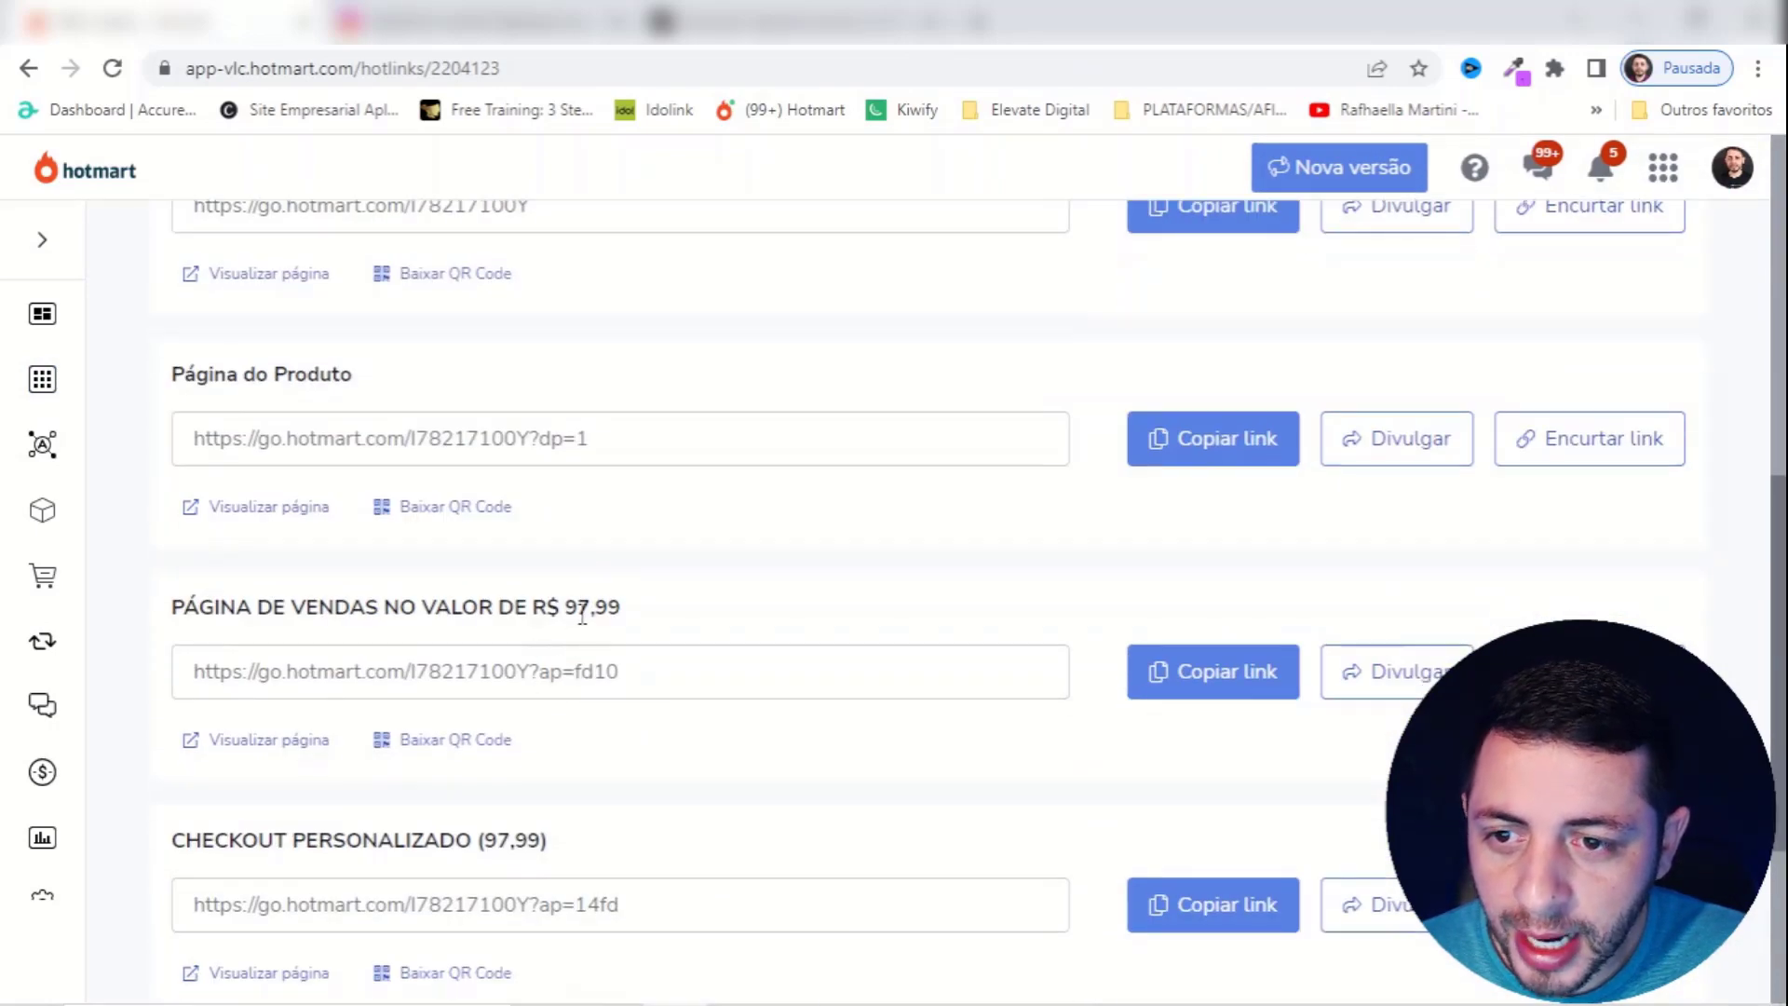
pyautogui.scroll(4, 582, 615)
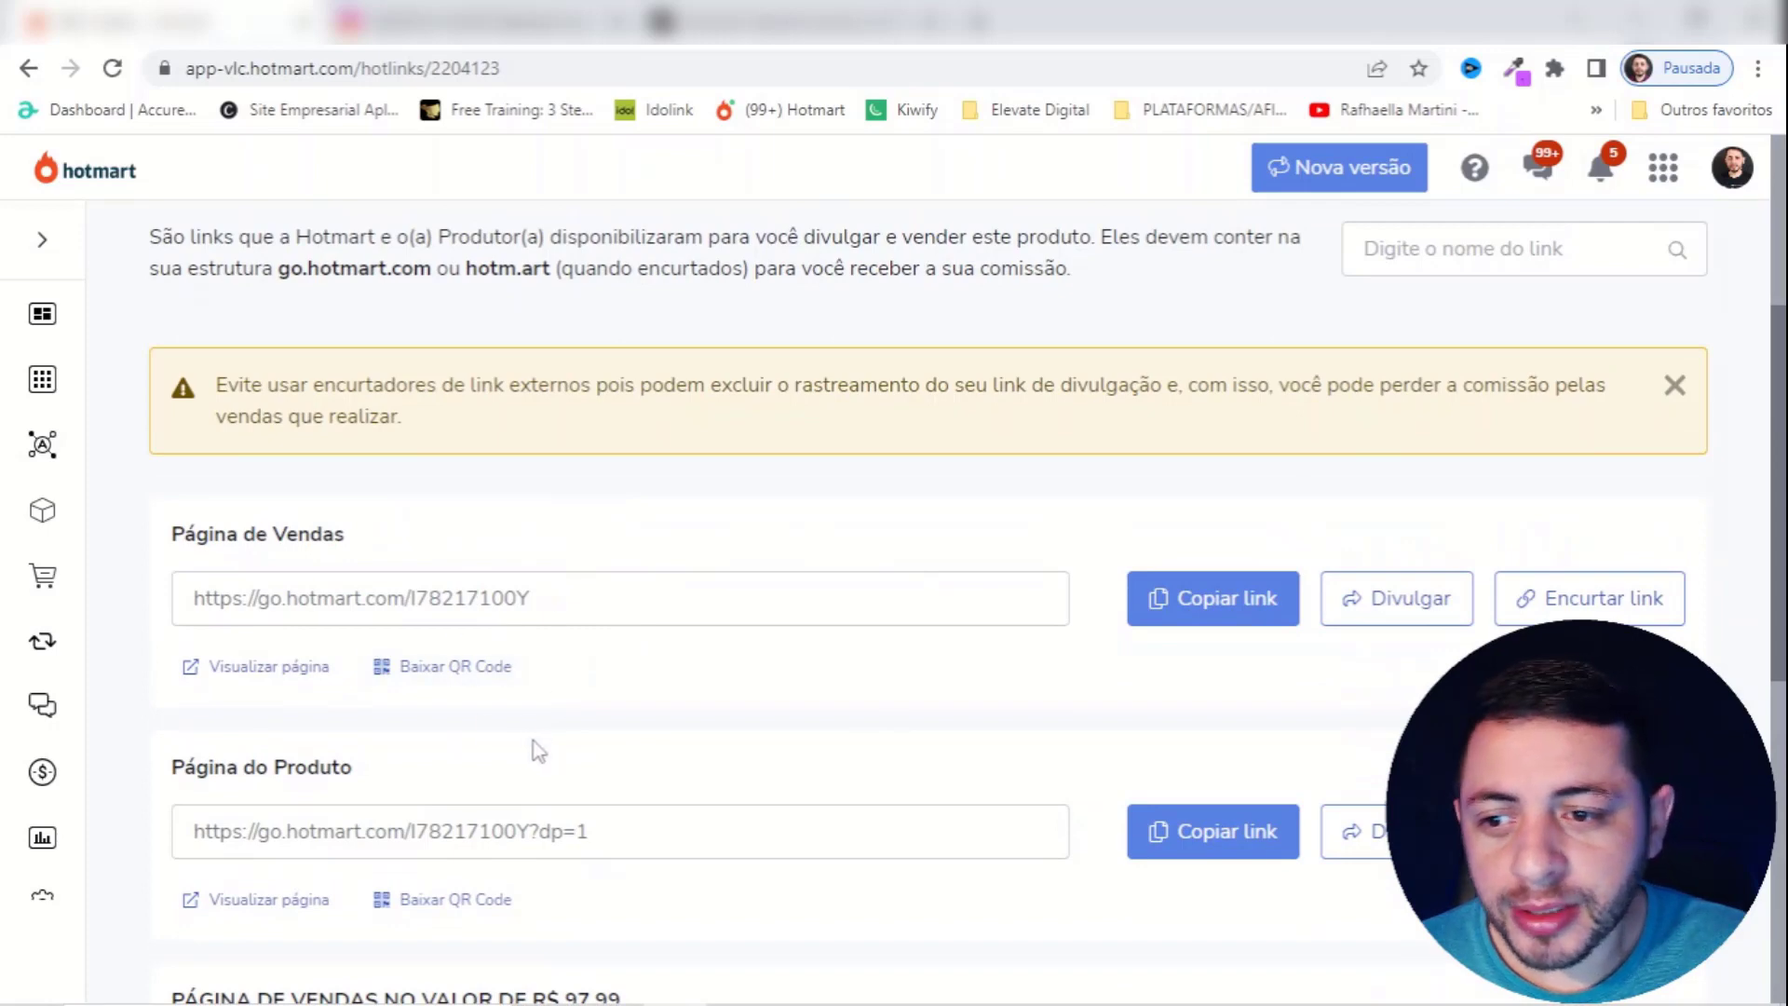
pyautogui.click(1193, 600)
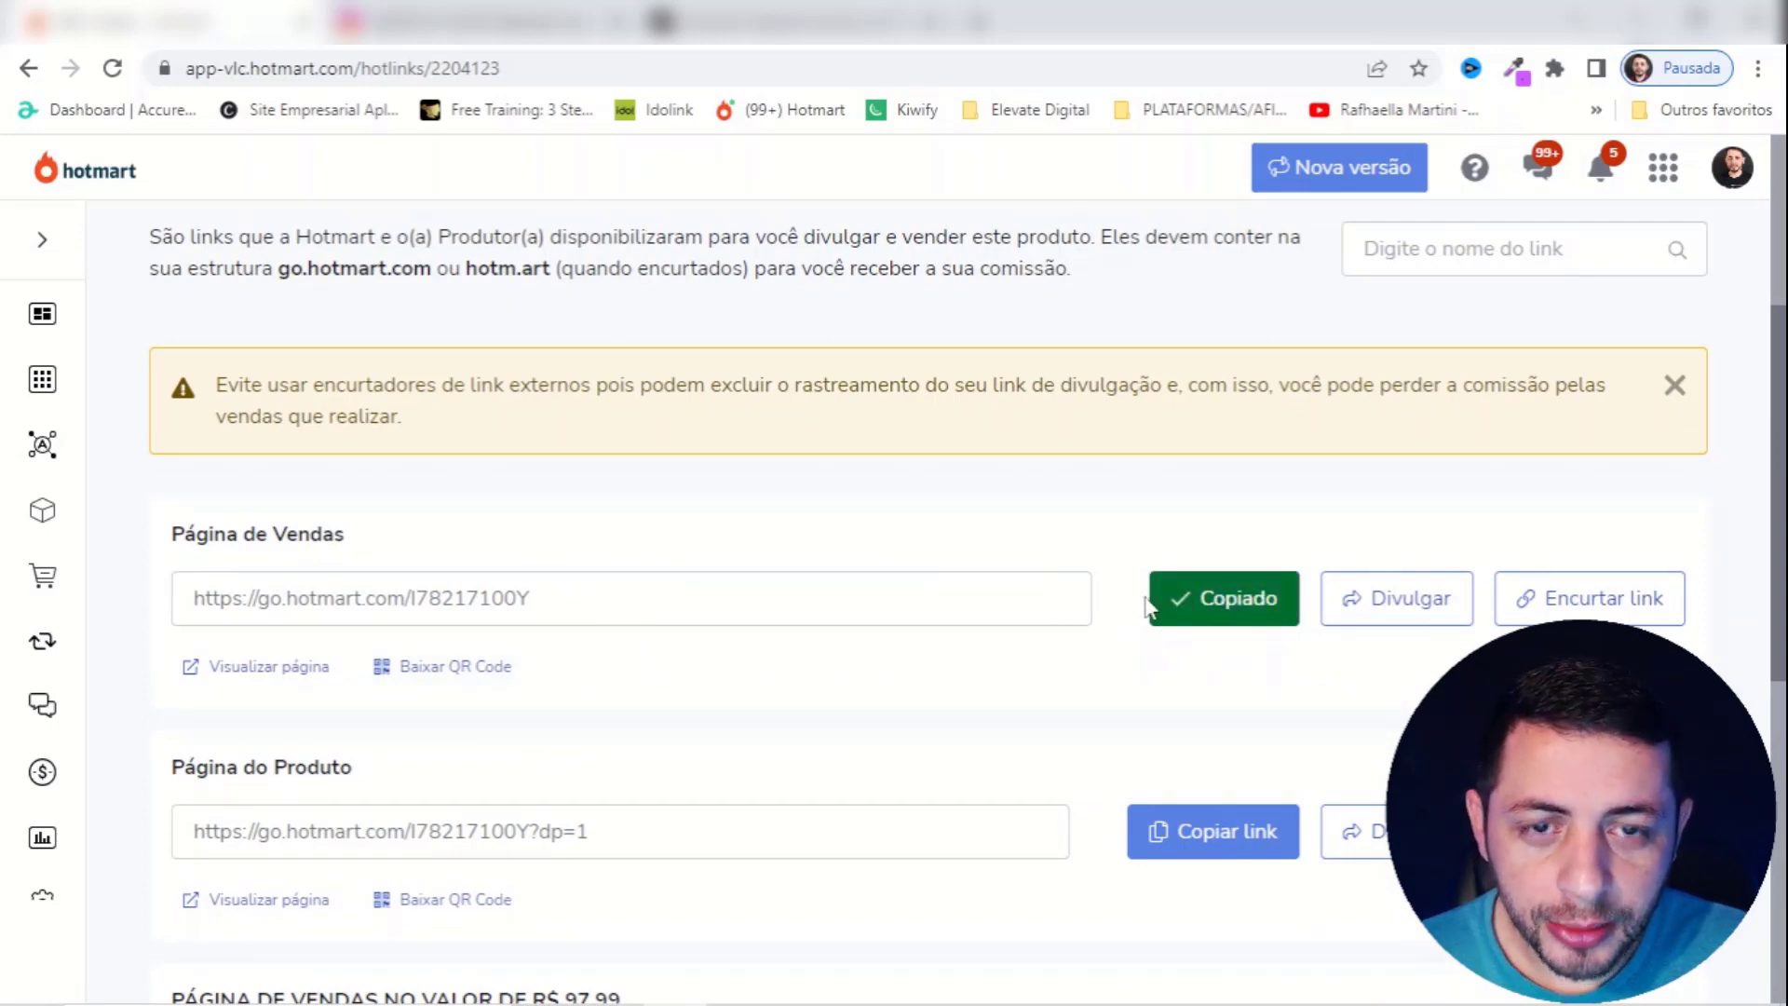
# - Load the copied affiliate link in a new browser page, look through the product's sales page and close it
pyautogui.click(978, 20)
pyautogui.write('https://go.hotmart.com/I78217100Y')
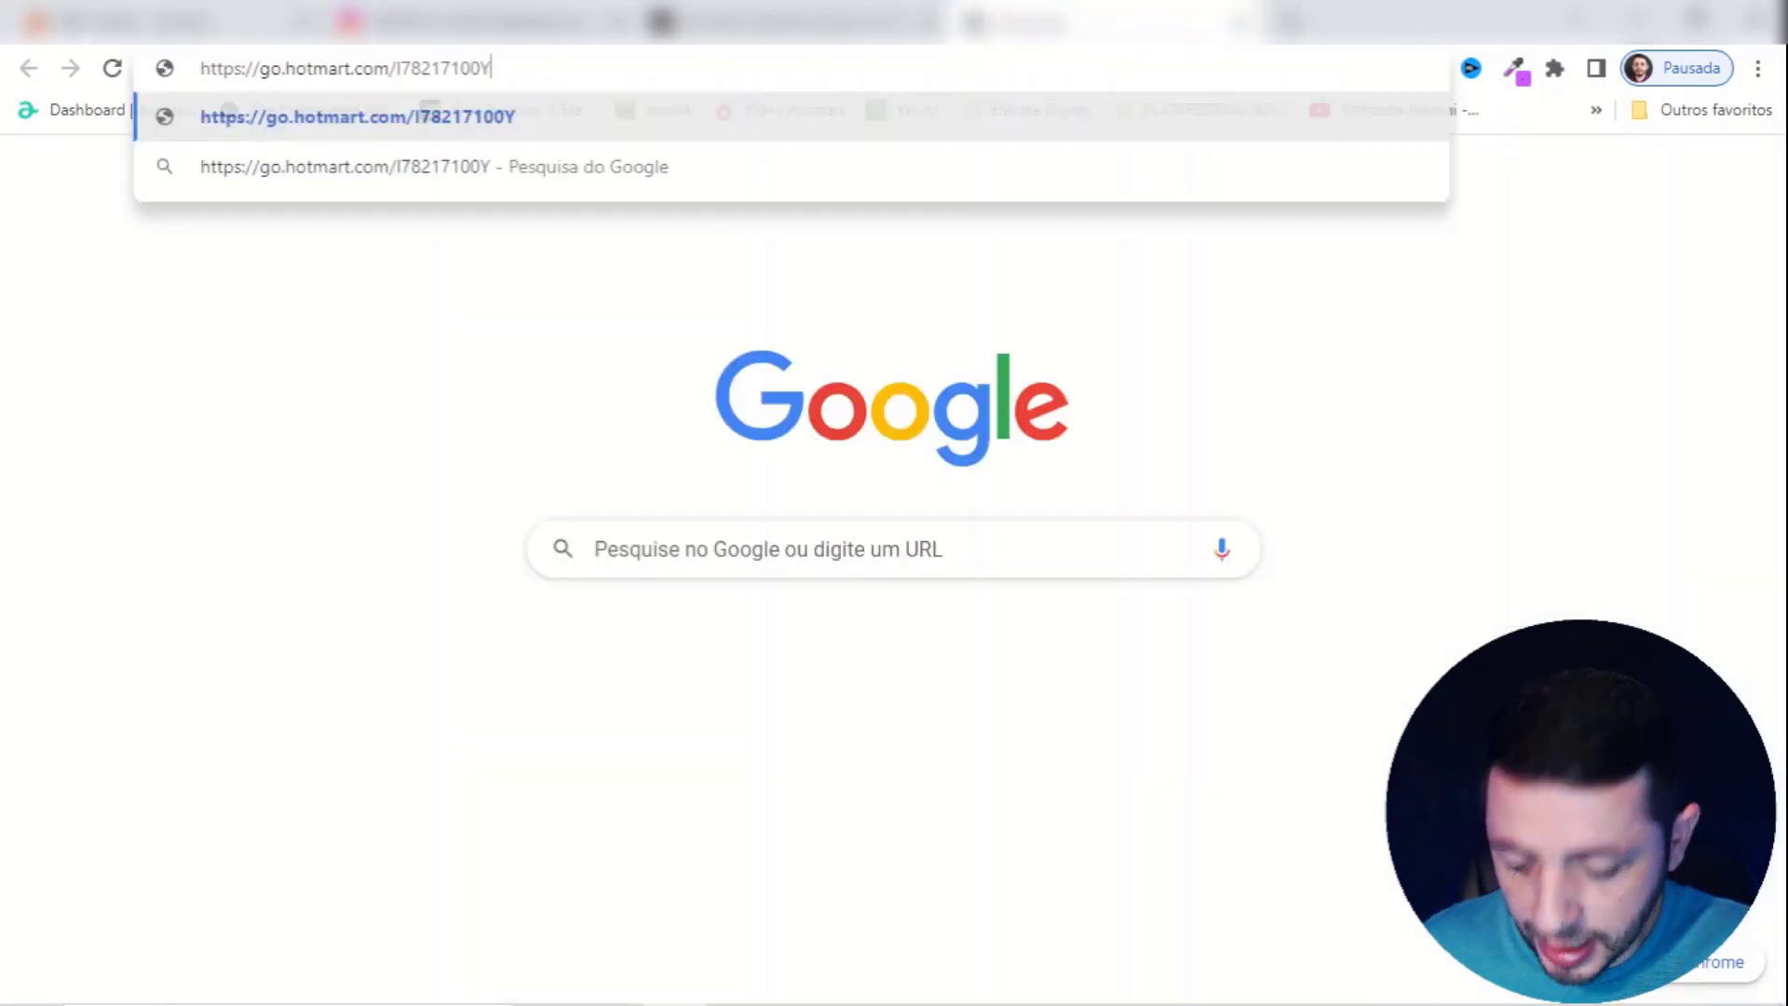
pyautogui.press('Return')
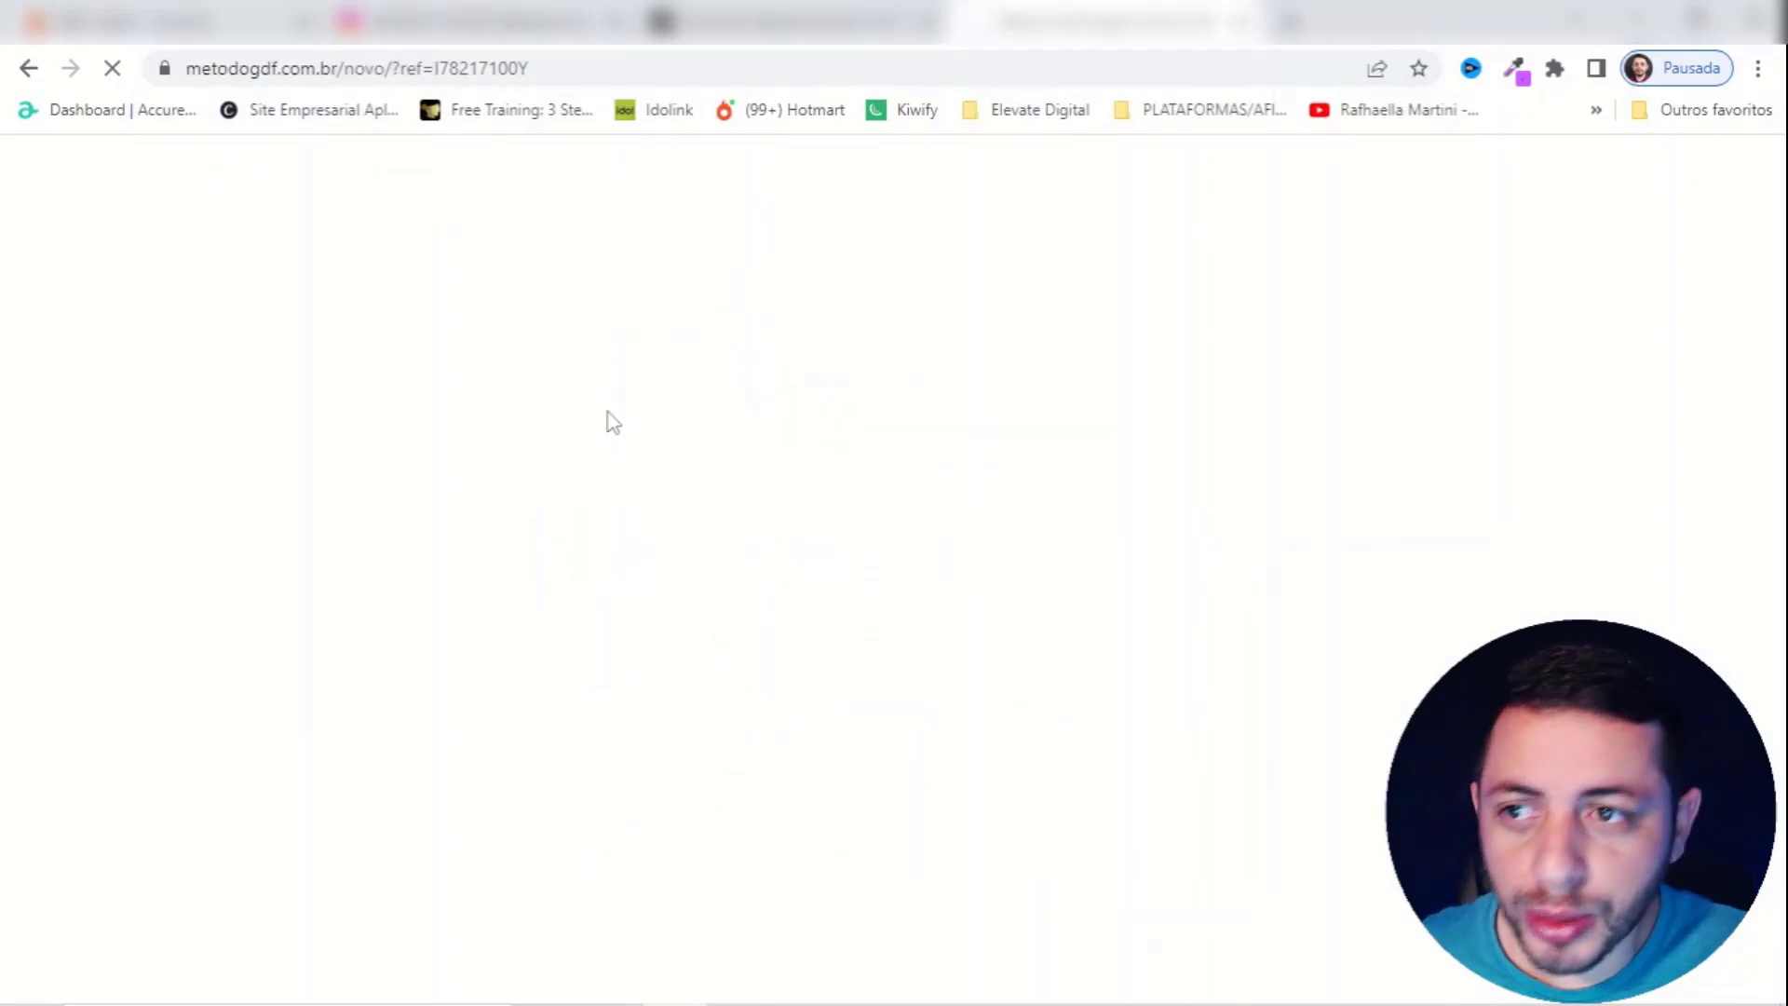
pyautogui.scroll(-7, 822, 444)
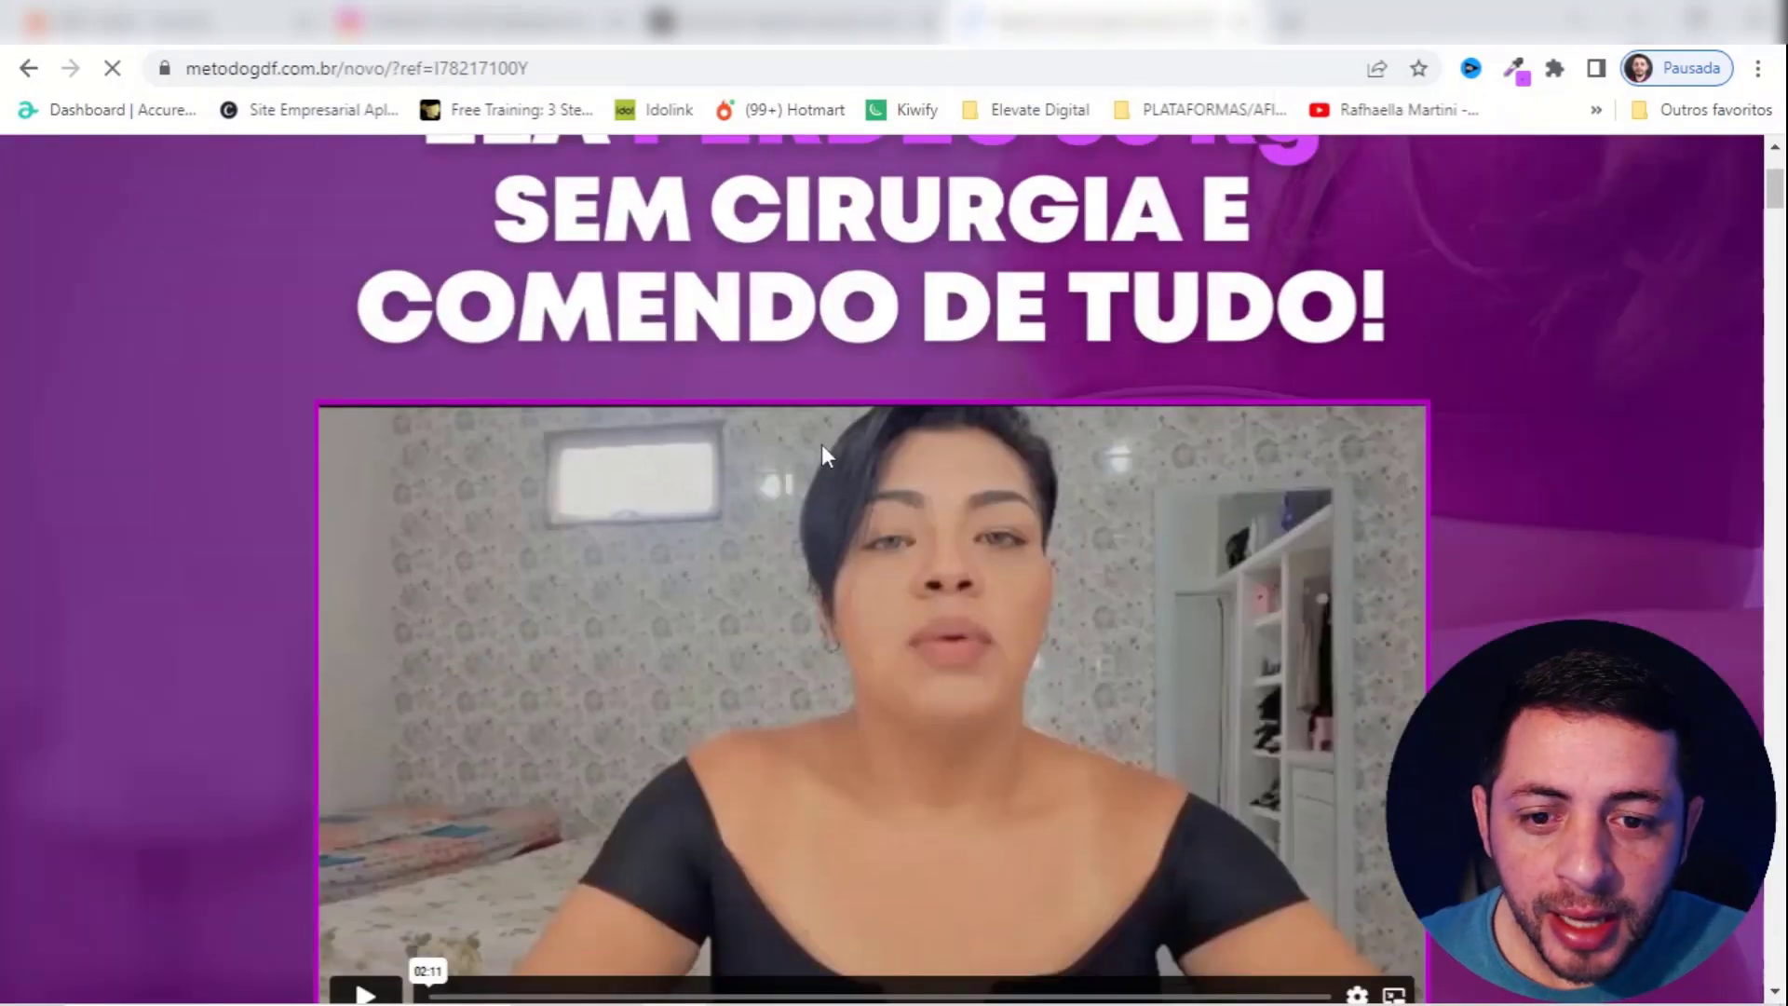
pyautogui.scroll(-18, 821, 444)
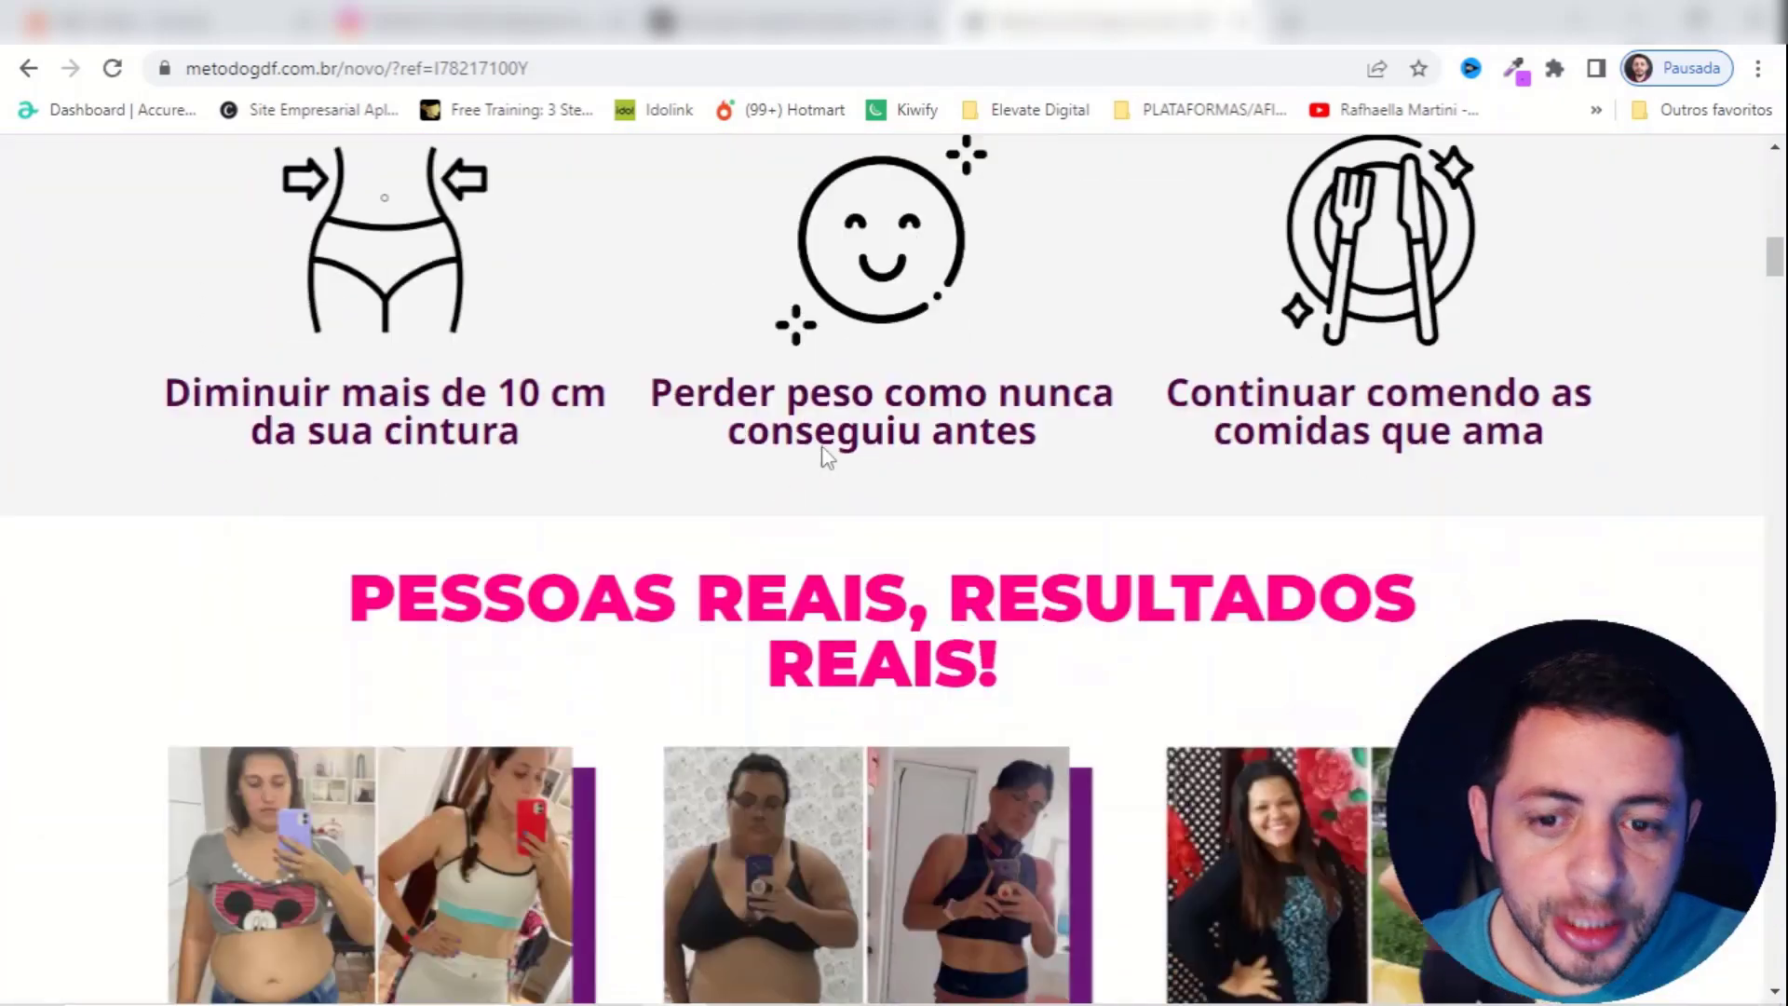
pyautogui.scroll(-11, 821, 445)
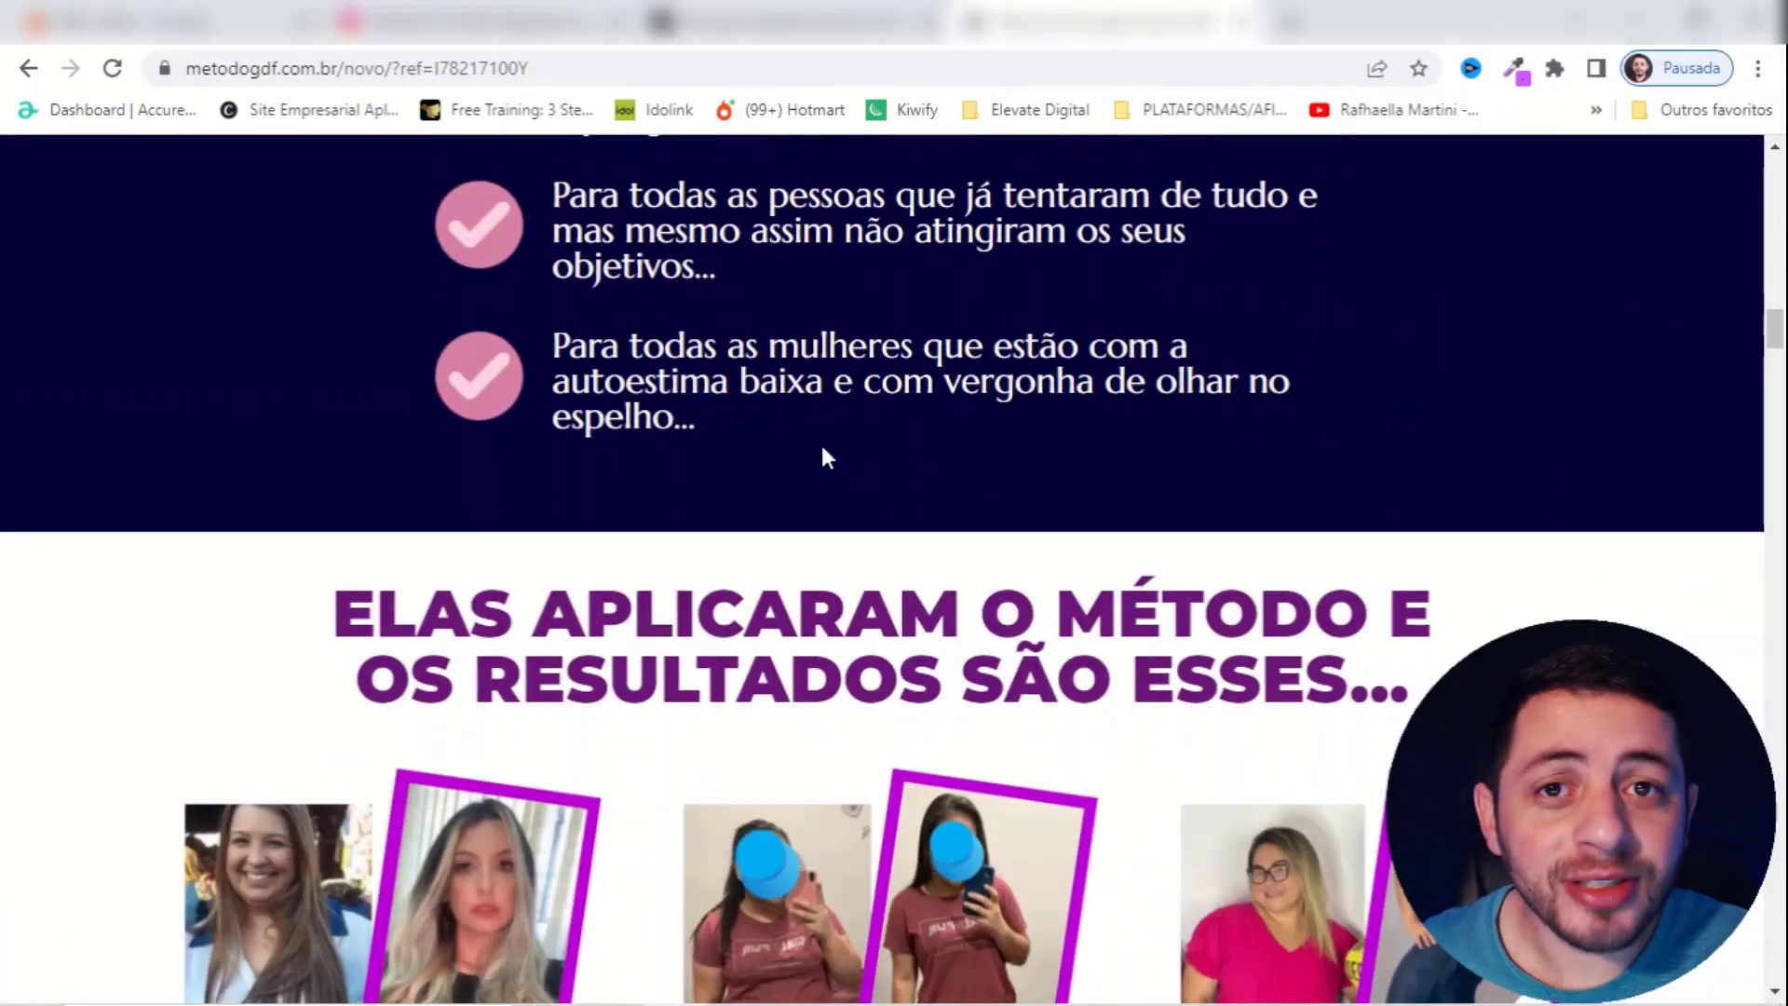
pyautogui.click(1248, 22)
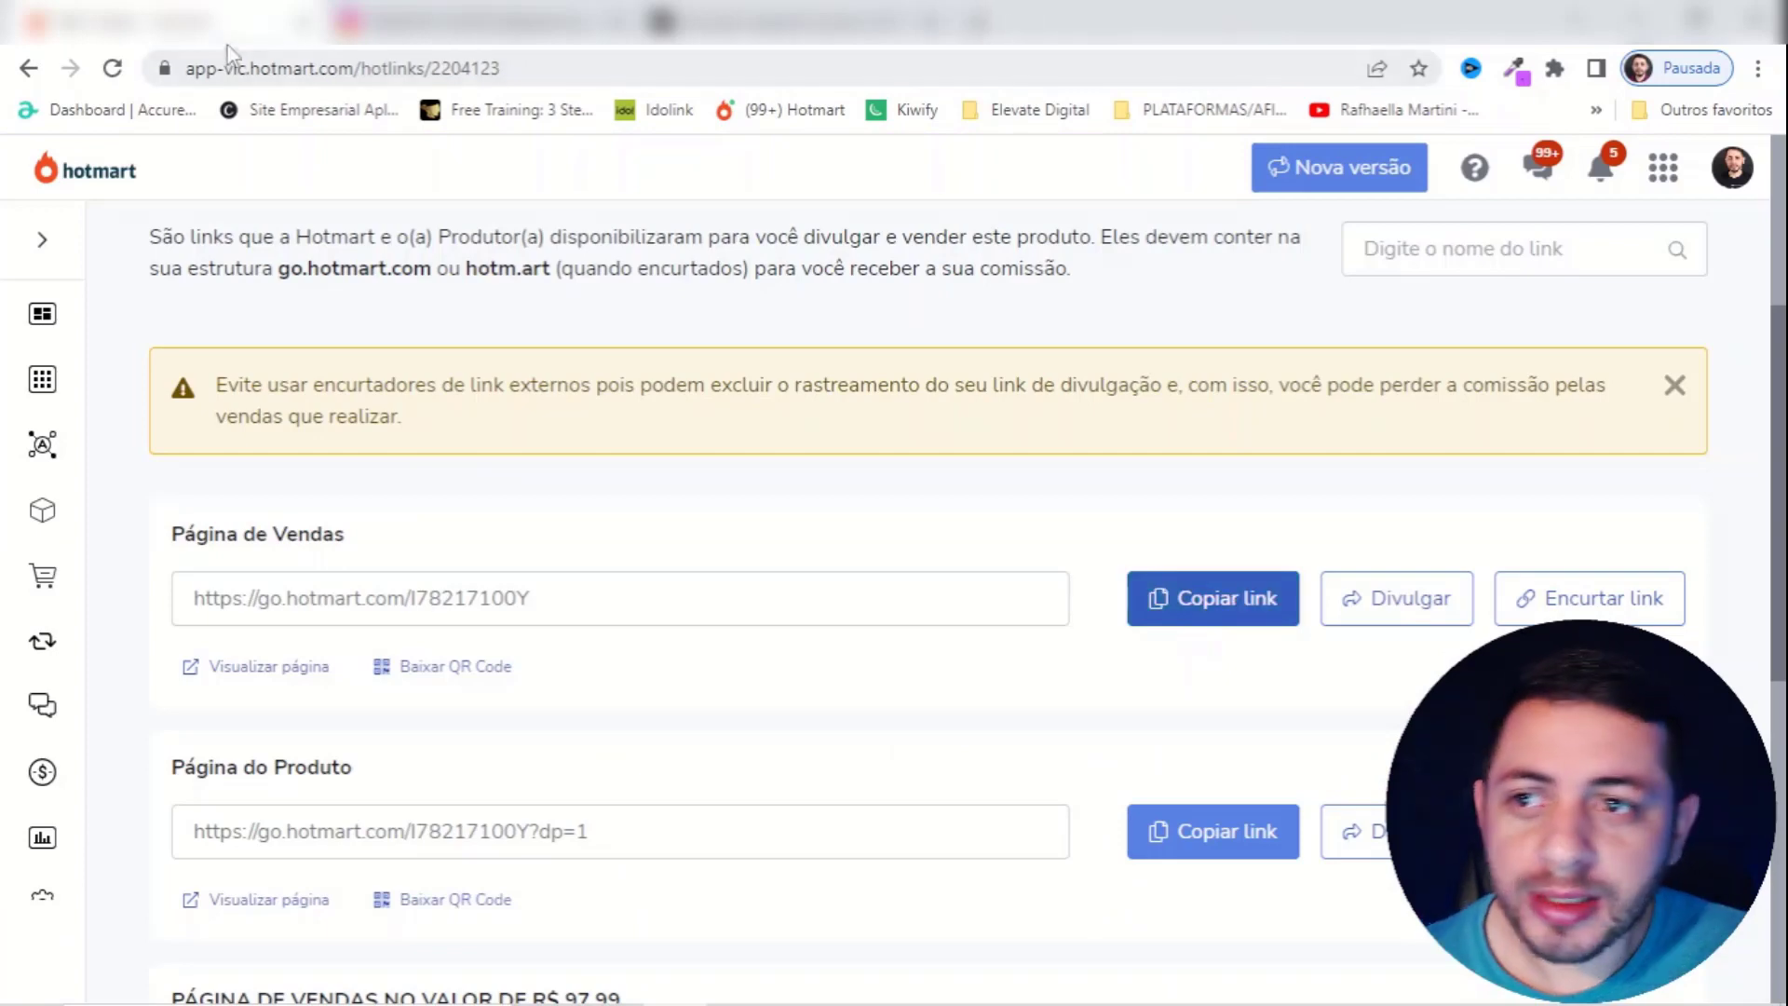
# - Go back to the Mercado de Afiliação and search all categories for "metodo fan arte"
pyautogui.scroll(5, 367, 546)
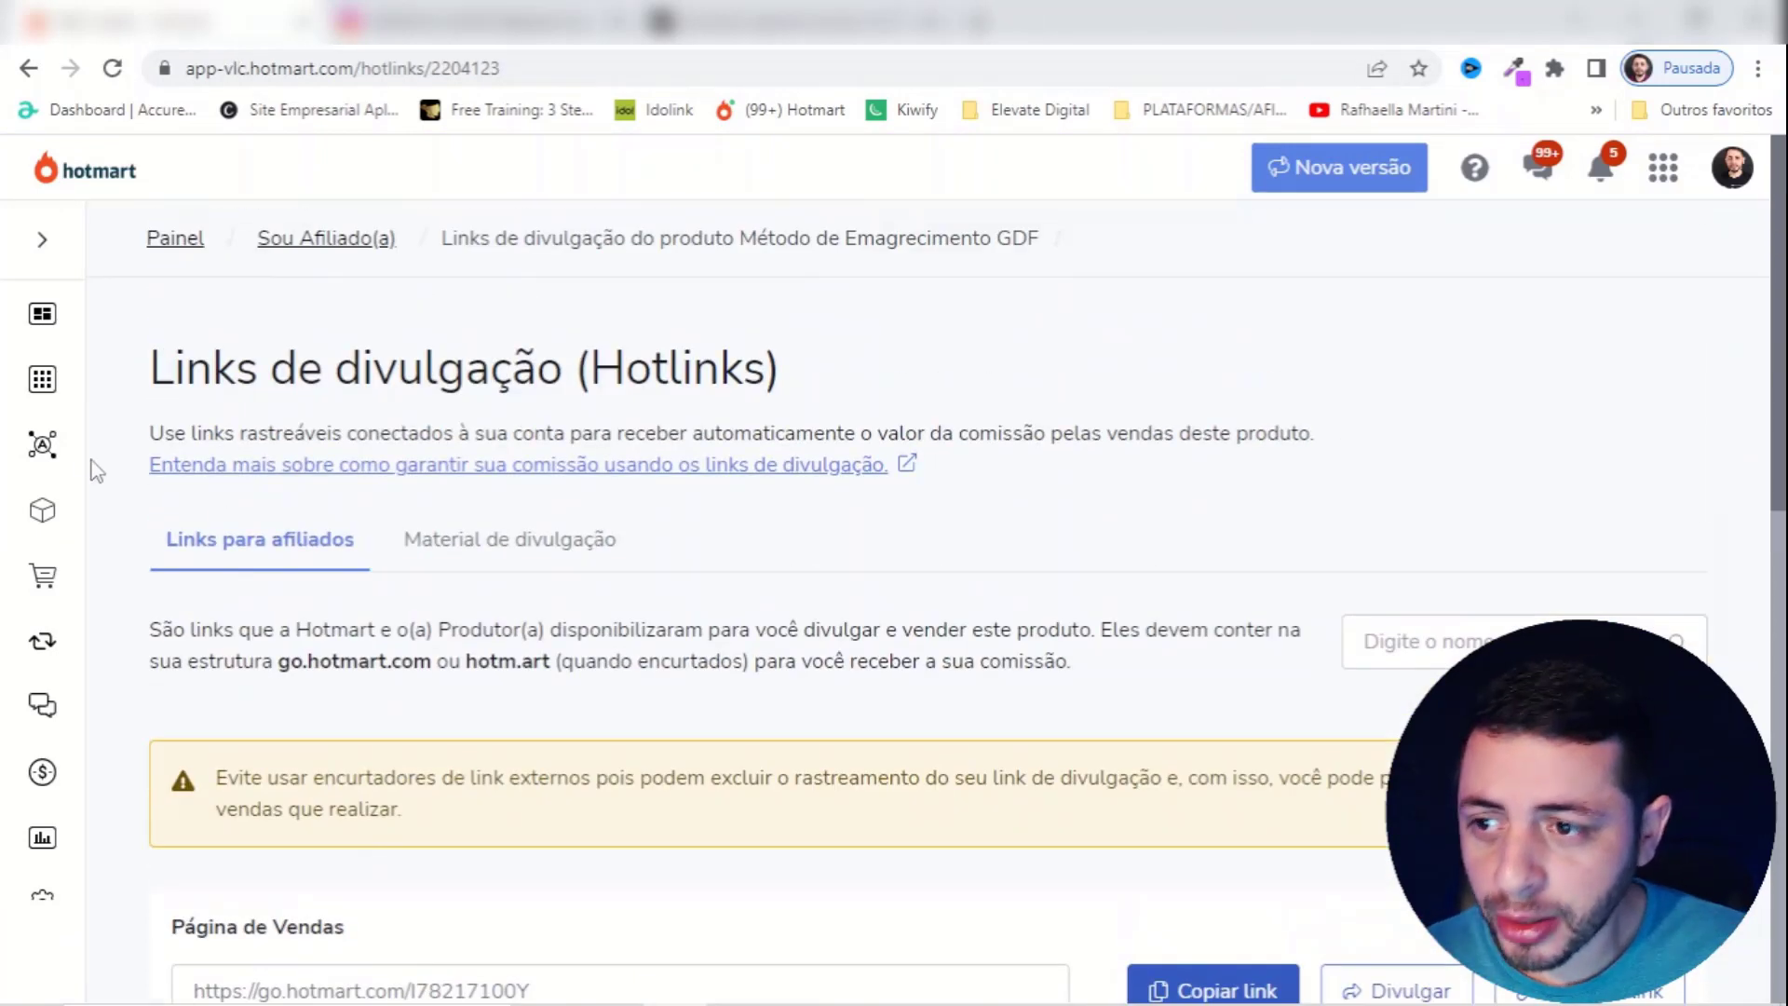
pyautogui.click(116, 382)
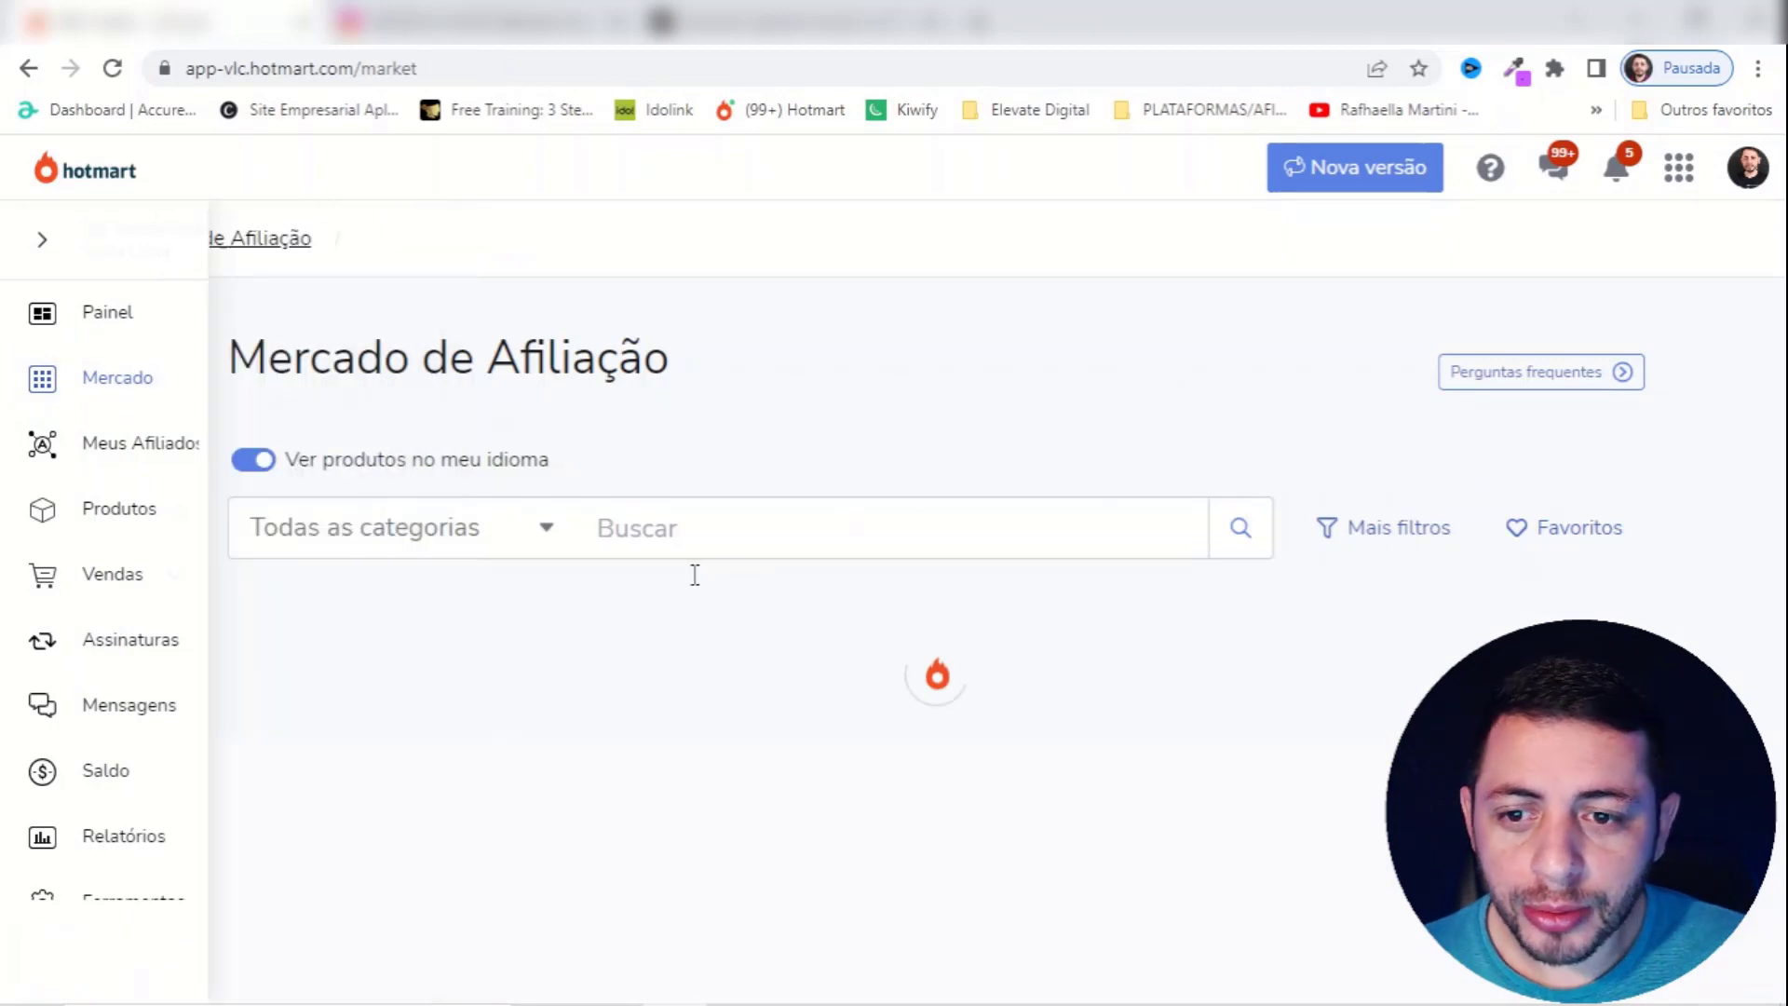
pyautogui.click(670, 527)
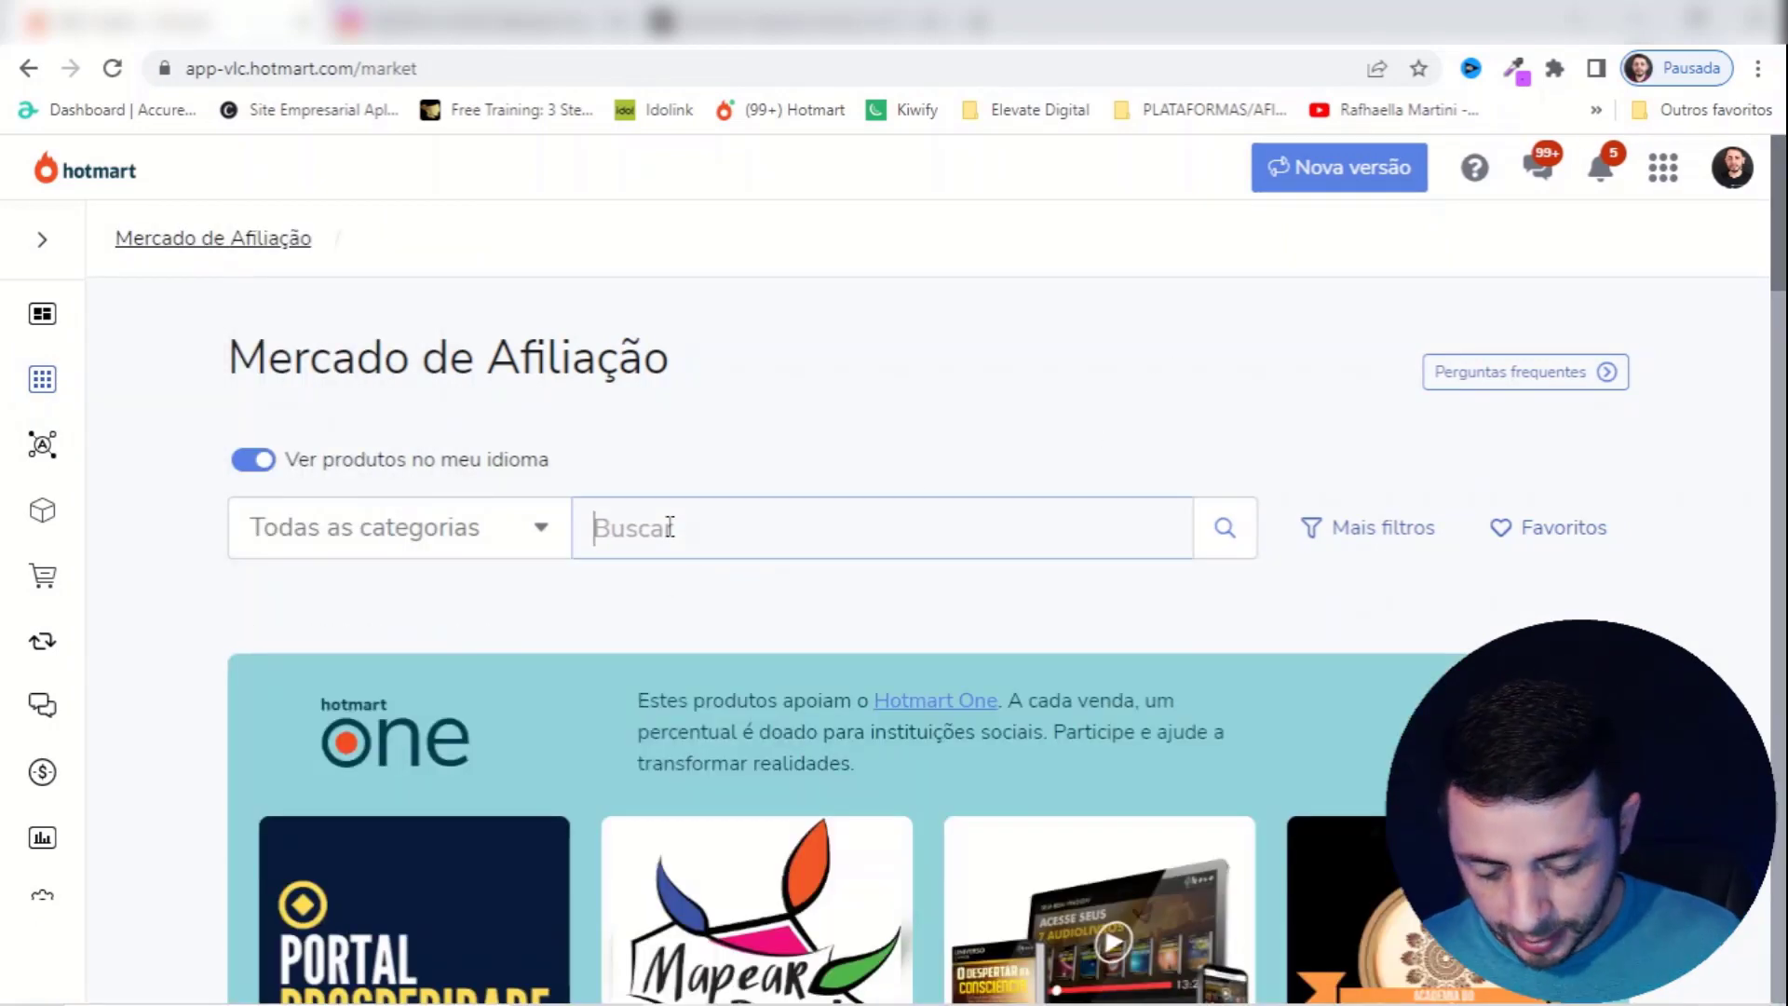
pyautogui.write('metodo fan')
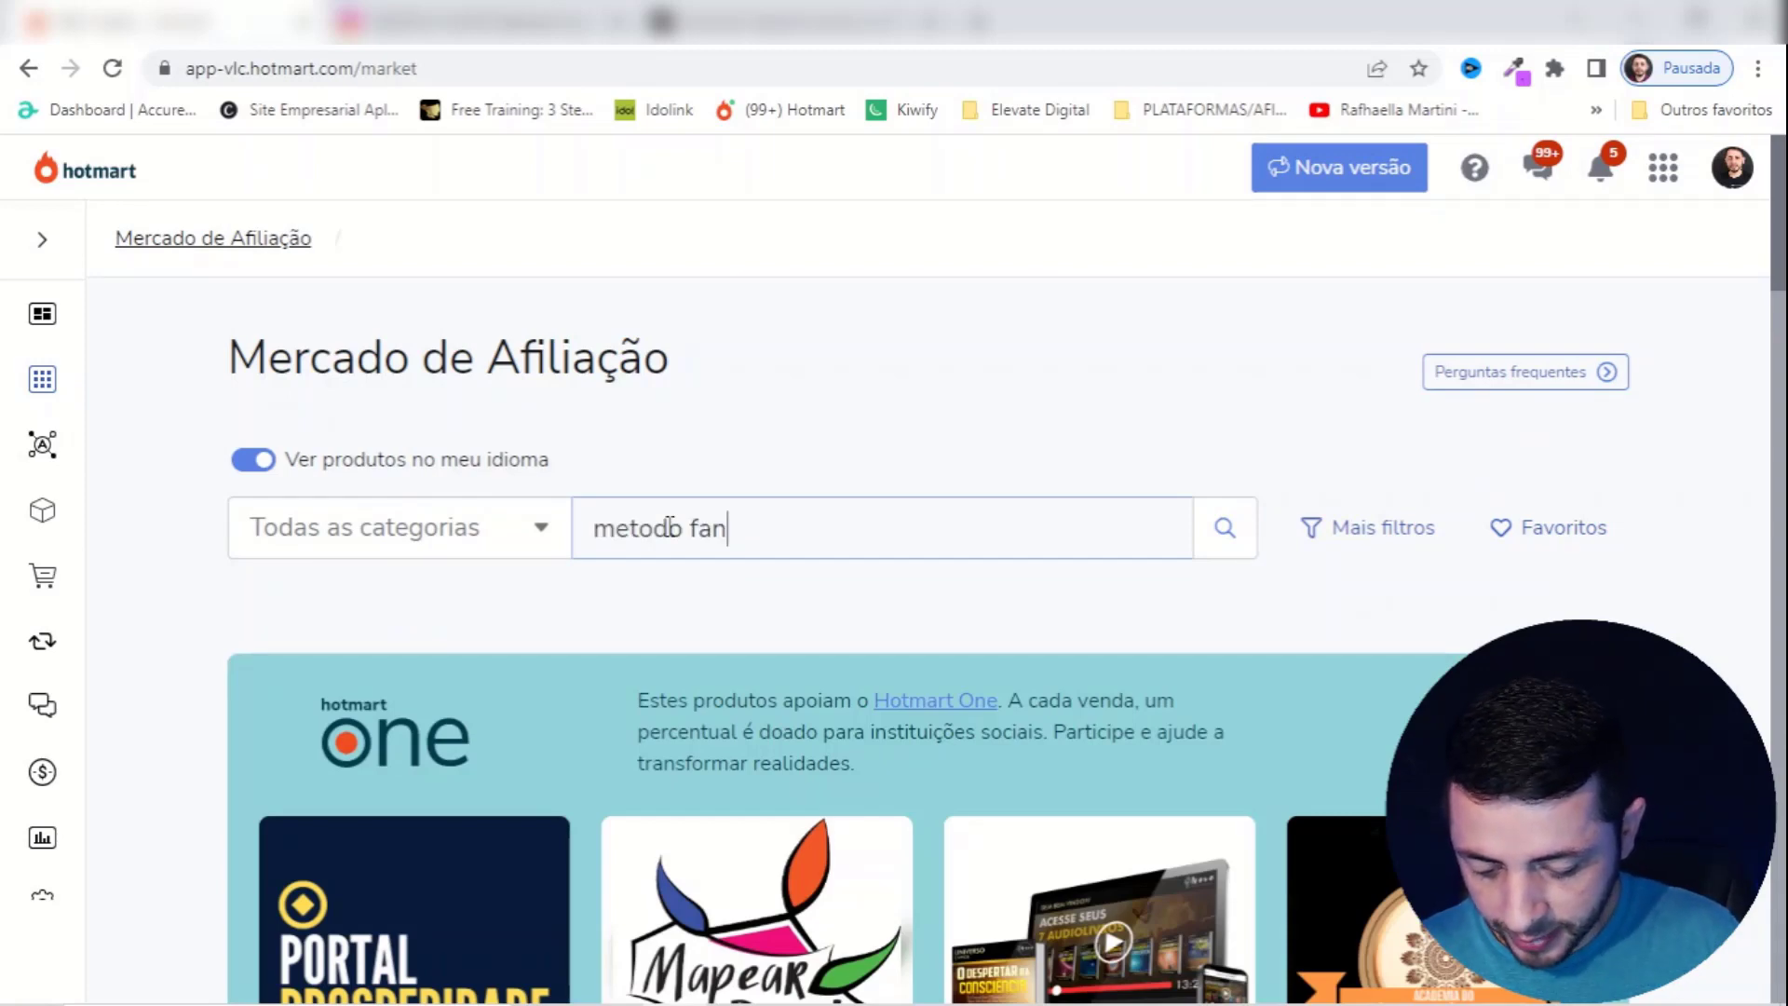
pyautogui.write(' arte')
pyautogui.press('Return')
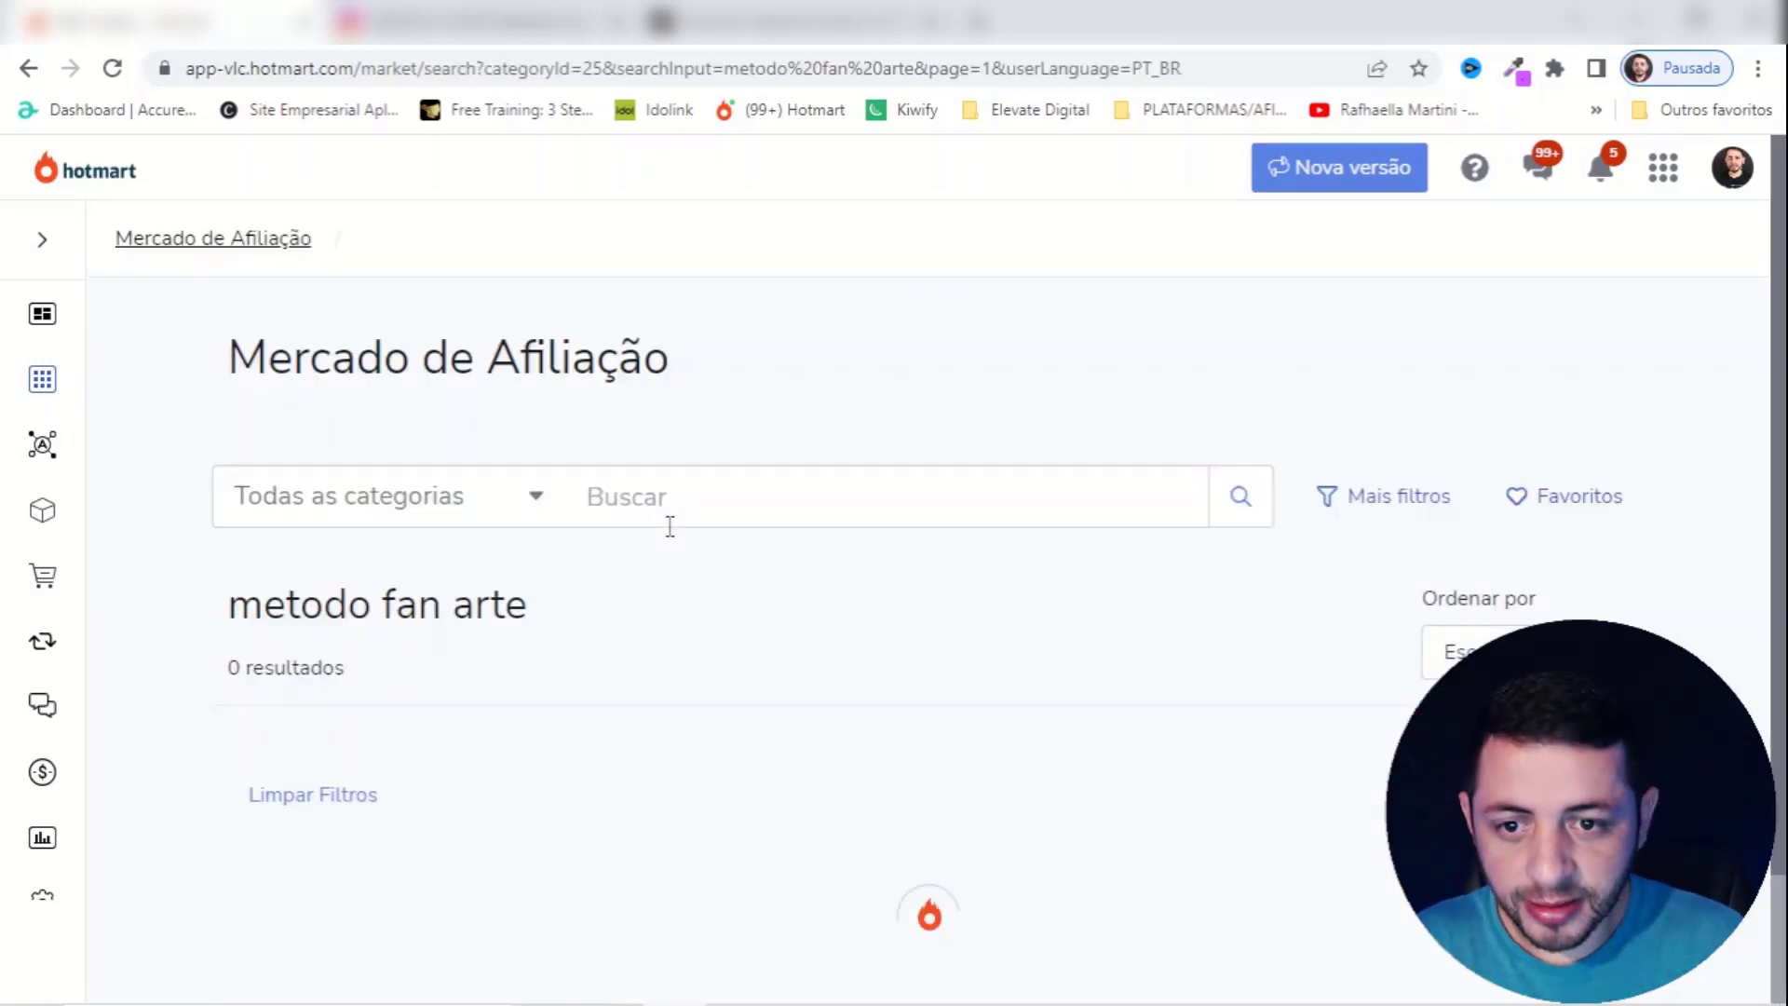
# - Compare the products in the search results and open Curso de Desenho Método Fanart 3.0
pyautogui.scroll(-1, 699, 621)
pyautogui.scroll(-4, 692, 613)
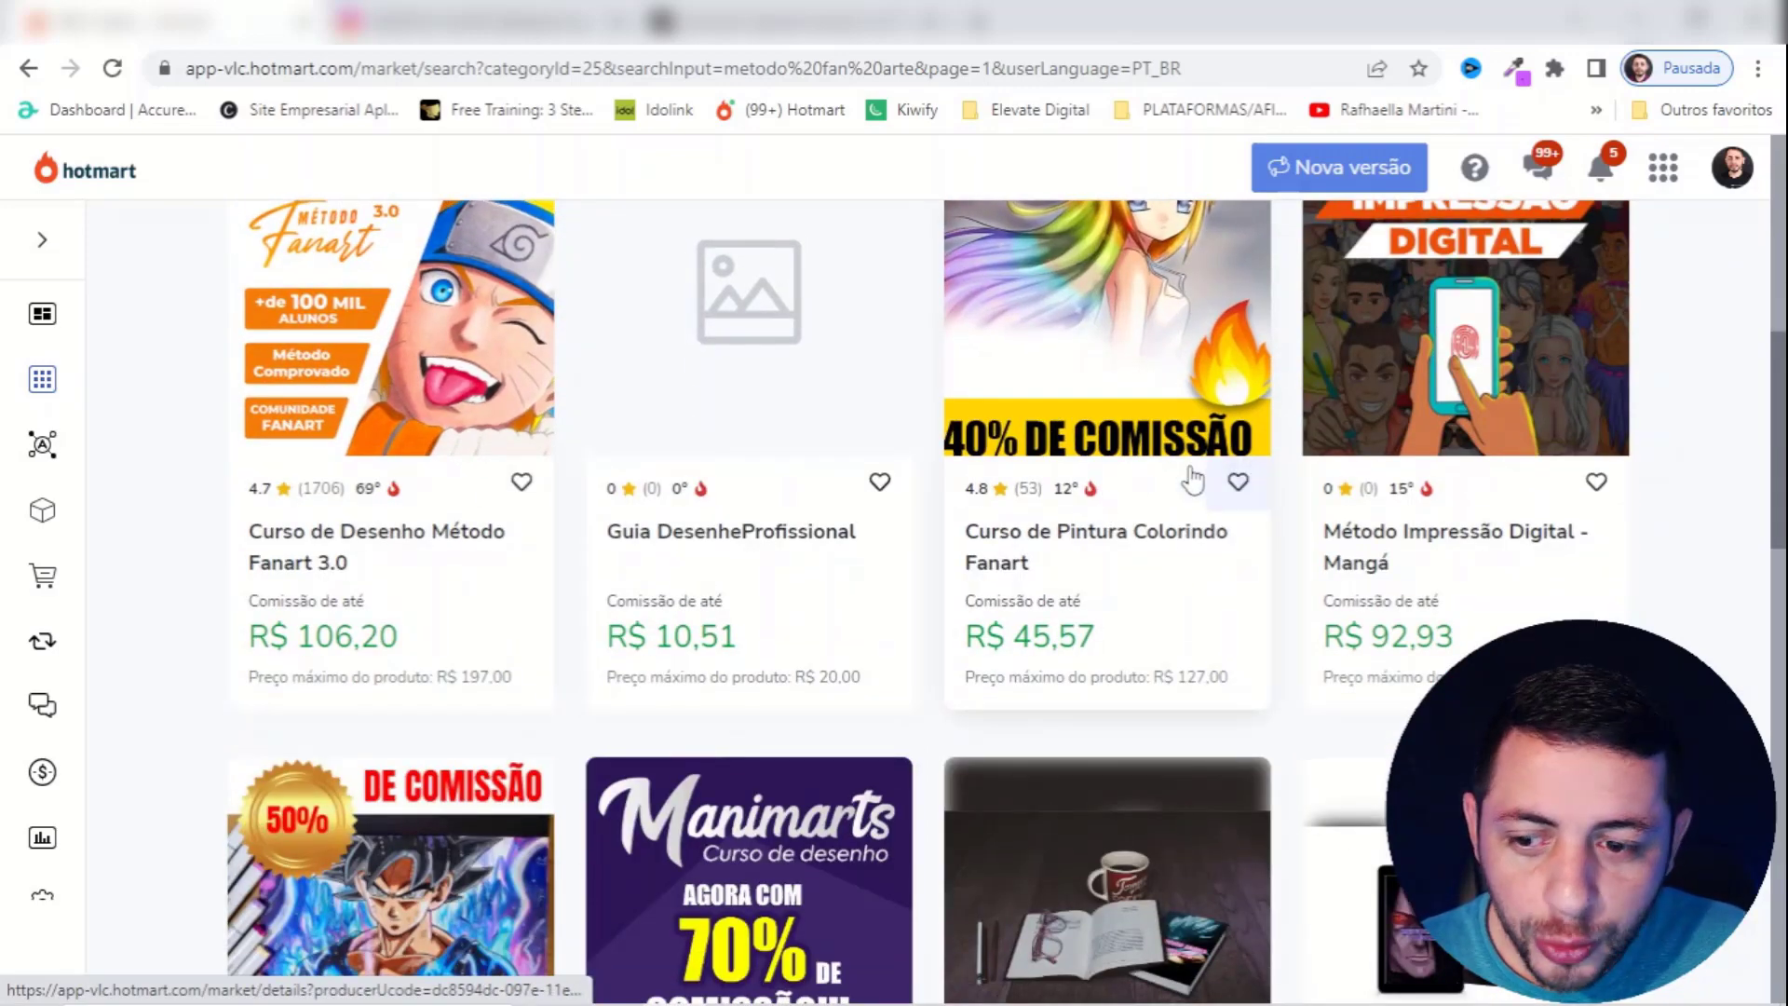
pyautogui.scroll(-8, 1237, 486)
pyautogui.scroll(15, 1159, 782)
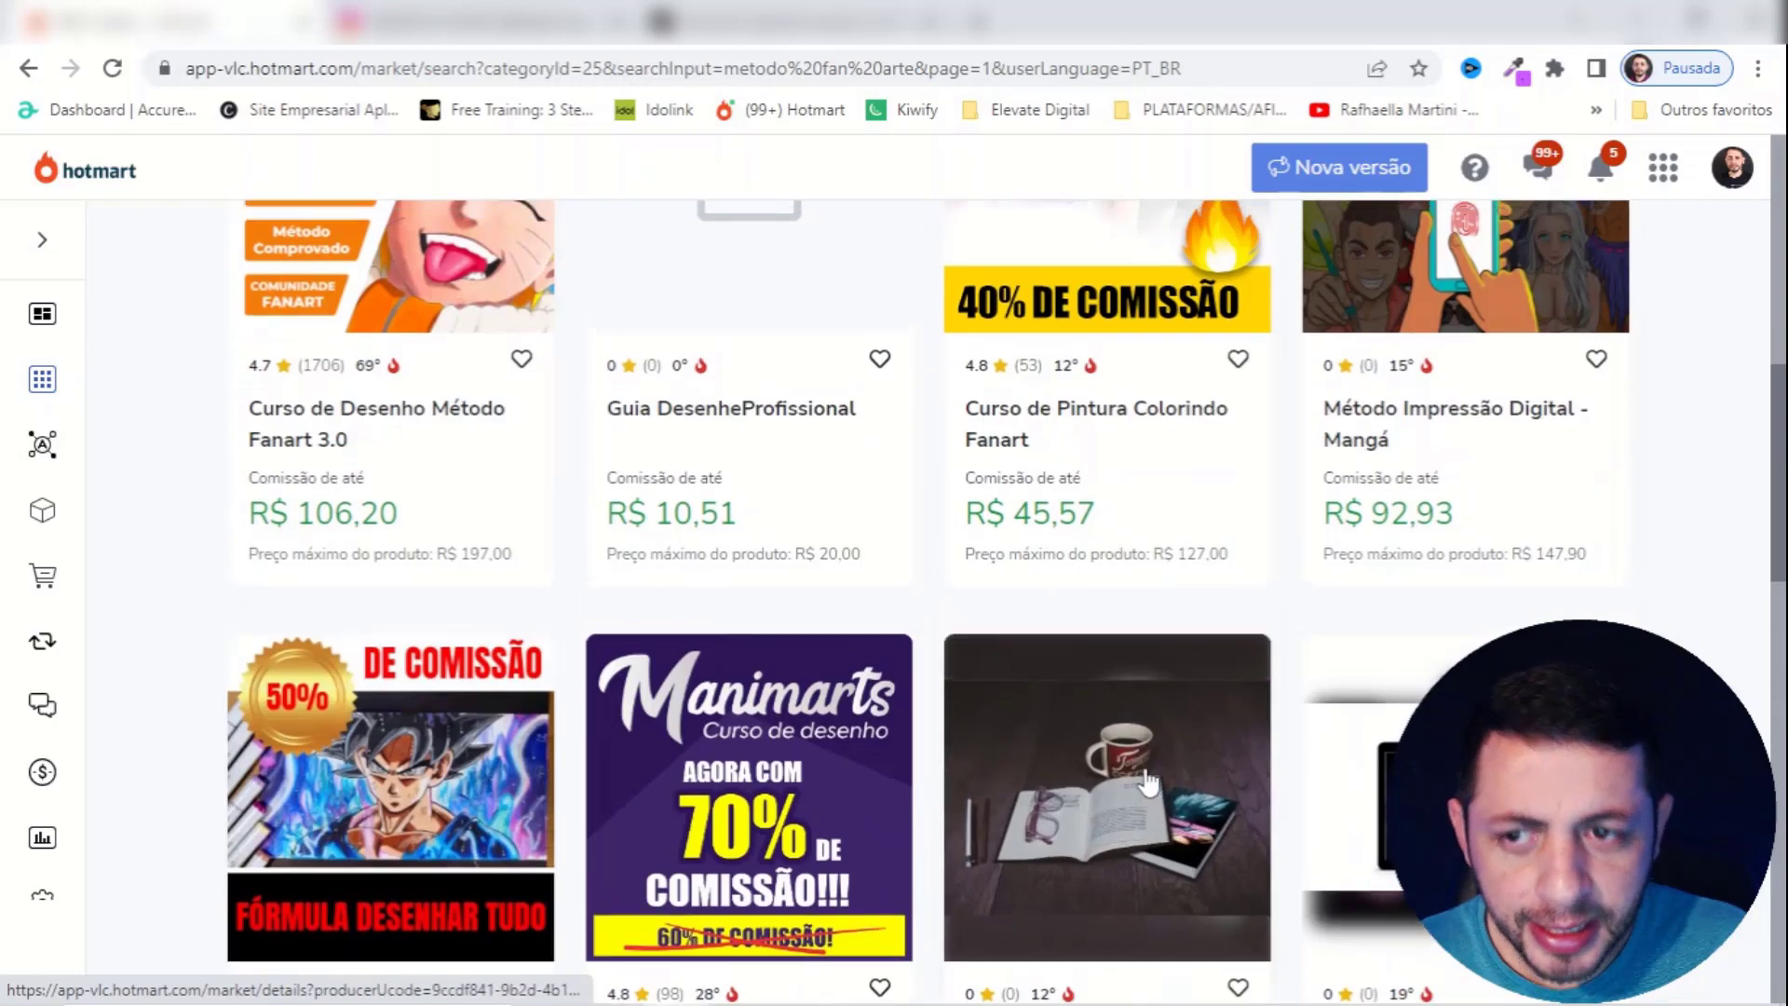
pyautogui.scroll(-4, 436, 753)
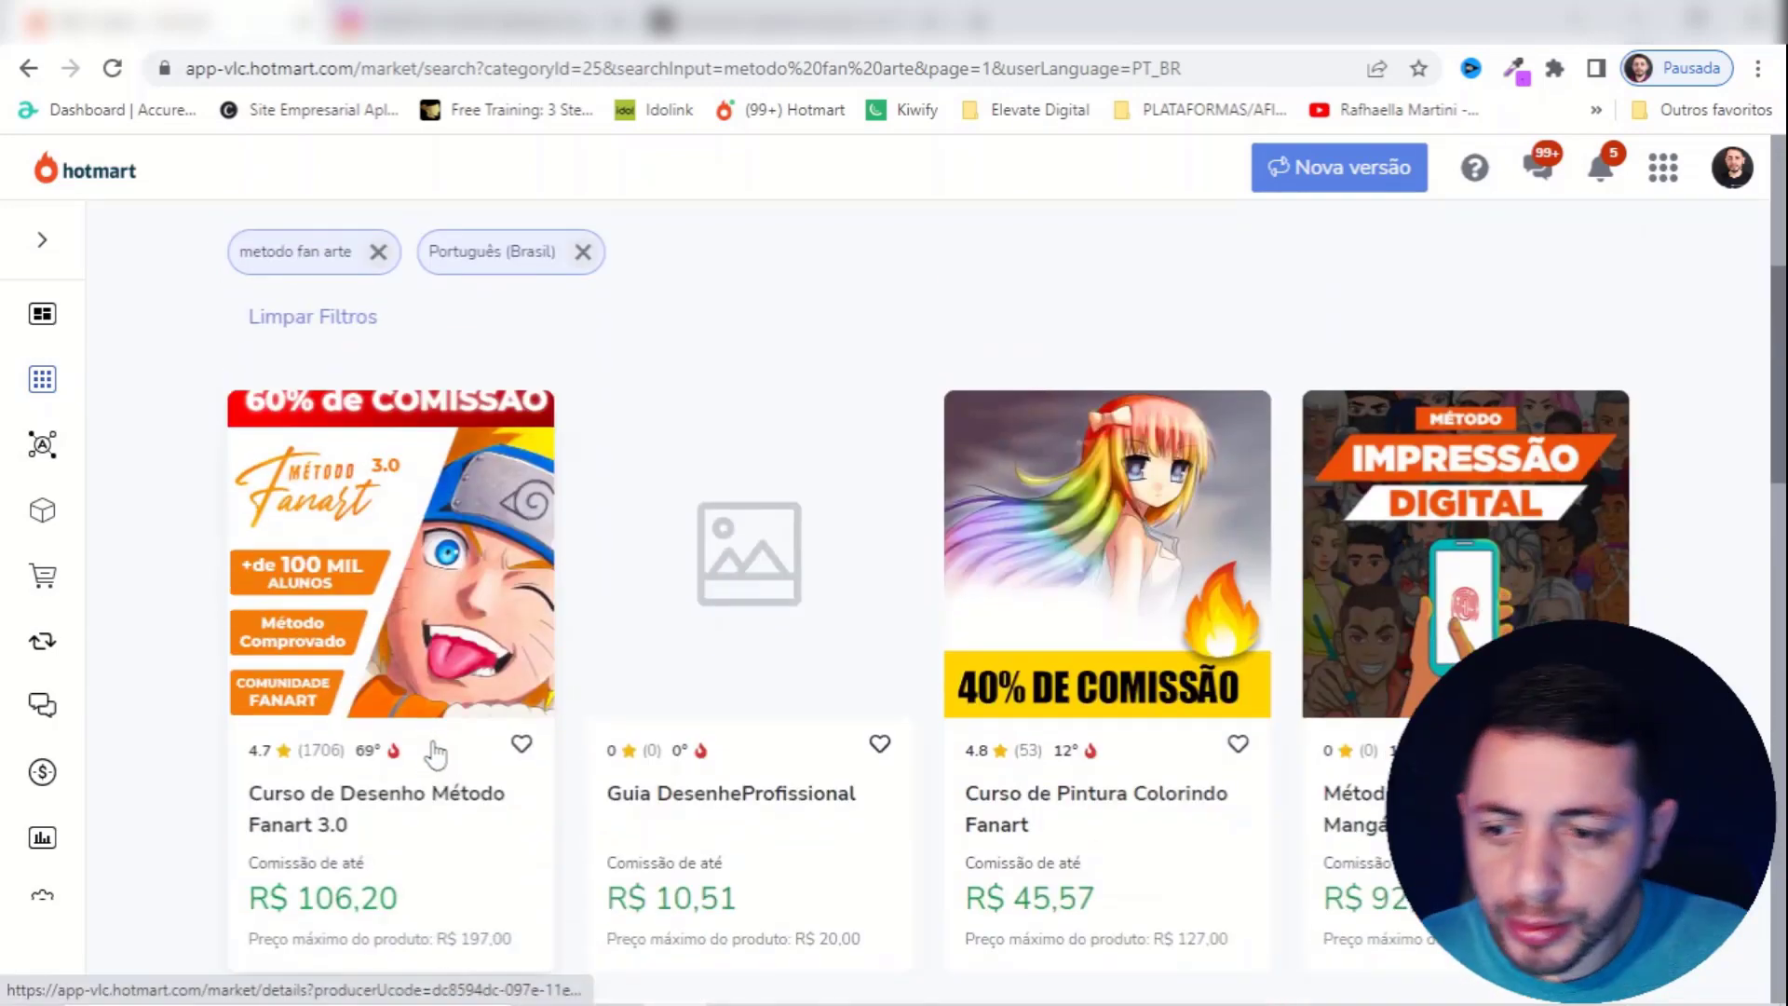
pyautogui.click(331, 591)
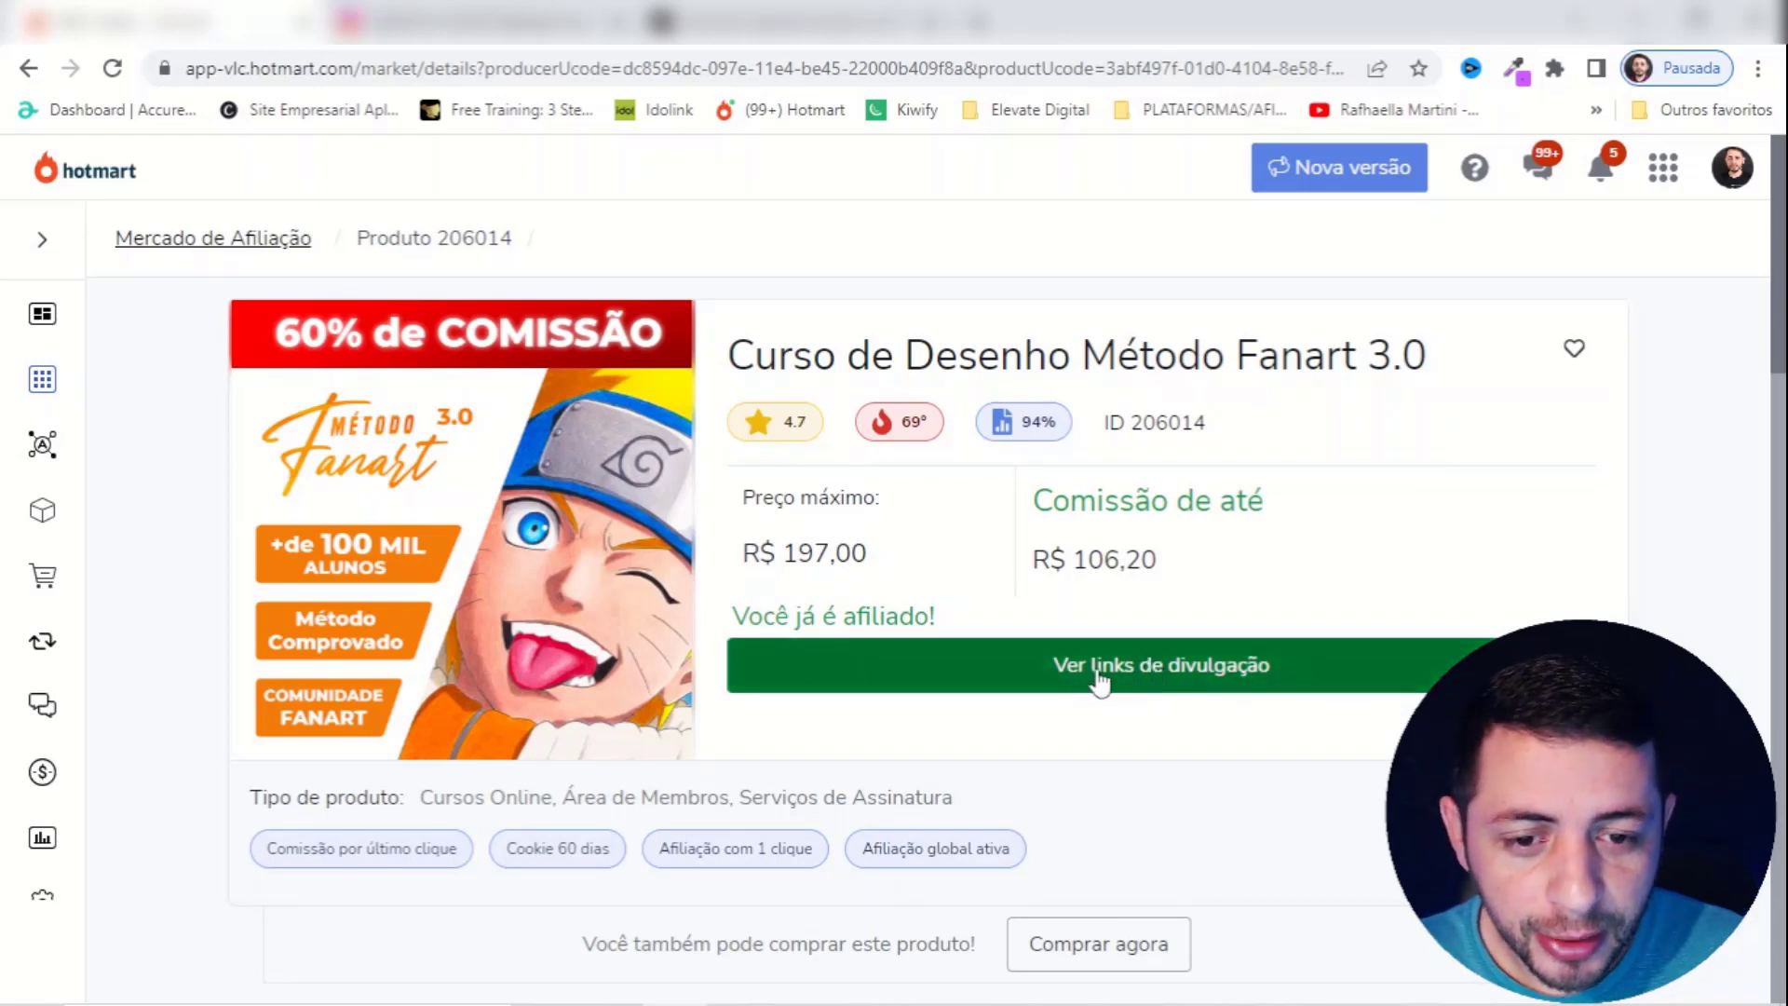
# - Open the promotion links of Curso de Desenho Método Fanart 3.0 and copy its Página de Vendas link
pyautogui.click(1129, 686)
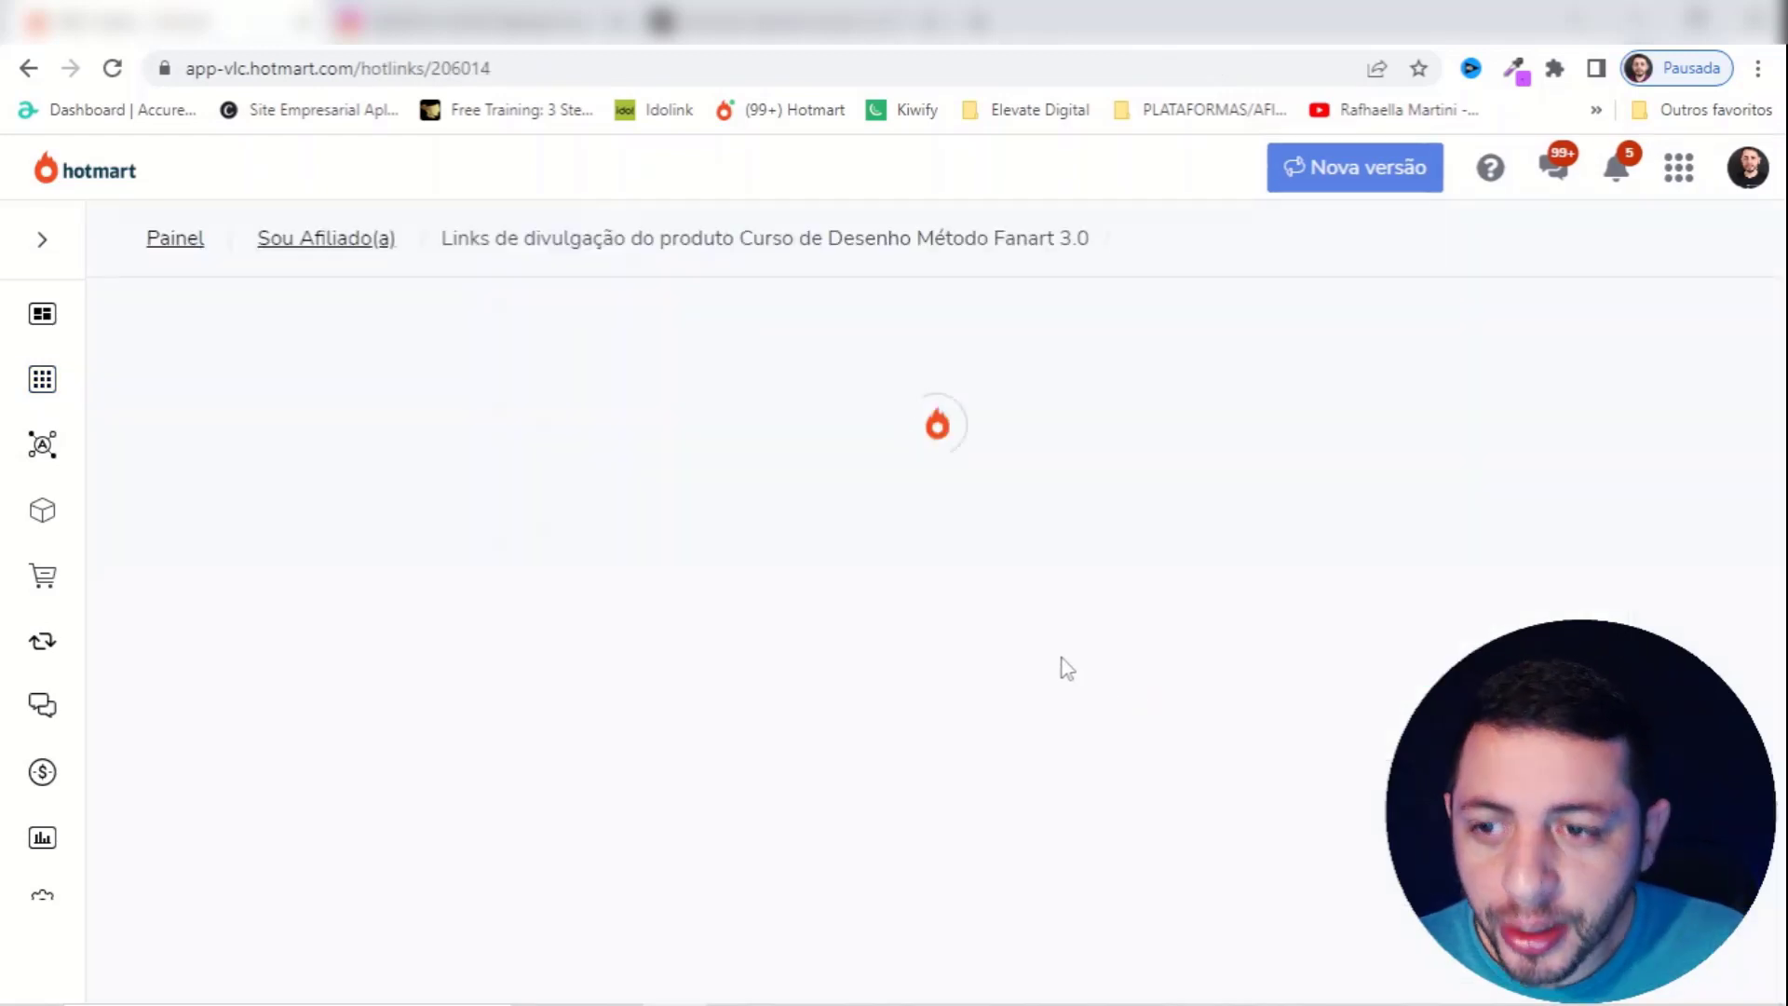
pyautogui.scroll(-3, 841, 660)
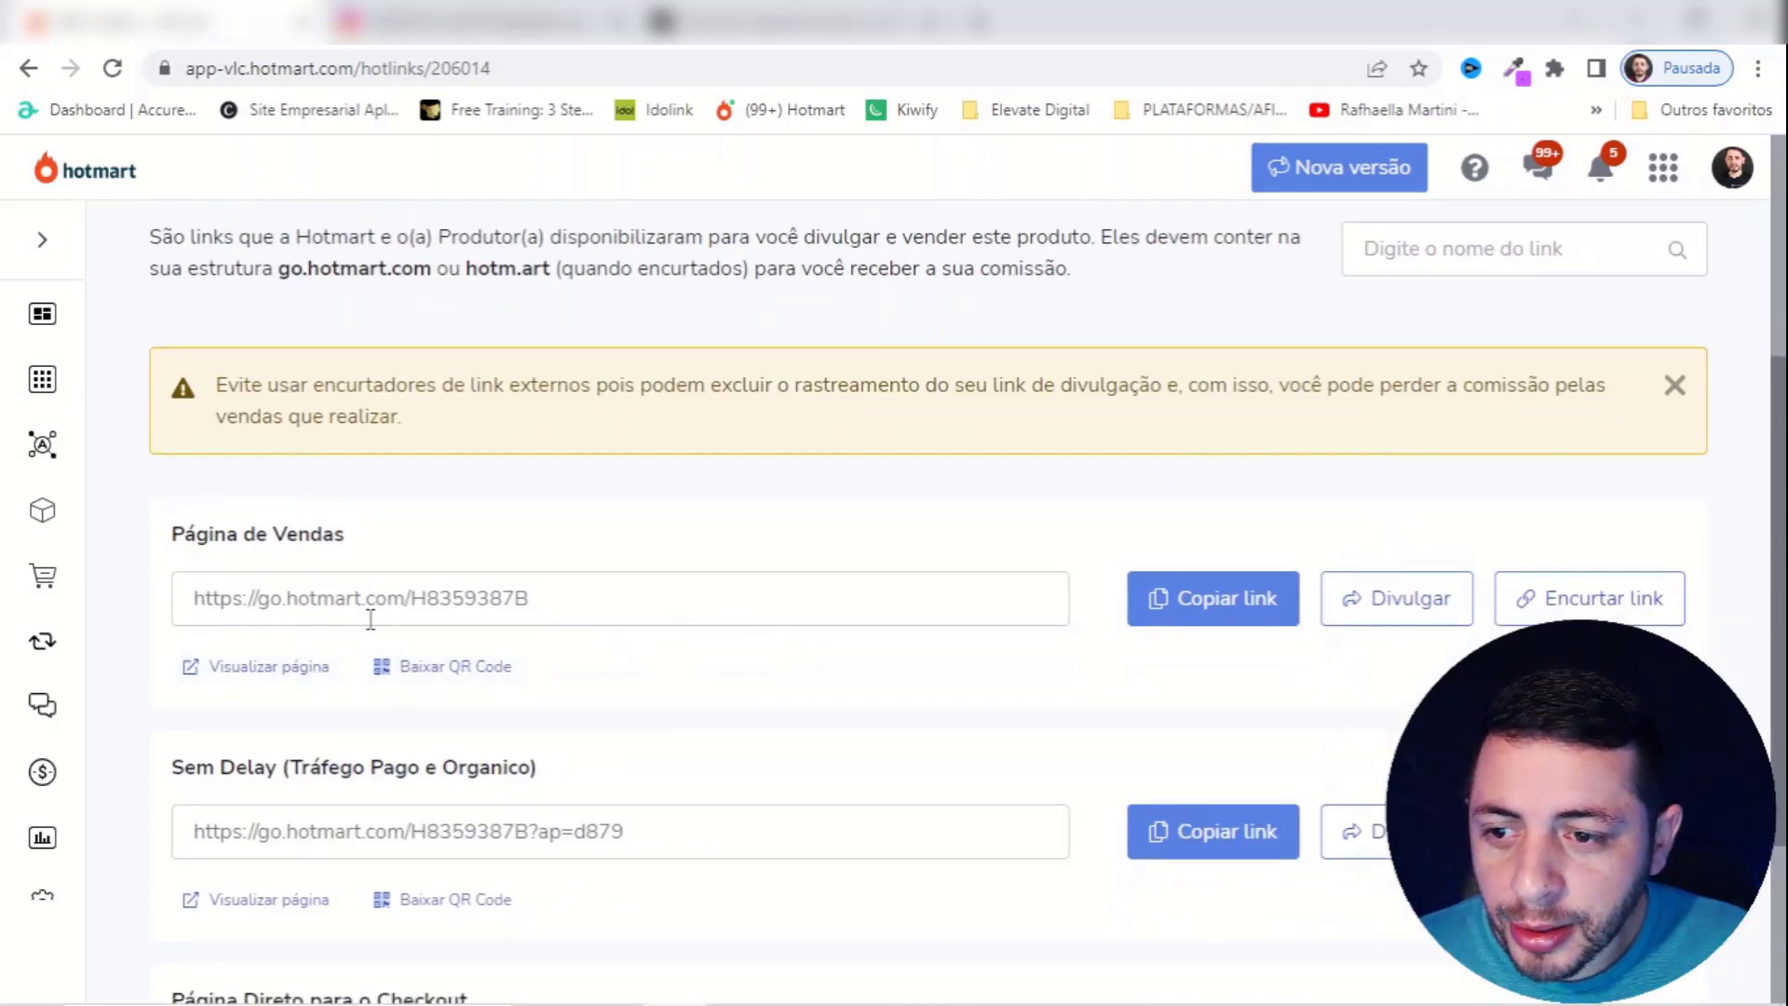
pyautogui.click(1227, 617)
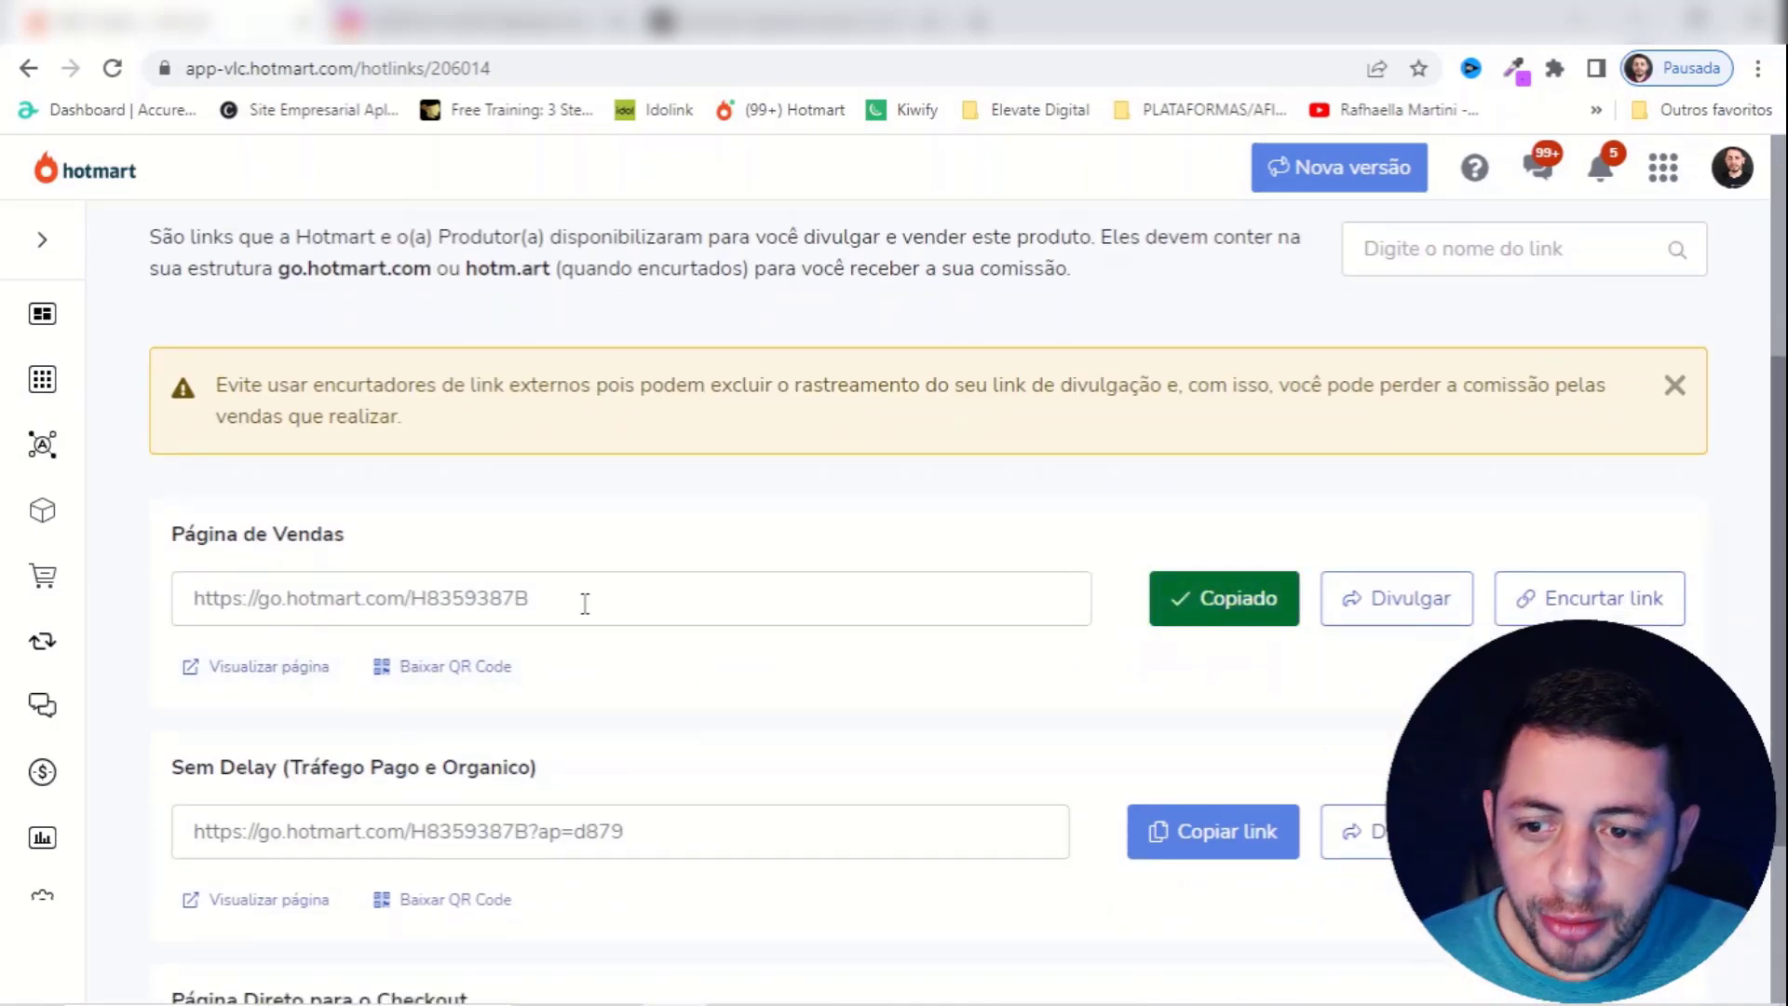
pyautogui.moveTo(583, 601); pyautogui.dragTo(144, 642)
pyautogui.hotkey('ctrl', 'c')
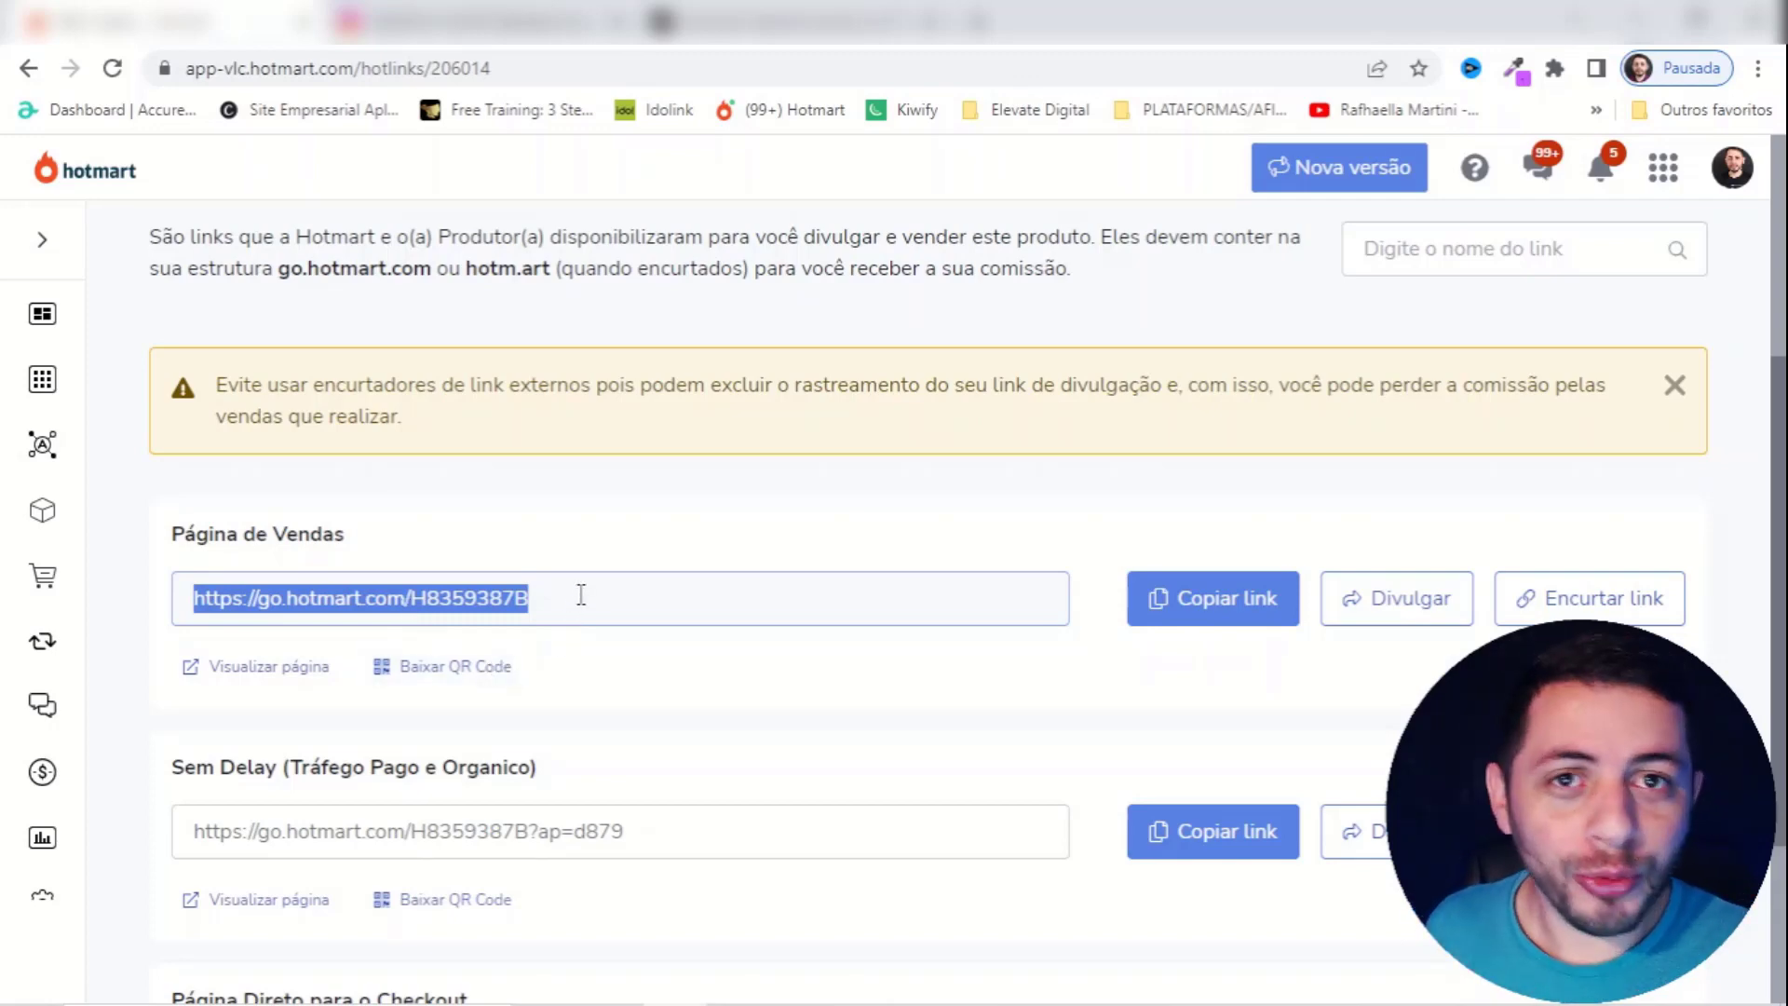
# - Copy the Página de Vendas link again and load it in a new browser page
pyautogui.click(1174, 615)
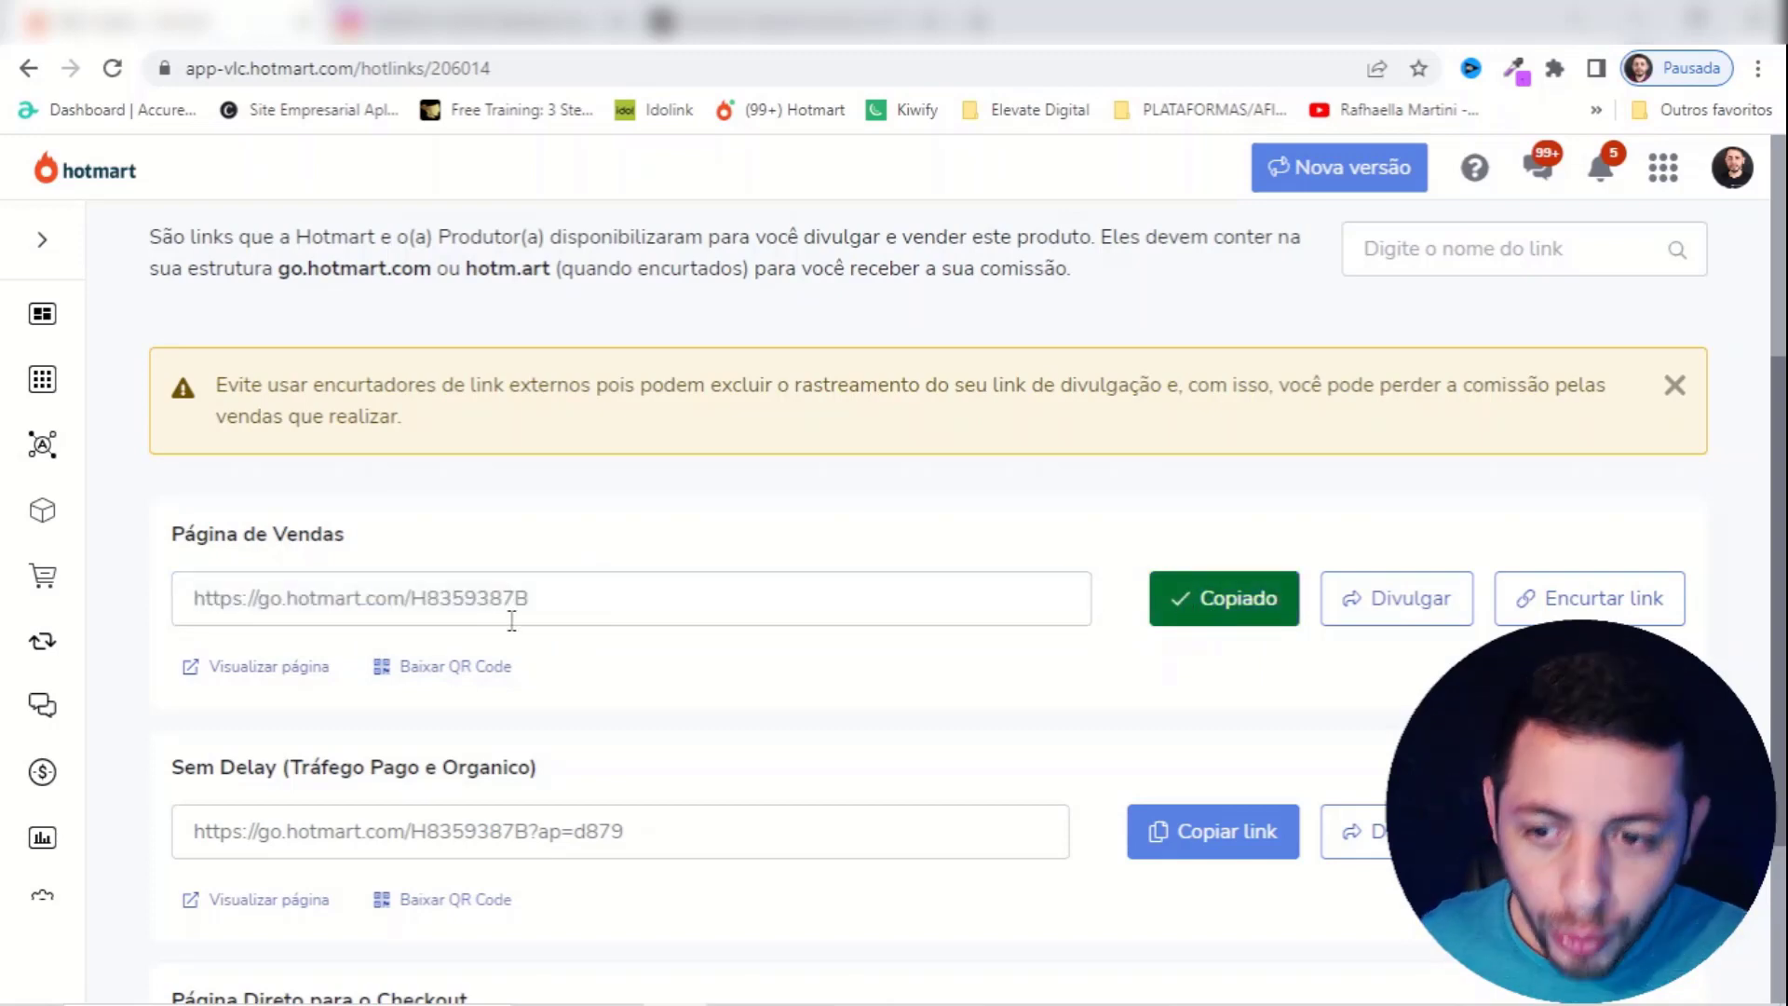
pyautogui.click(976, 20)
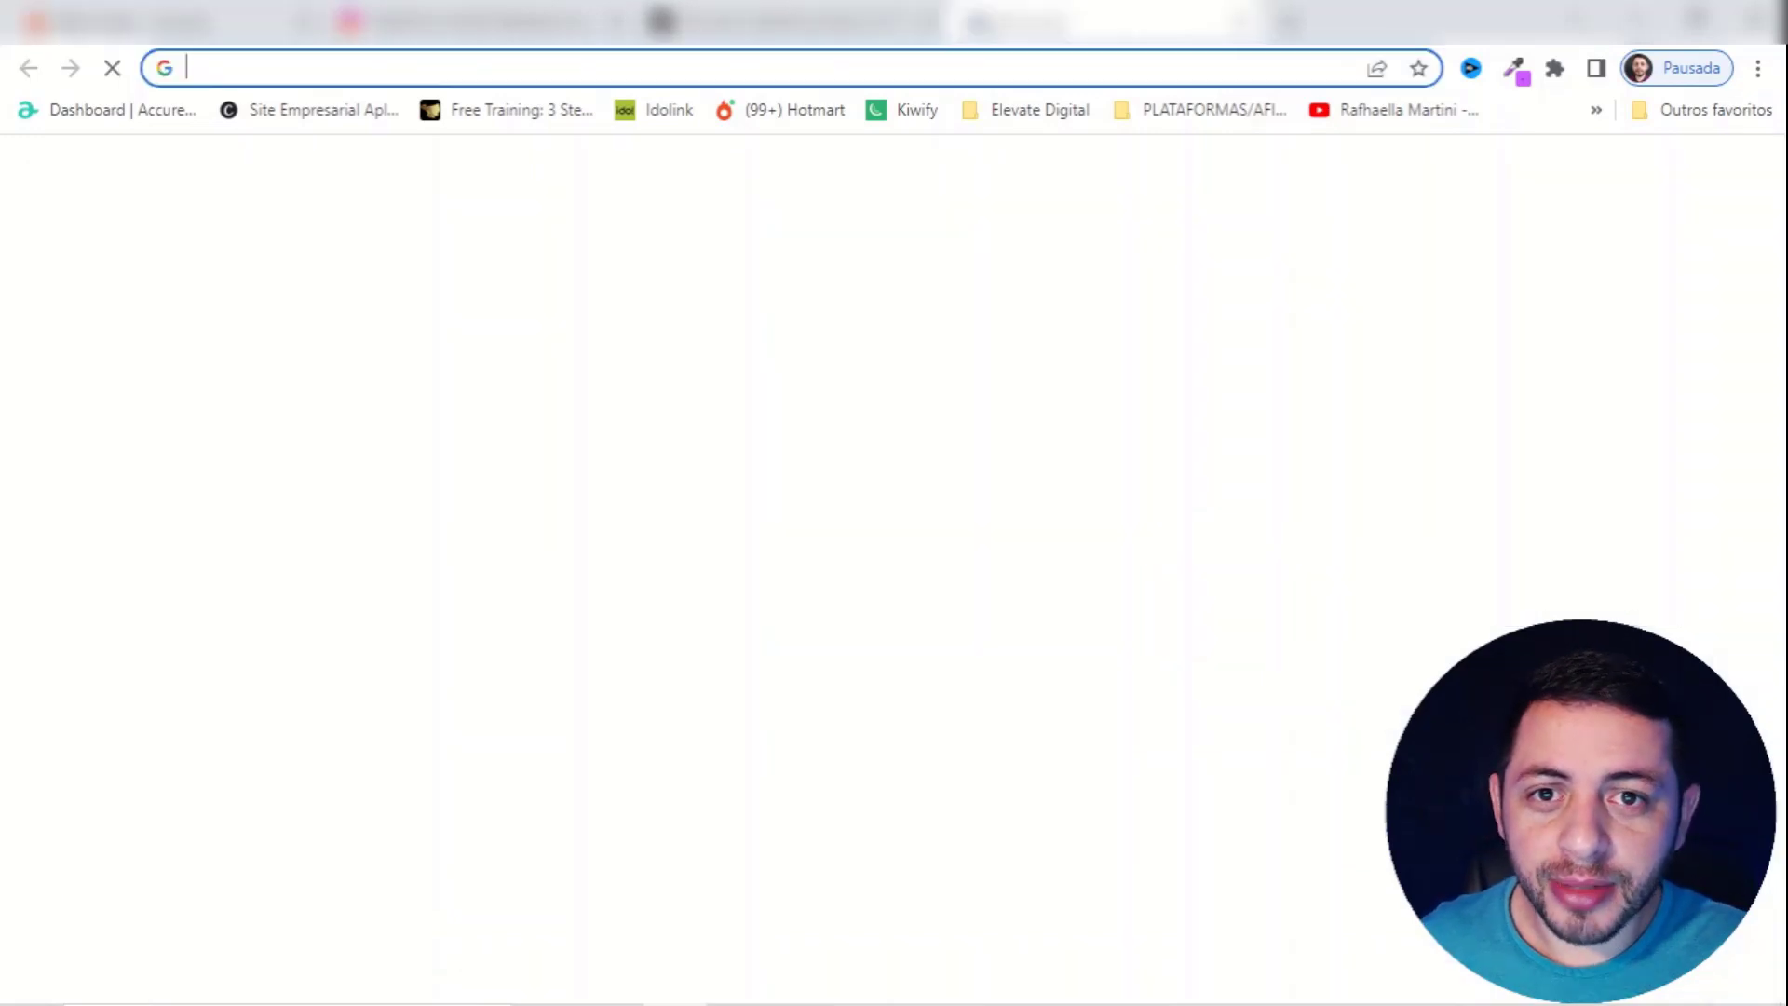
pyautogui.hotkey('ctrl', 'v')
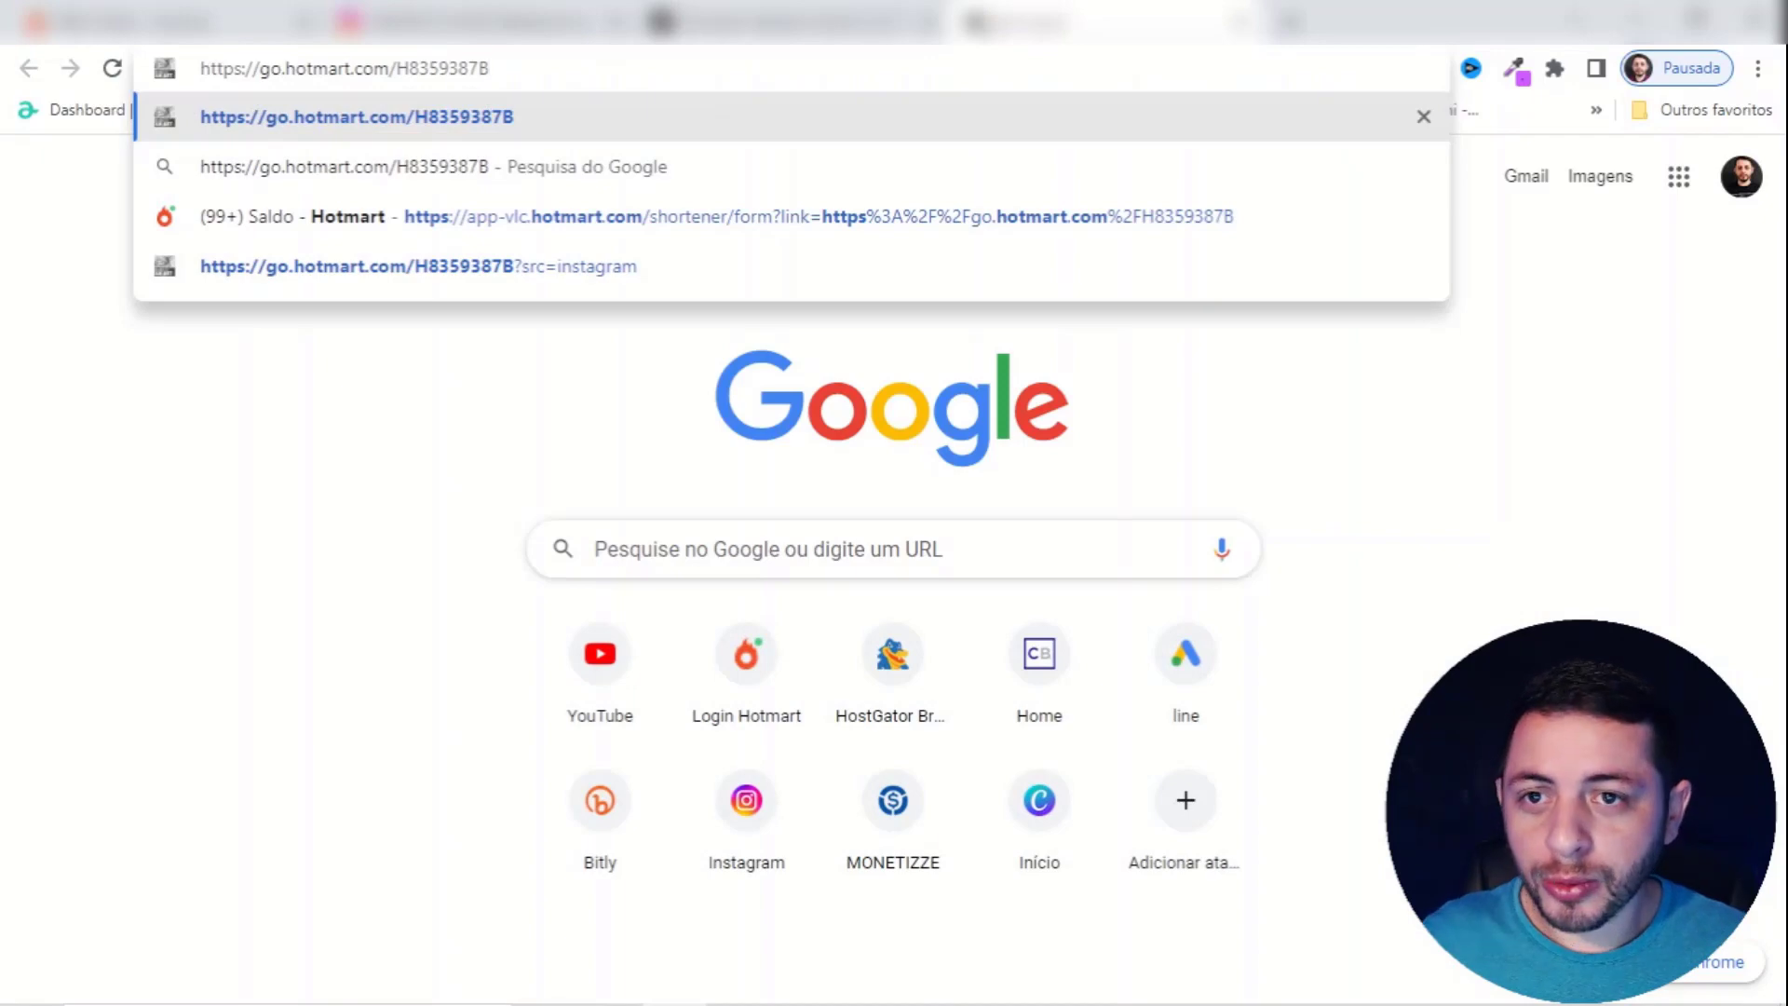
pyautogui.press('Return')
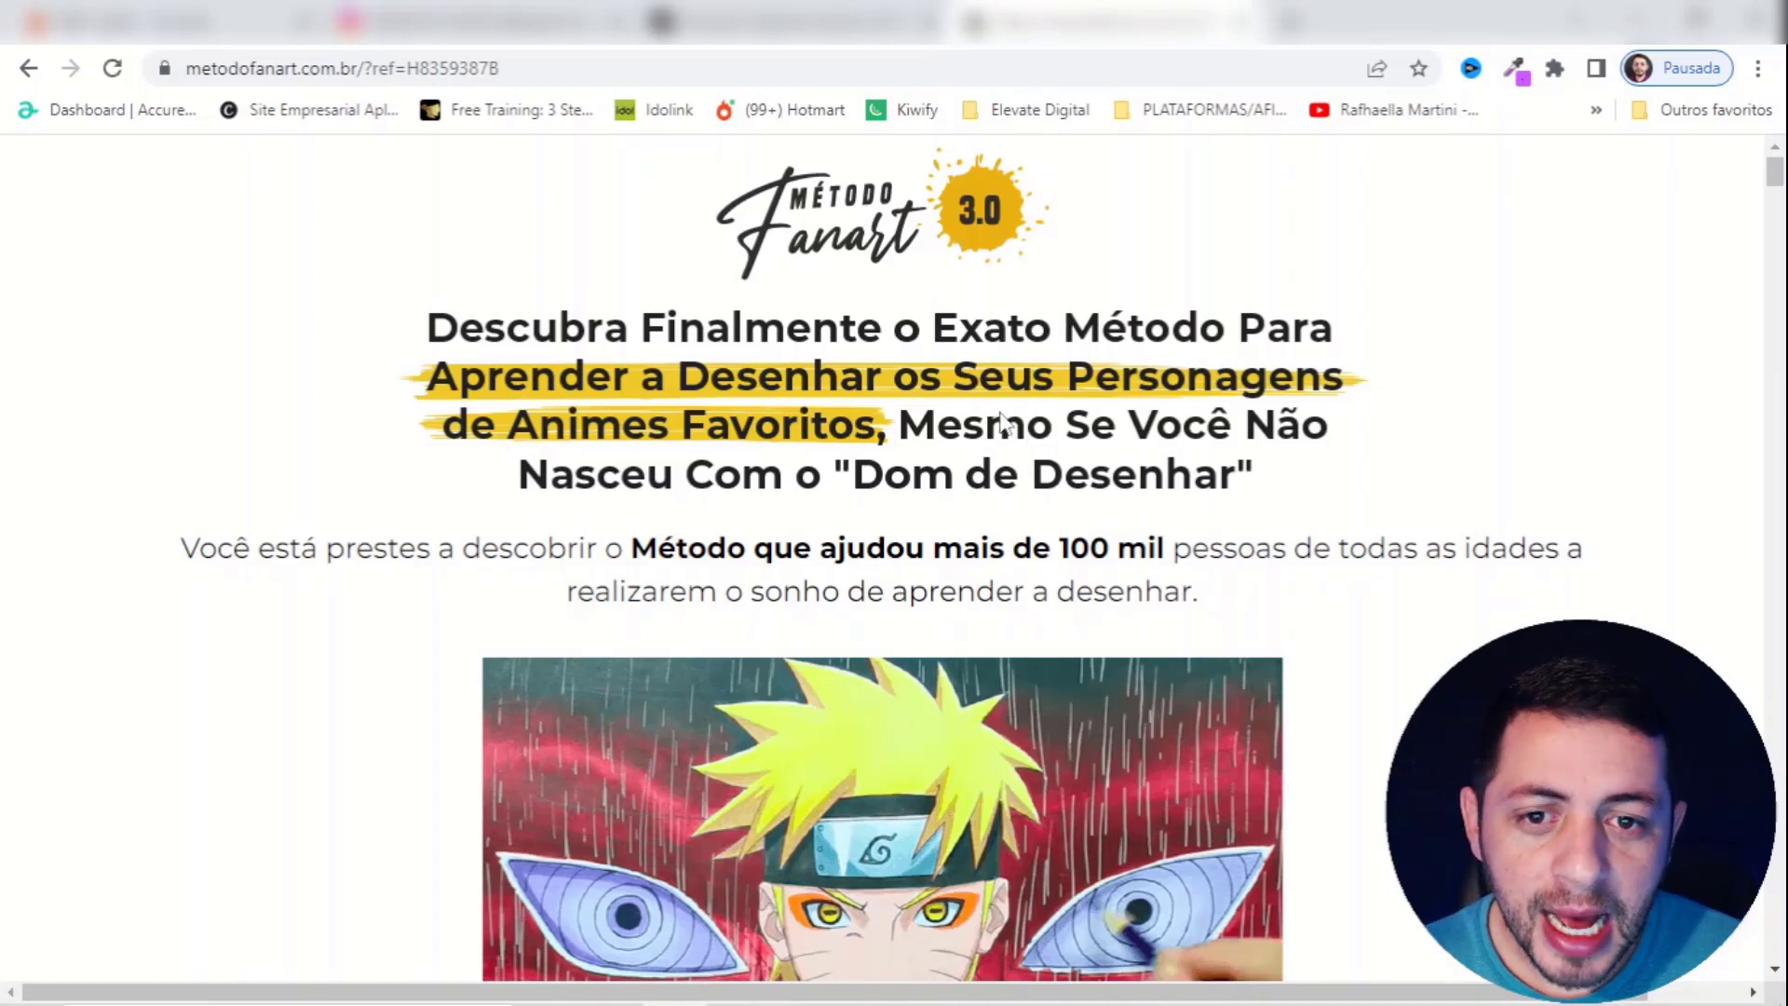
# - Look through the whole Método Fanart 3.0 sales page and return to its beginning
pyautogui.scroll(-15, 1002, 421)
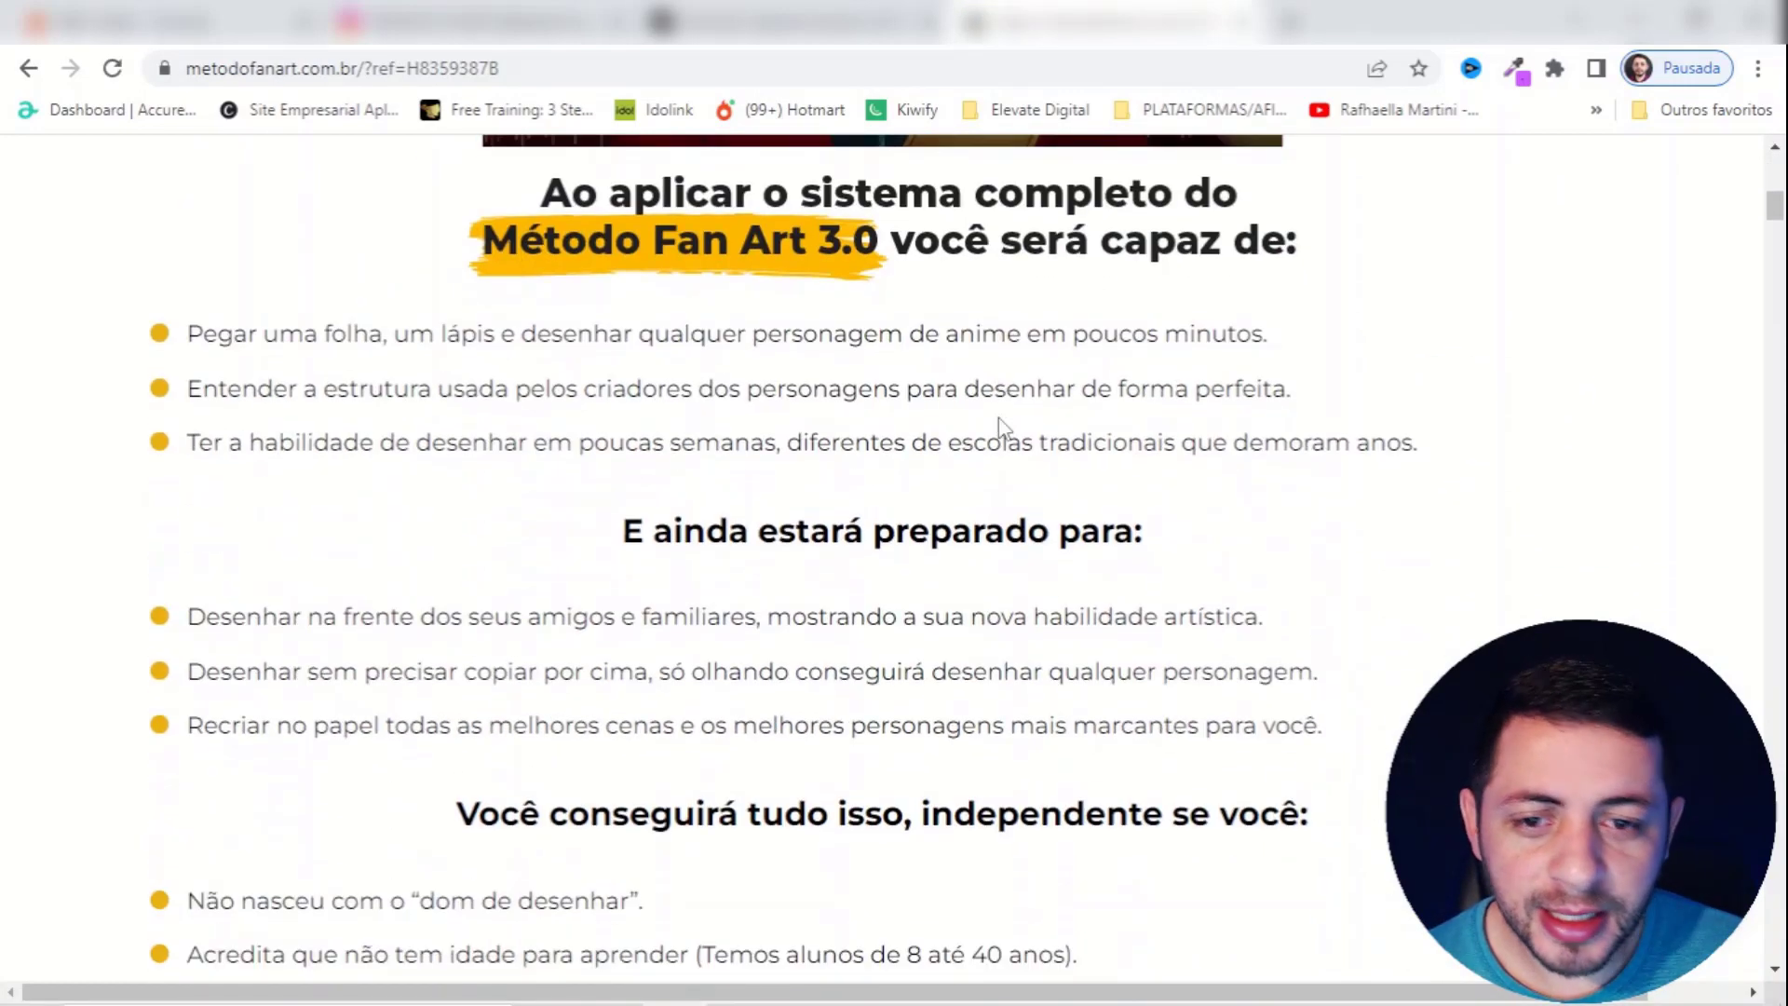
pyautogui.scroll(-20, 1002, 415)
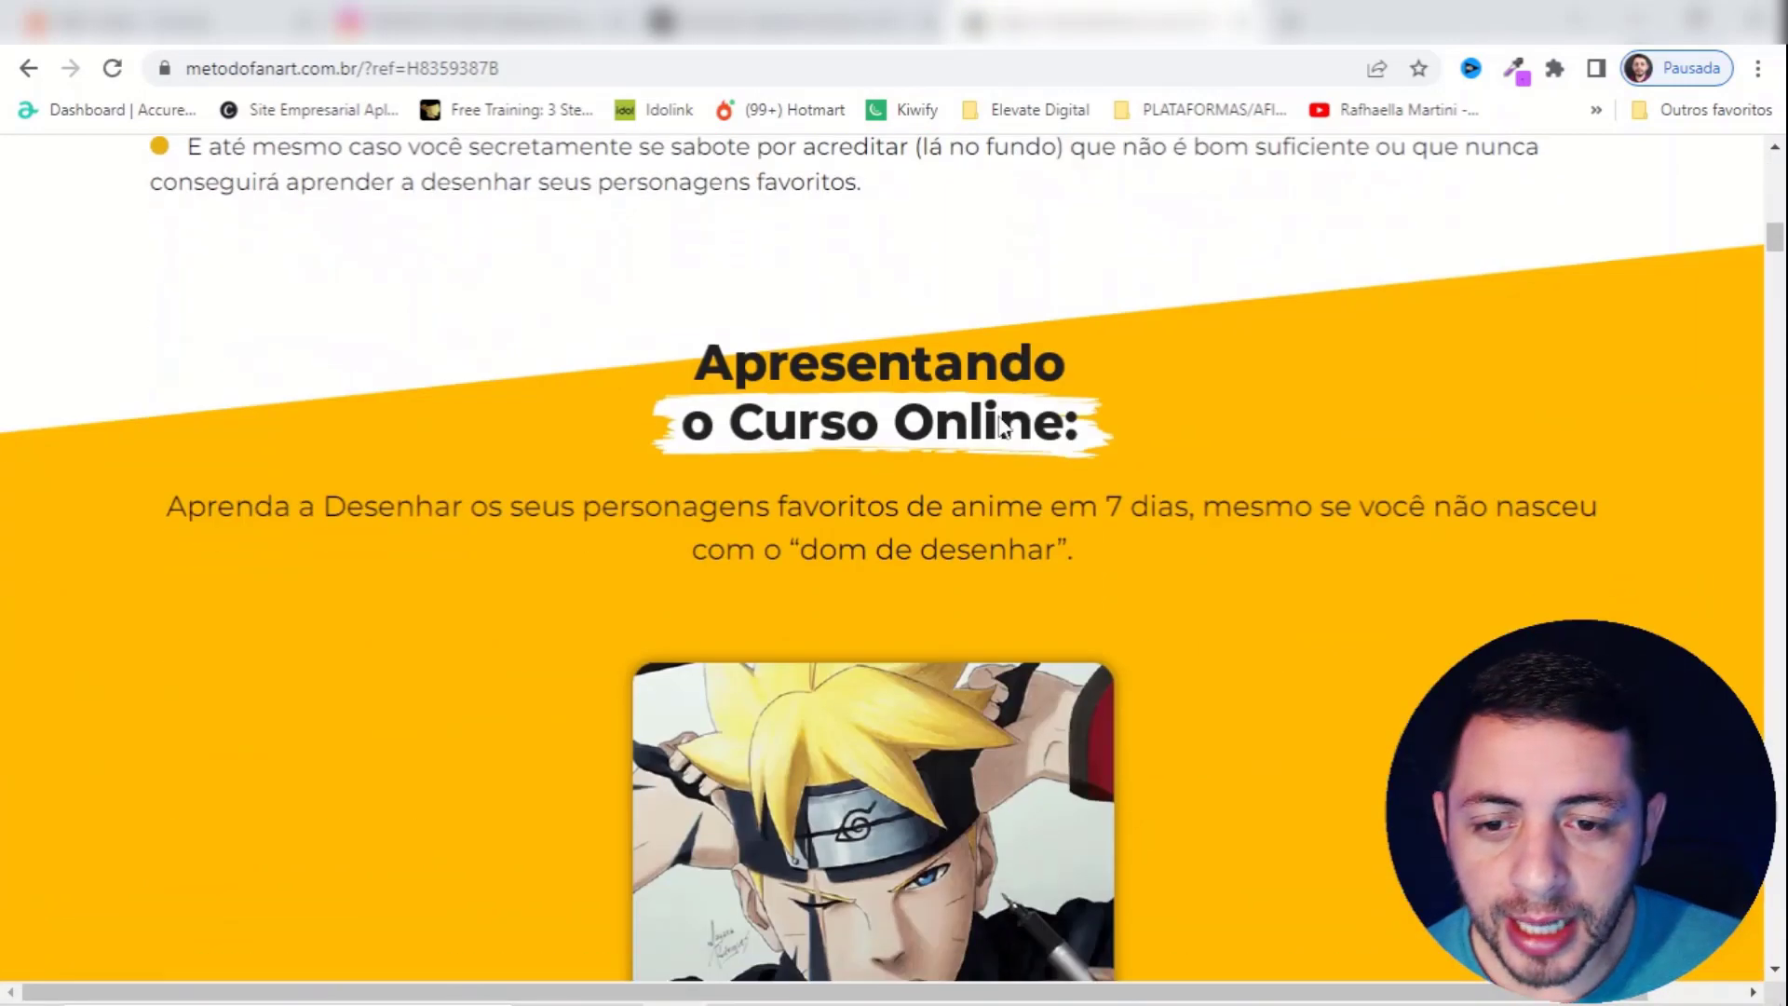
pyautogui.scroll(-20, 785, 381)
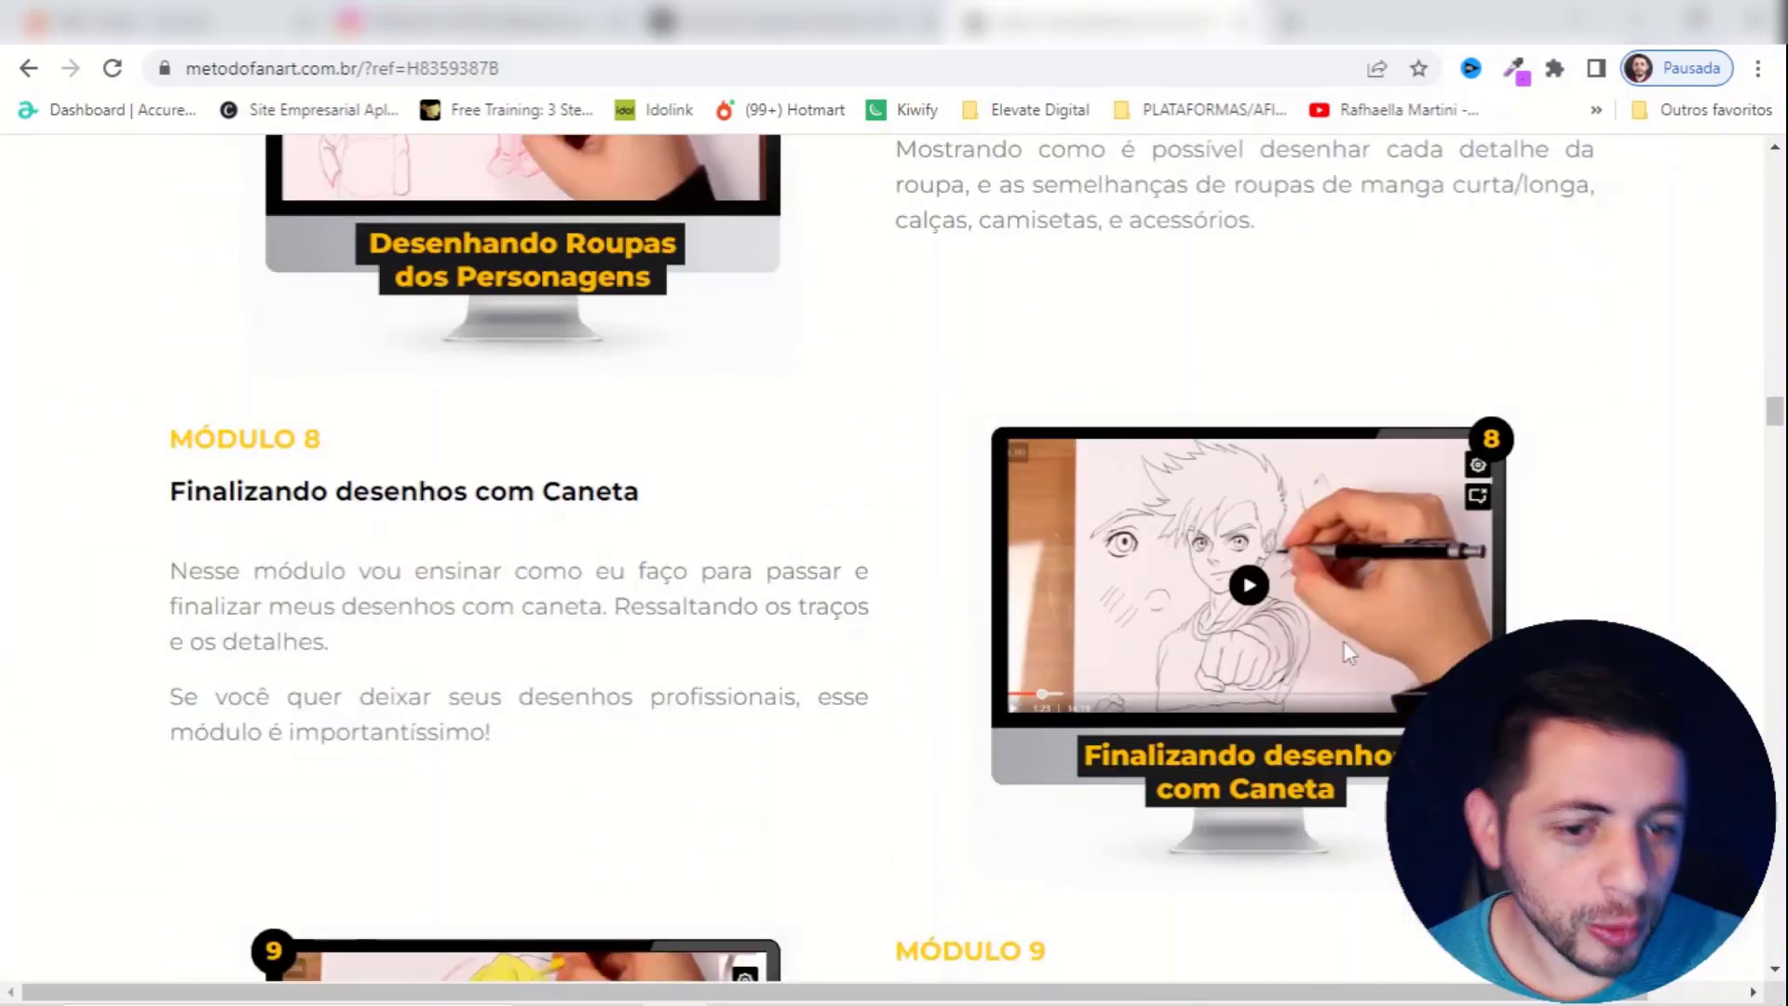
pyautogui.scroll(-20, 920, 396)
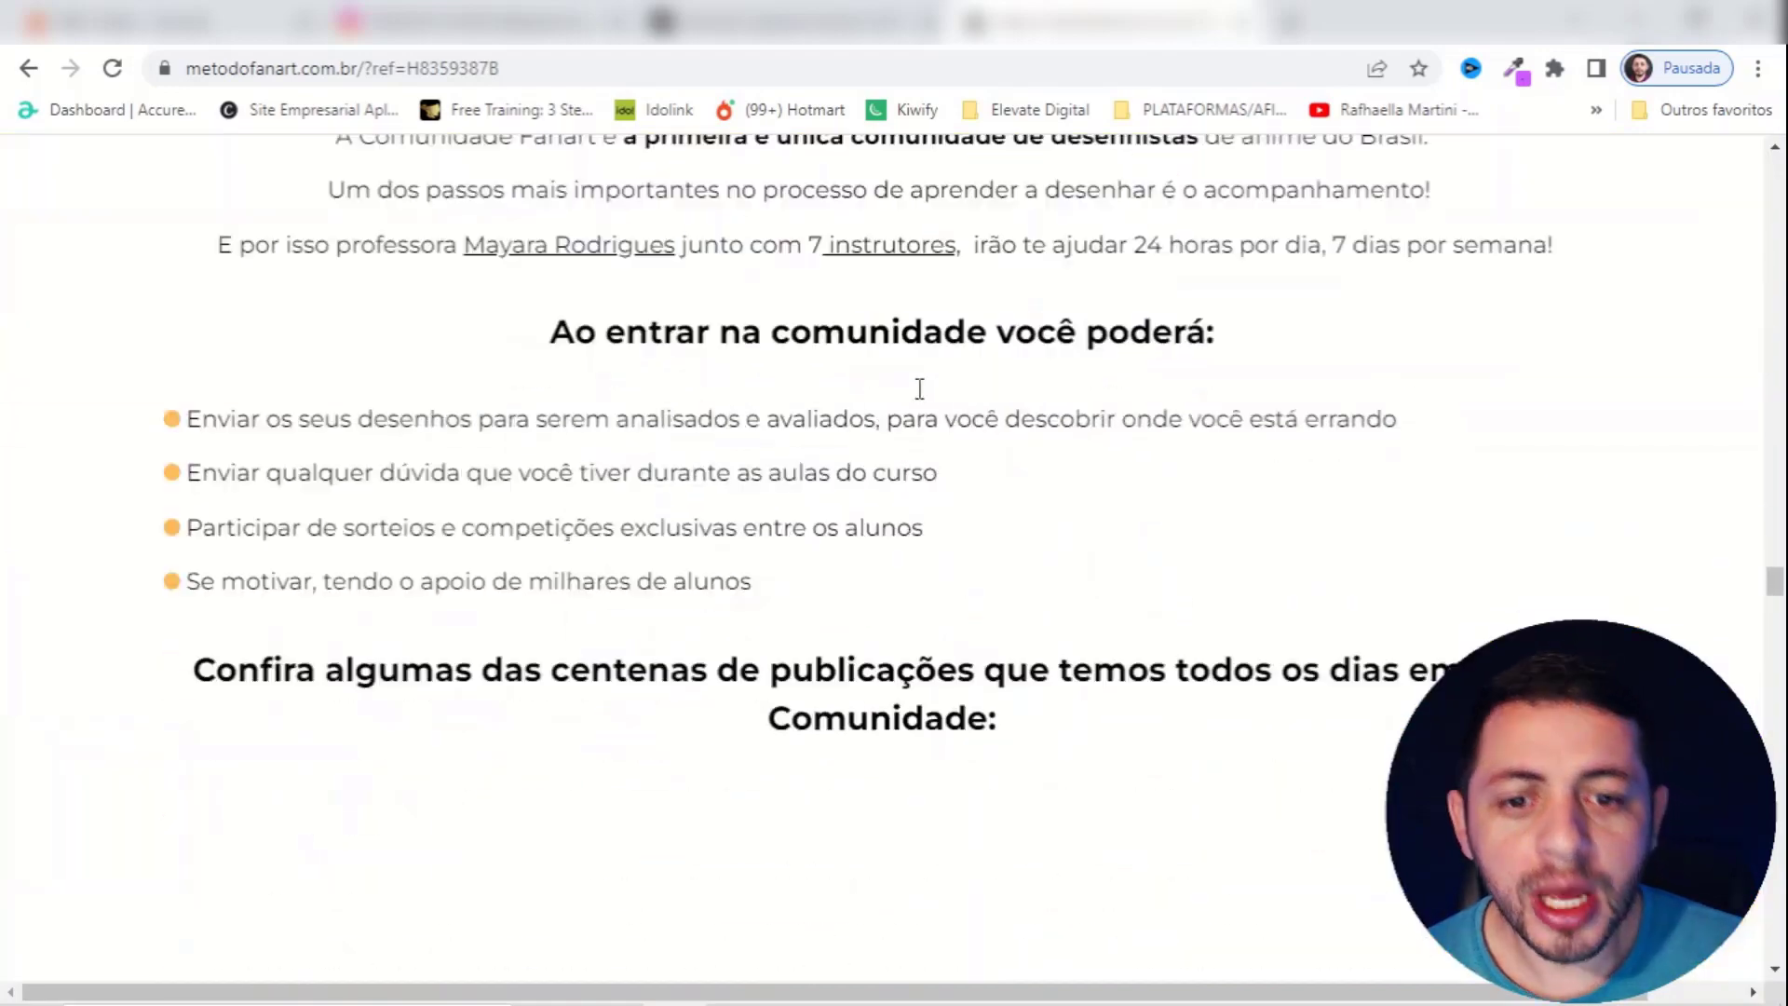
pyautogui.scroll(-20, 919, 389)
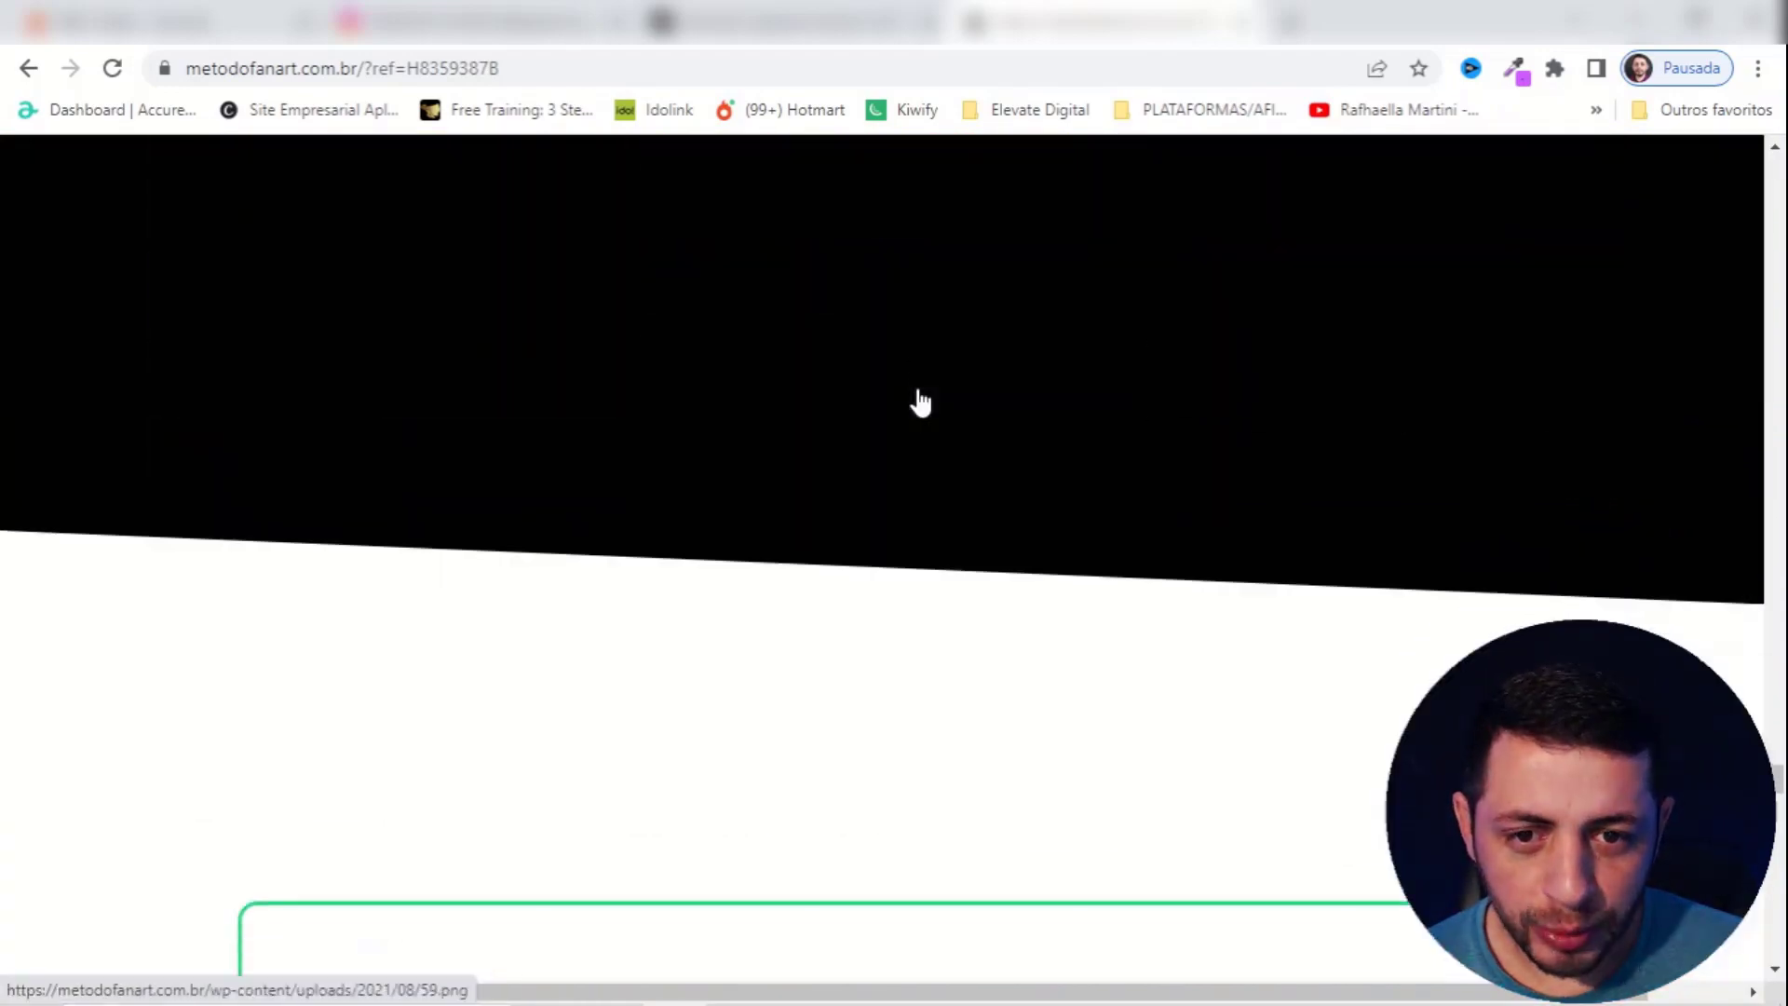
pyautogui.scroll(-20, 919, 402)
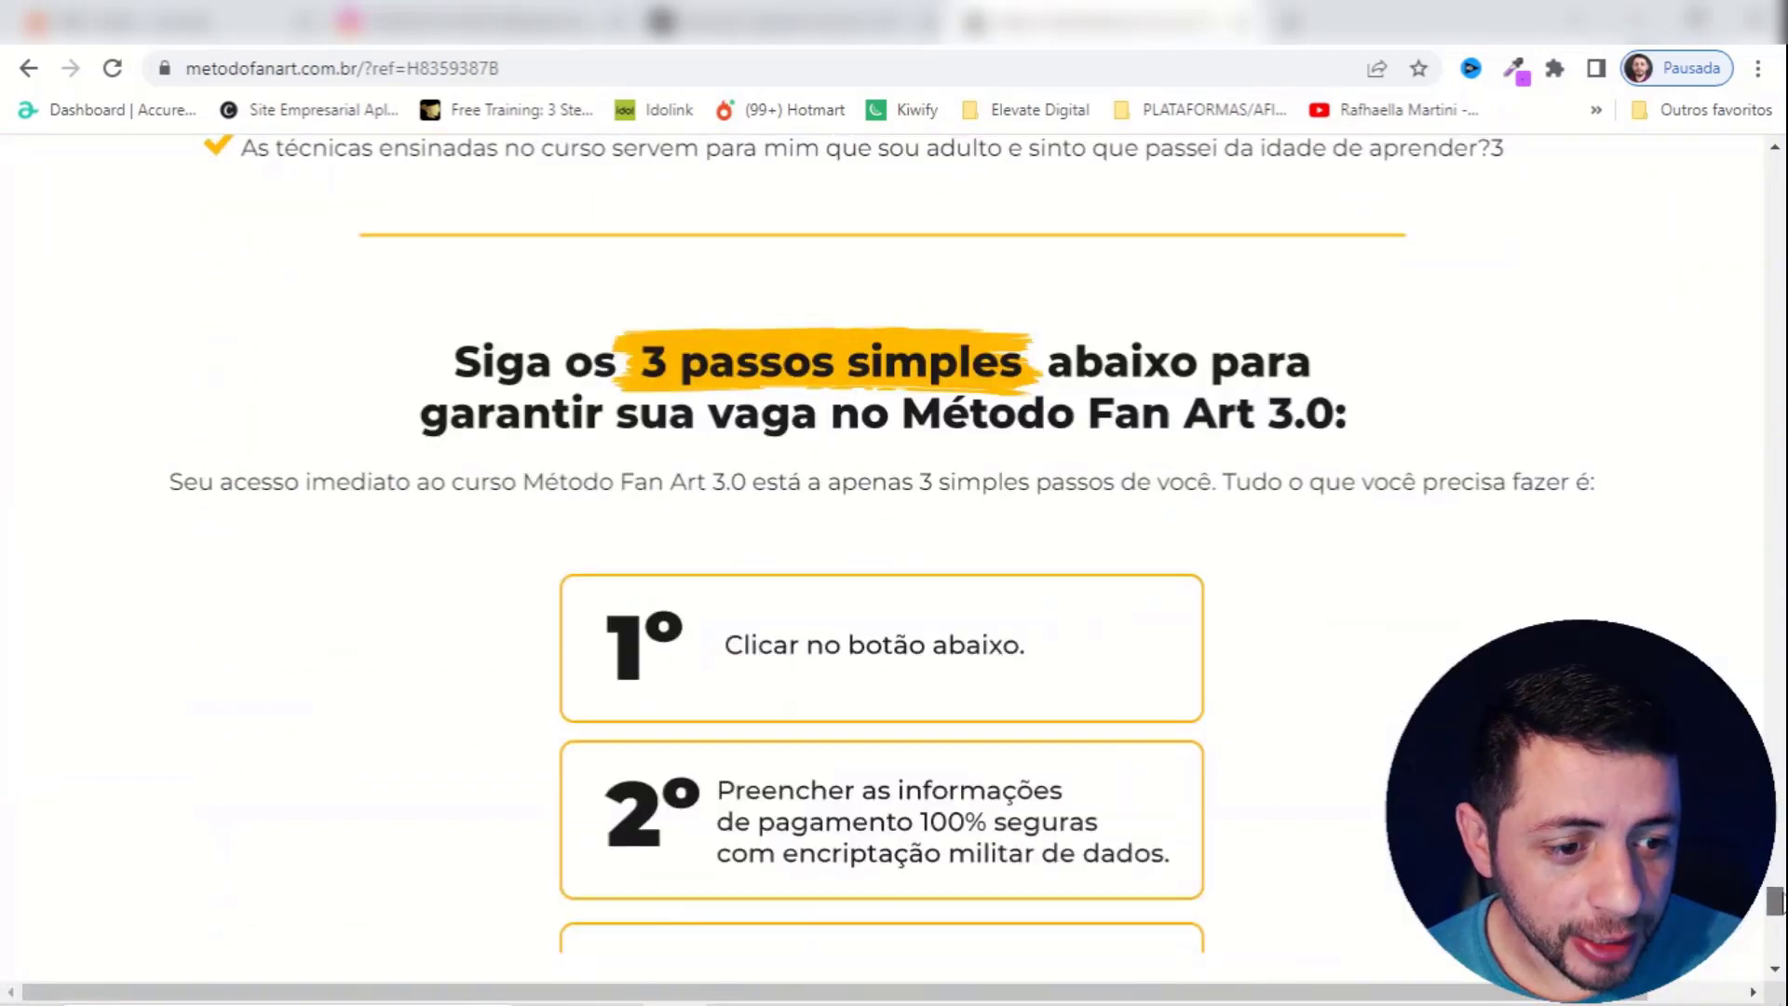
pyautogui.scroll(-10, 883, 559)
pyautogui.press('Home')
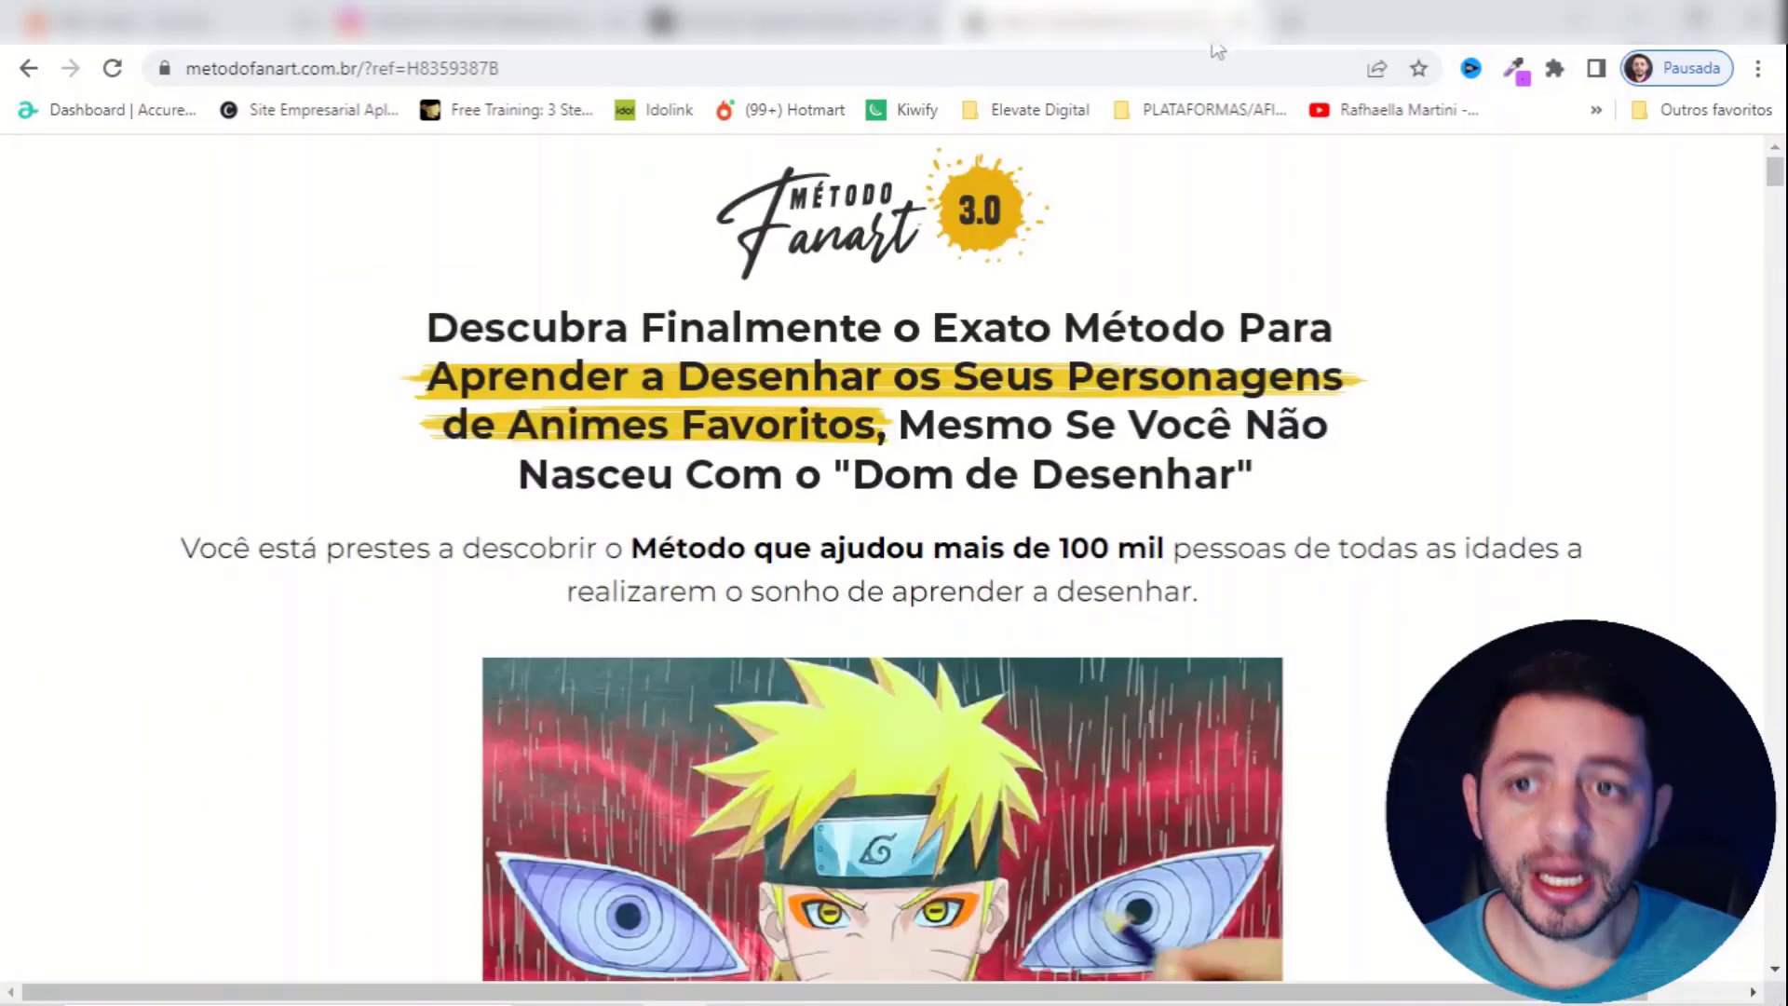
# - Switch to the desenho.anime Instagram profile, check where its edit page holds the Site link, and leave that page
pyautogui.click(484, 20)
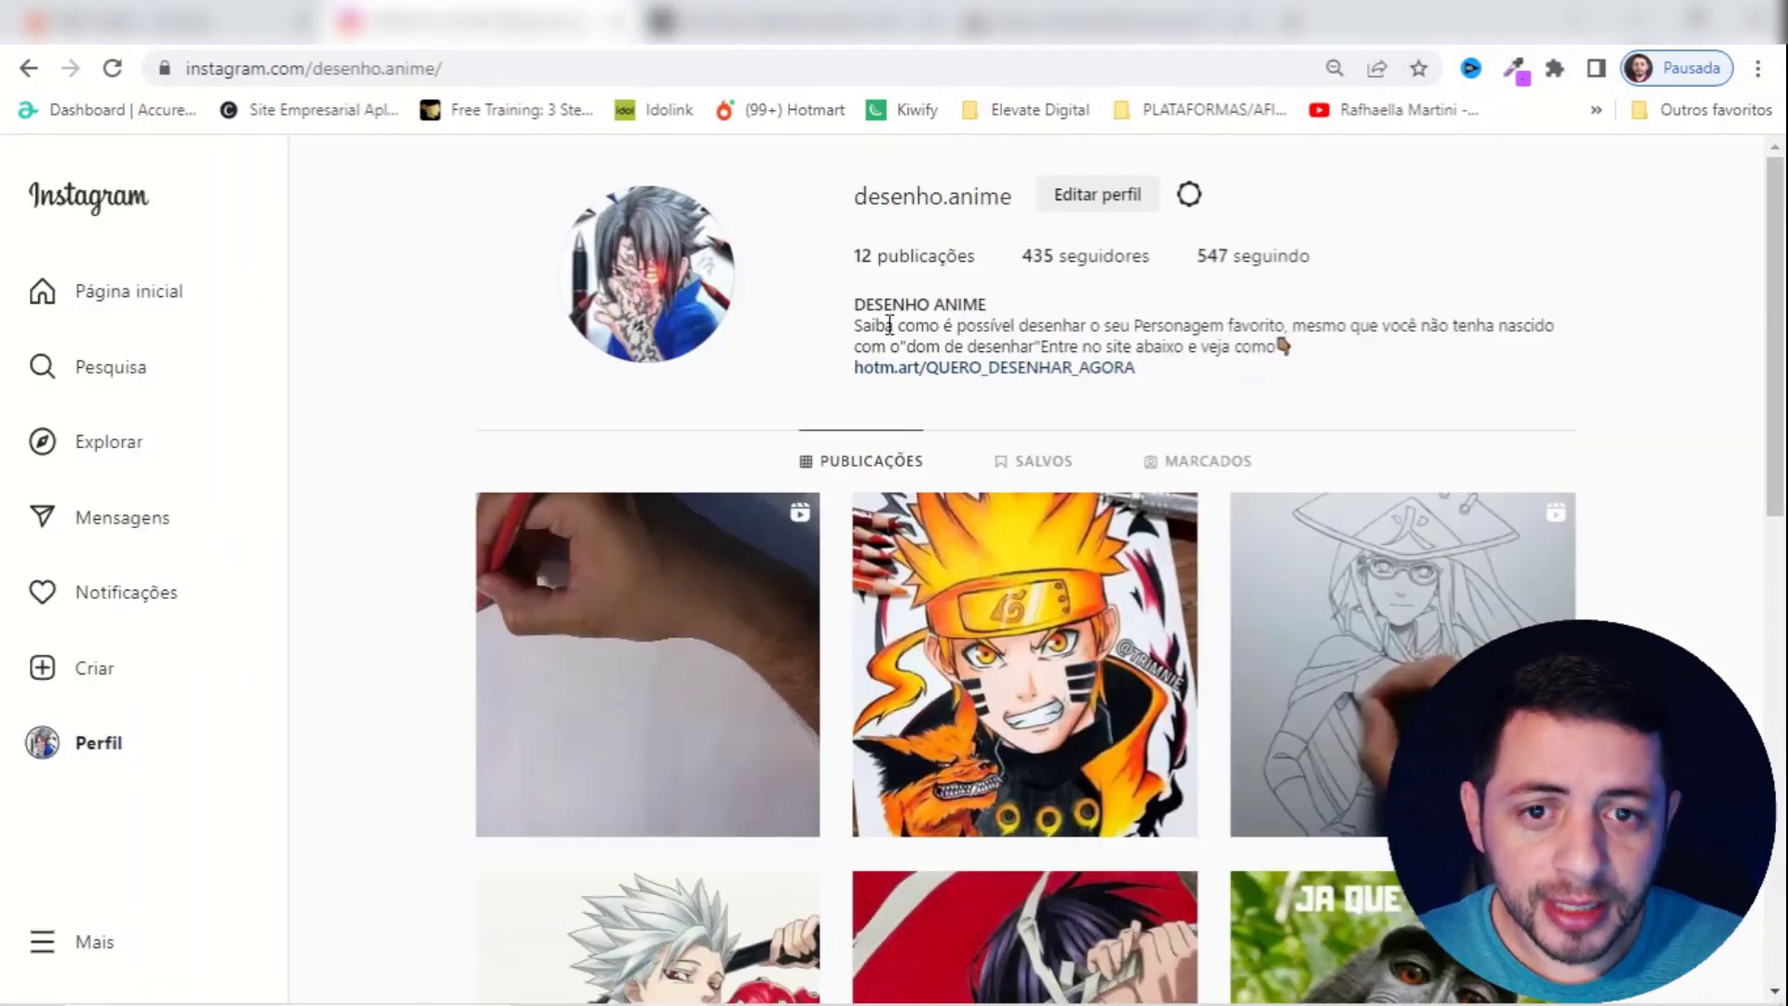
pyautogui.middleClick(1090, 209)
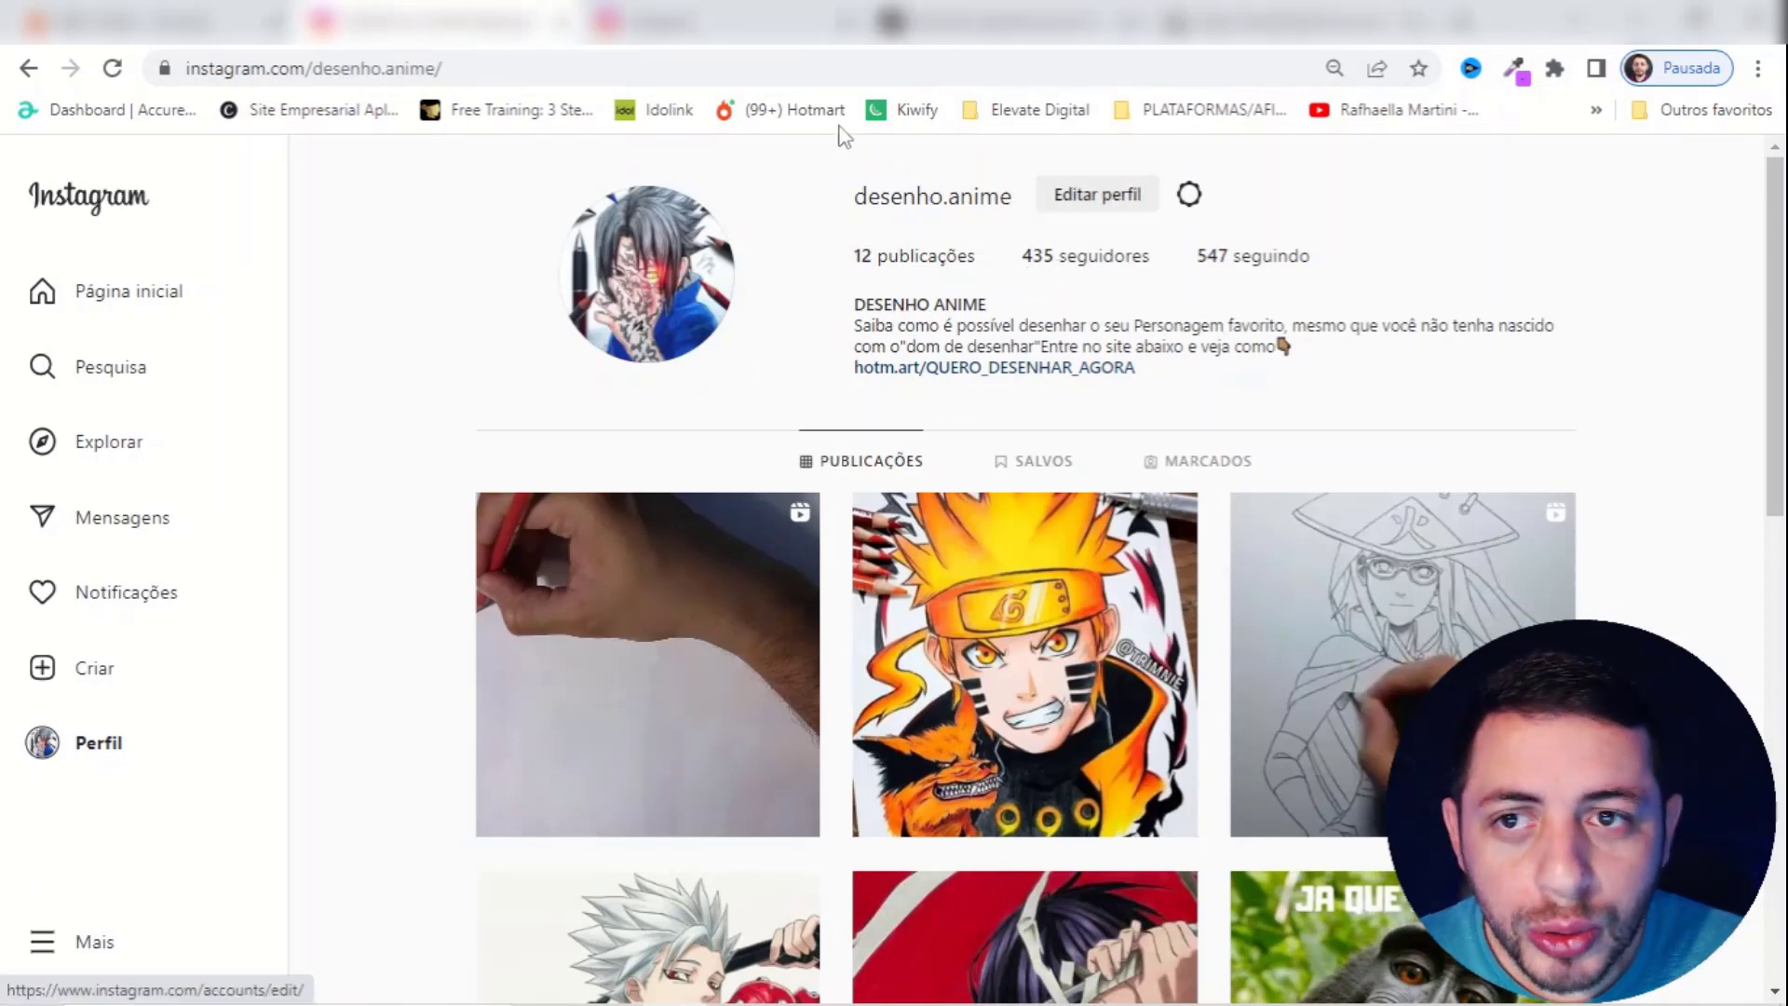
pyautogui.click(759, 20)
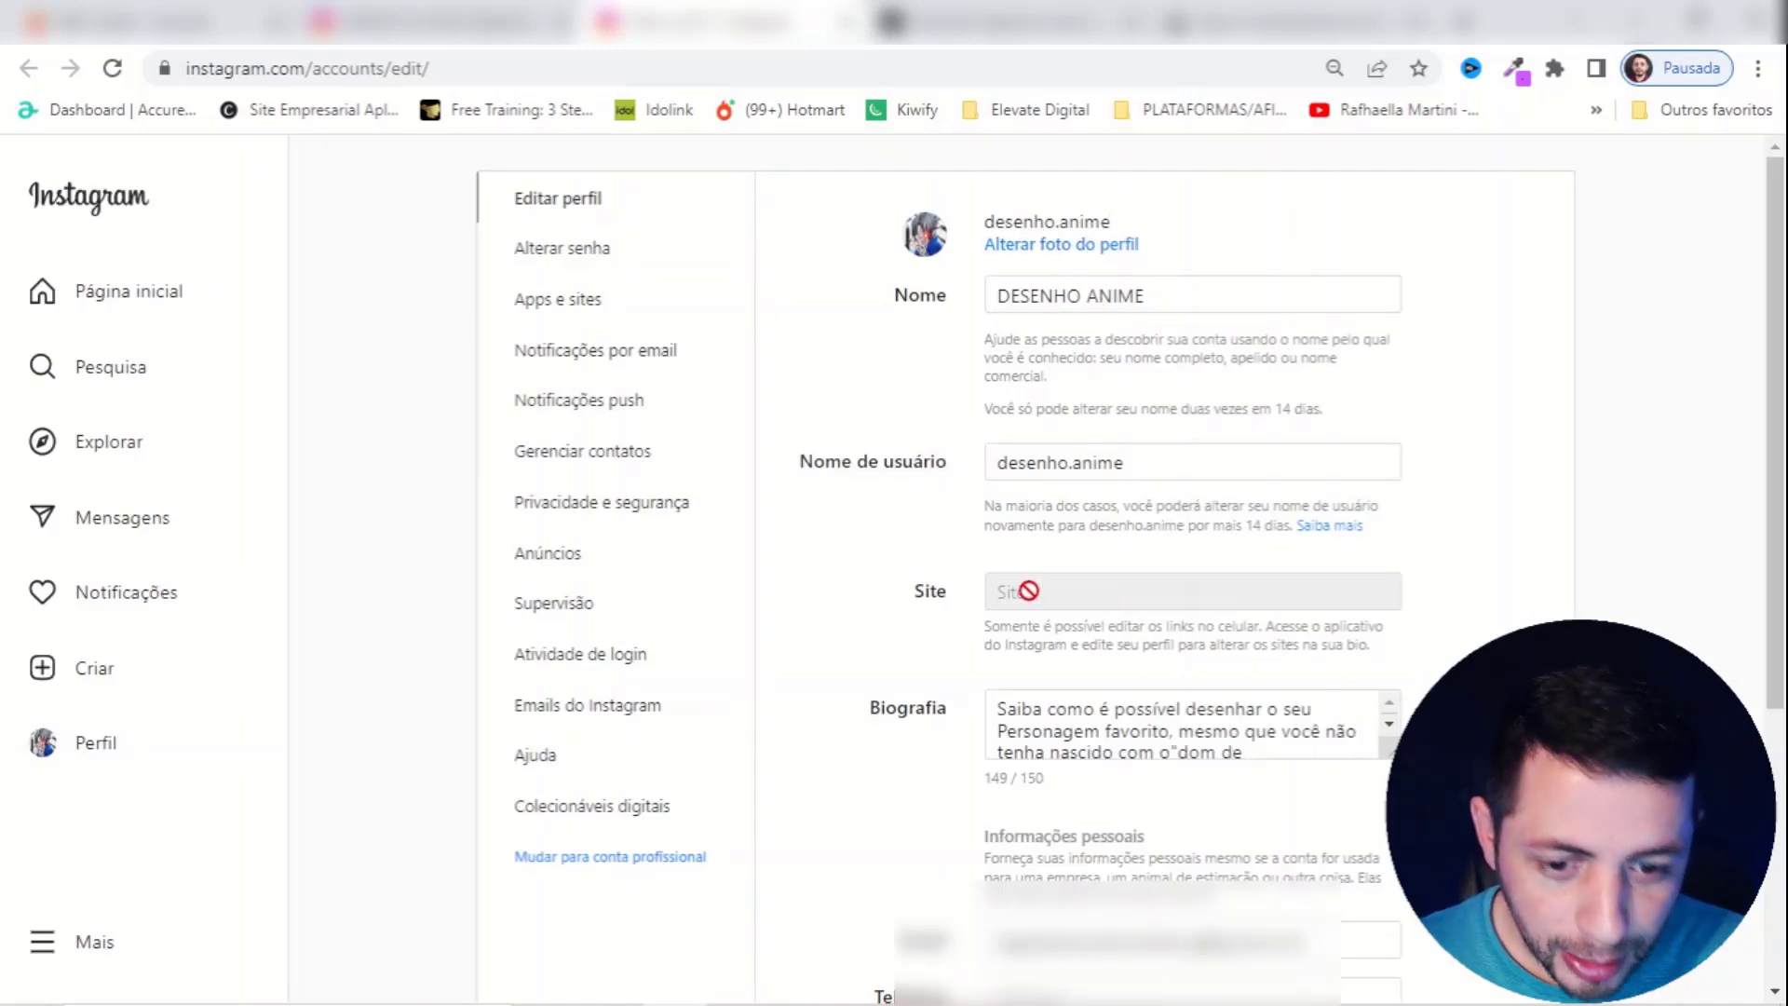
pyautogui.click(1165, 464)
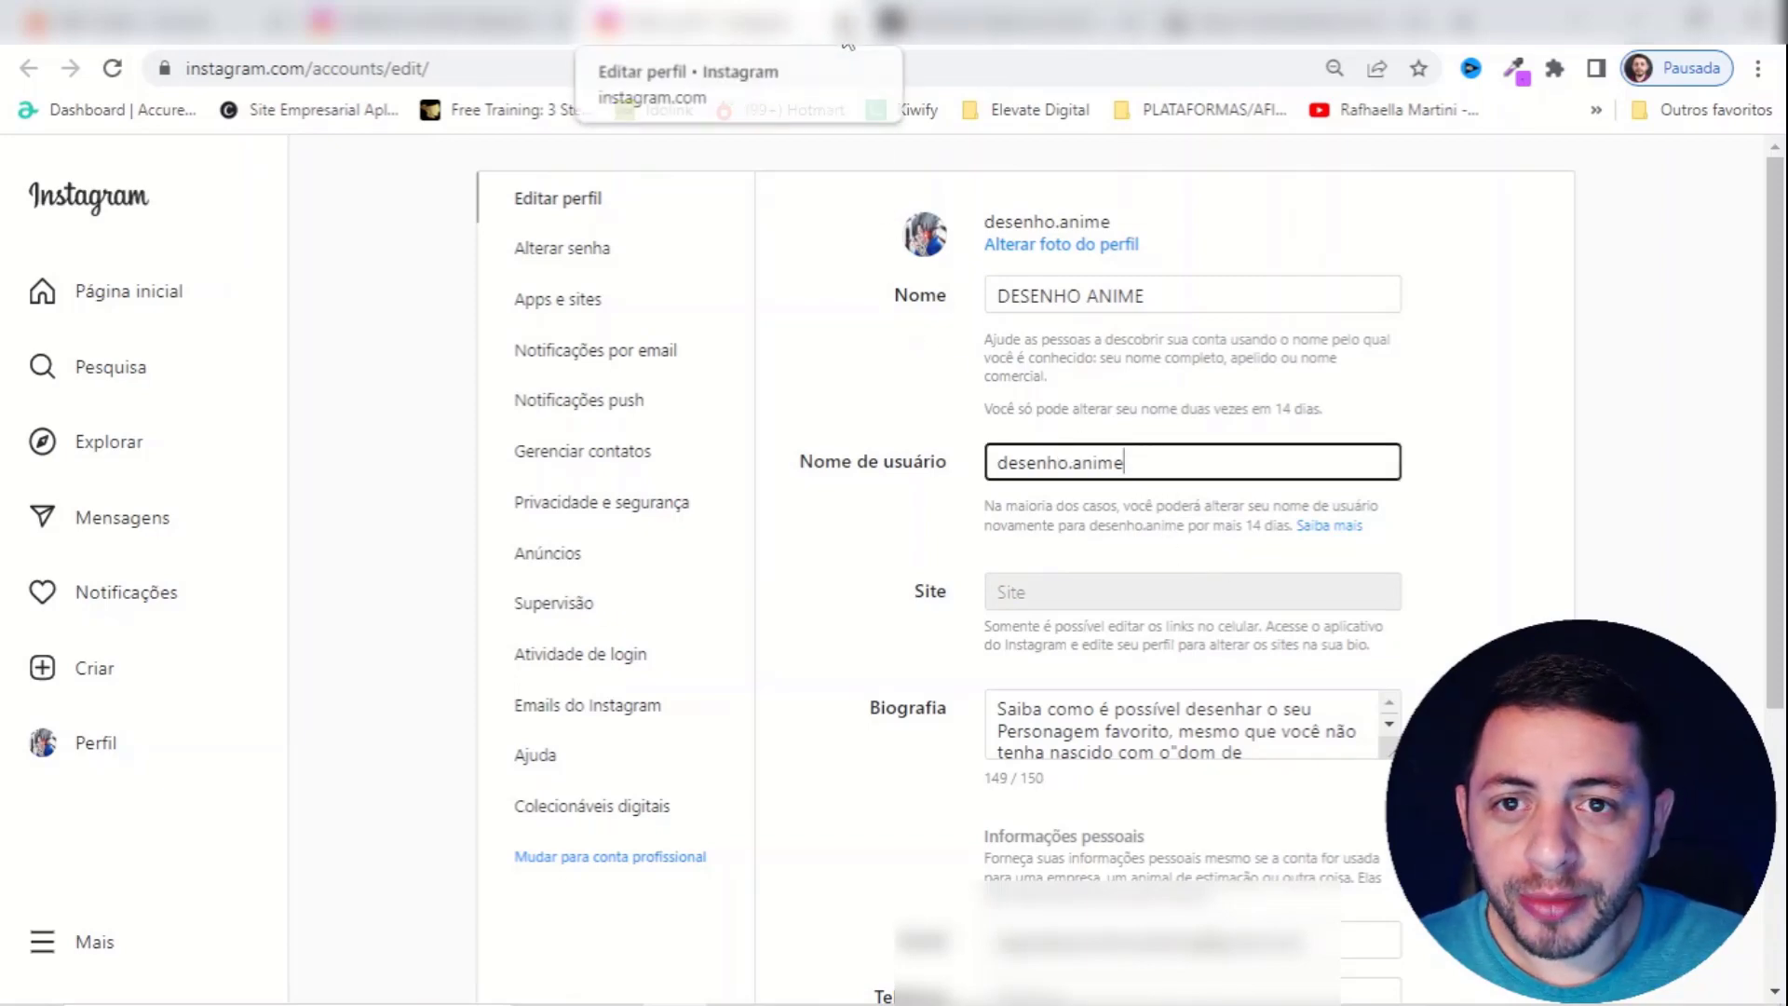
pyautogui.hotkey('alt', 'Left')
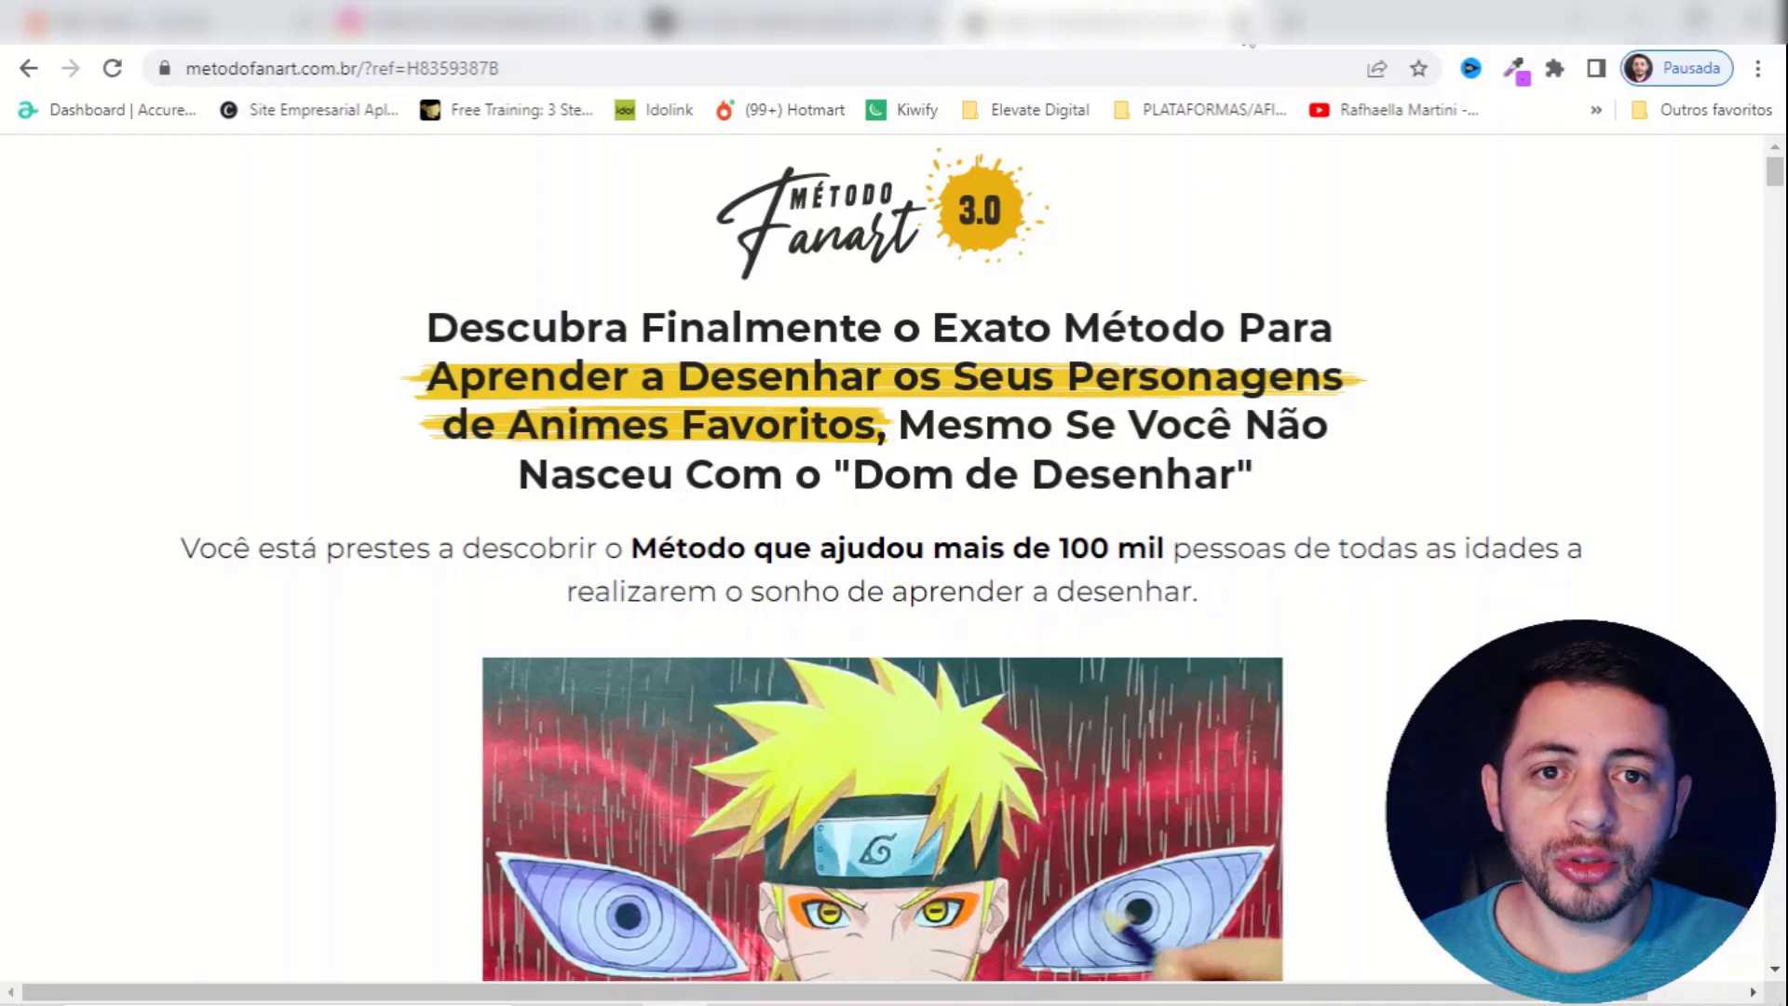
# - Return to the Hotmart promotion links, start shortening the Página de Vendas link, title it "Metodo fanart" and continue to the second stage
pyautogui.click(419, 20)
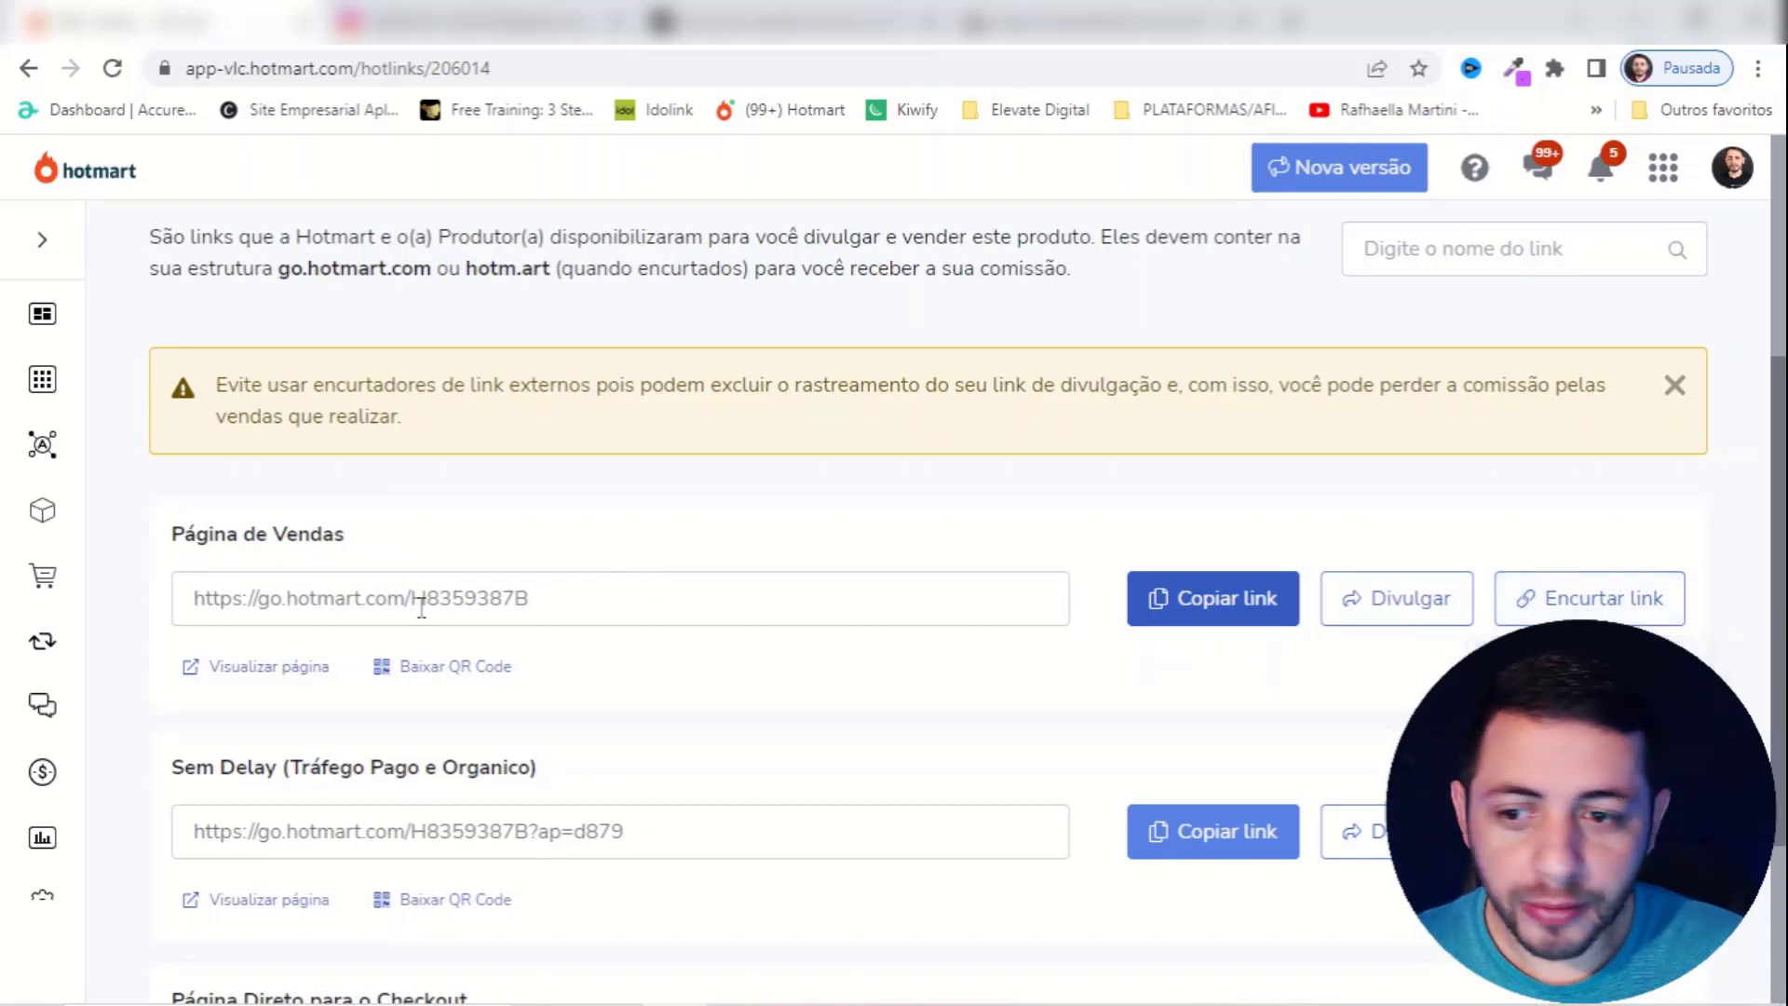
pyautogui.click(1586, 610)
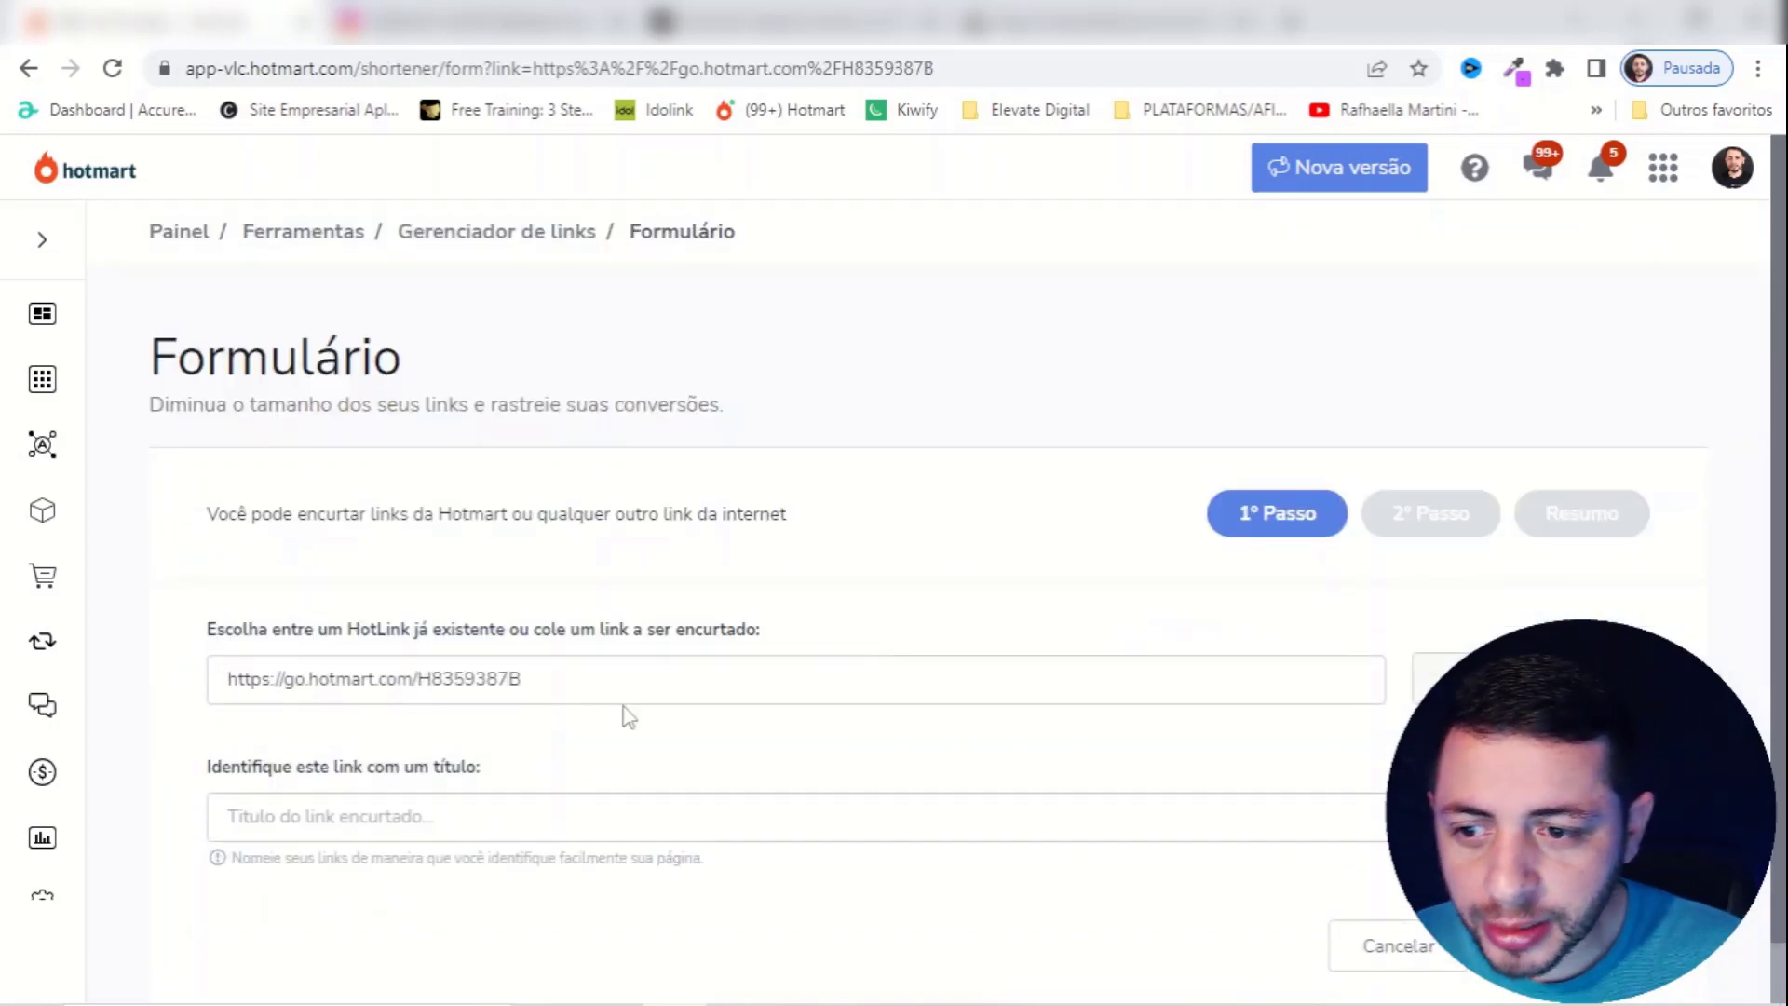
pyautogui.scroll(-1, 618, 710)
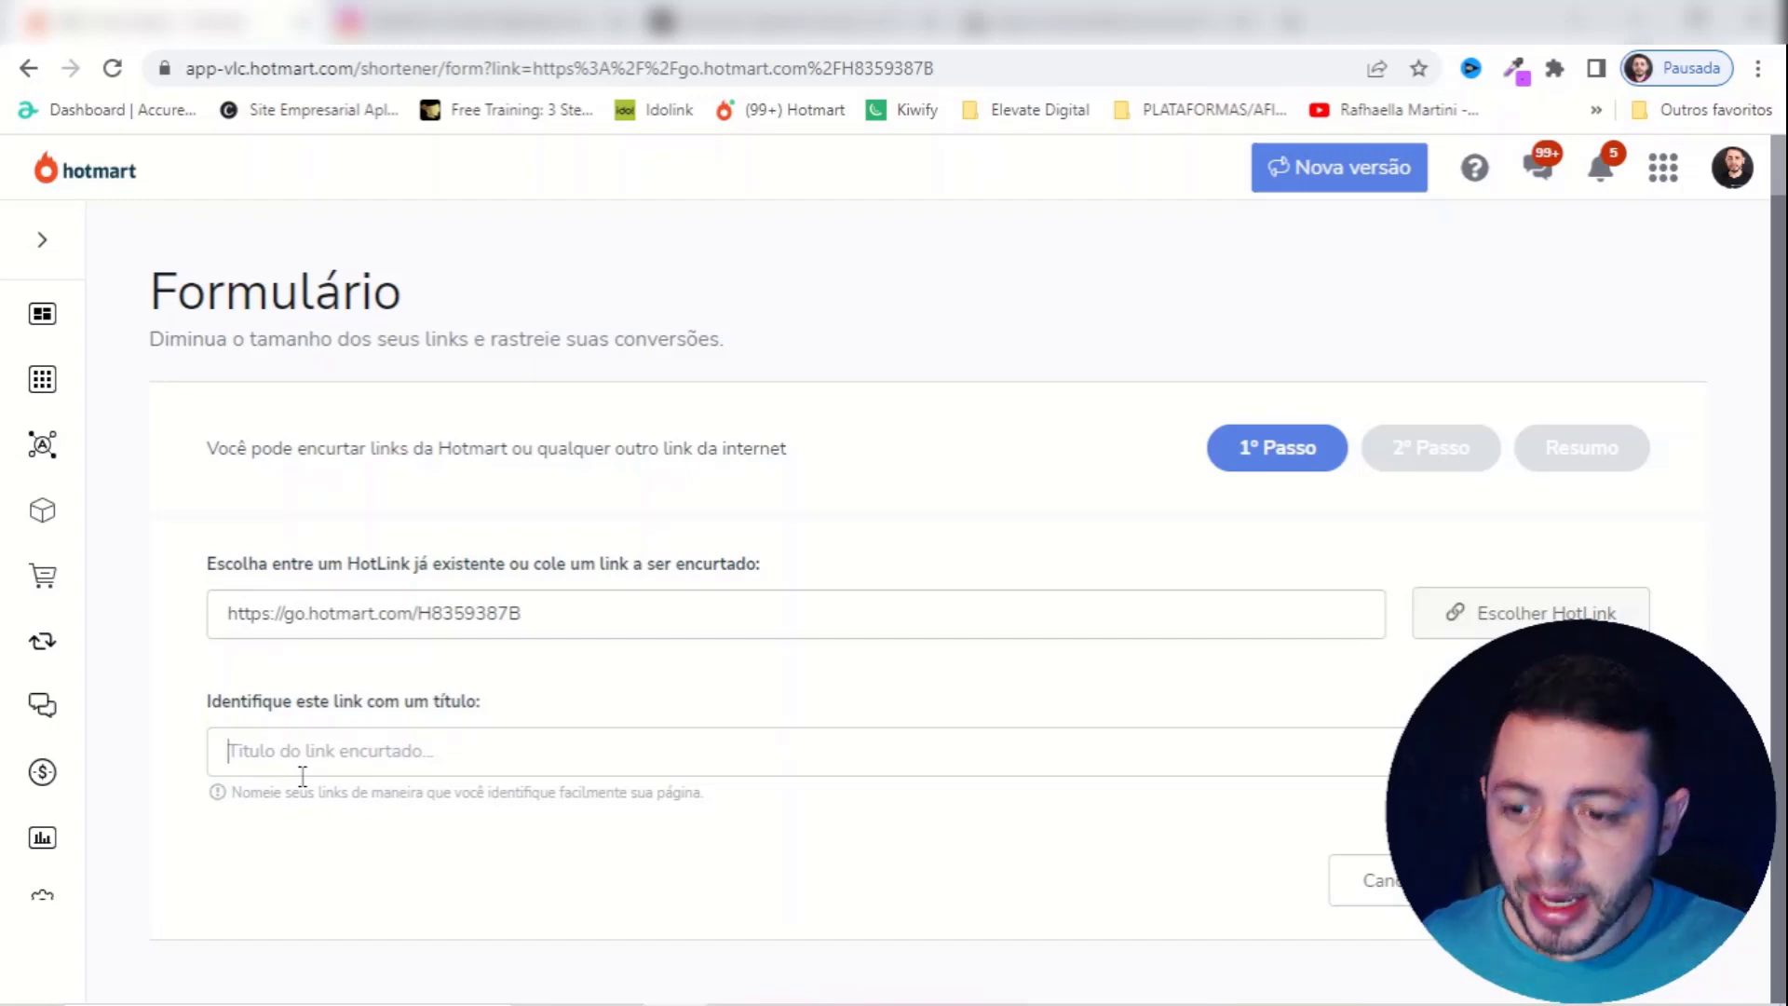
pyautogui.write('Metodo fan')
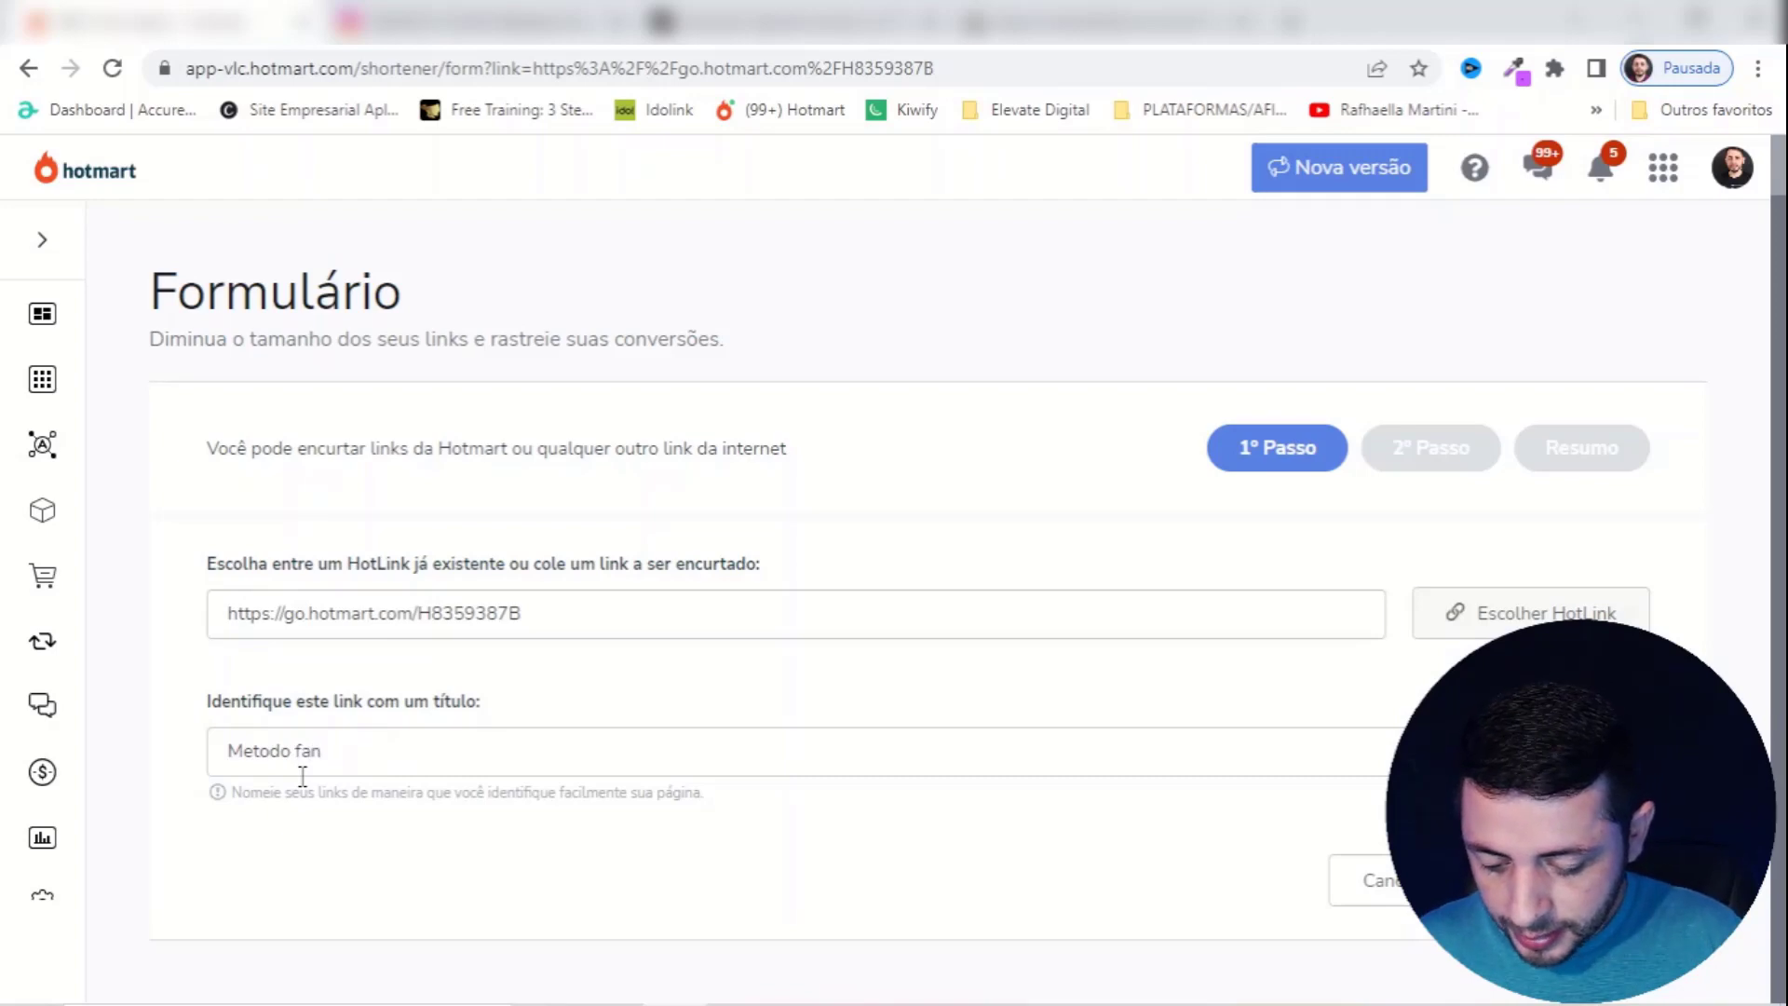
pyautogui.write('art')
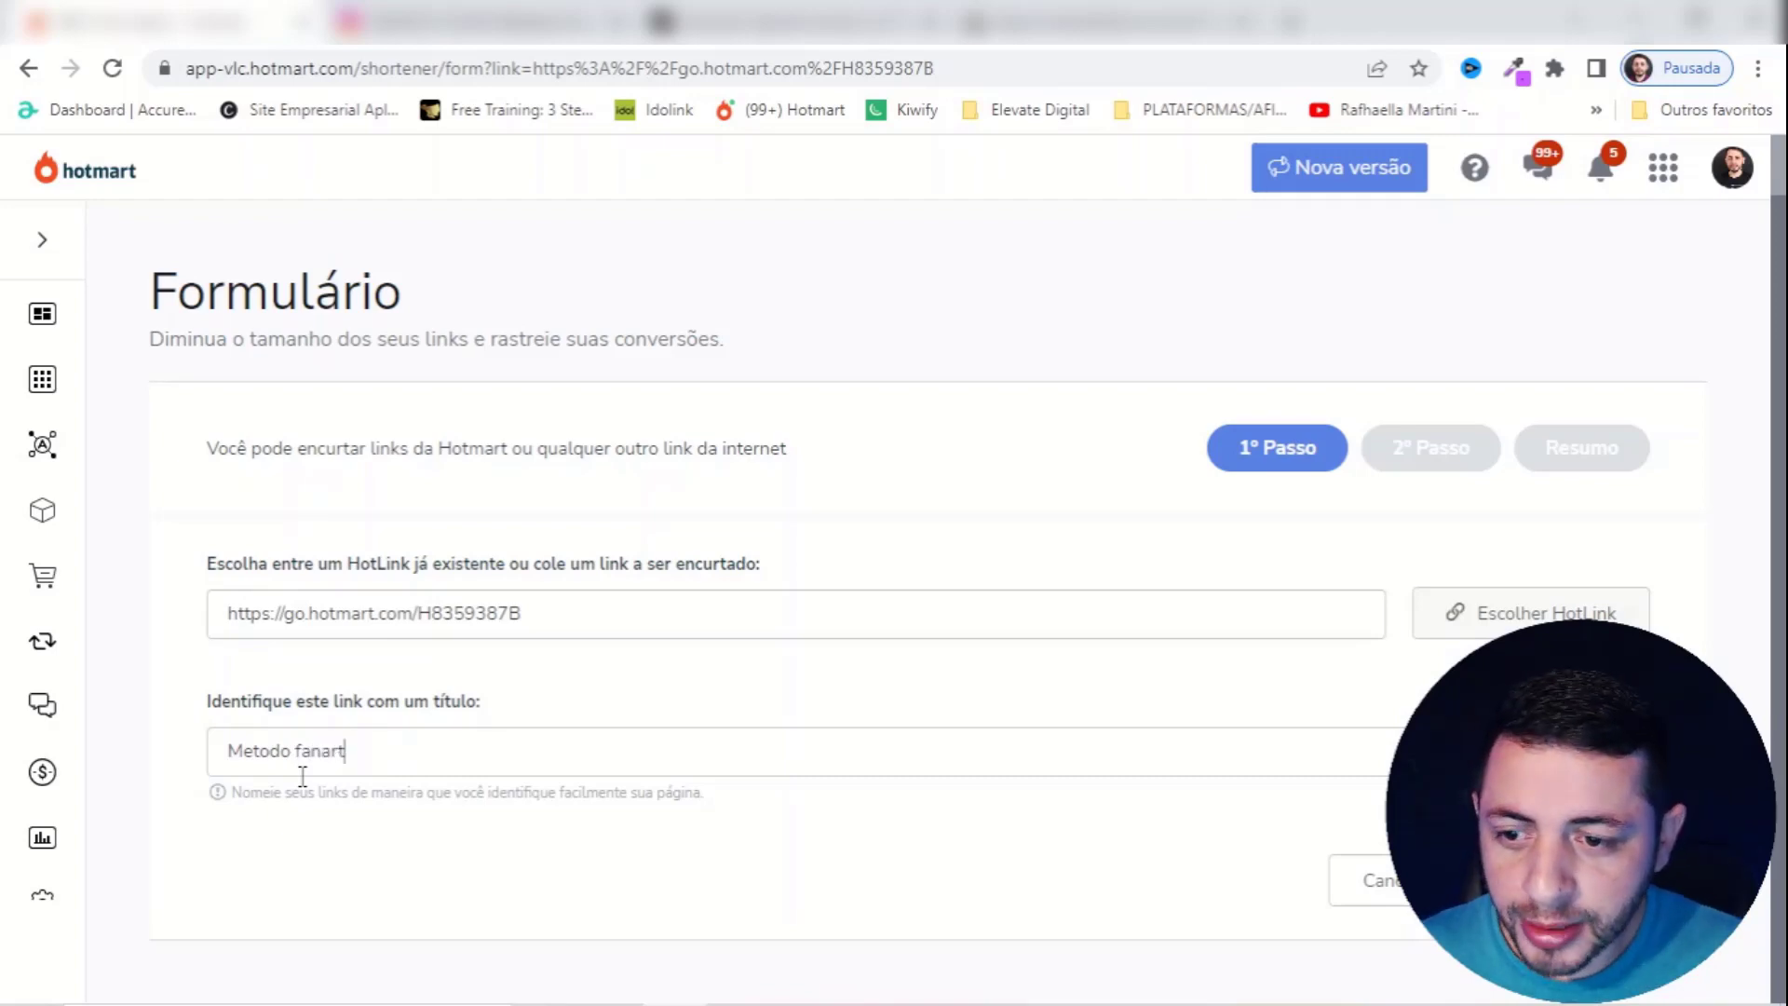
pyautogui.click(1565, 880)
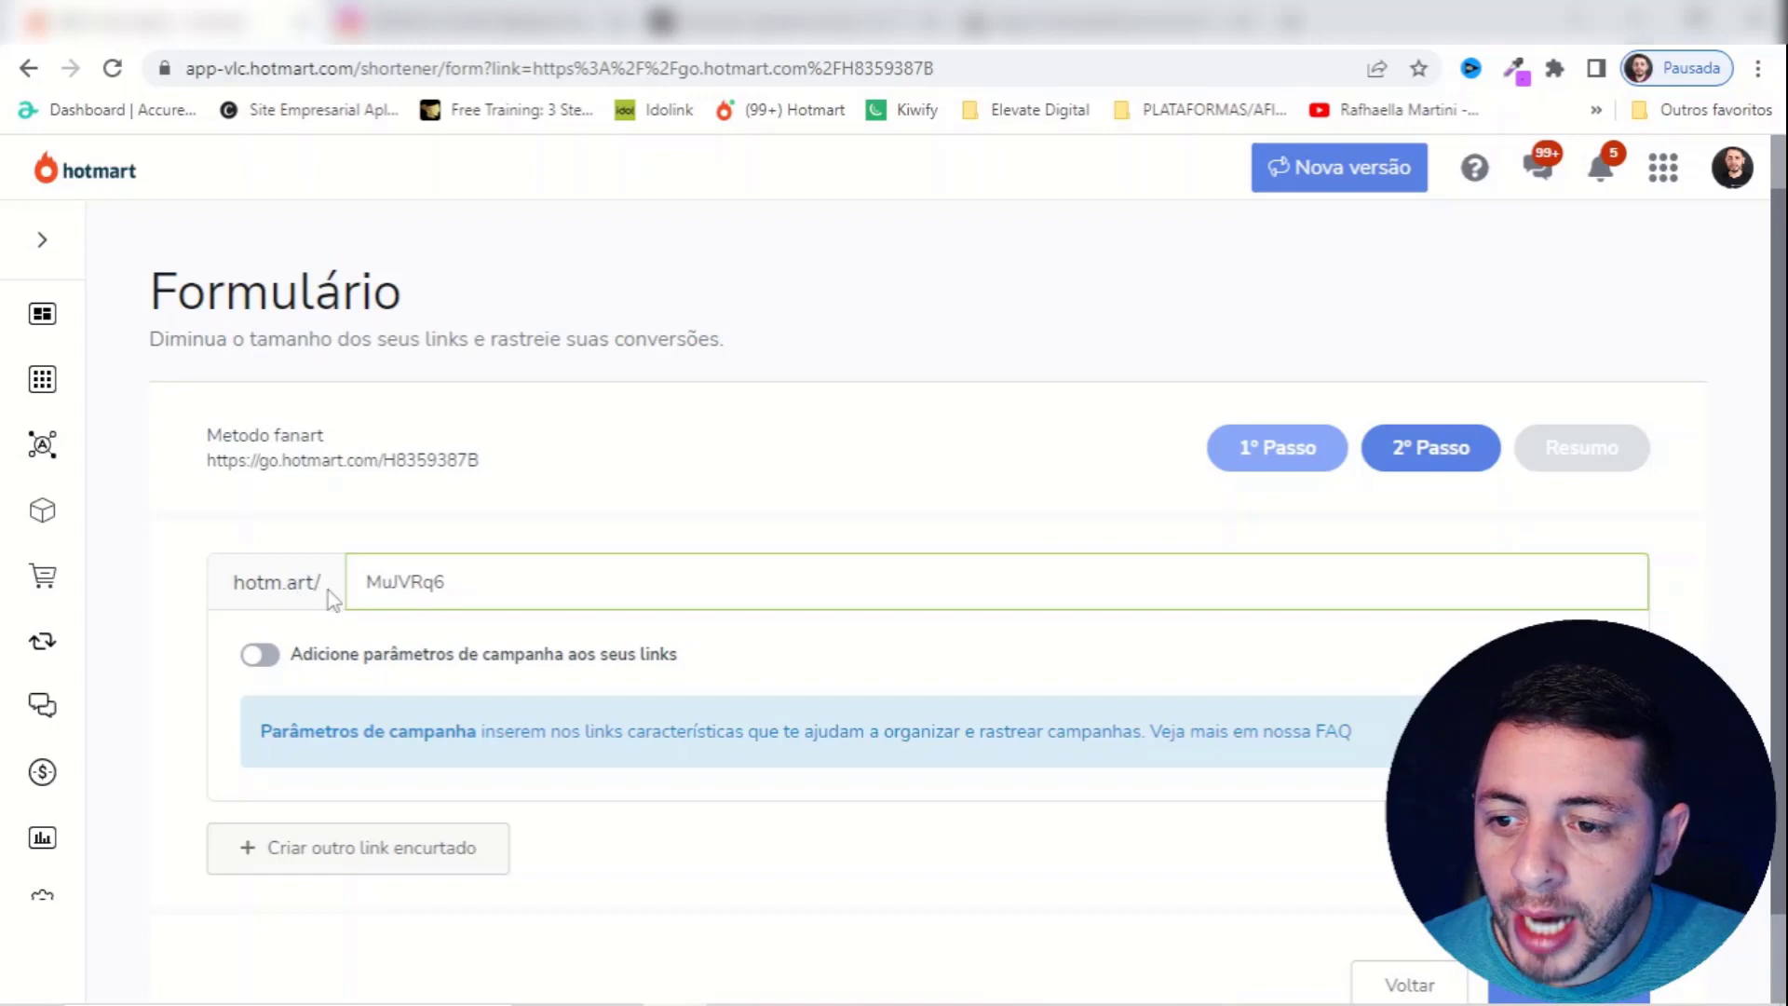
# - Replace the short link's suggested ending with metodofanart
pyautogui.moveTo(476, 580); pyautogui.dragTo(361, 578)
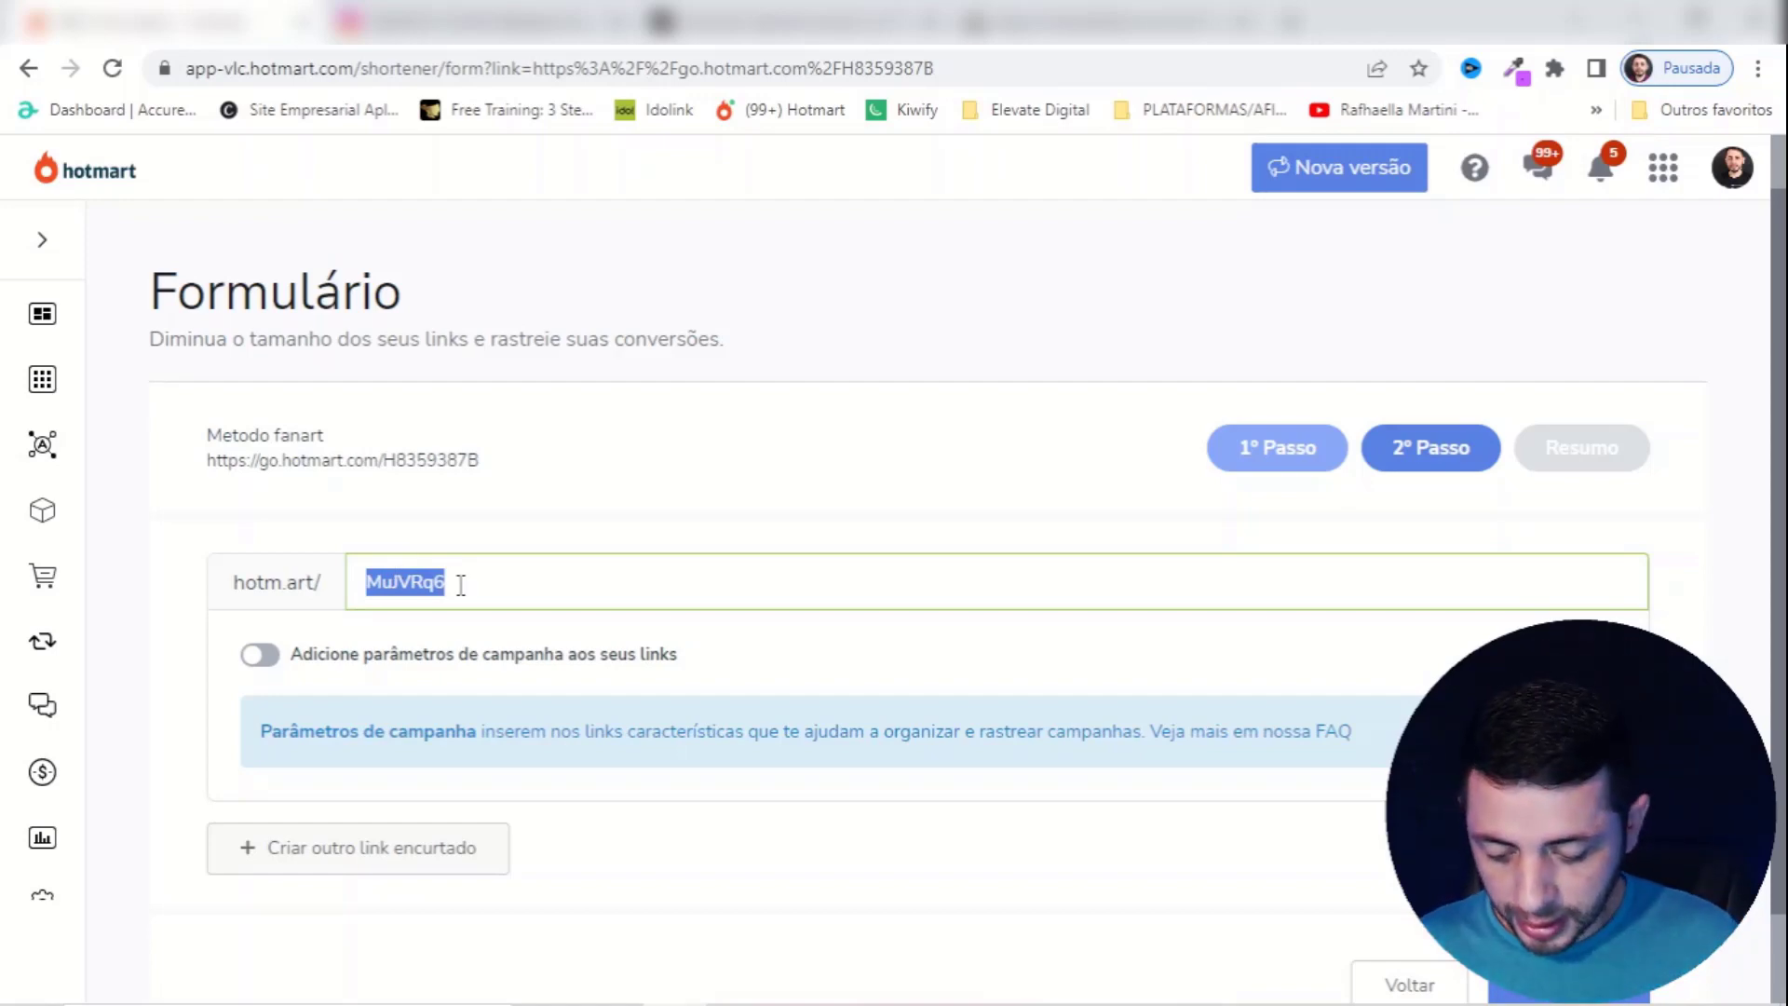
pyautogui.write('metodo')
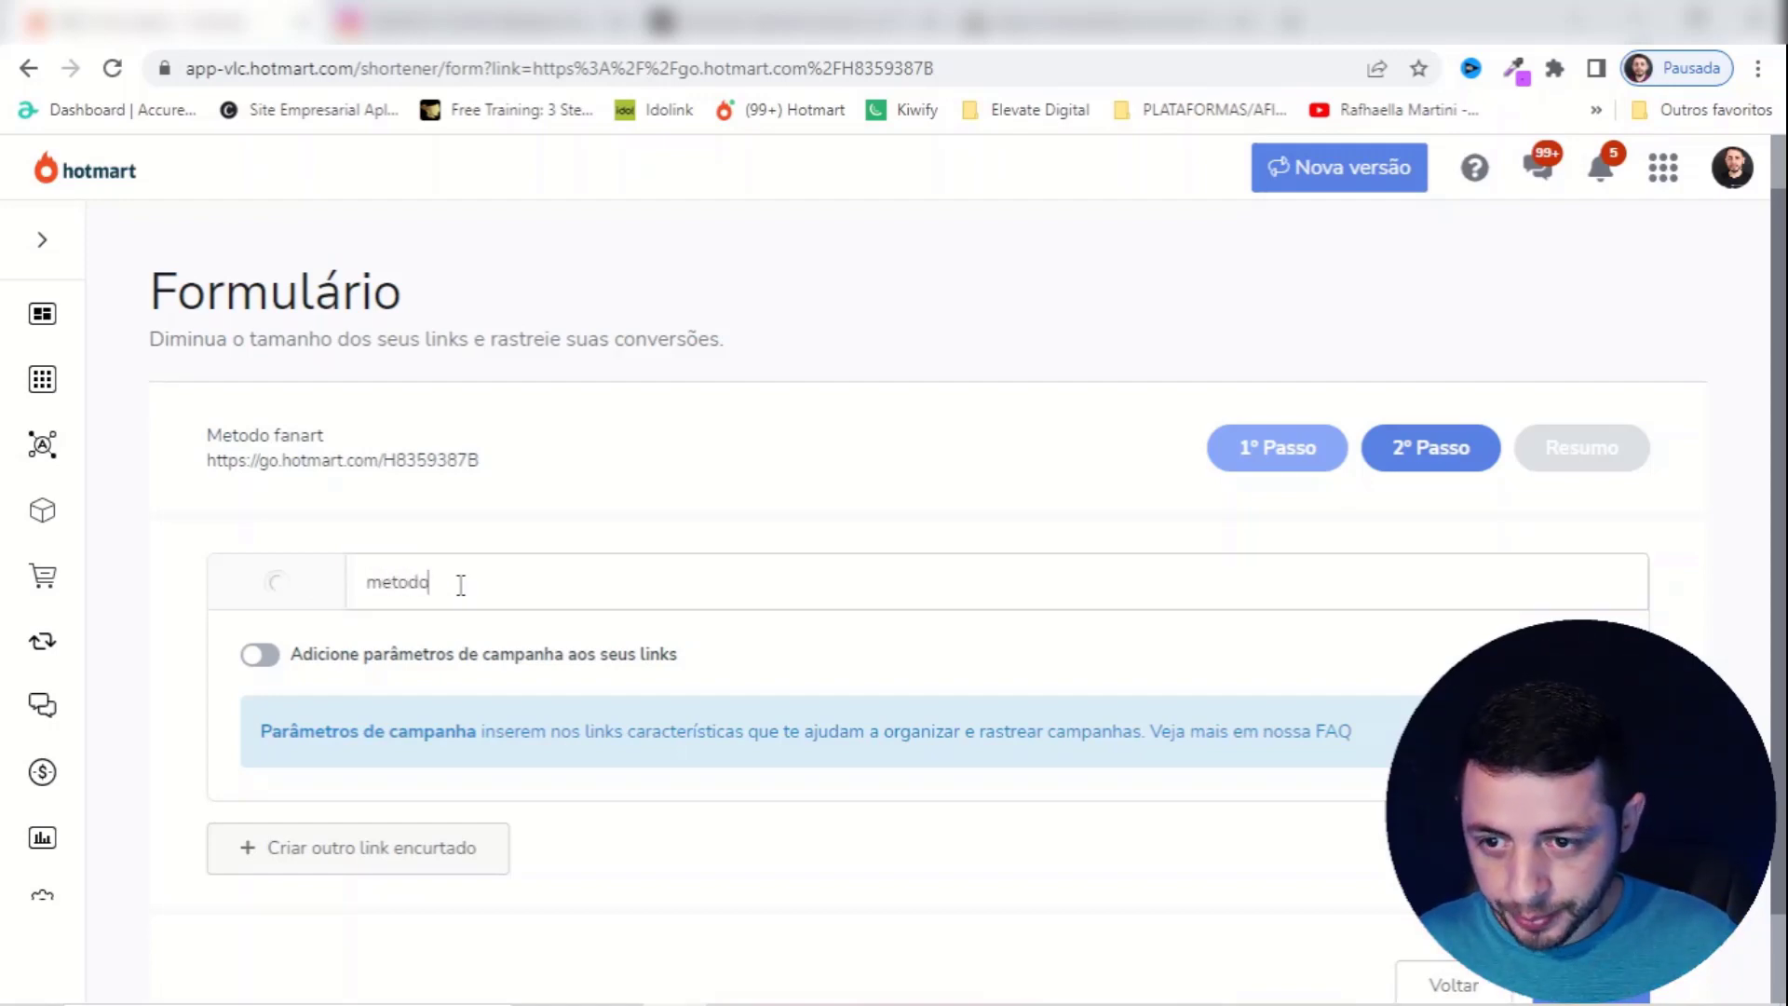
pyautogui.write('fanart')
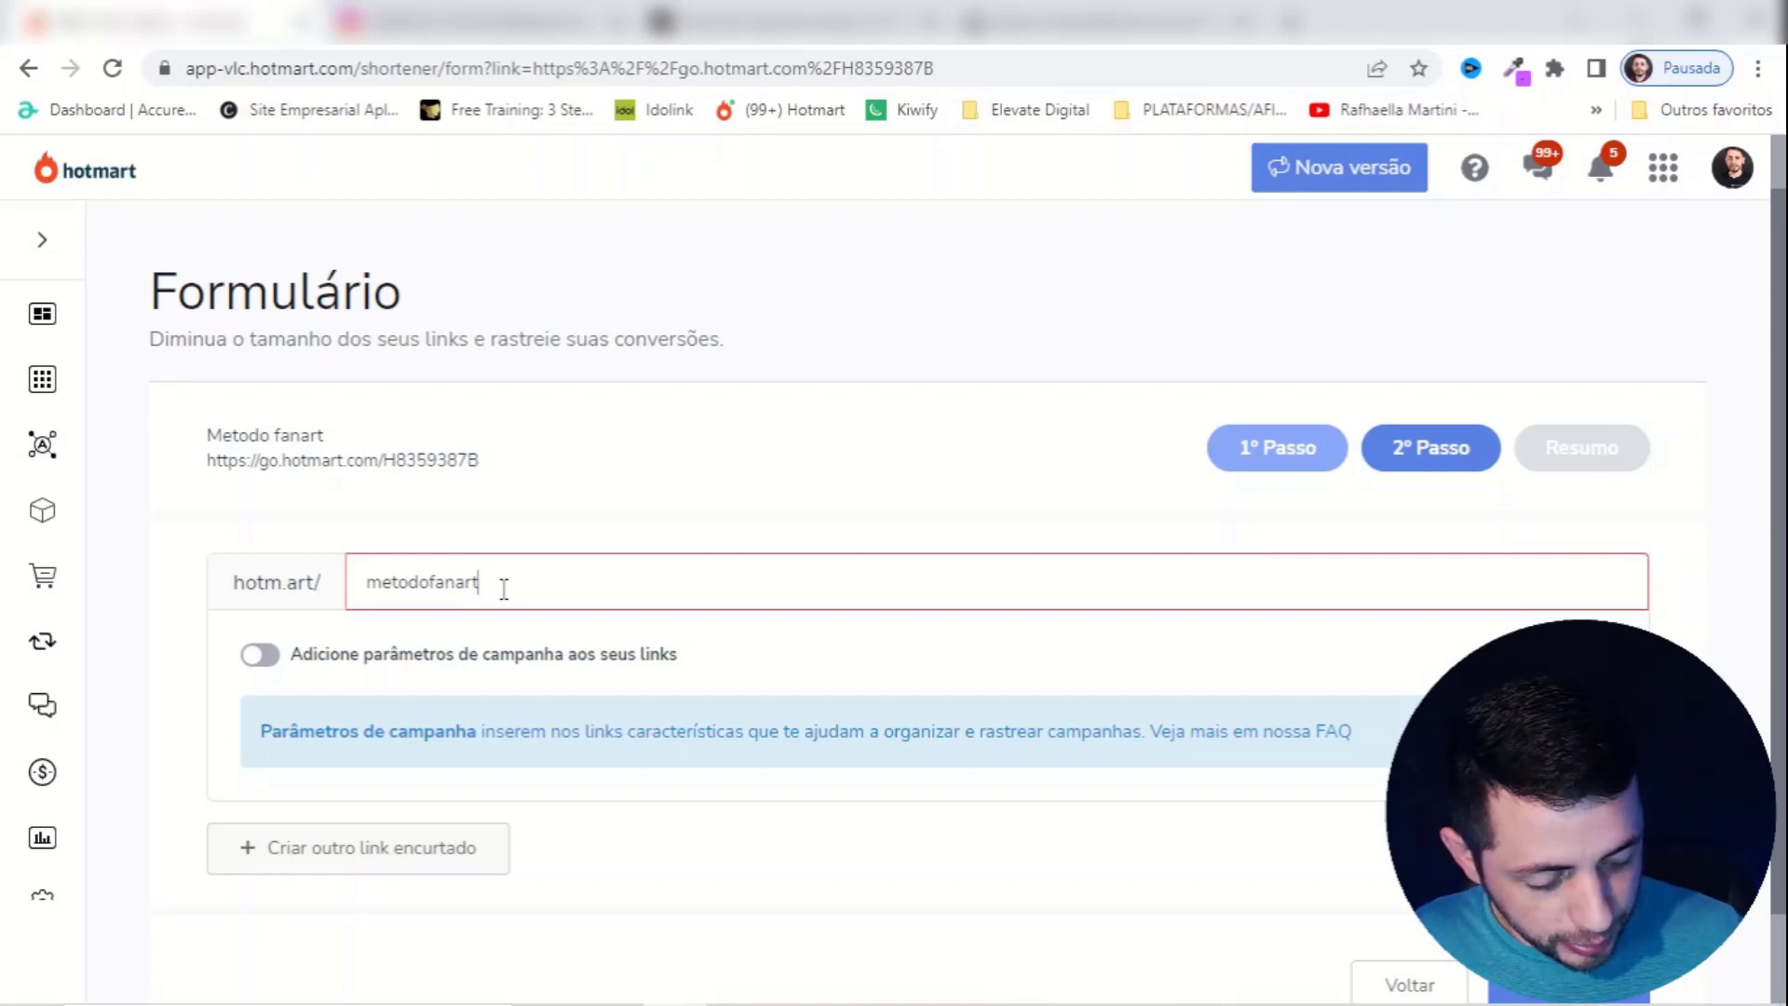
# - Try metodofanart2.0 as the short link's ending and remove the added 2.0
pyautogui.write('2.0')
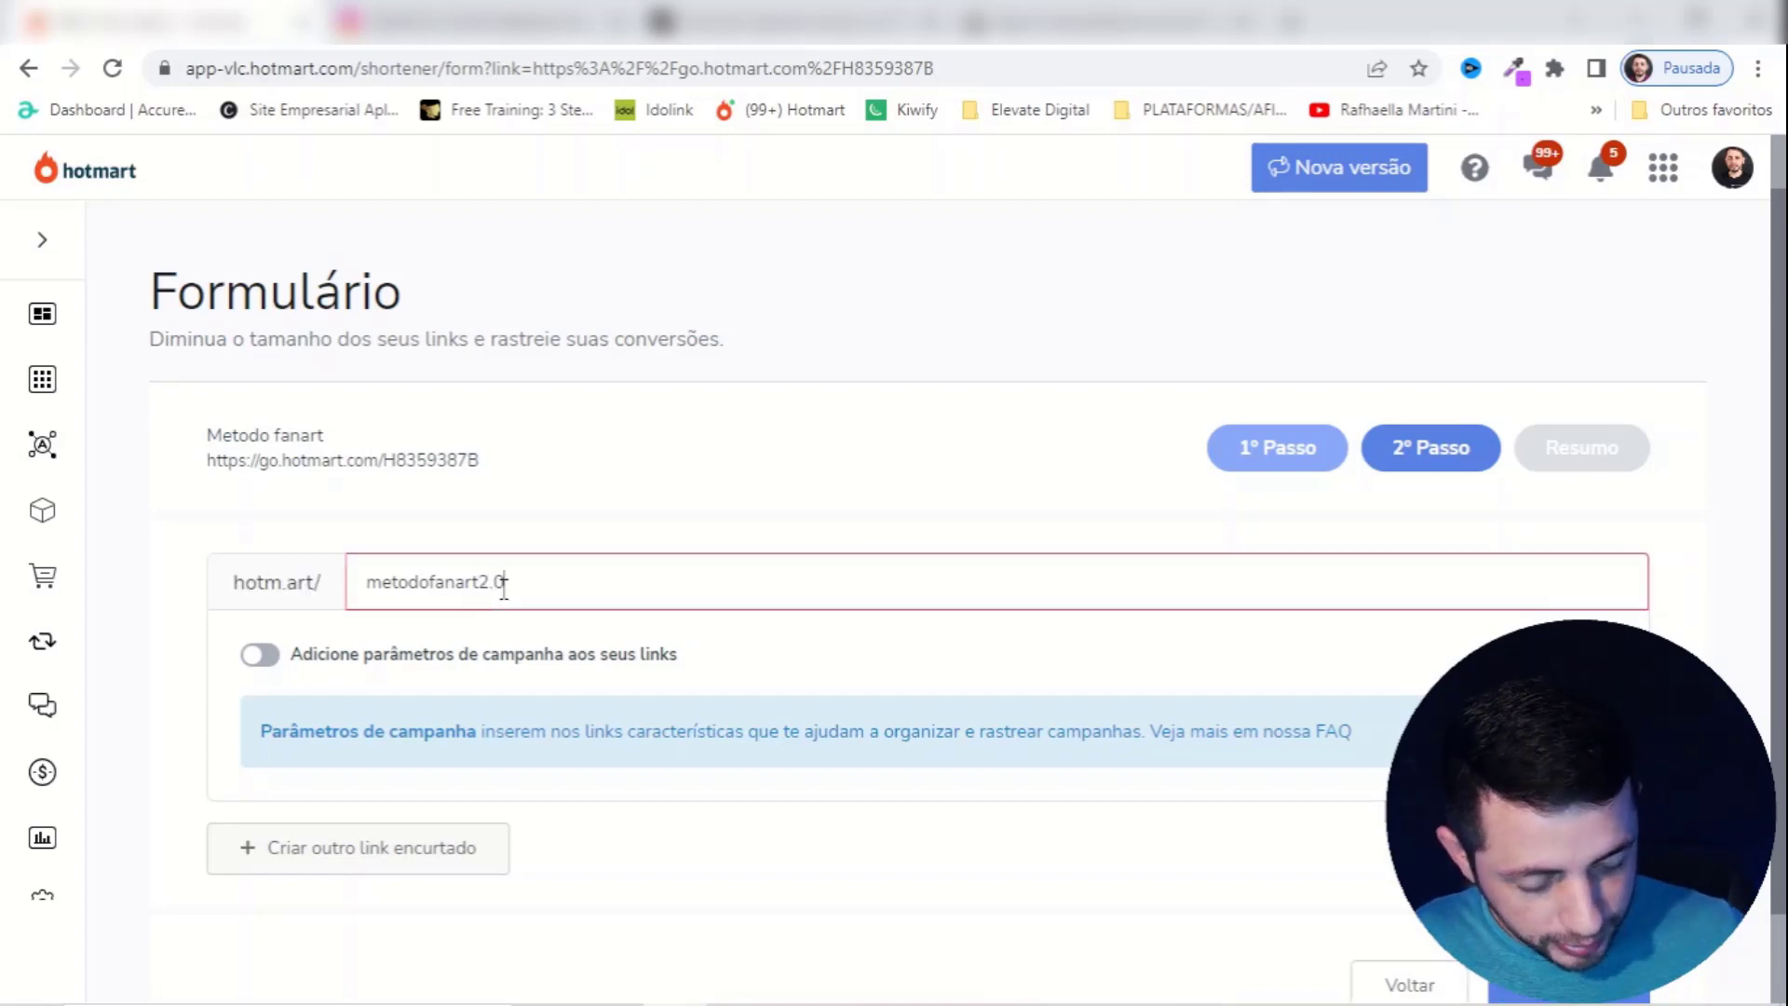
pyautogui.write('0')
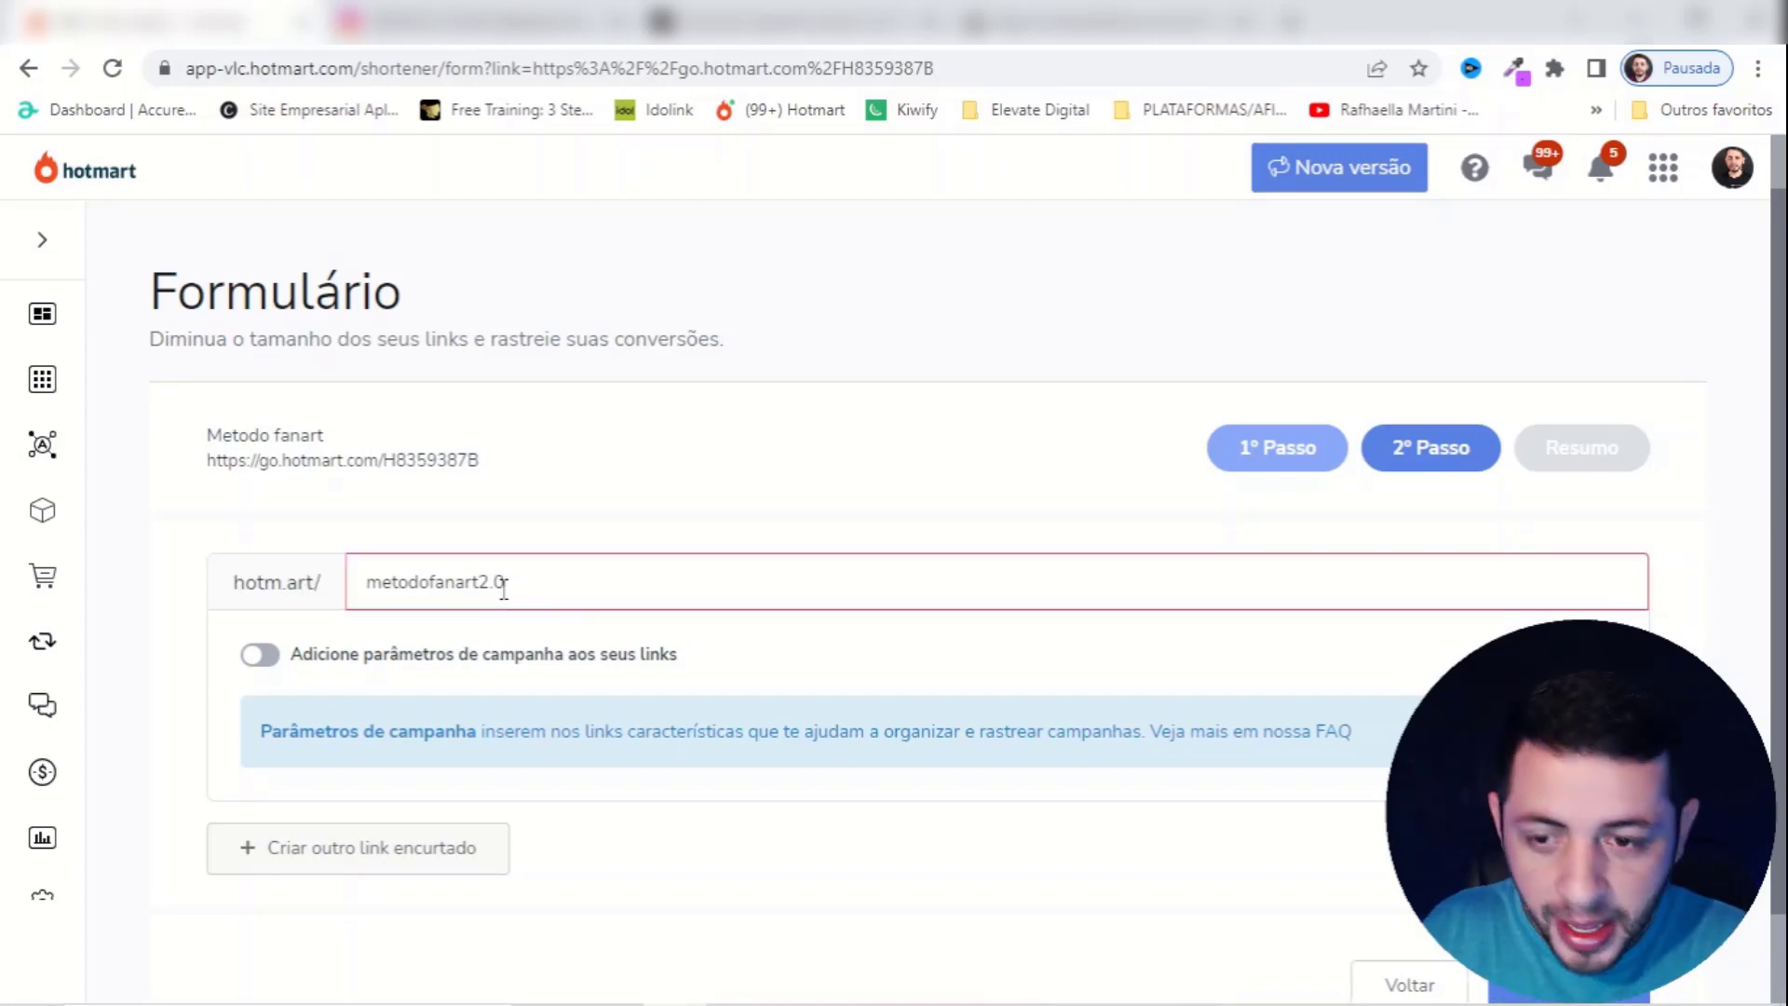
pyautogui.press('BackSpace')
pyautogui.press('BackSpace')
pyautogui.press('BackSpace')
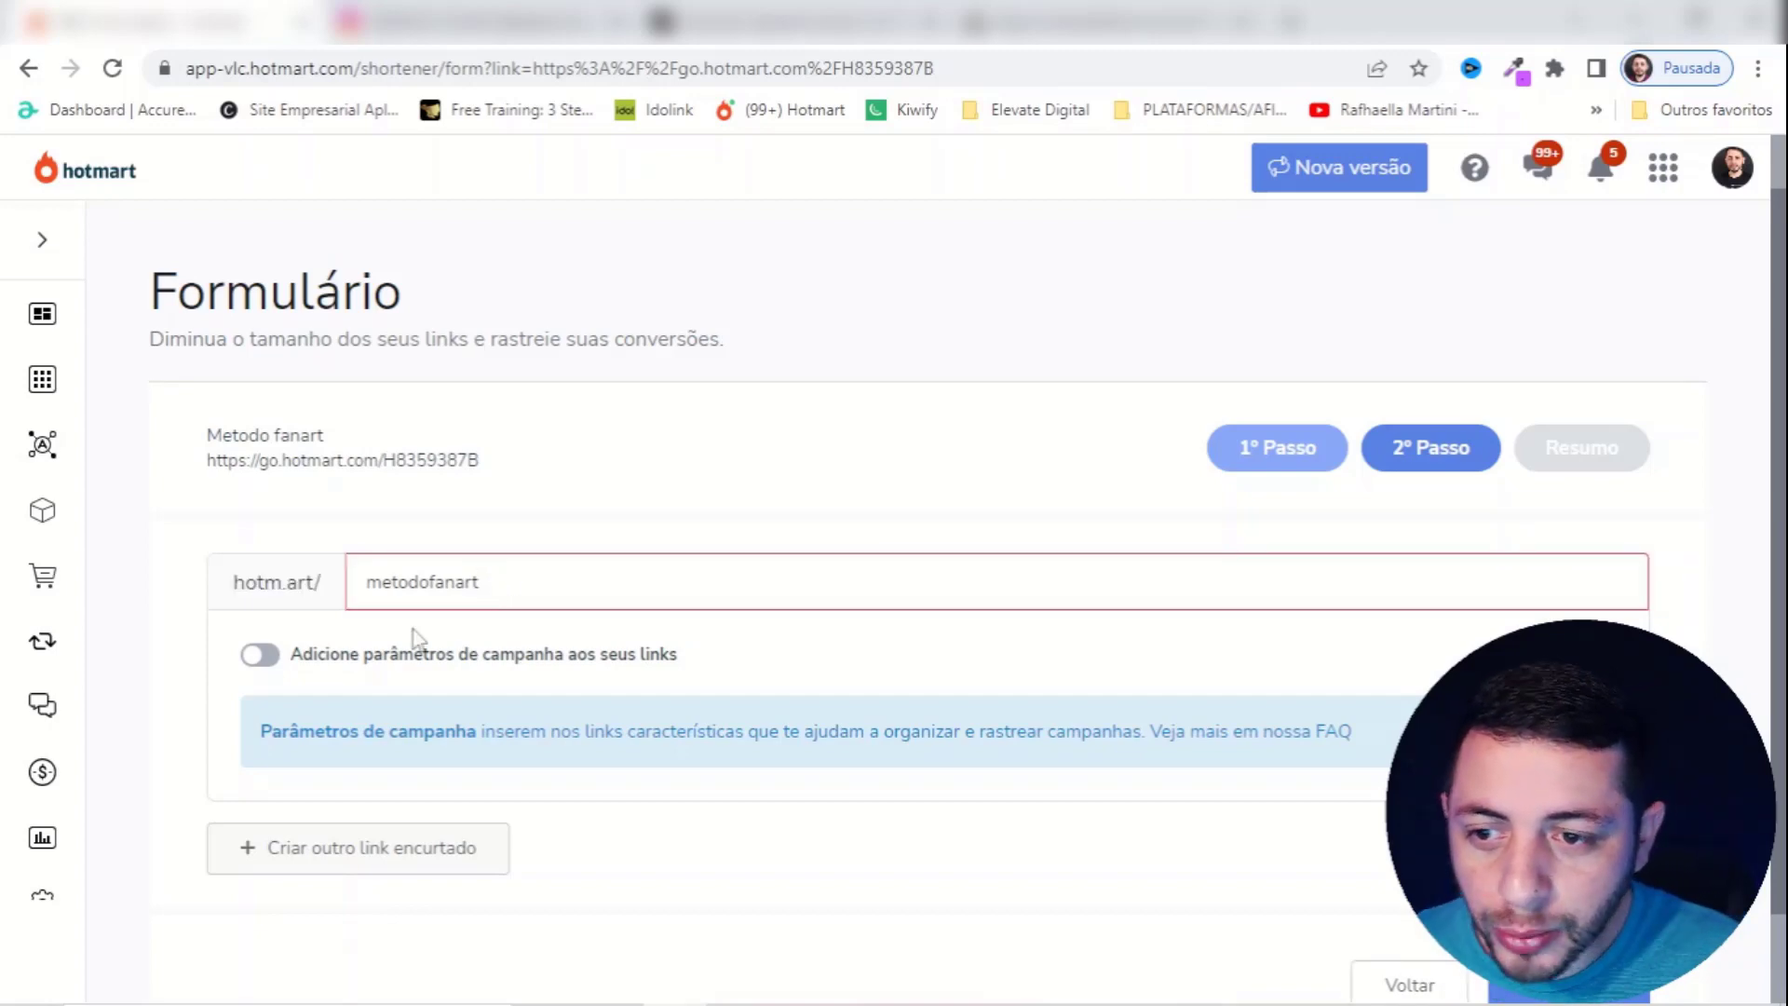
# - Change the short link's ending to metodo-fanart-com and turn on campaign parameters for the link
pyautogui.click(429, 583)
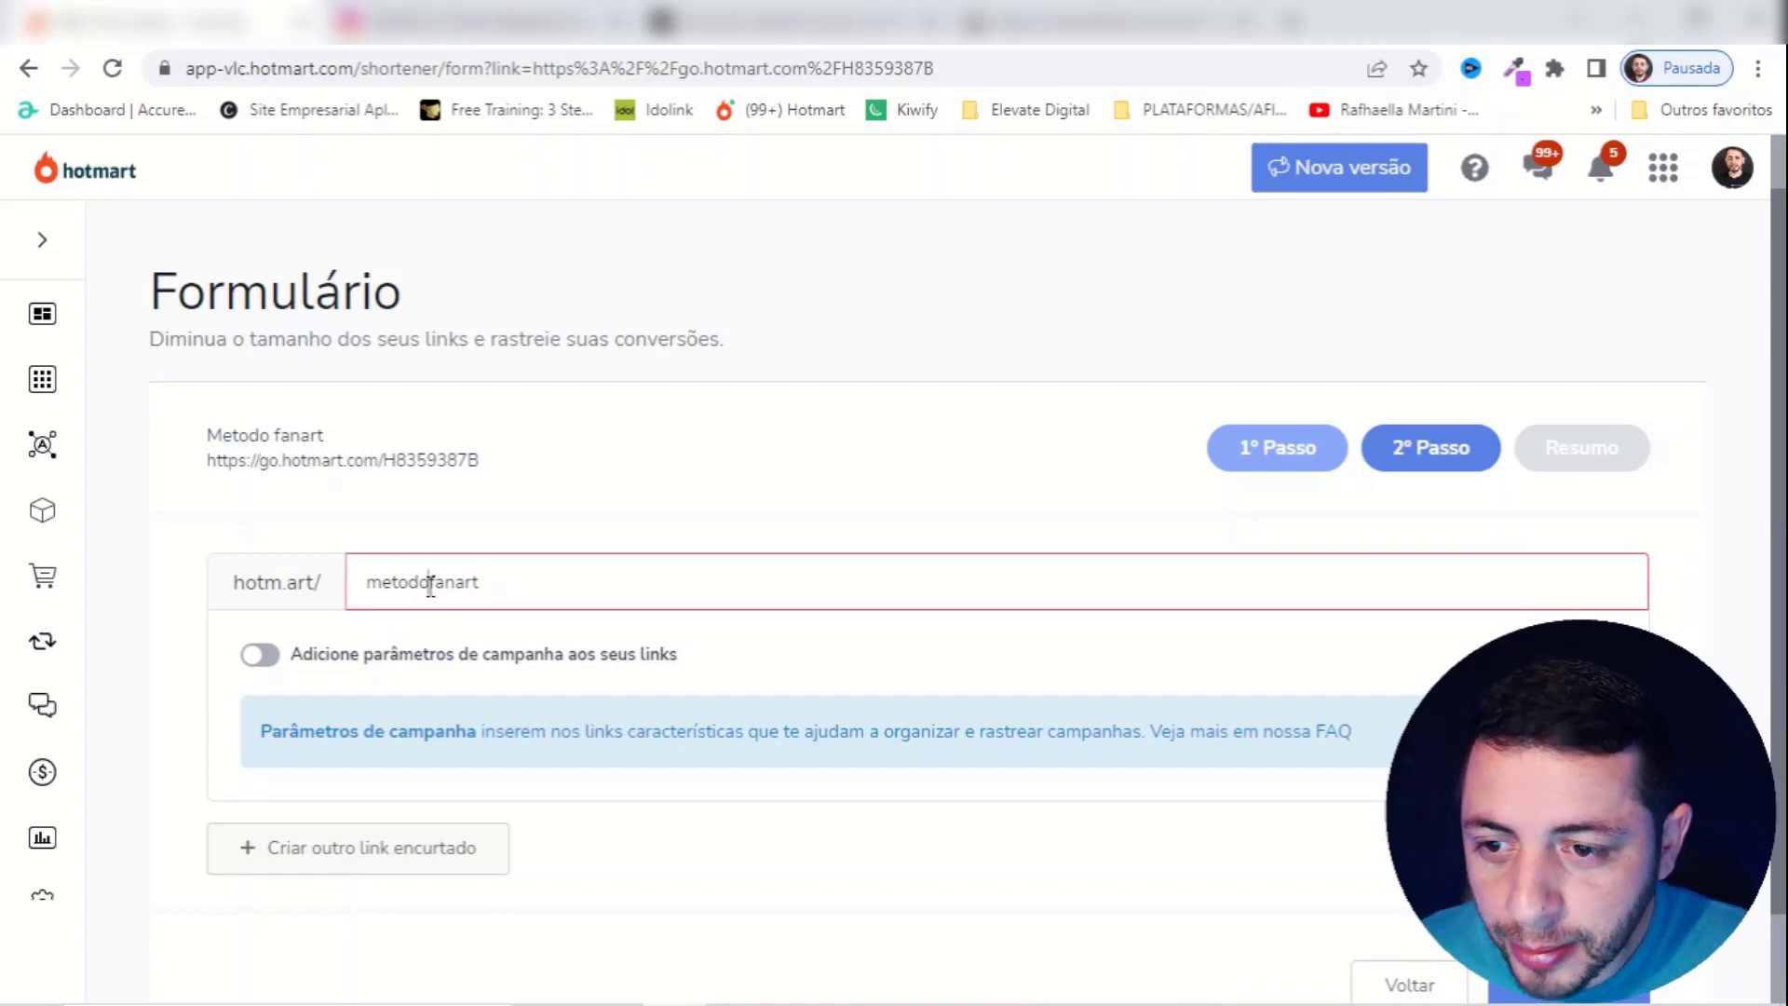
pyautogui.write('_')
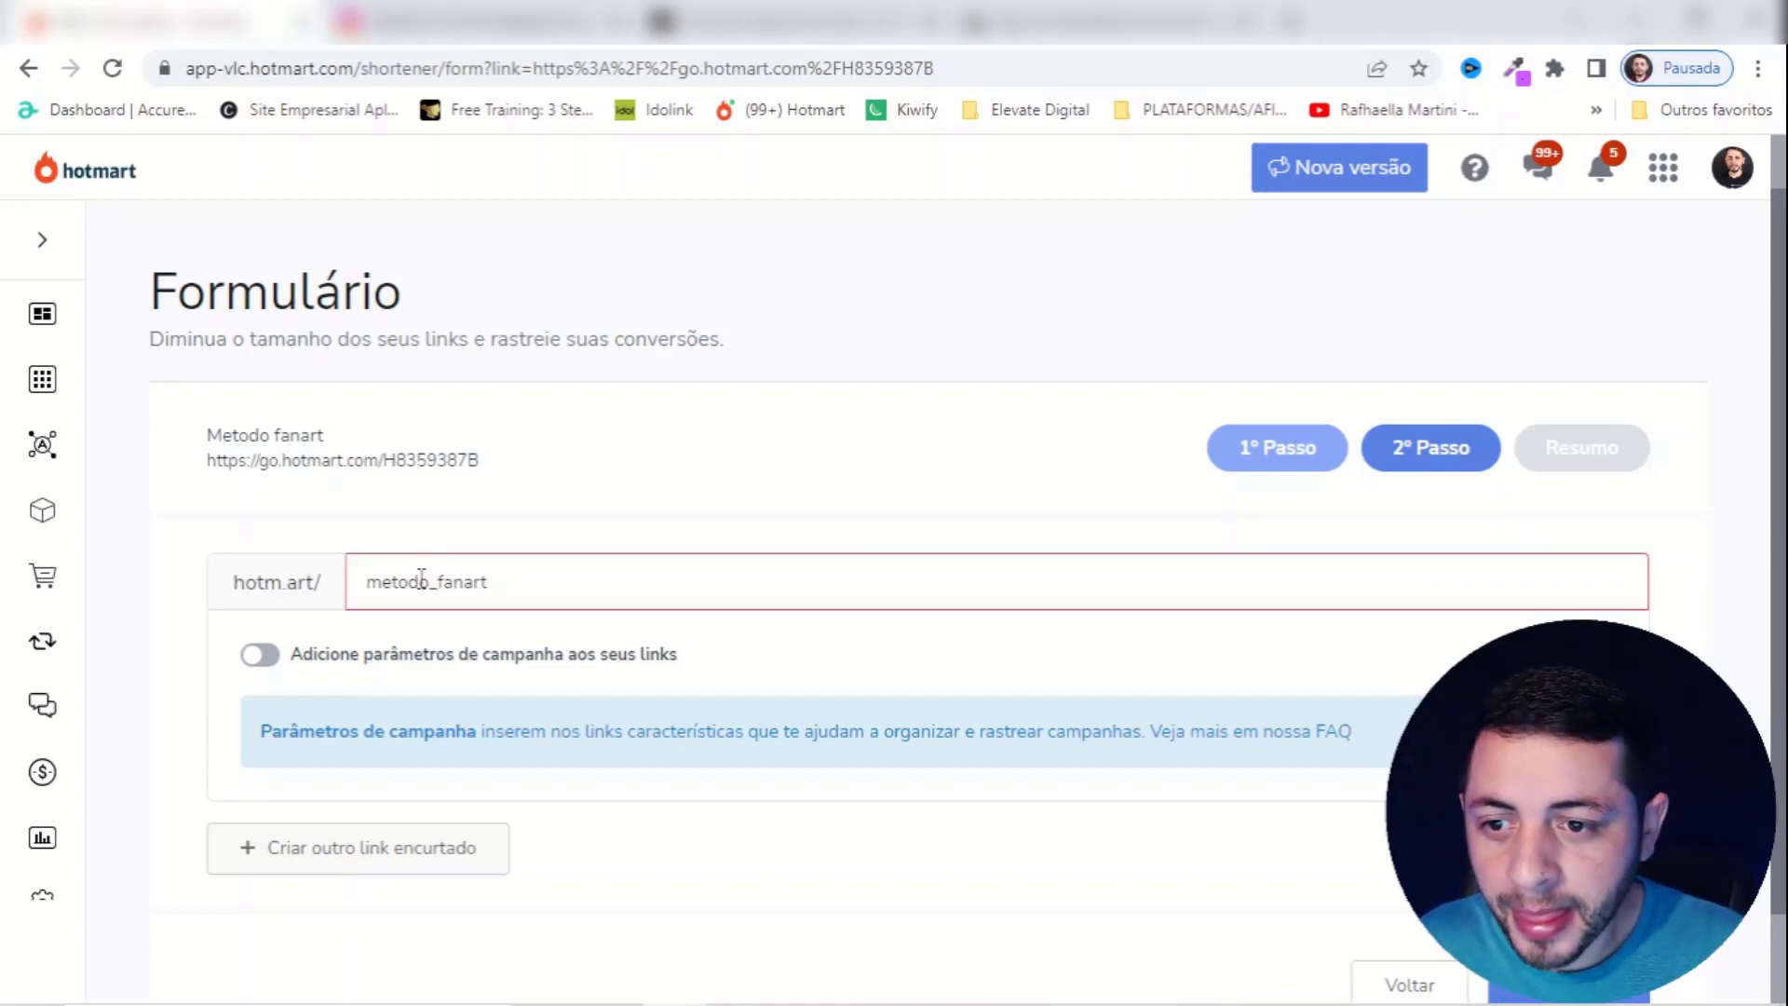
pyautogui.press('BackSpace')
pyautogui.write('-')
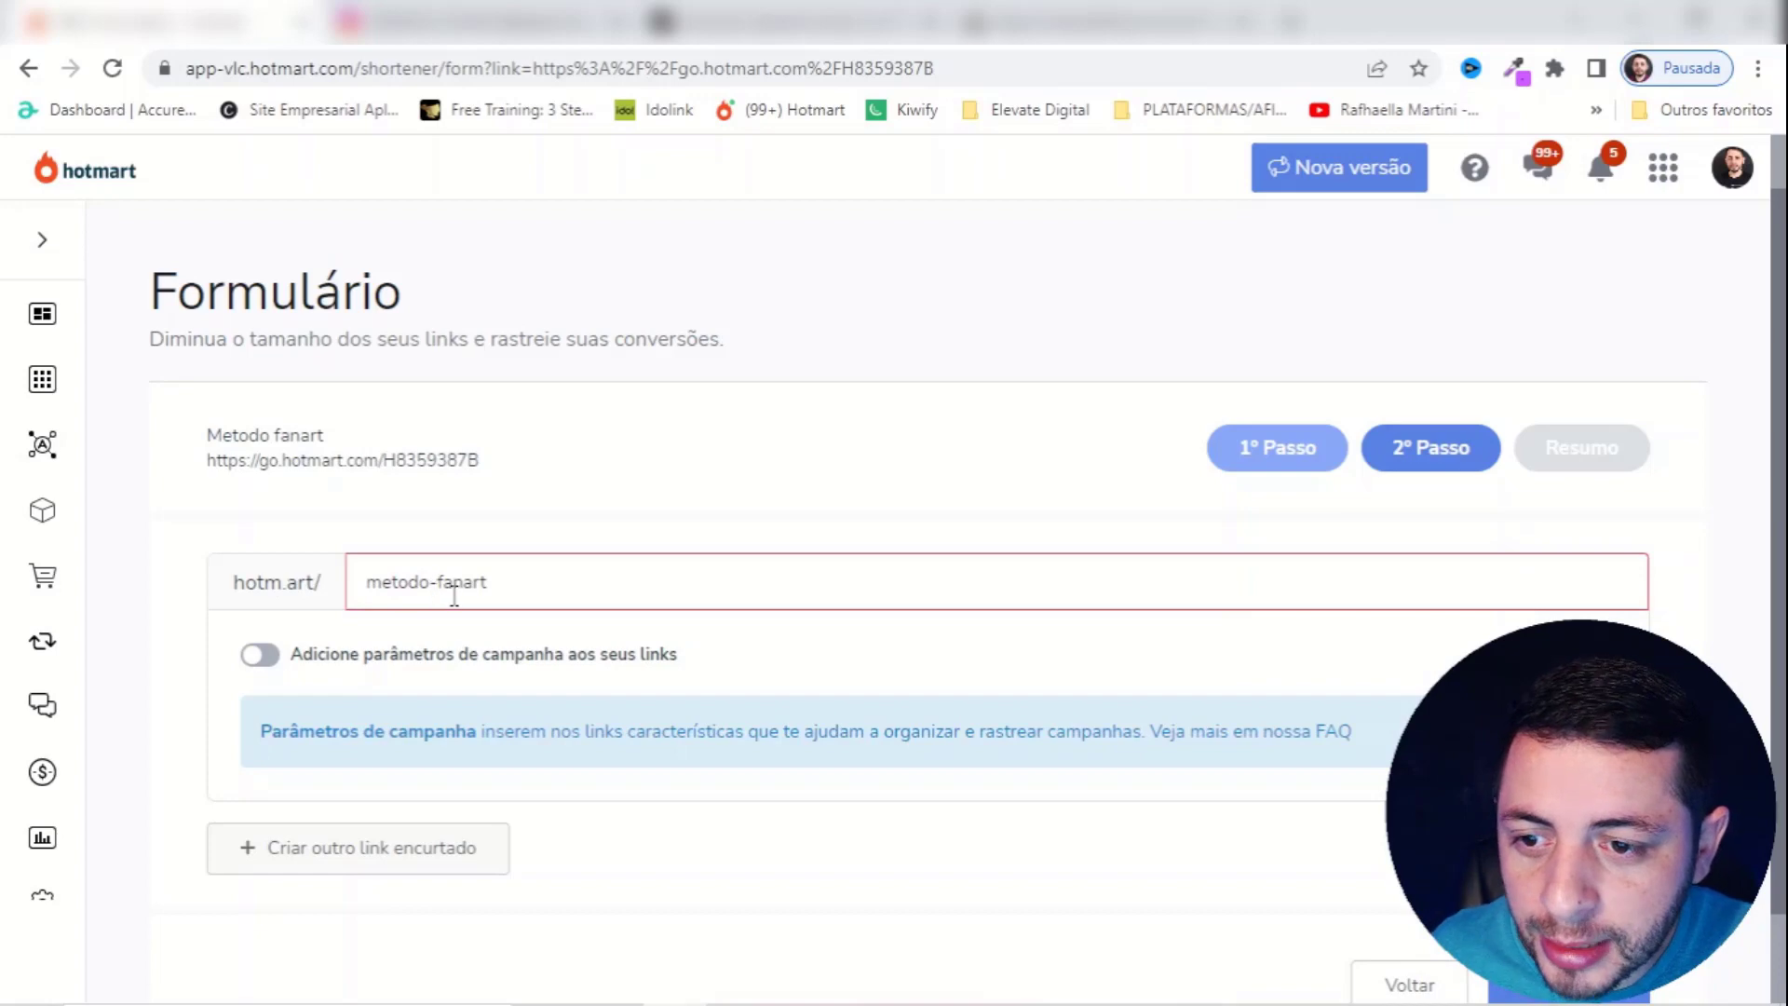
pyautogui.click(491, 585)
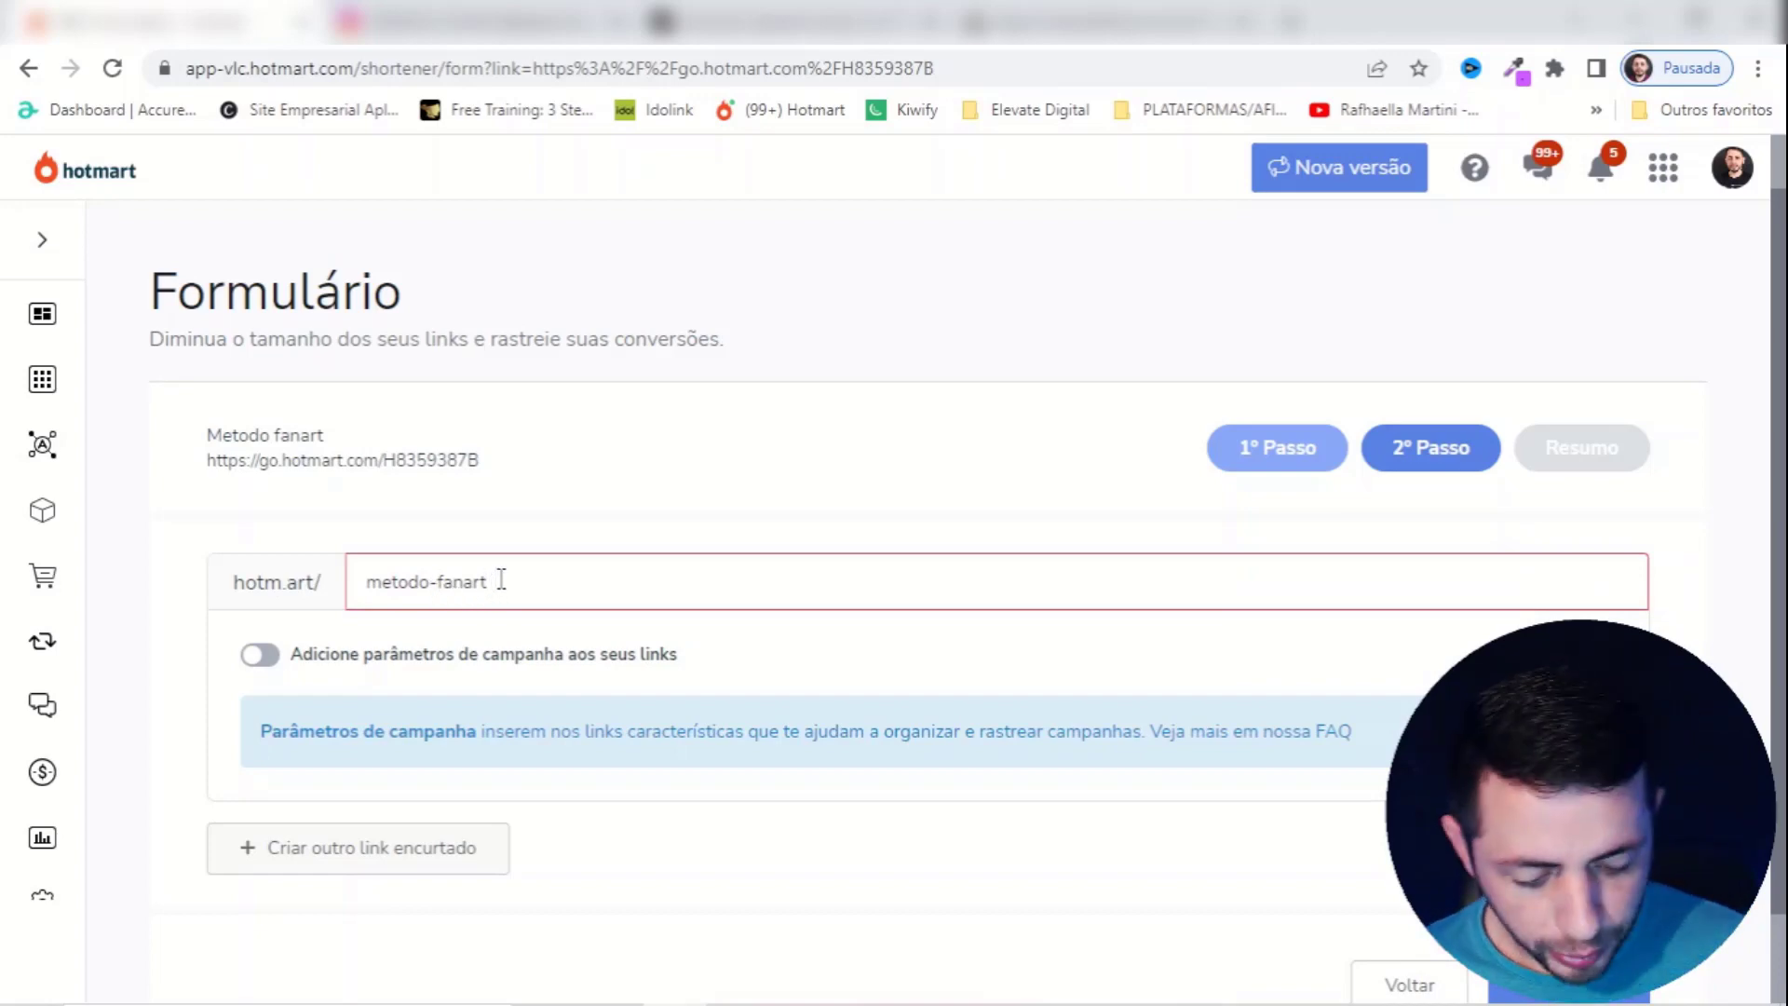
pyautogui.write('-')
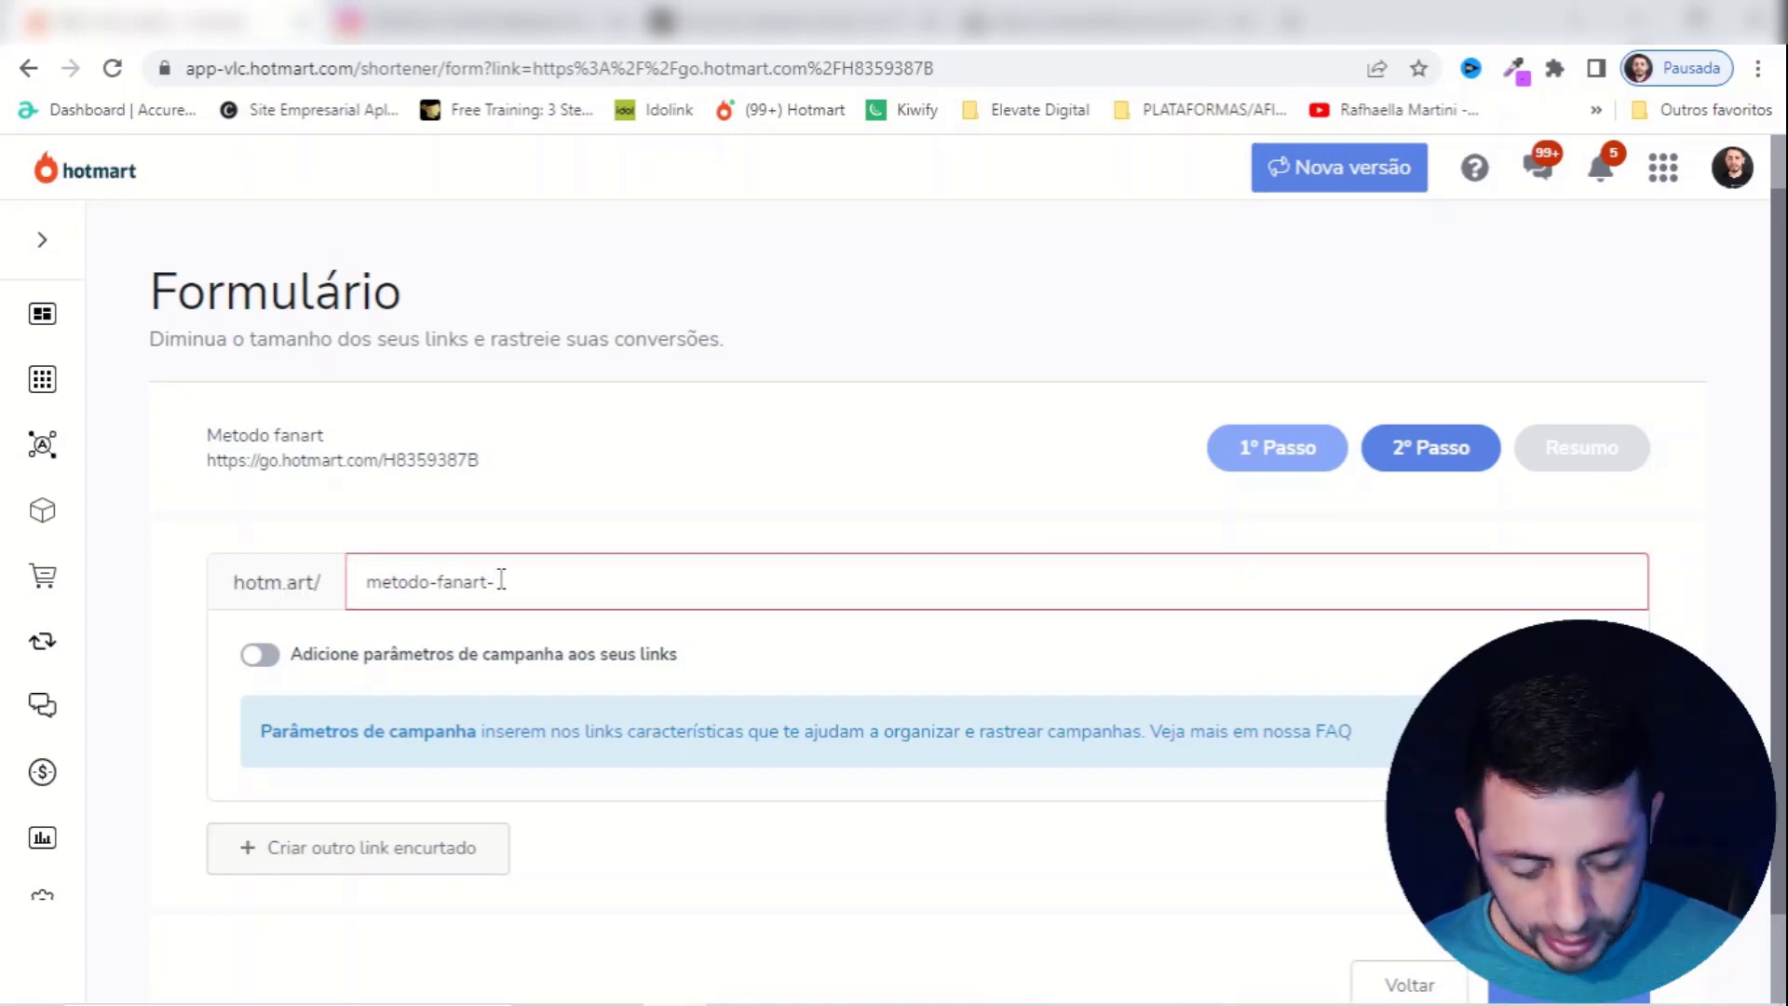
pyautogui.write('com')
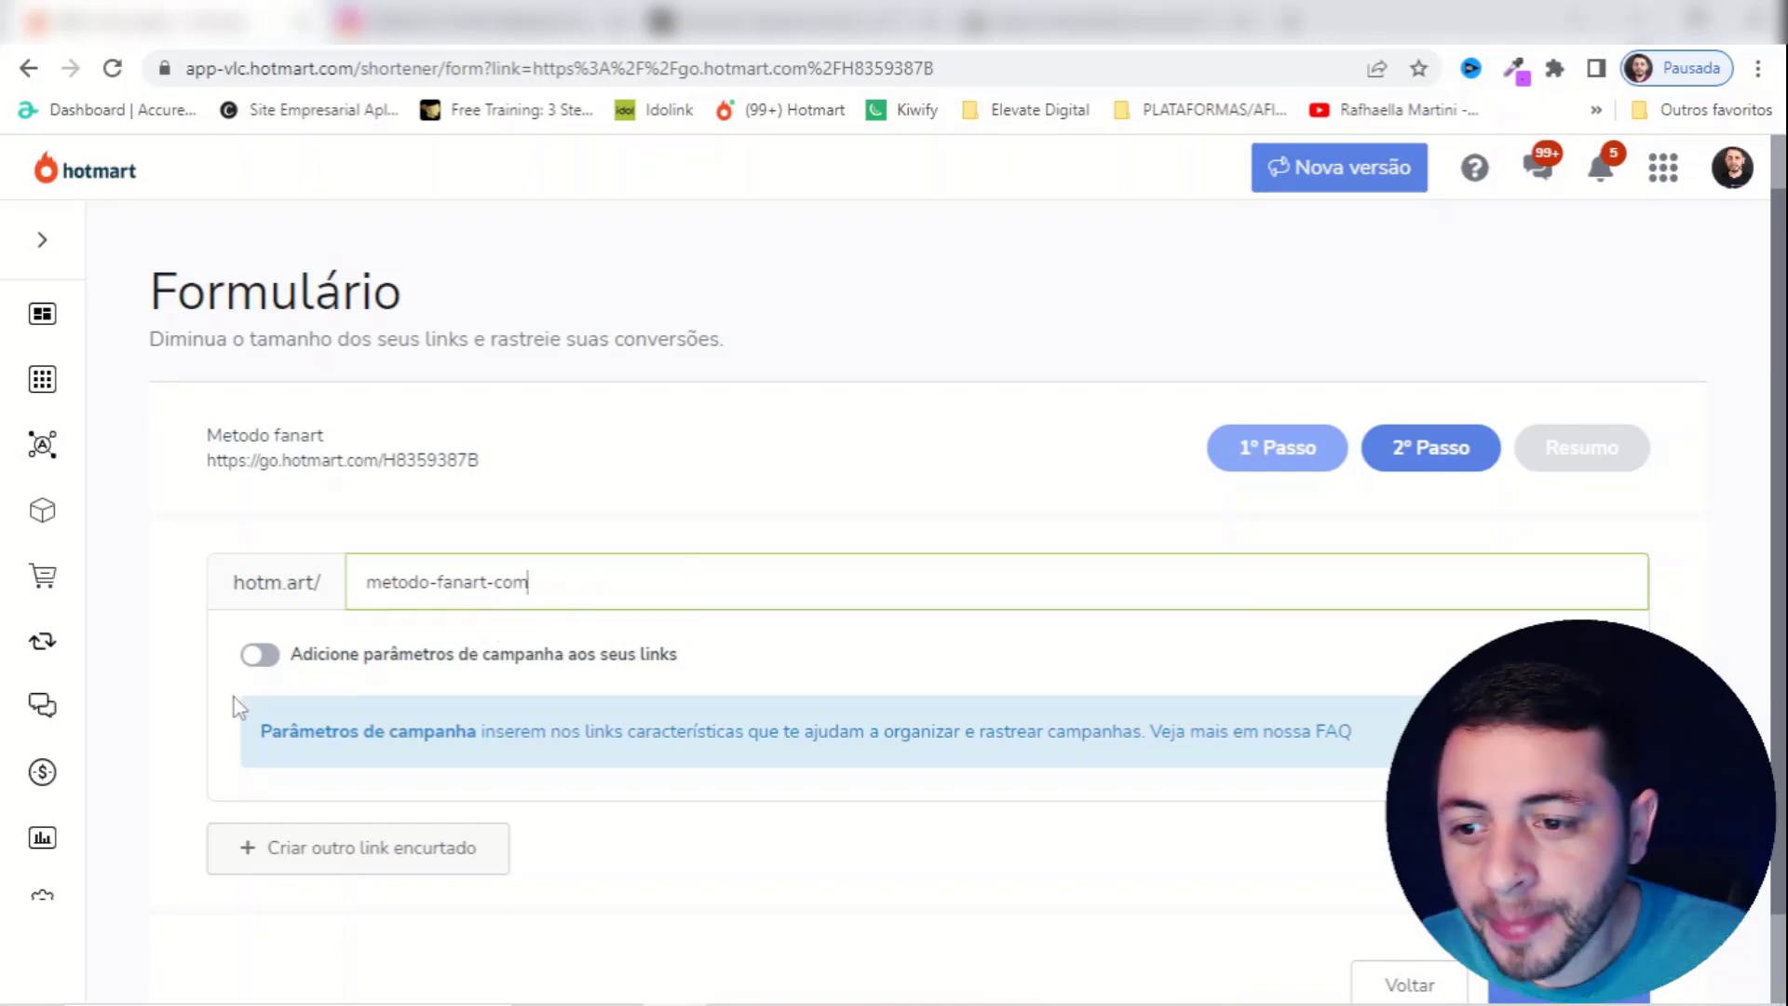
pyautogui.click(272, 661)
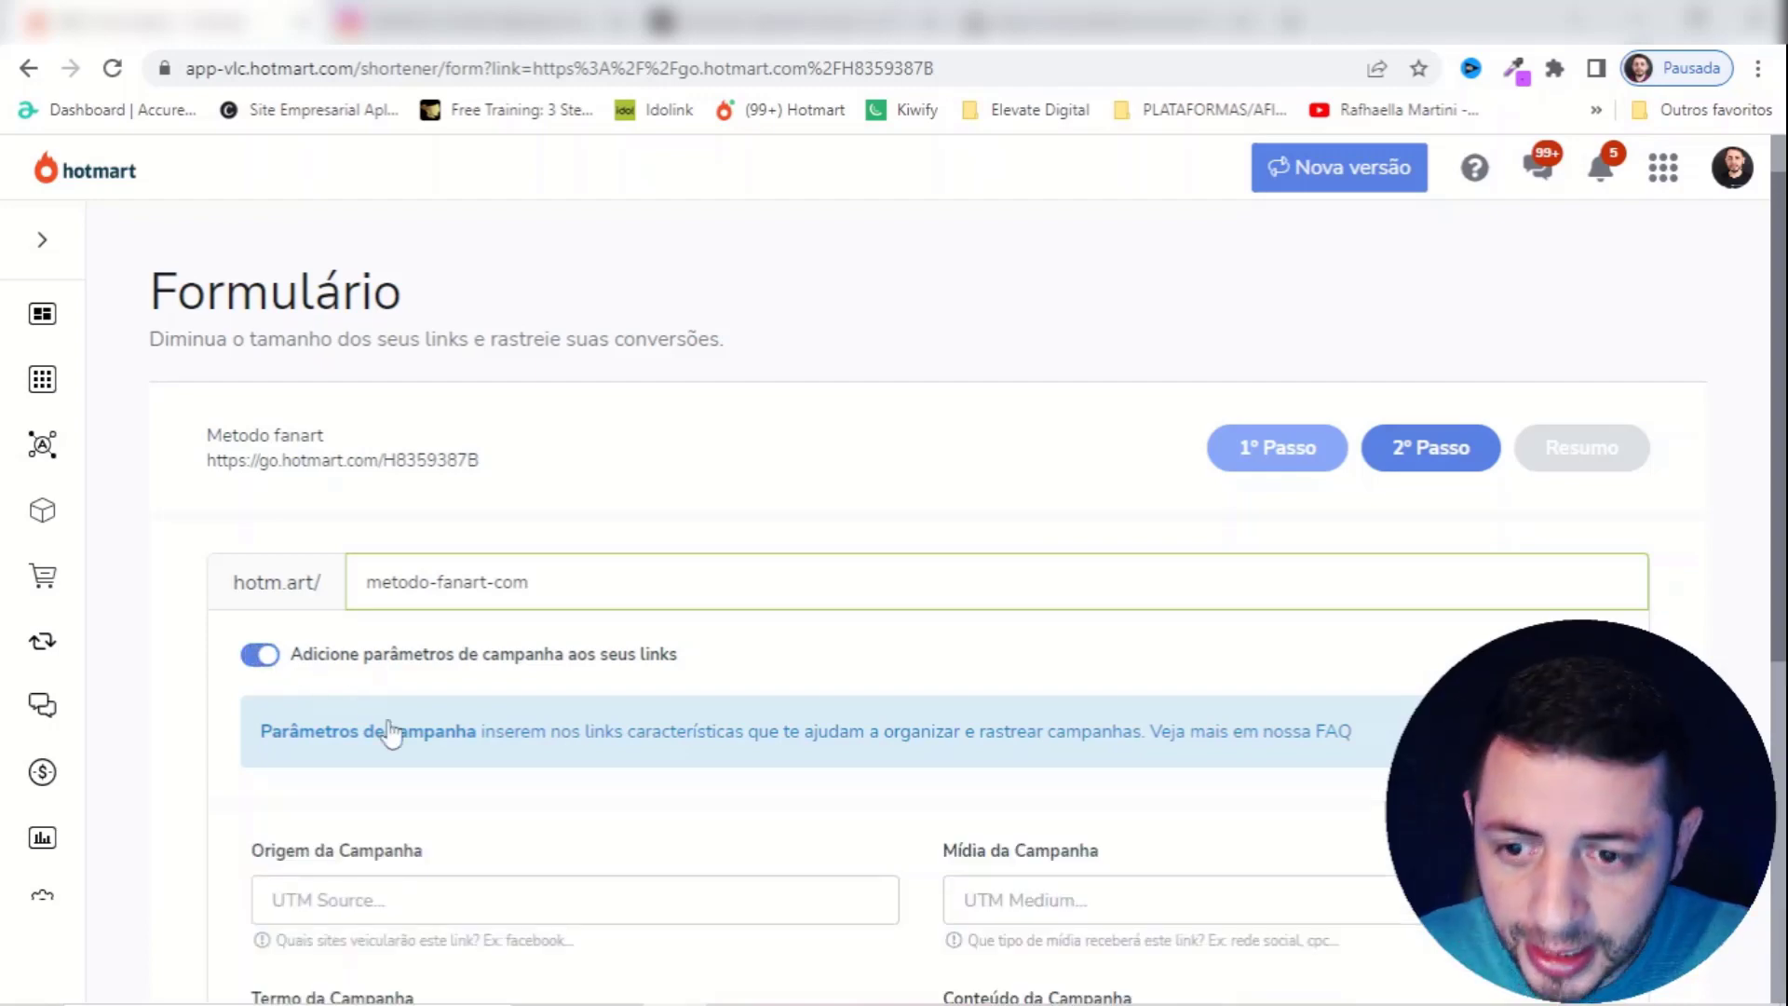
# - Set the link's Tag SRC to instagram, generate the metodo-fanart-com short link and copy it
pyautogui.scroll(-5, 969, 750)
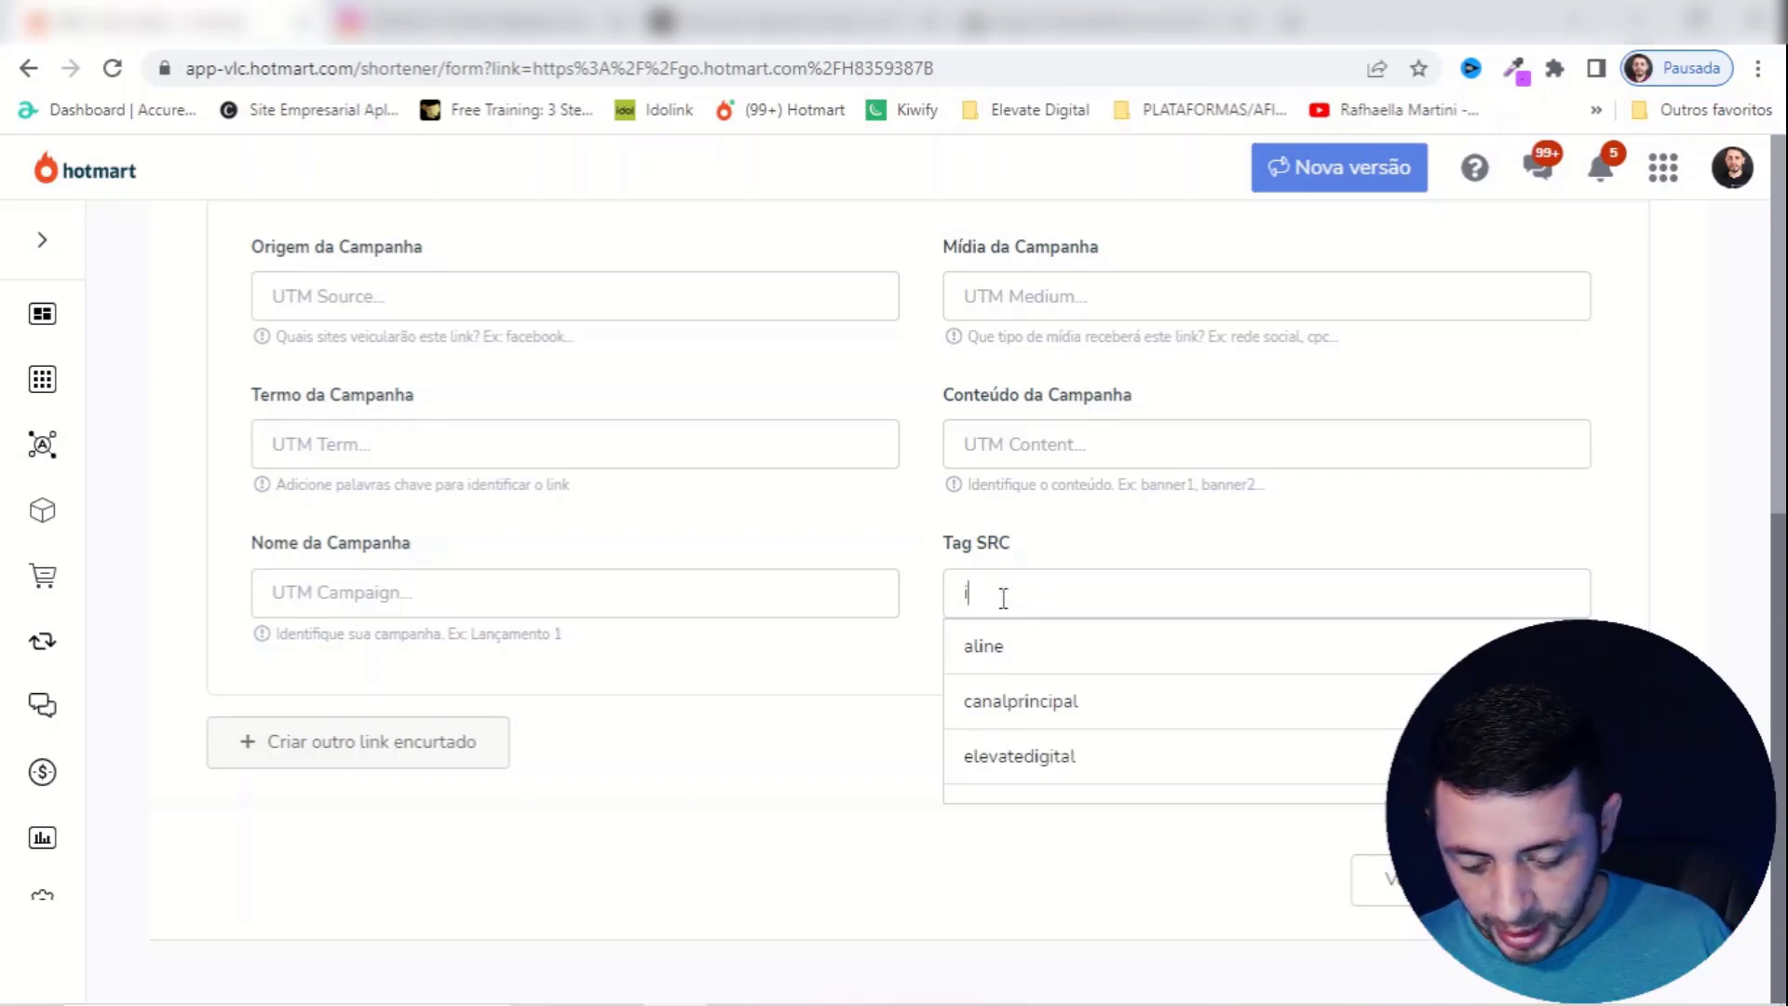
pyautogui.write('instagram')
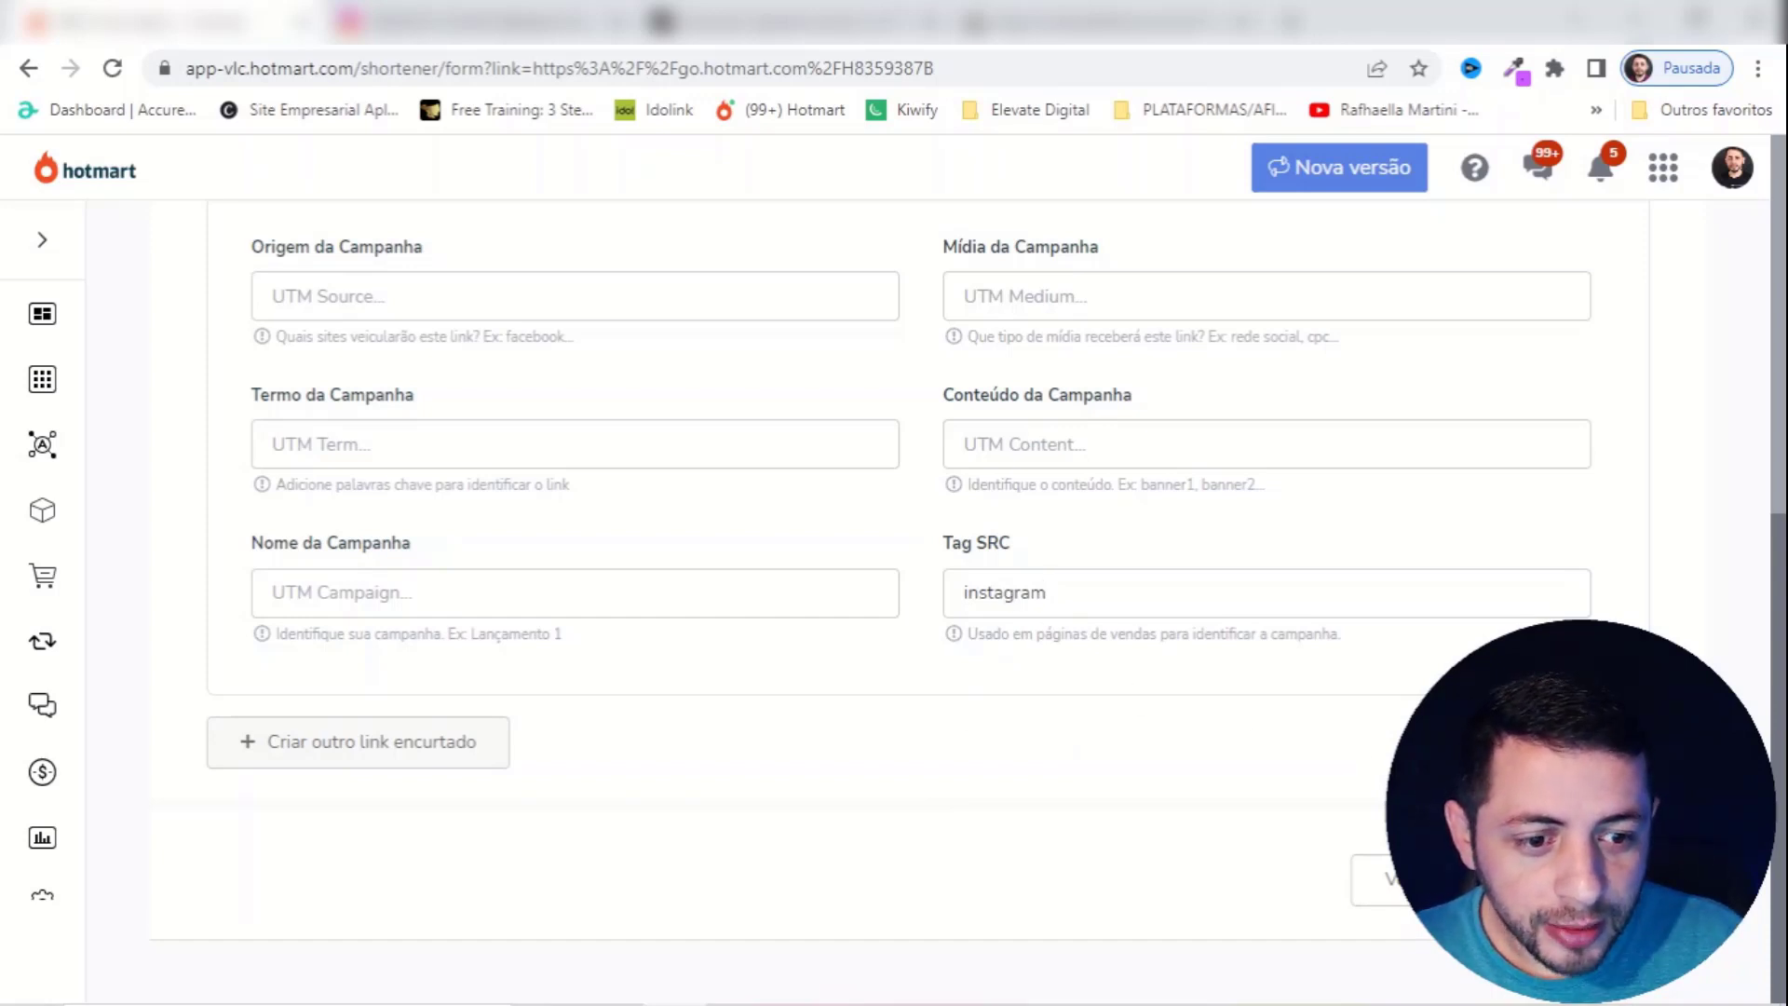
pyautogui.press('Return')
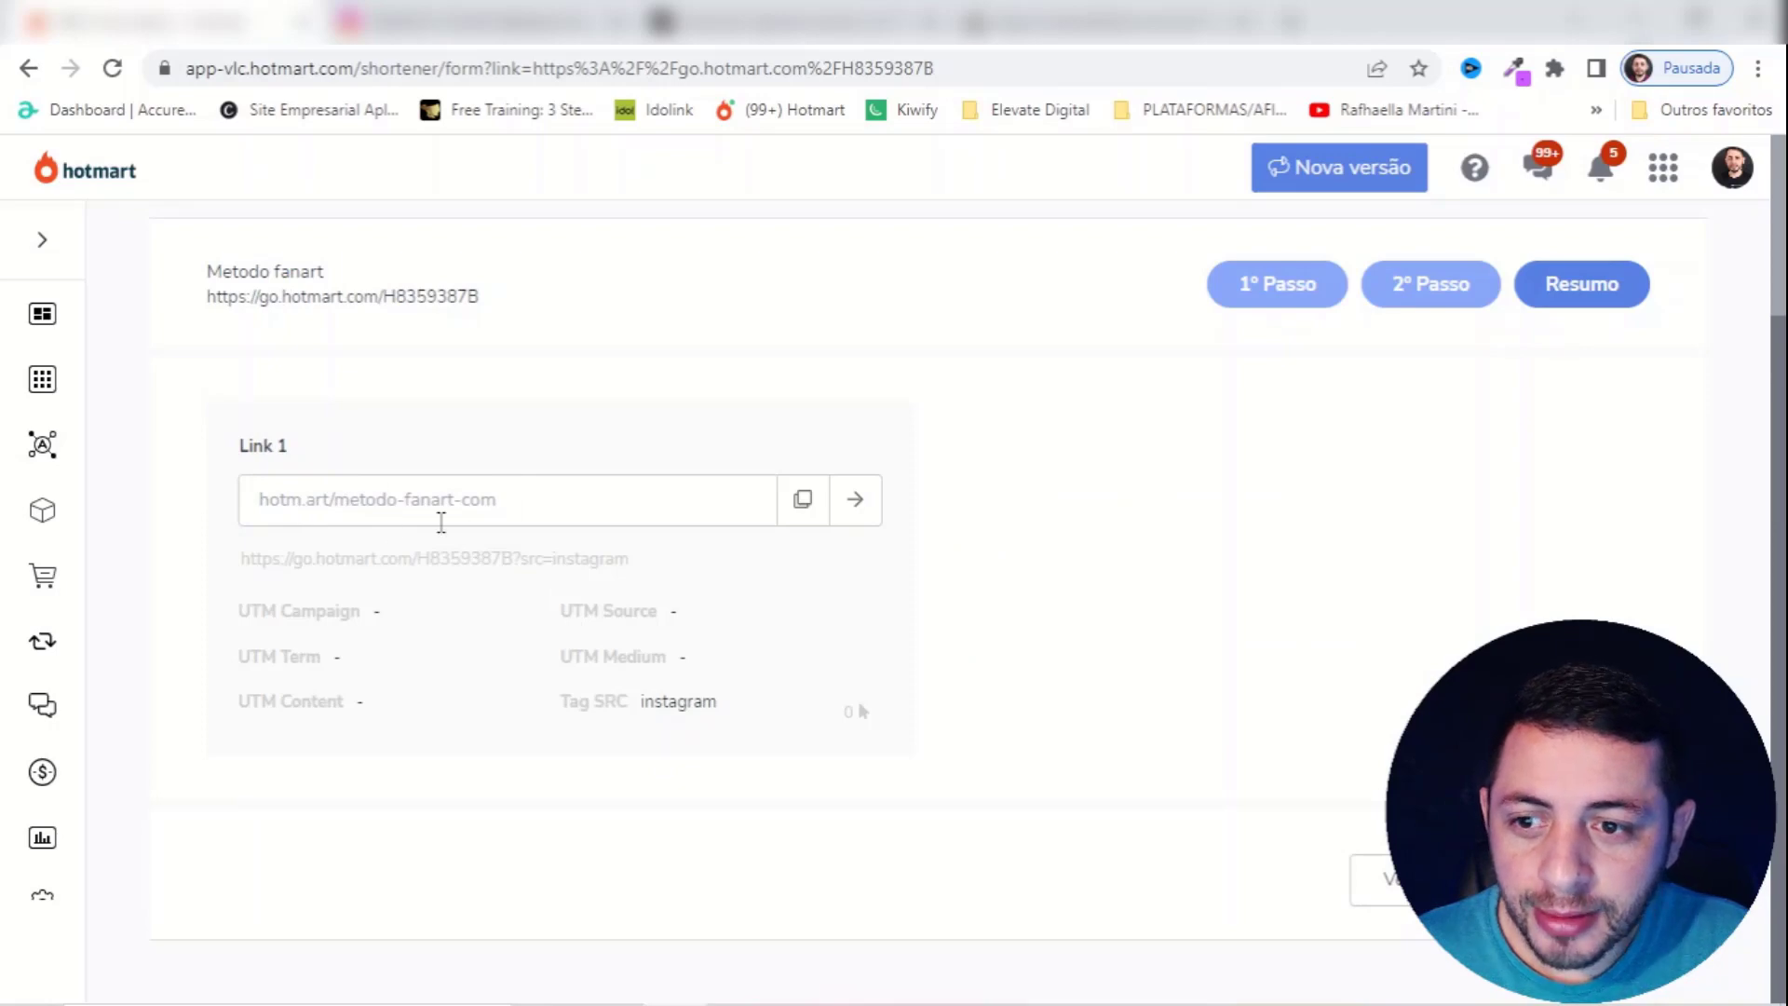
pyautogui.click(802, 503)
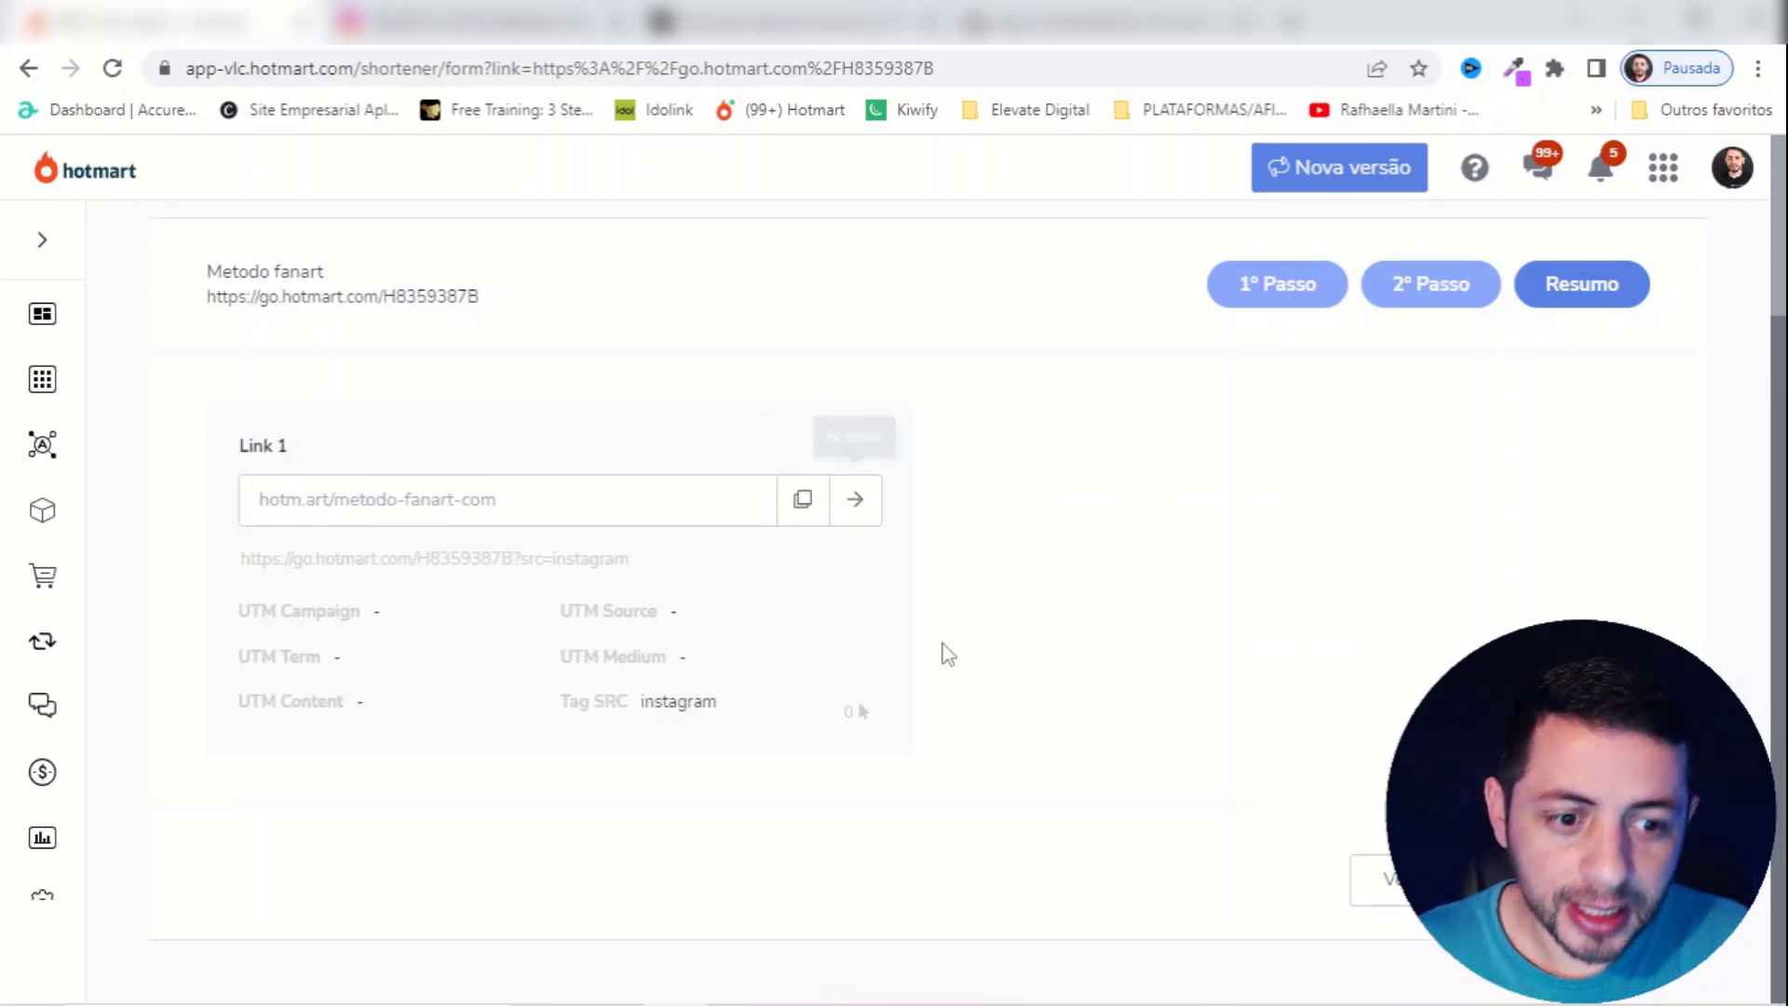
pyautogui.hotkey('alt', 'Left')
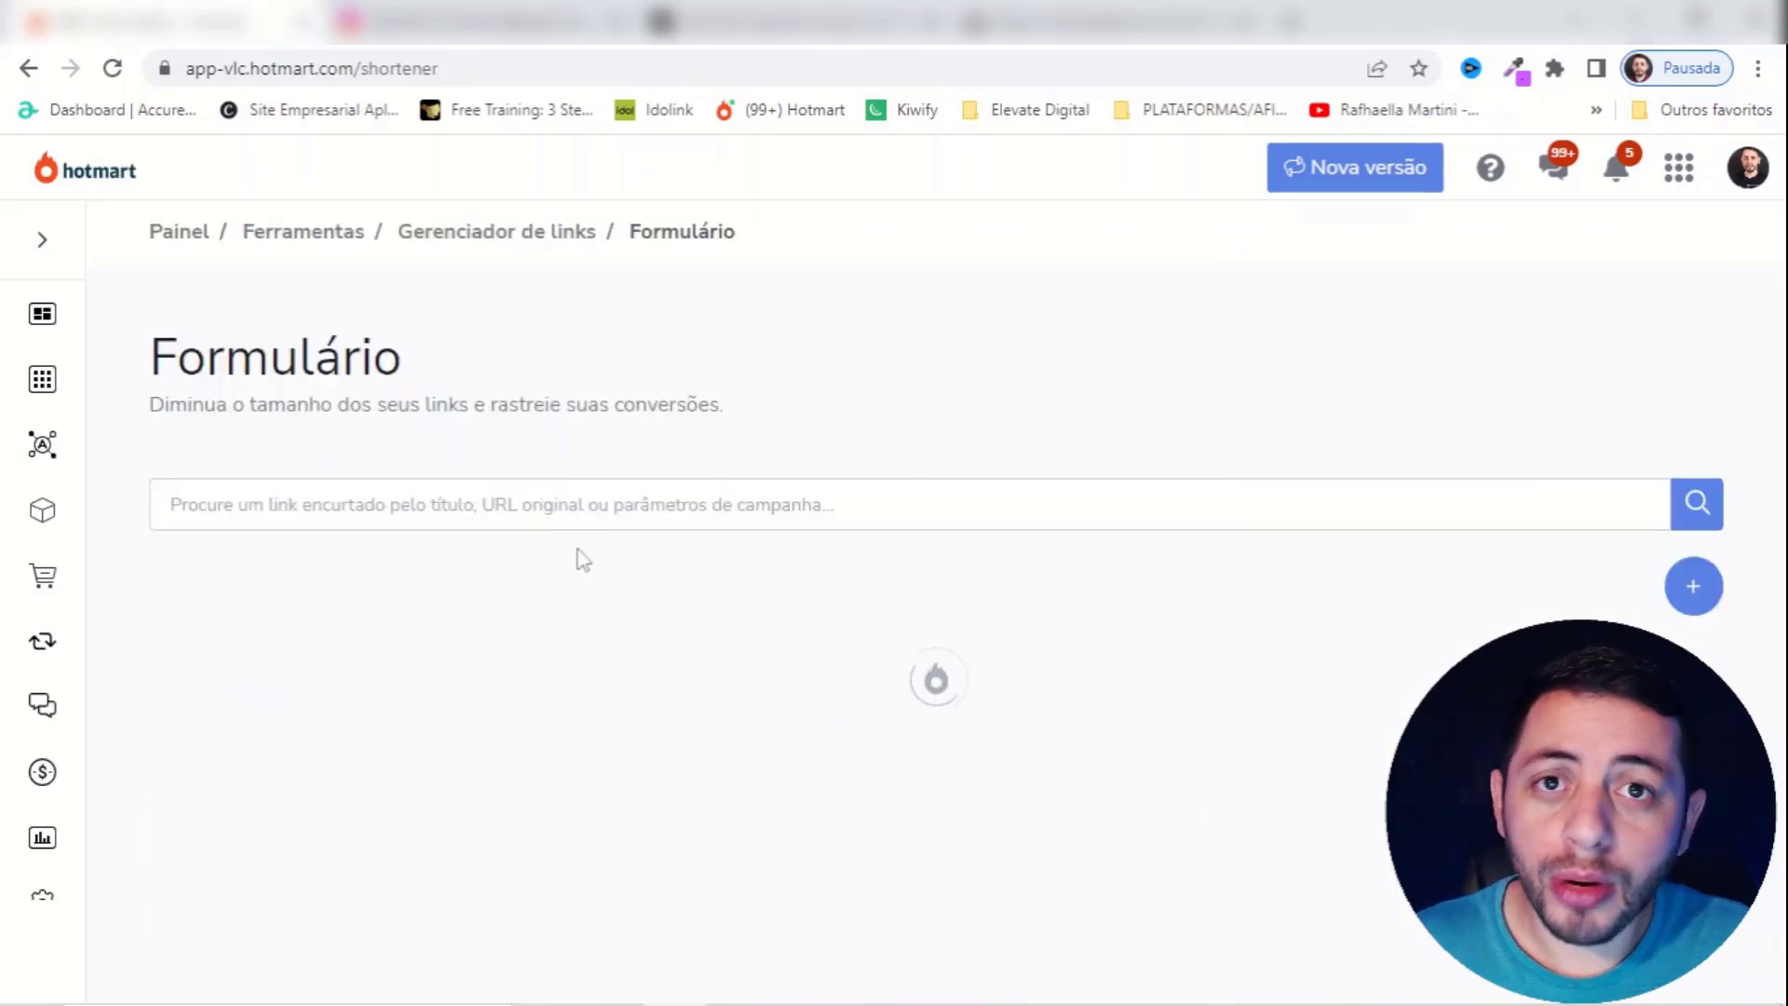
# - Switch to Instagram, open the hotm.art/QUERO_DESENHAR_AGORA link in the anime drawing profile's bio and return to the profile
pyautogui.click(480, 22)
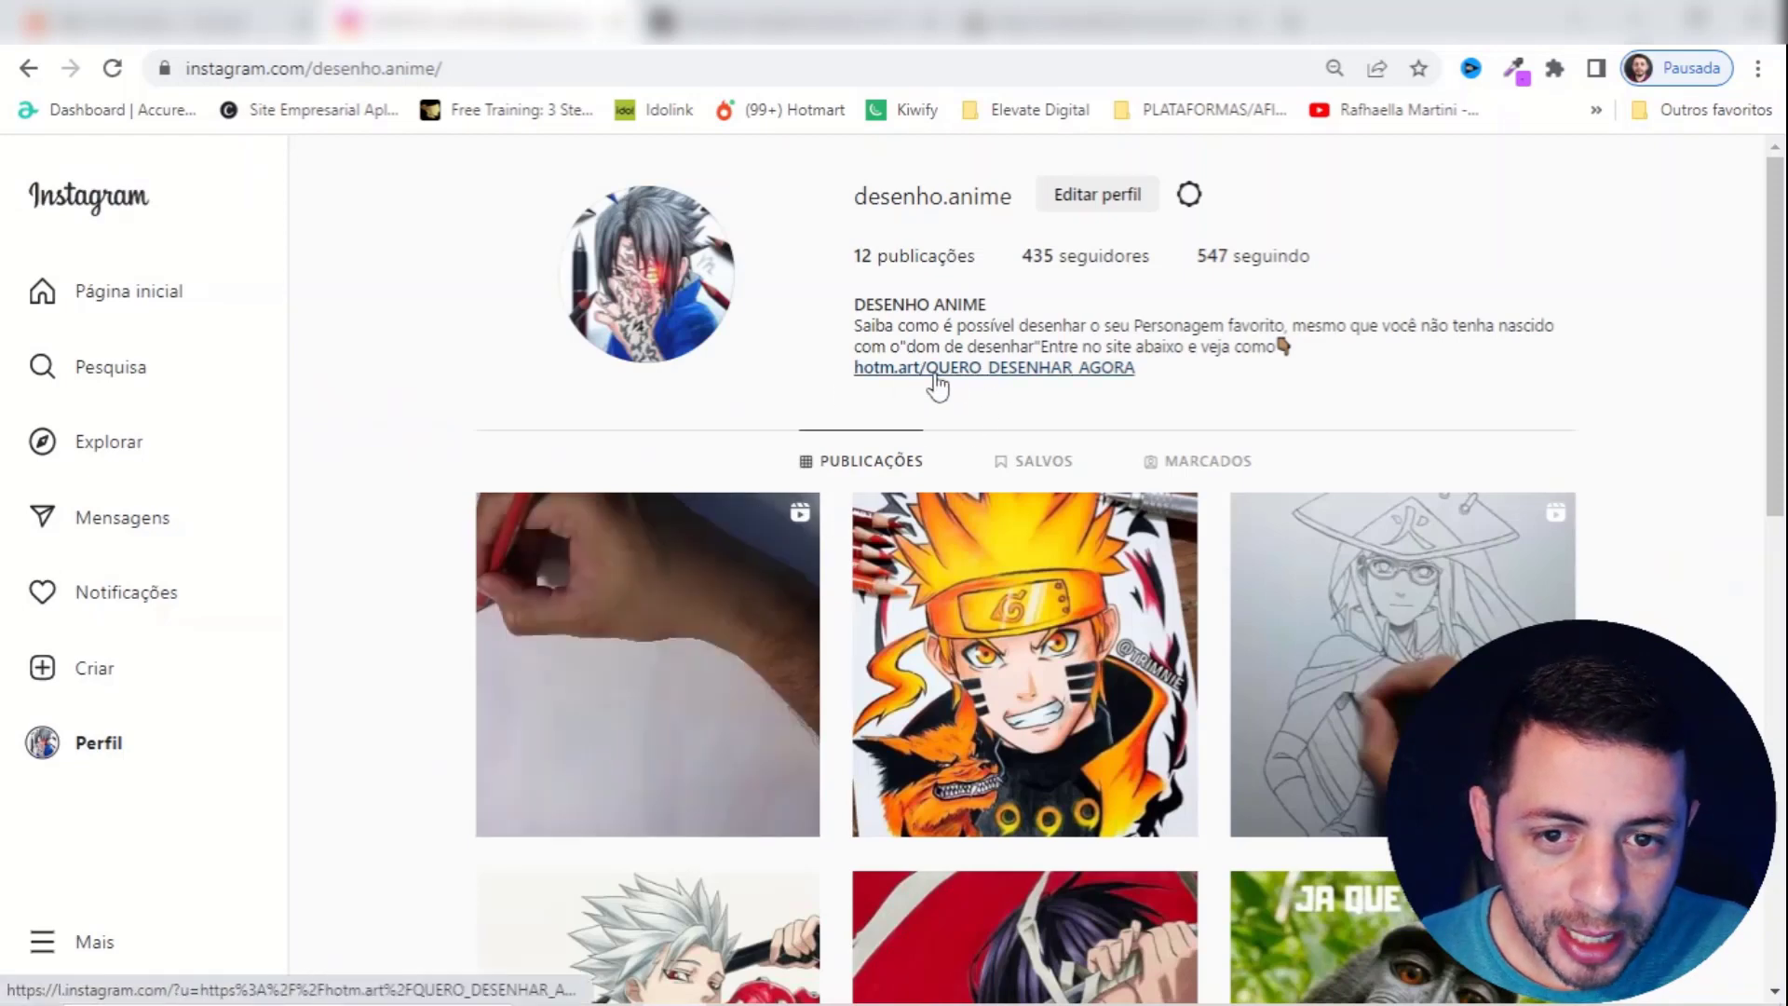
pyautogui.click(1036, 369)
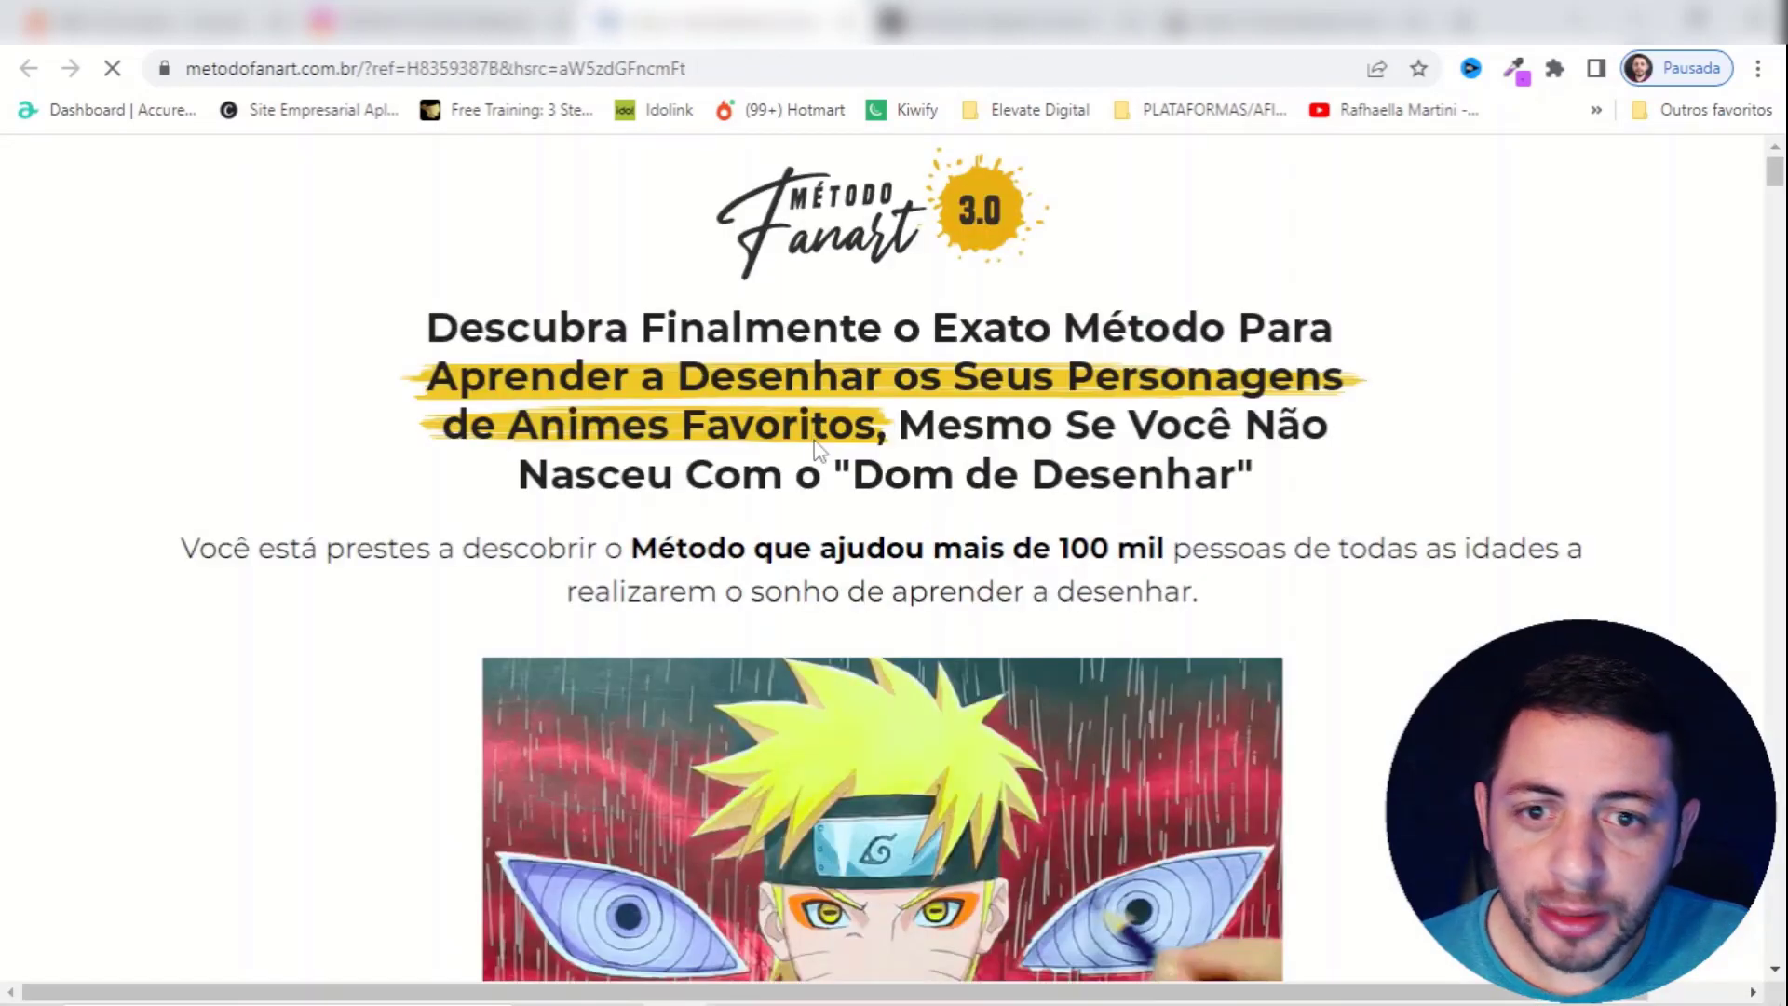
pyautogui.hotkey('alt', 'Left')
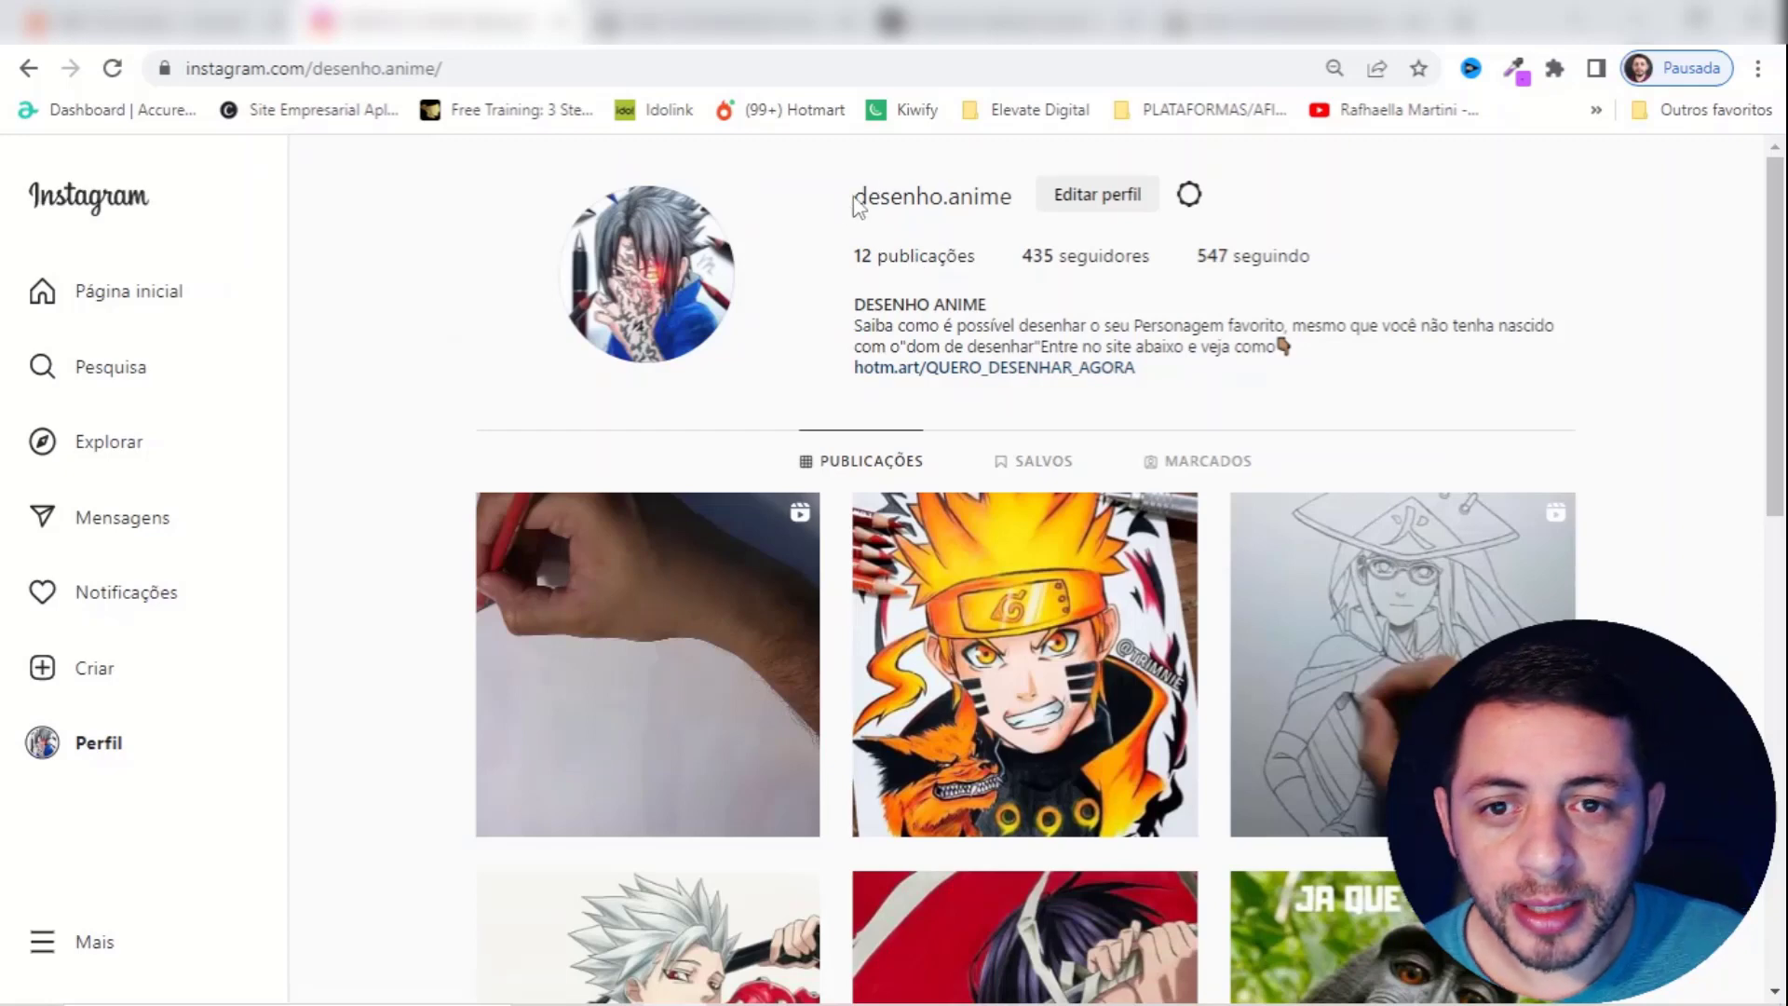
# - Examine the anime drawing profile's username, number of posts, bio text and published drawings
pyautogui.moveTo(853, 197); pyautogui.dragTo(1013, 199)
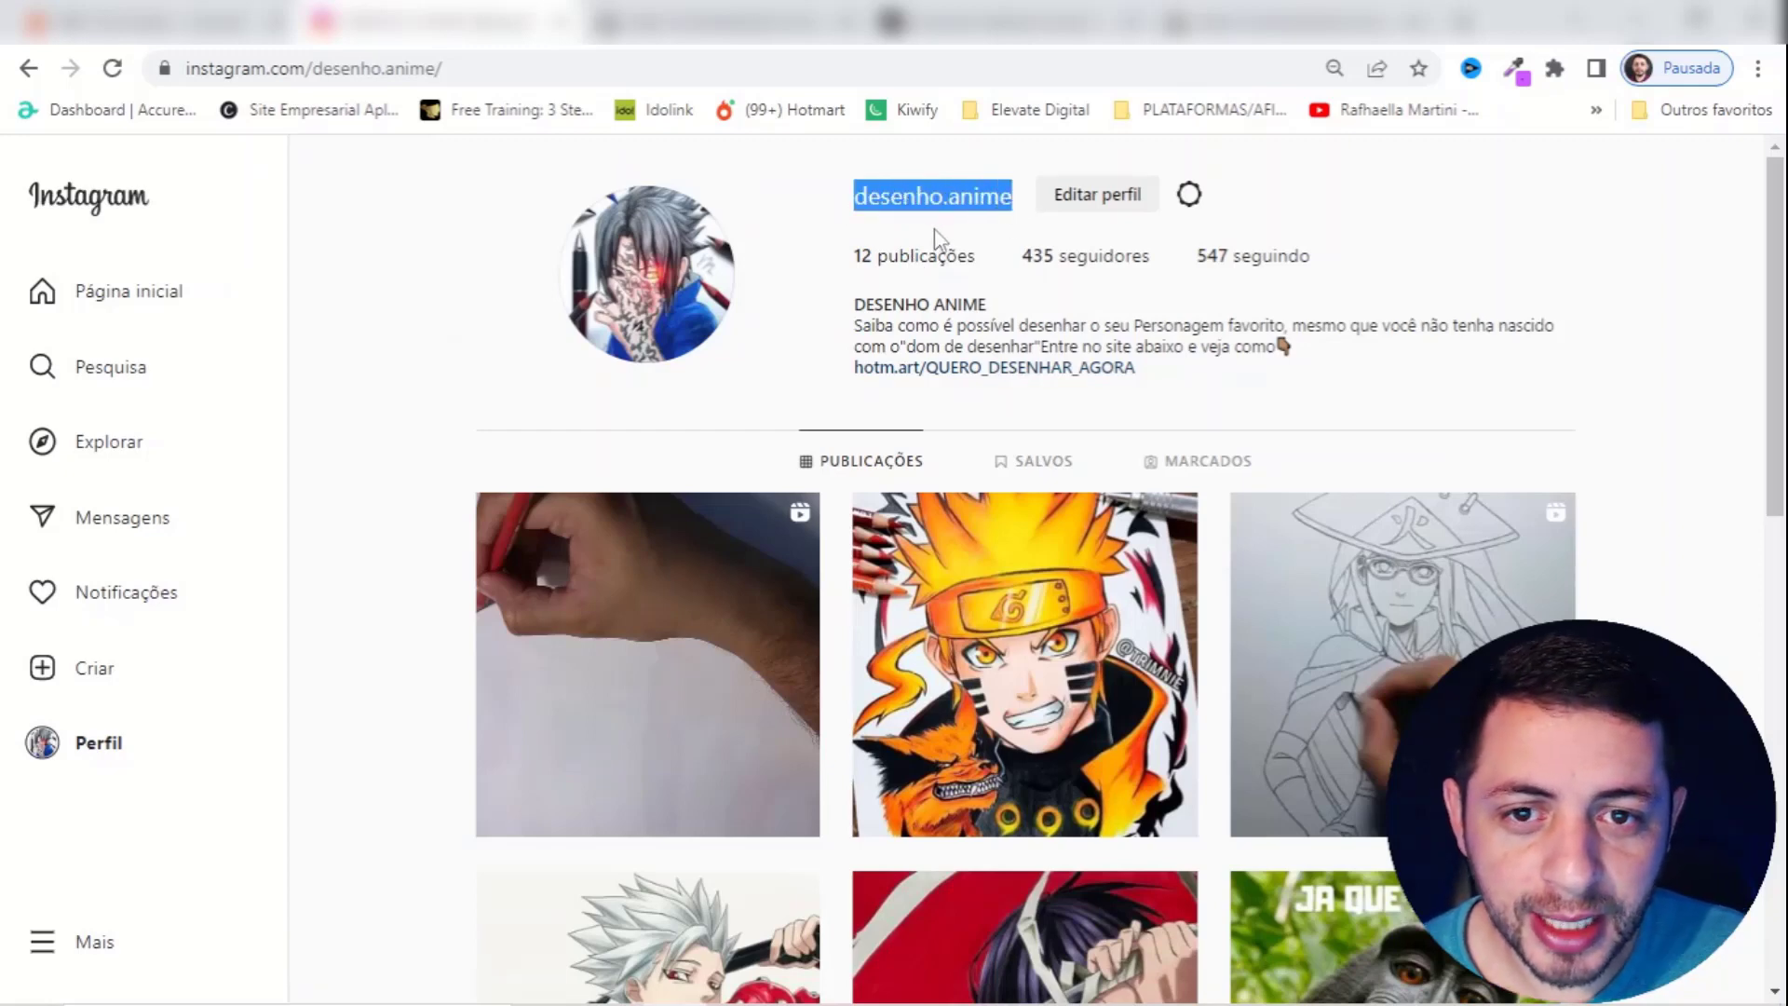
pyautogui.click(803, 276)
pyautogui.moveTo(855, 256); pyautogui.dragTo(887, 257)
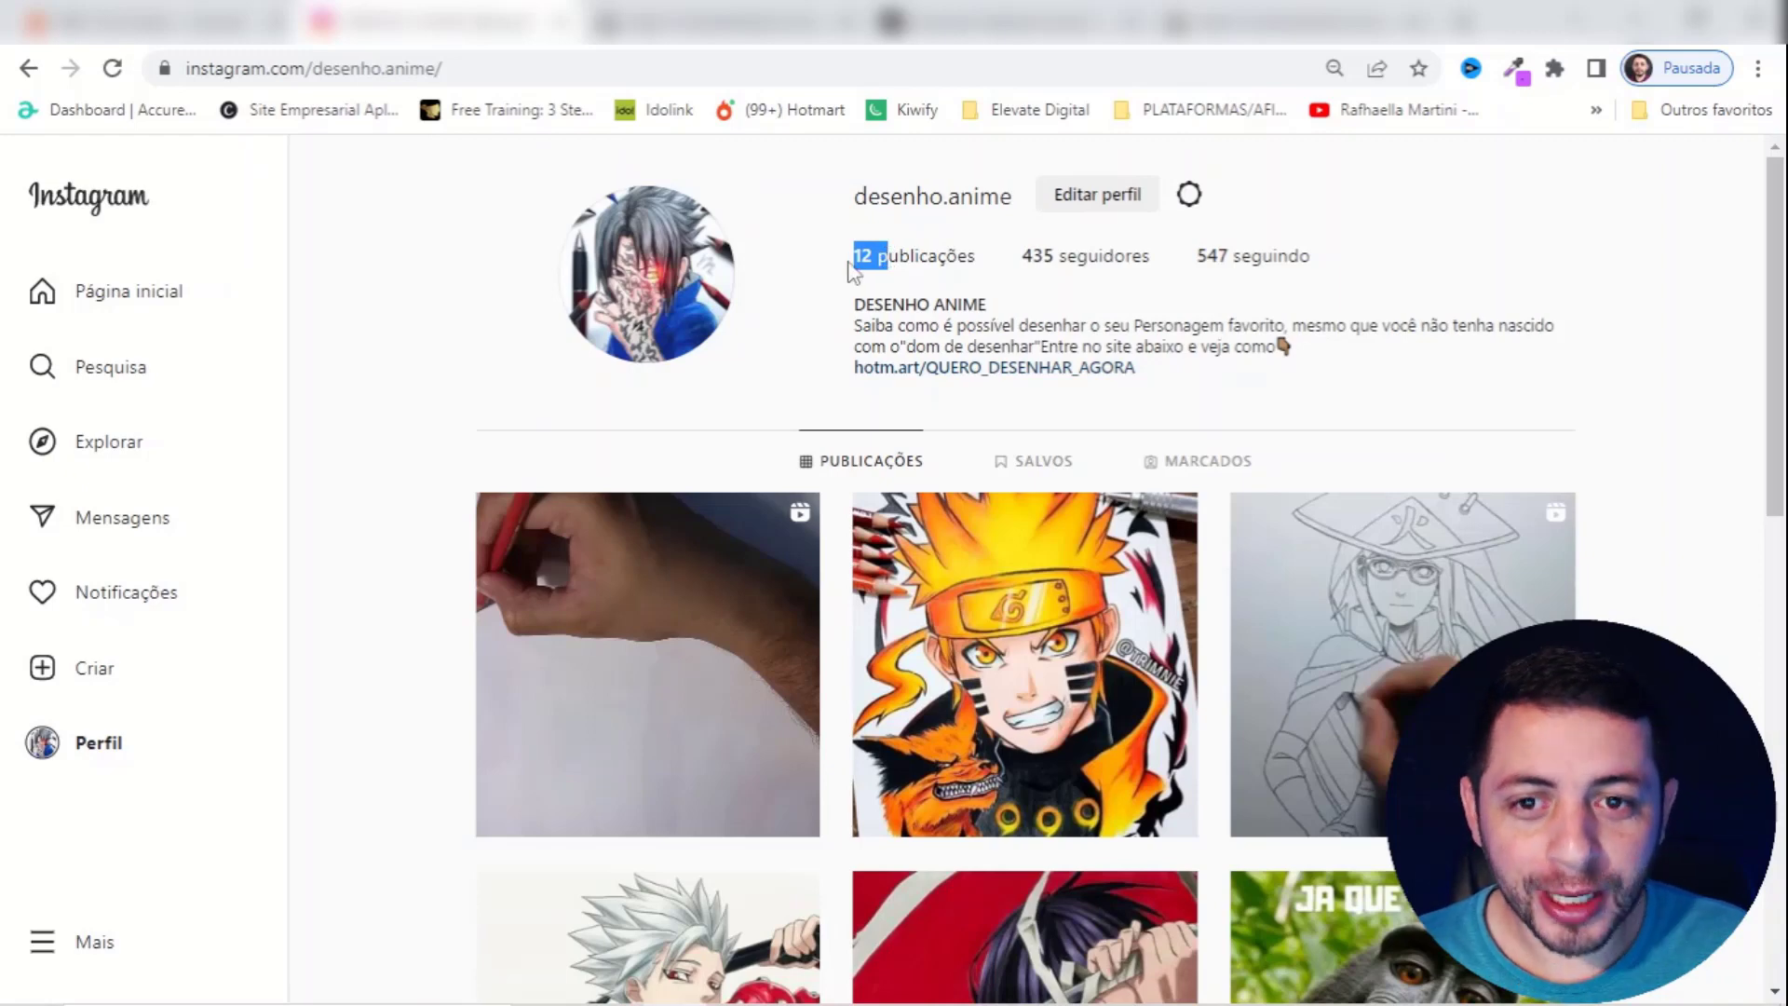
pyautogui.click(856, 270)
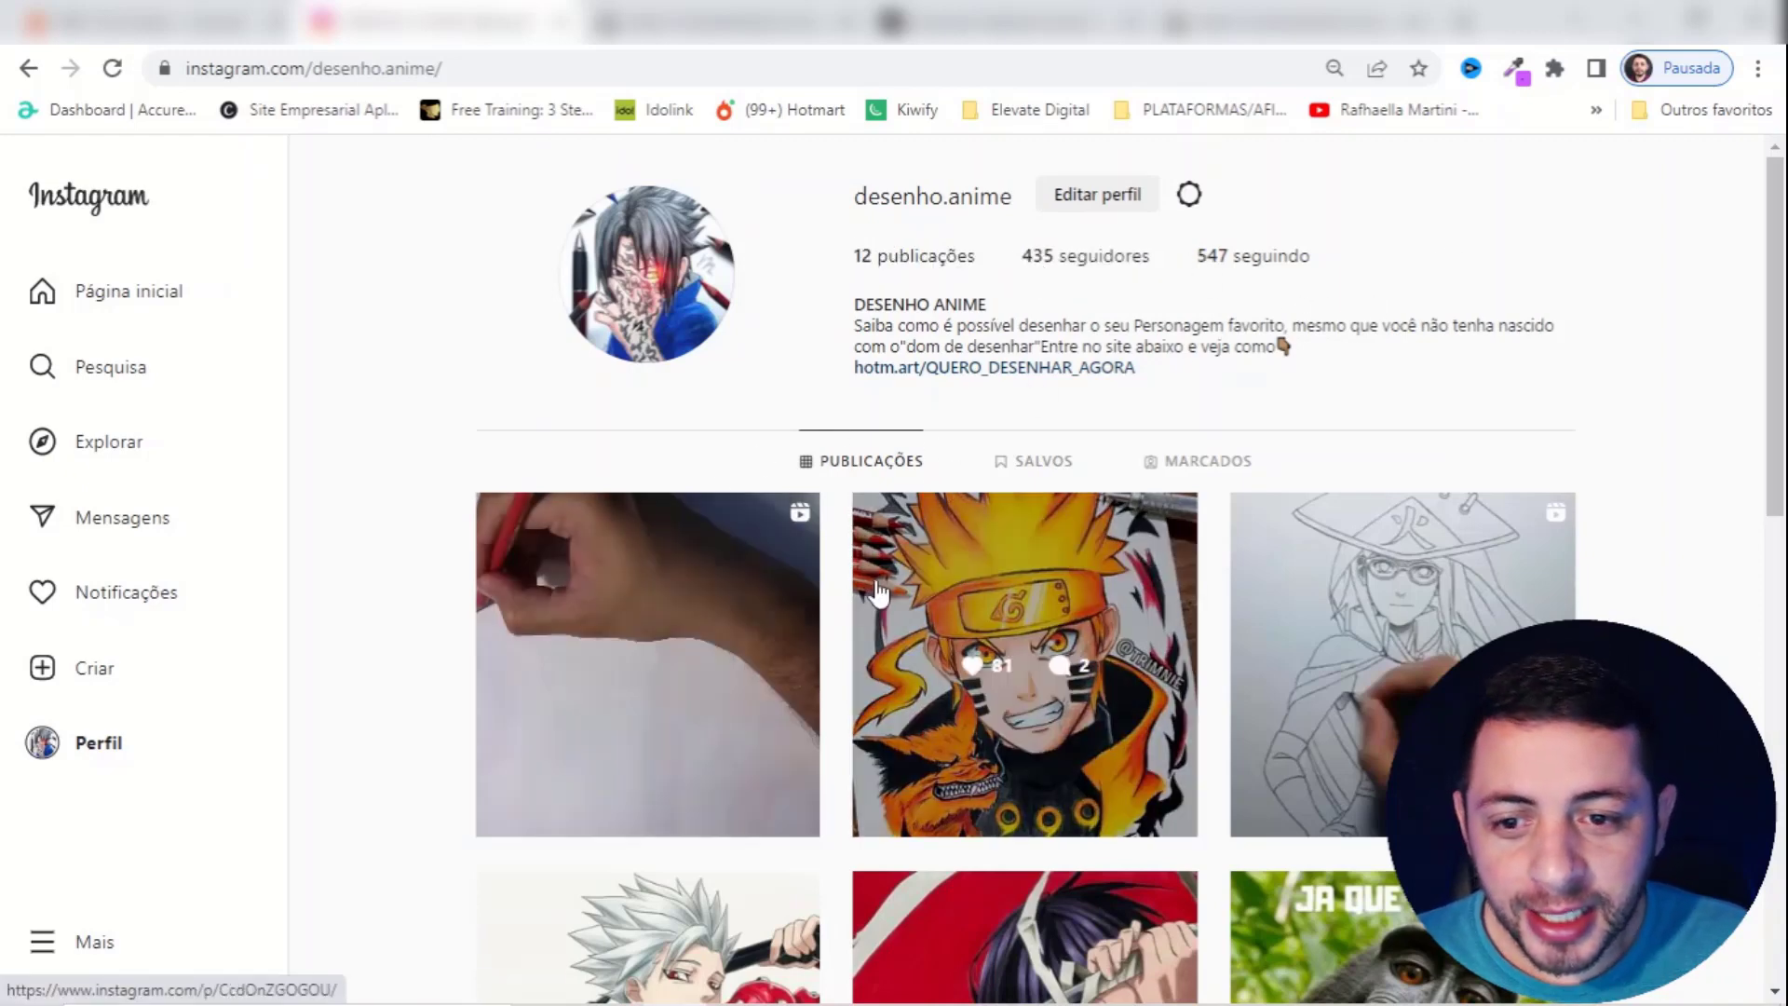
pyautogui.scroll(-5, 894, 494)
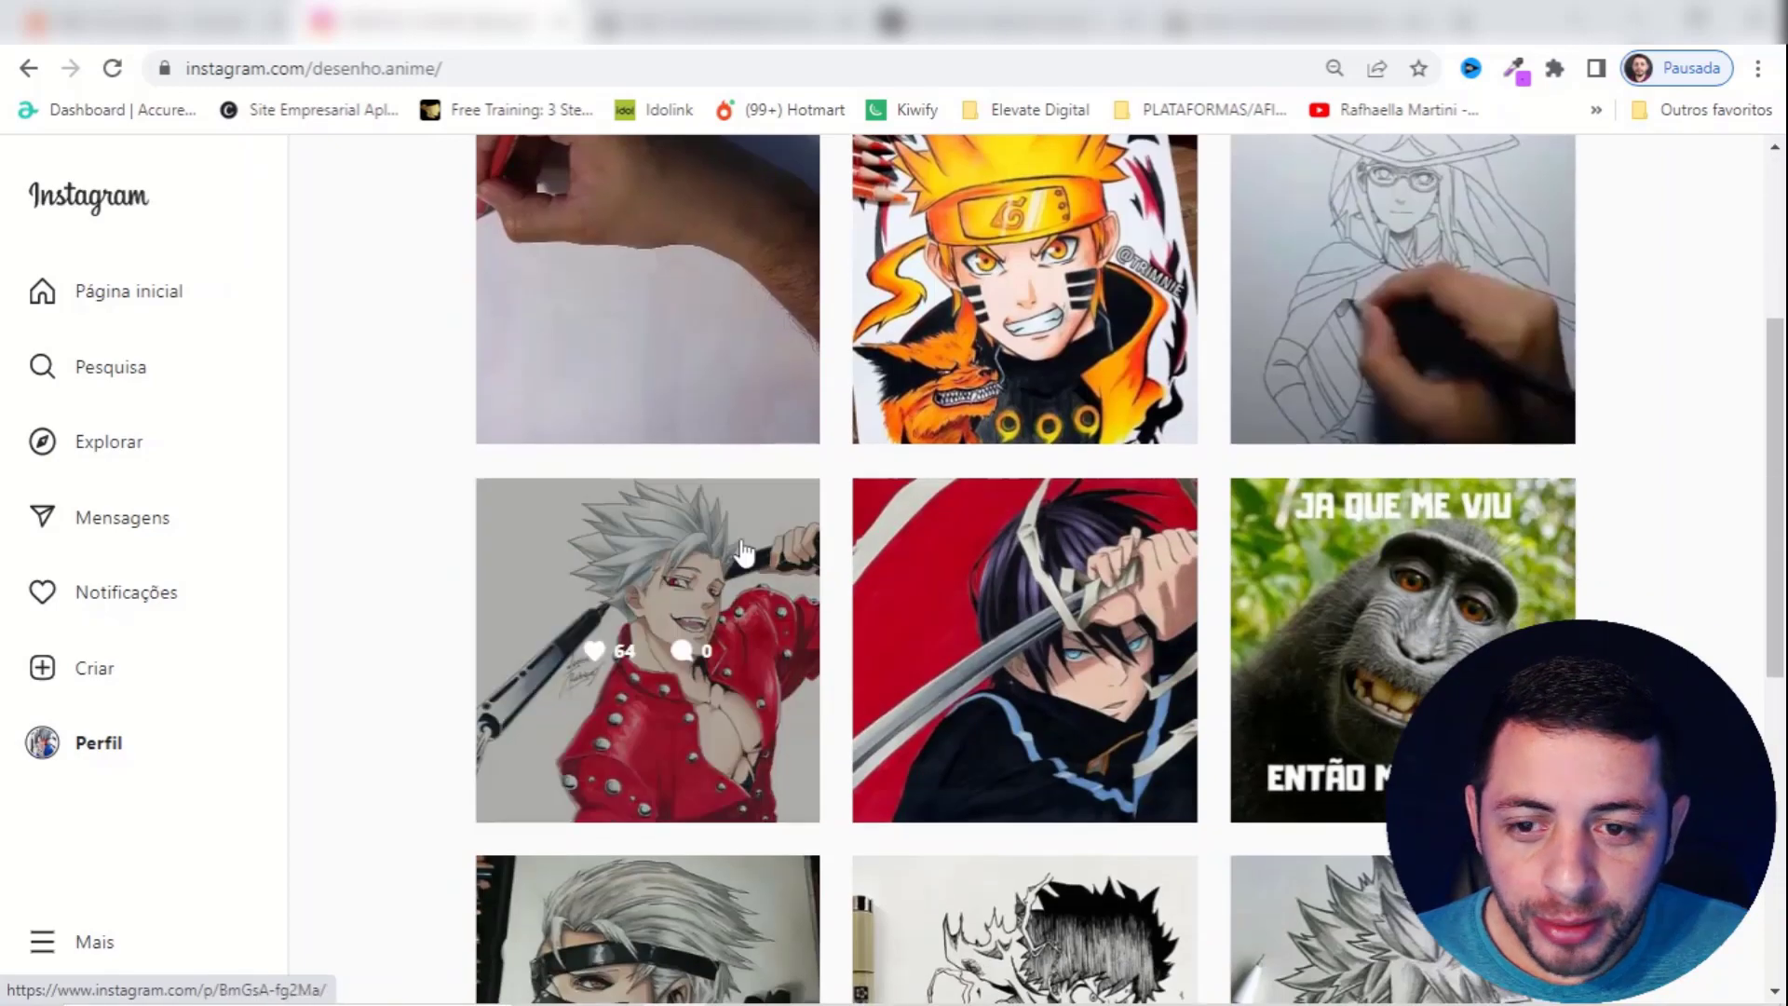
pyautogui.scroll(4, 844, 407)
pyautogui.scroll(1, 857, 507)
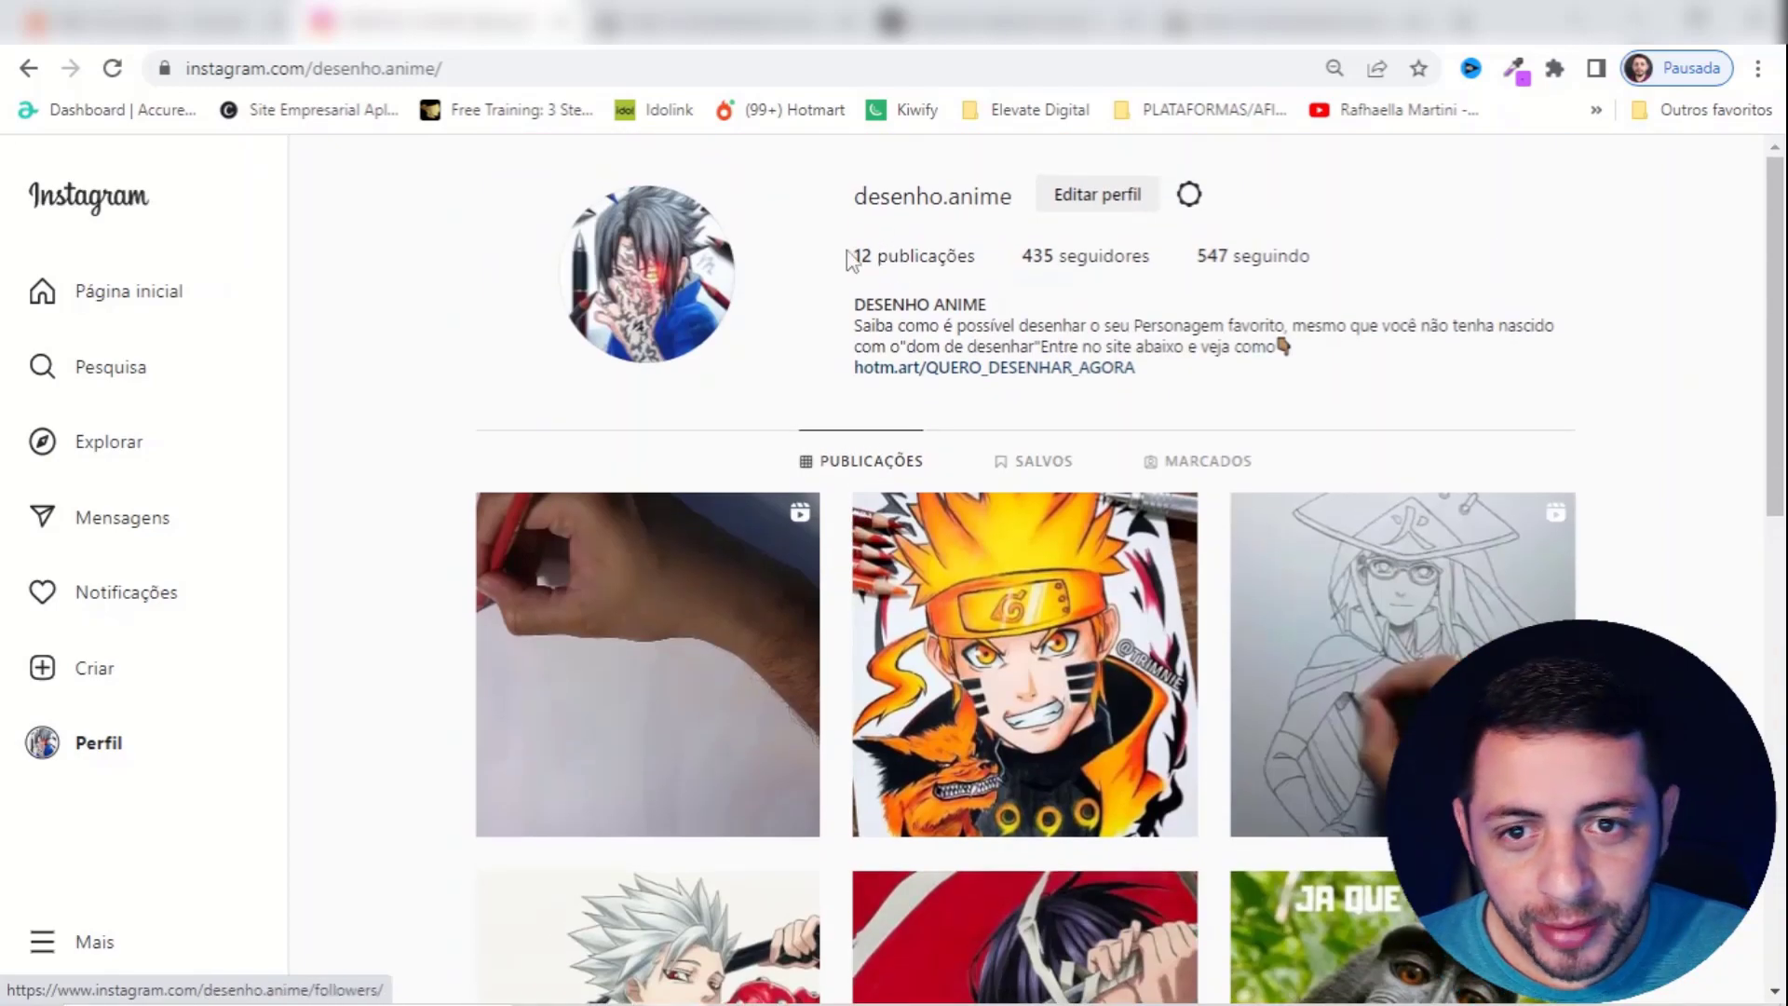
pyautogui.moveTo(880, 247); pyautogui.dragTo(852, 253)
pyautogui.moveTo(846, 340); pyautogui.dragTo(1062, 360)
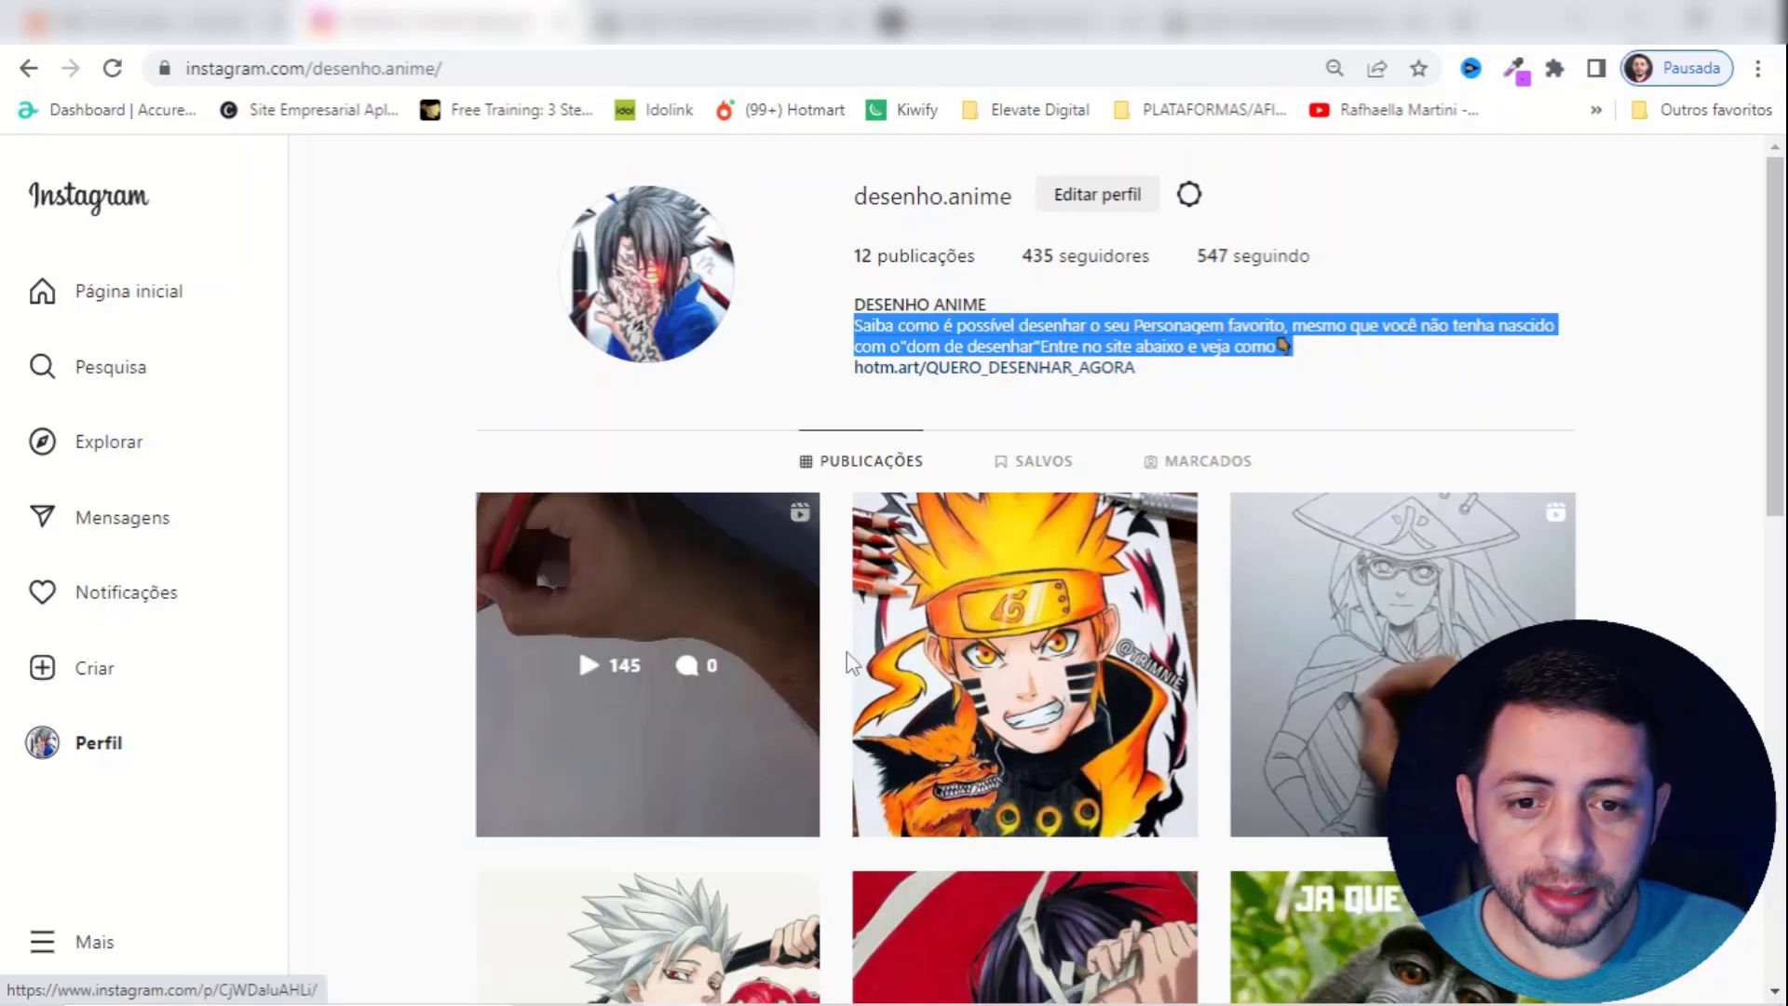
pyautogui.scroll(-4, 1046, 651)
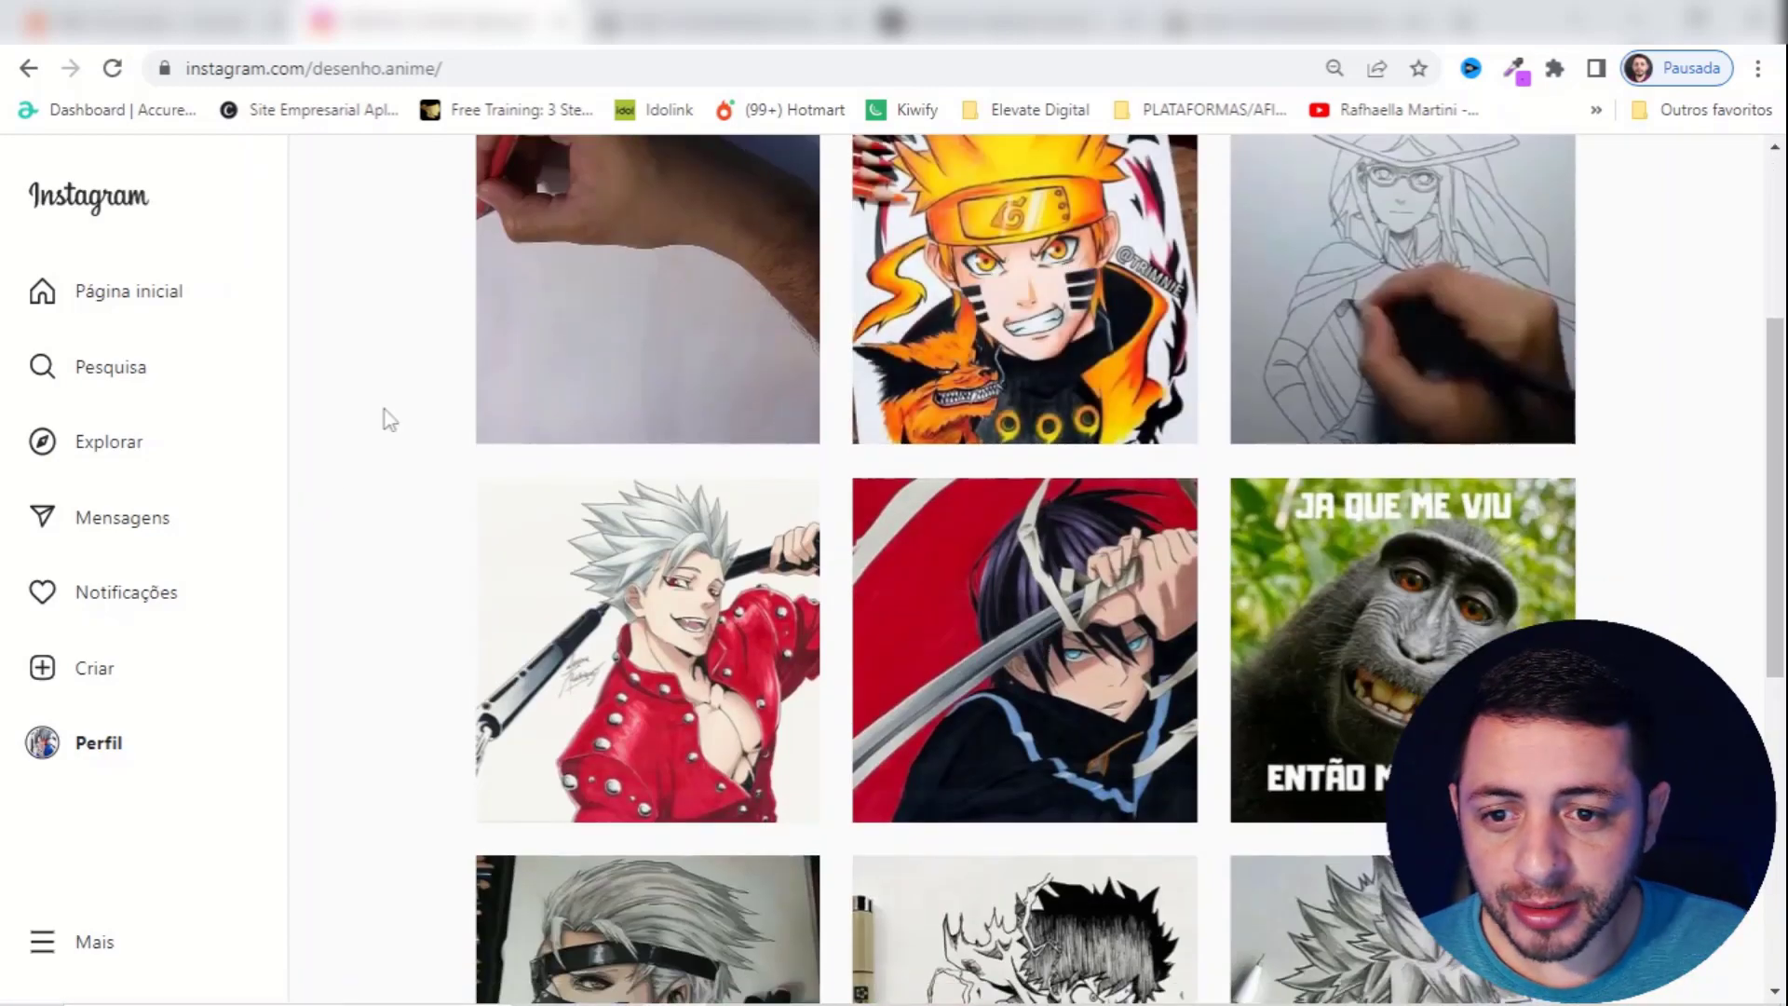
pyautogui.scroll(4, 671, 698)
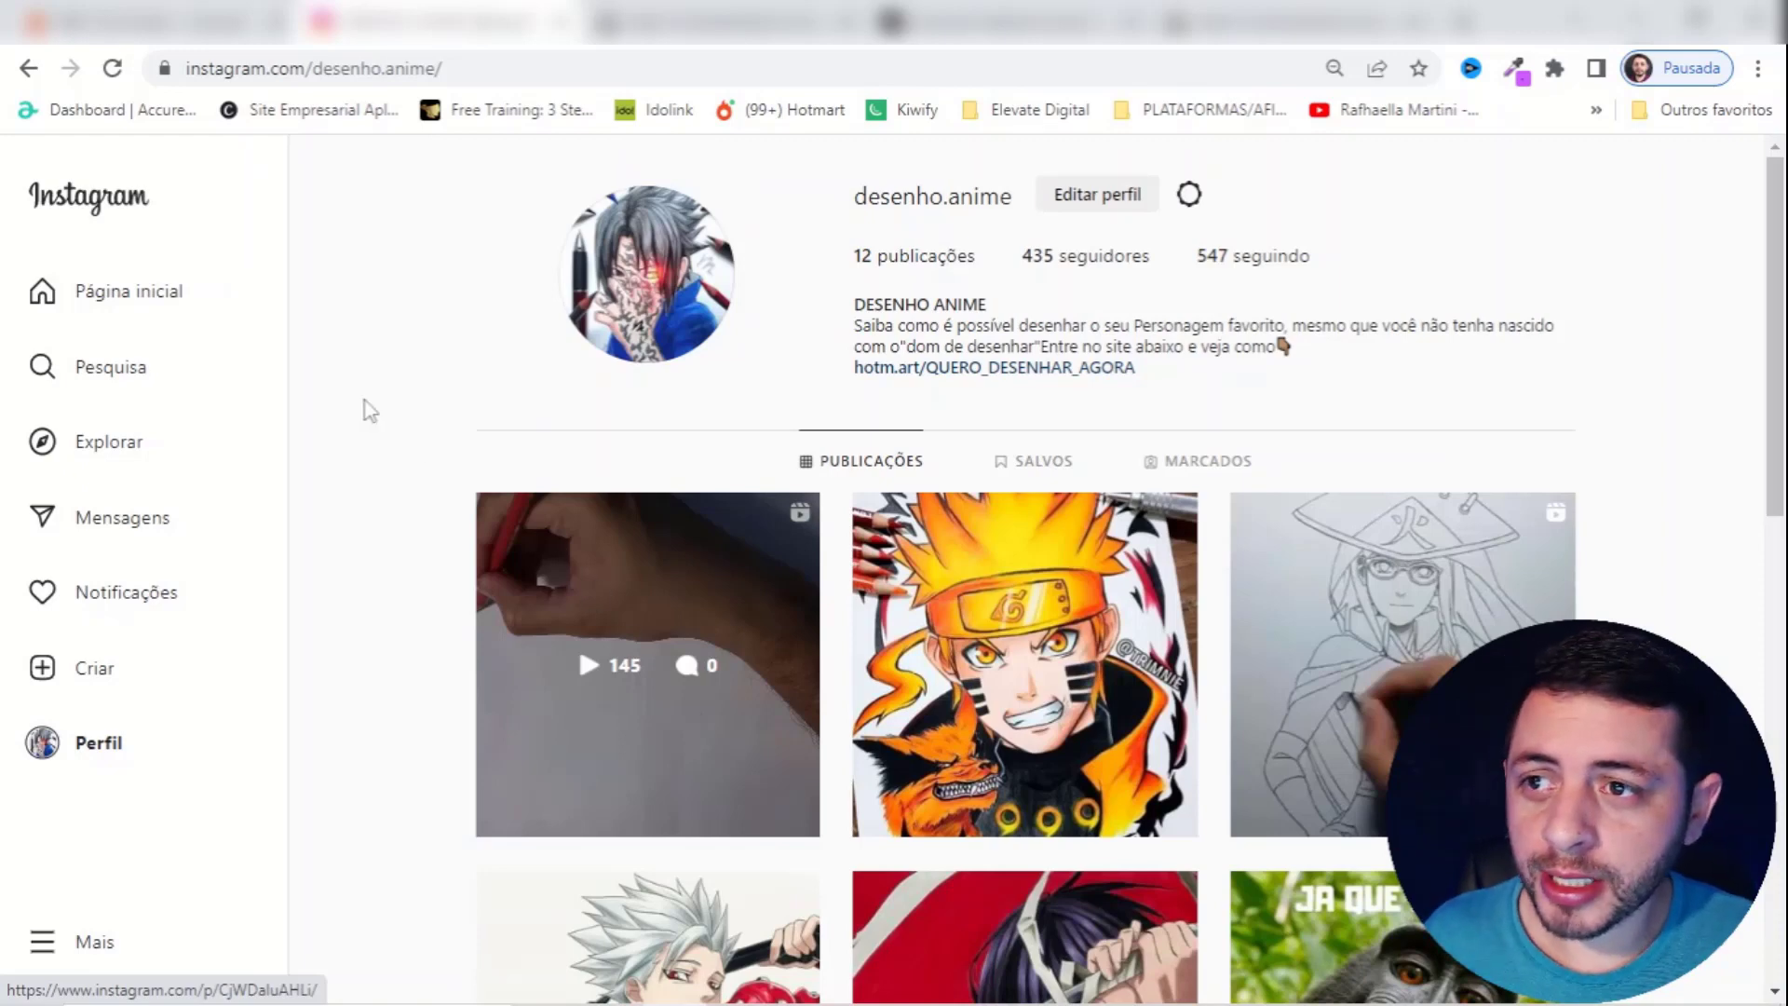
# - Switch to Hotmart's Curso de Desenho Método Fanart 3.0 product page and open the Página para Afiliados address given in the affiliation rules
pyautogui.click(149, 22)
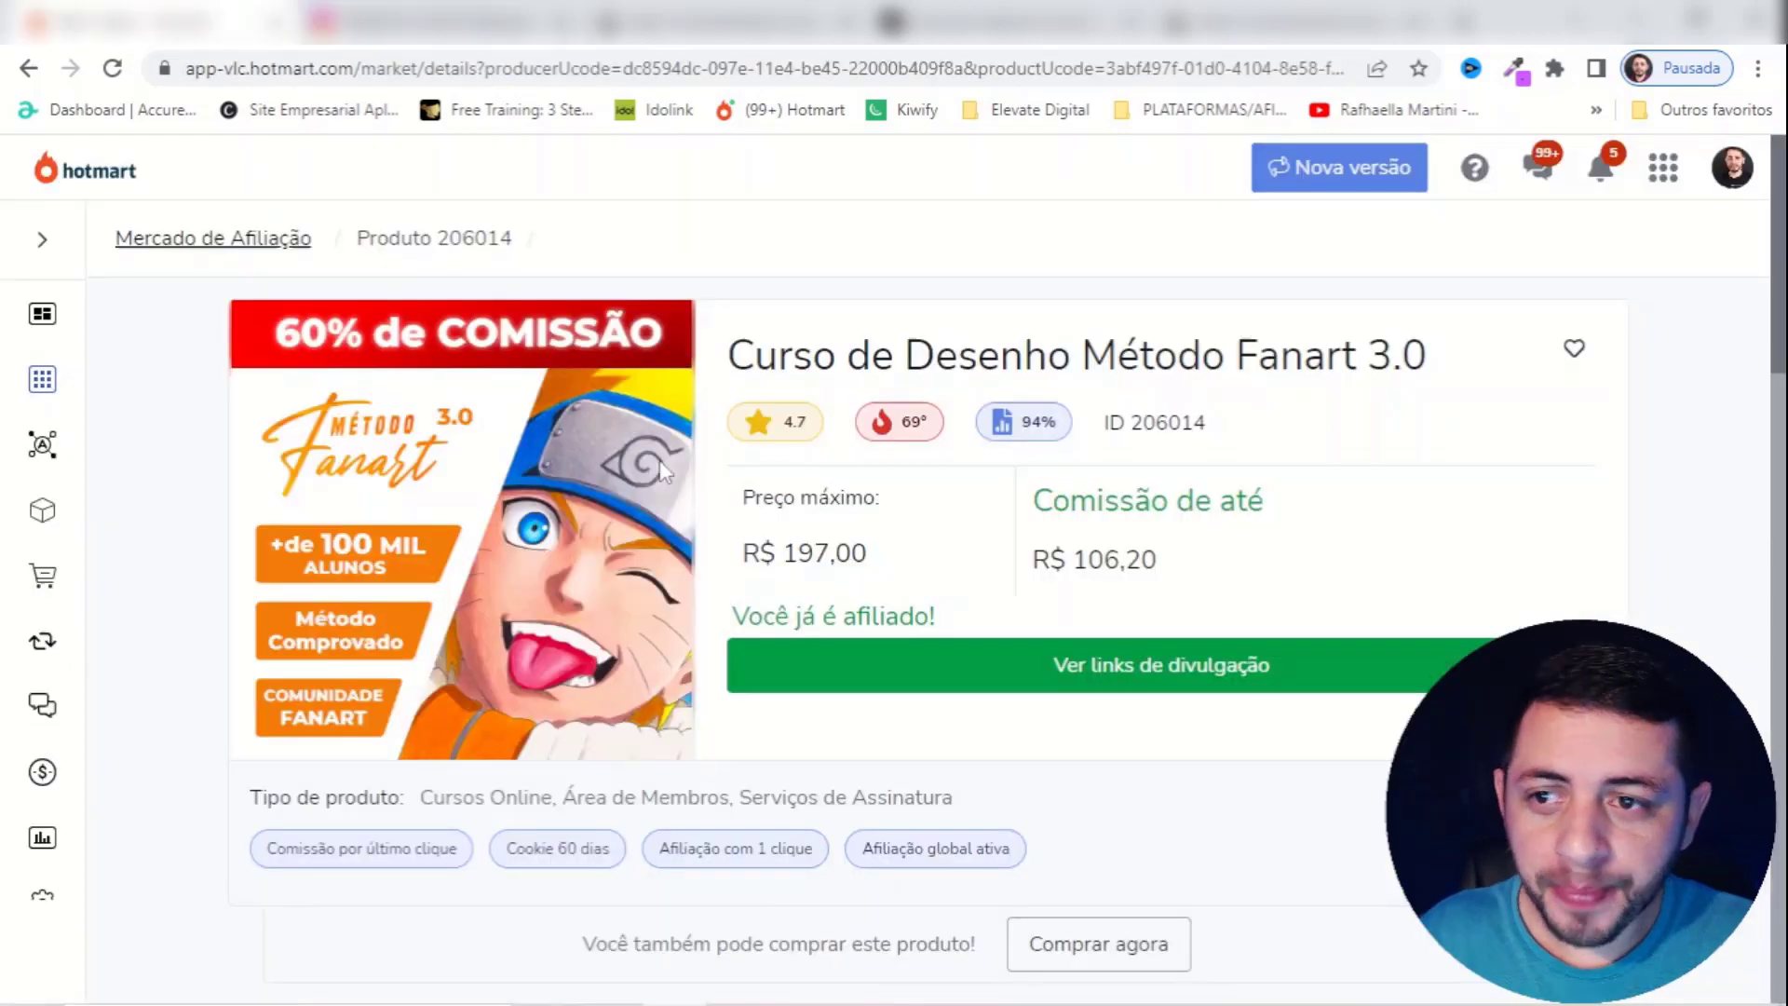
pyautogui.scroll(-4, 1399, 570)
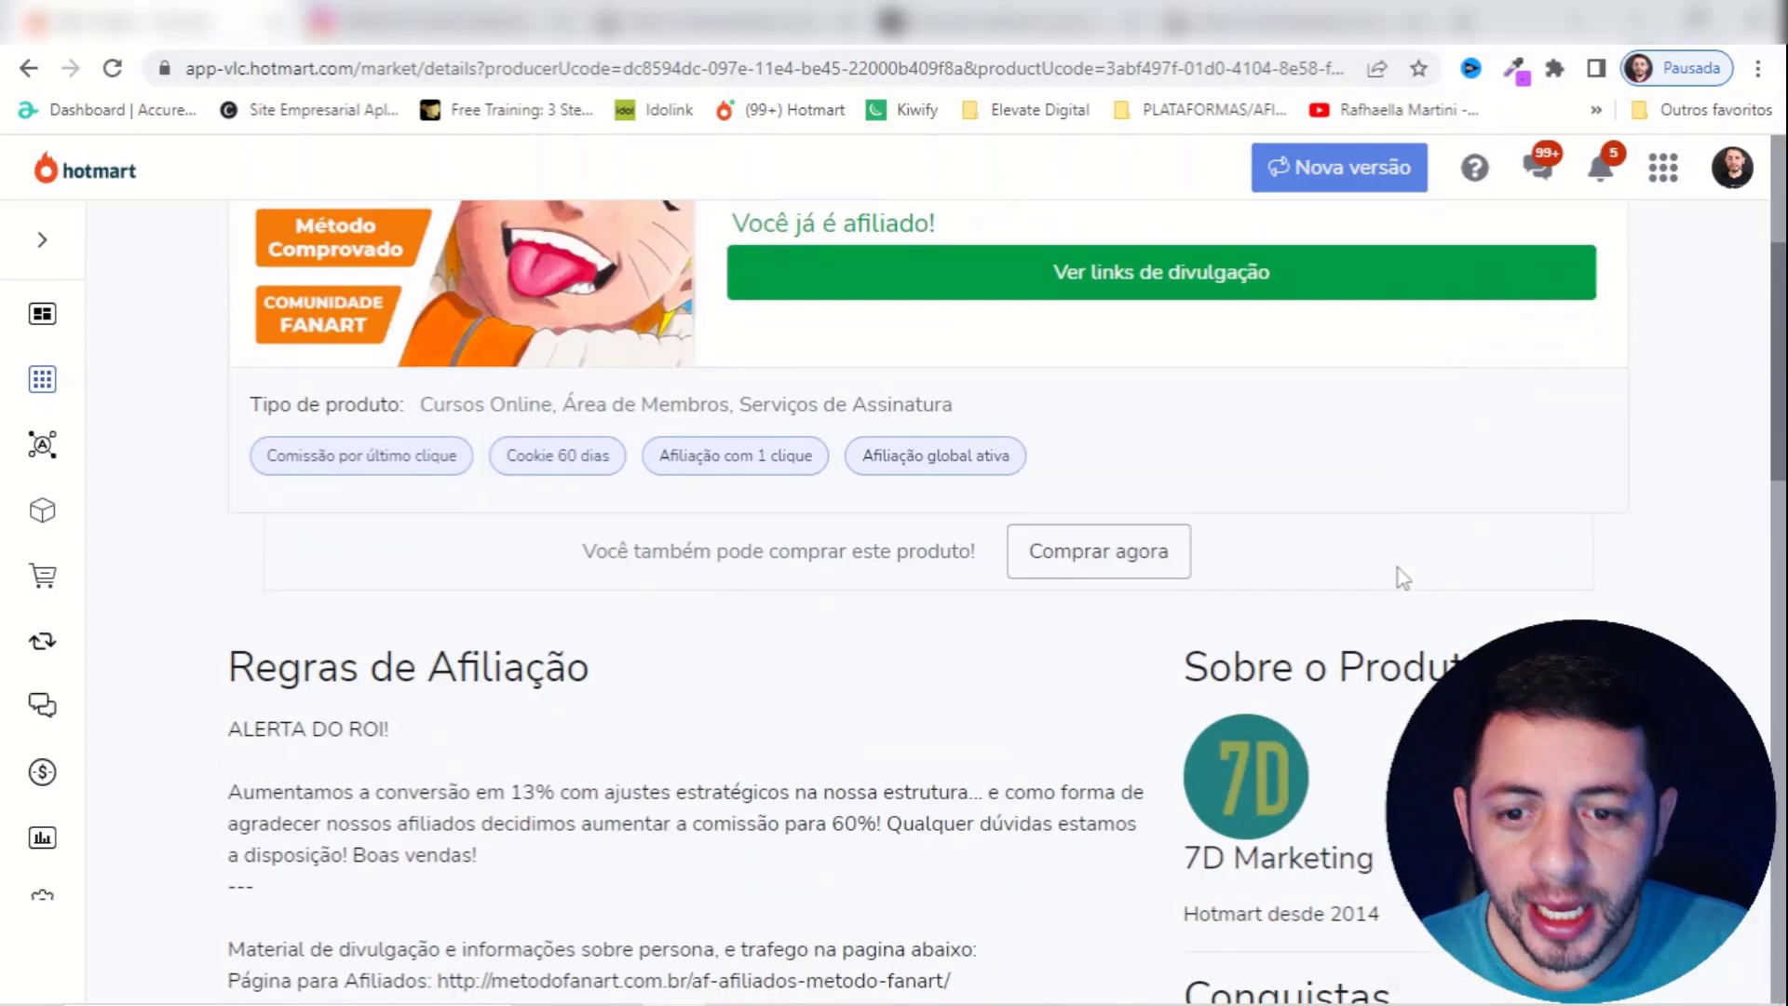
pyautogui.scroll(4, 1274, 487)
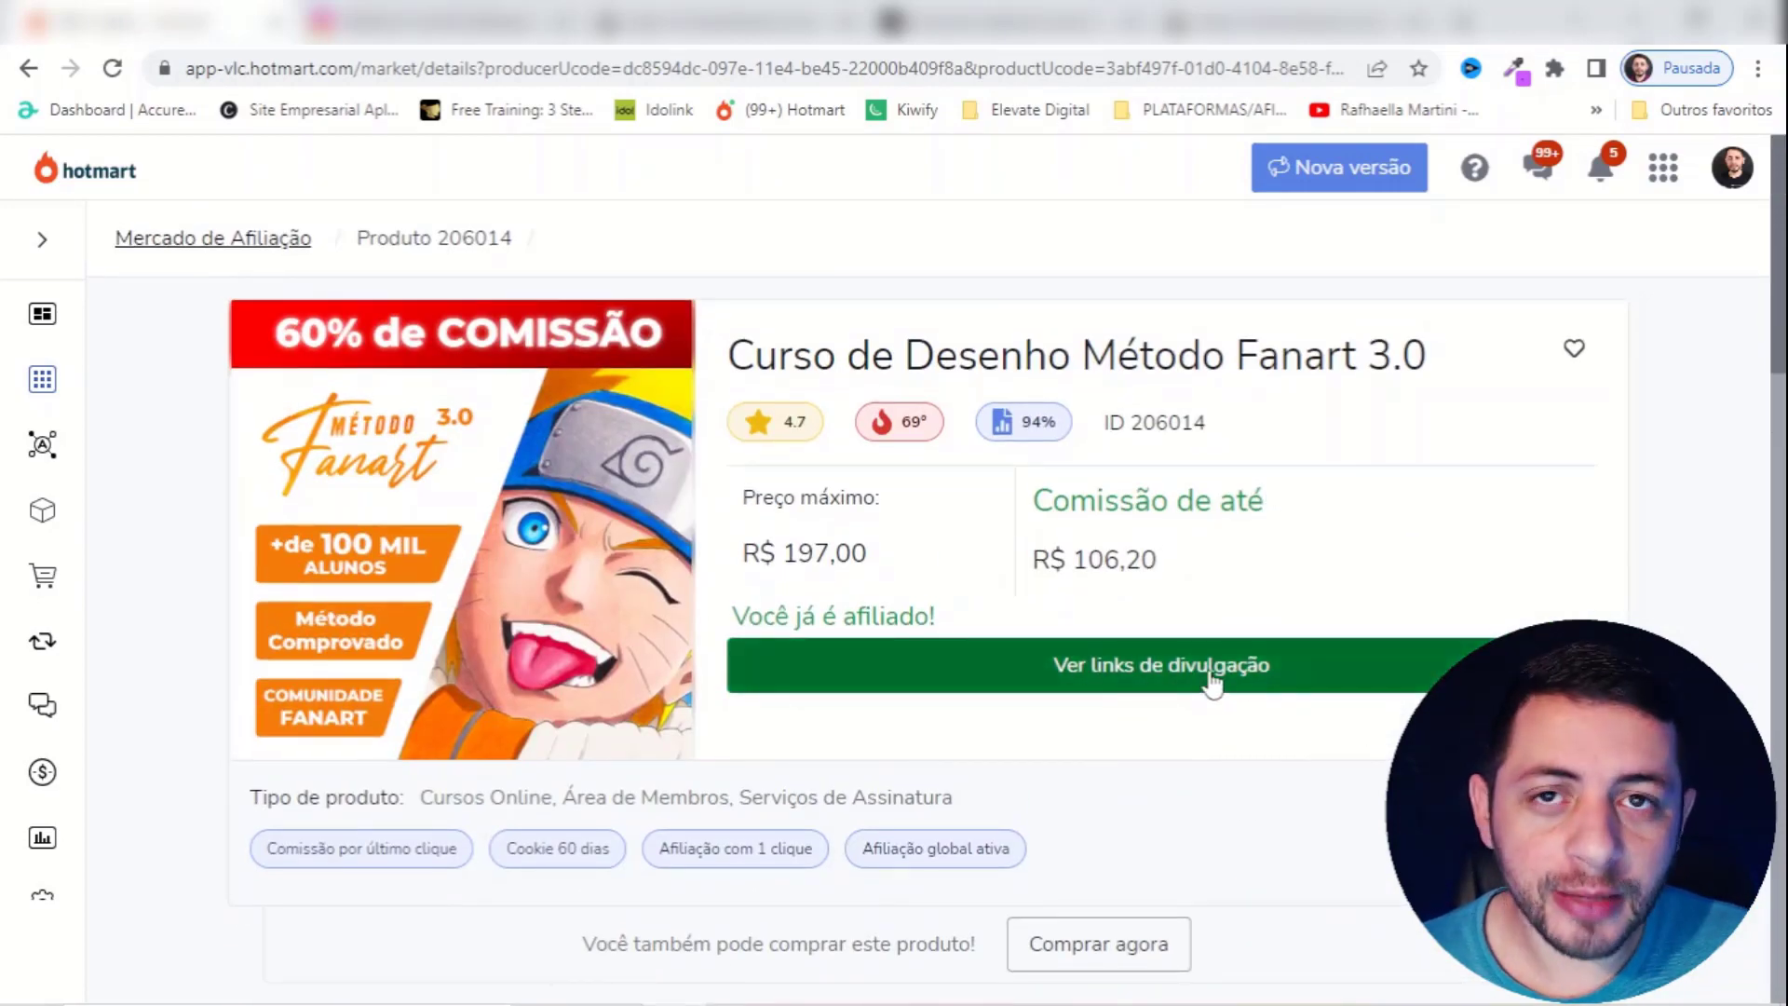
pyautogui.scroll(-10, 1209, 688)
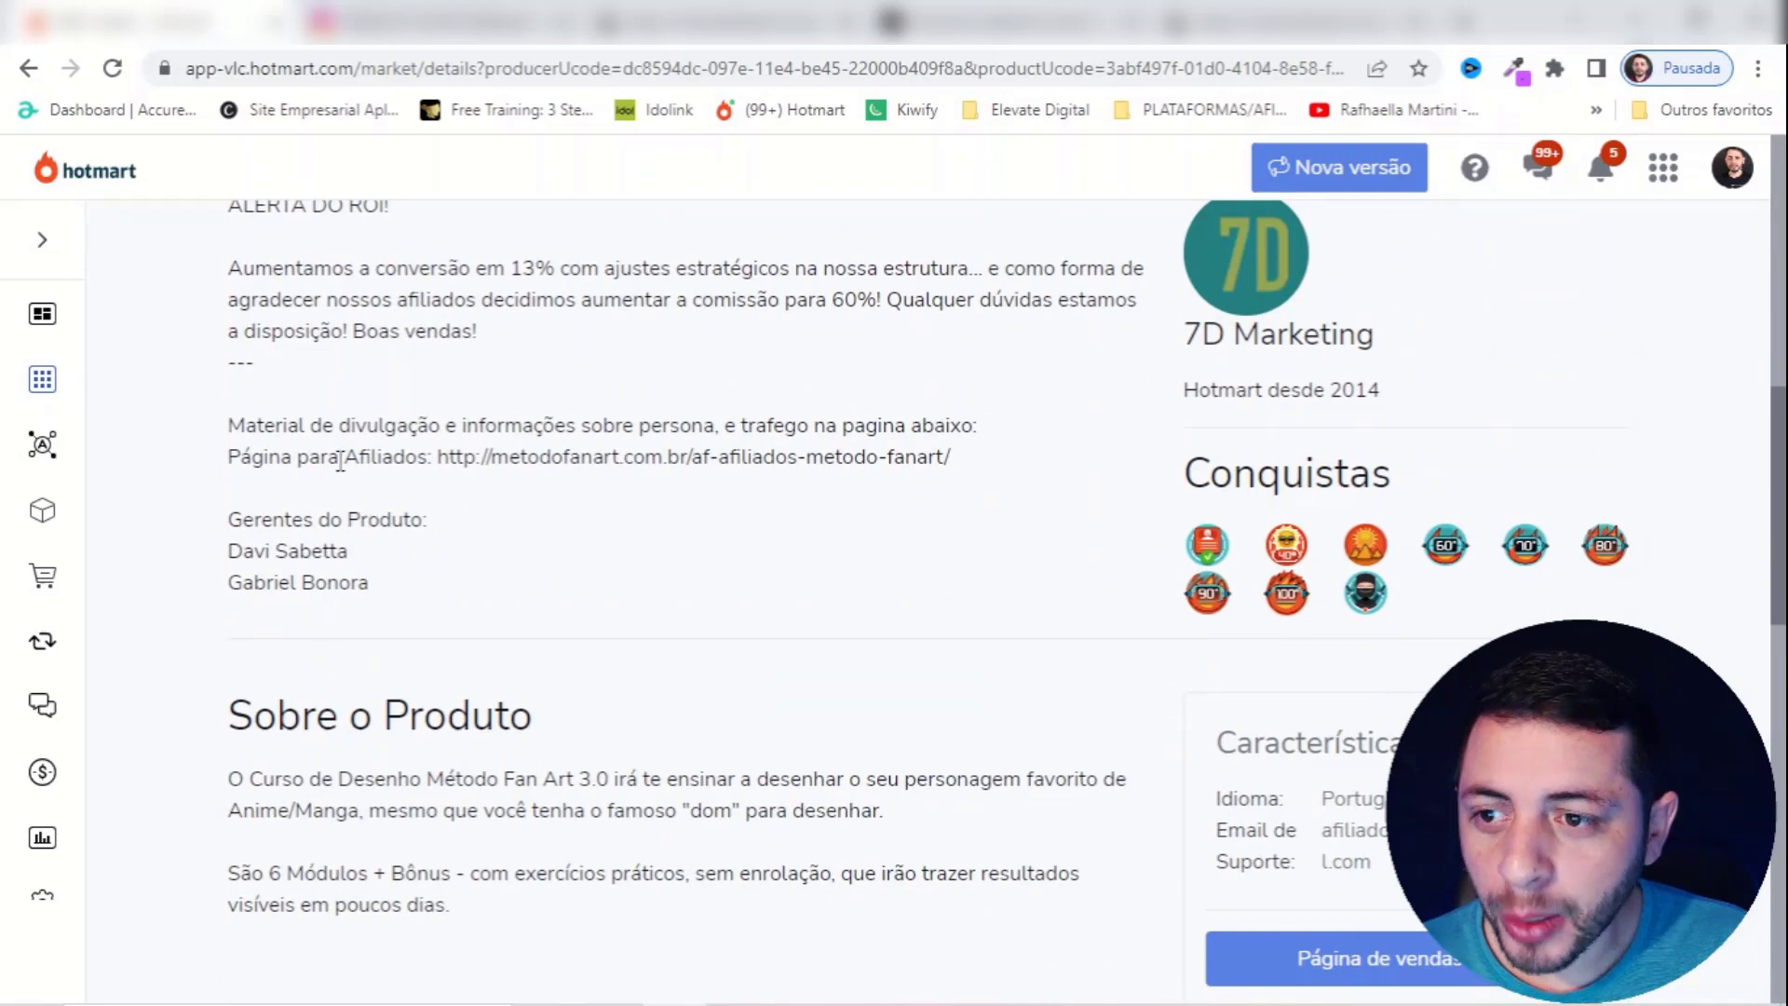
pyautogui.scroll(3, 335, 457)
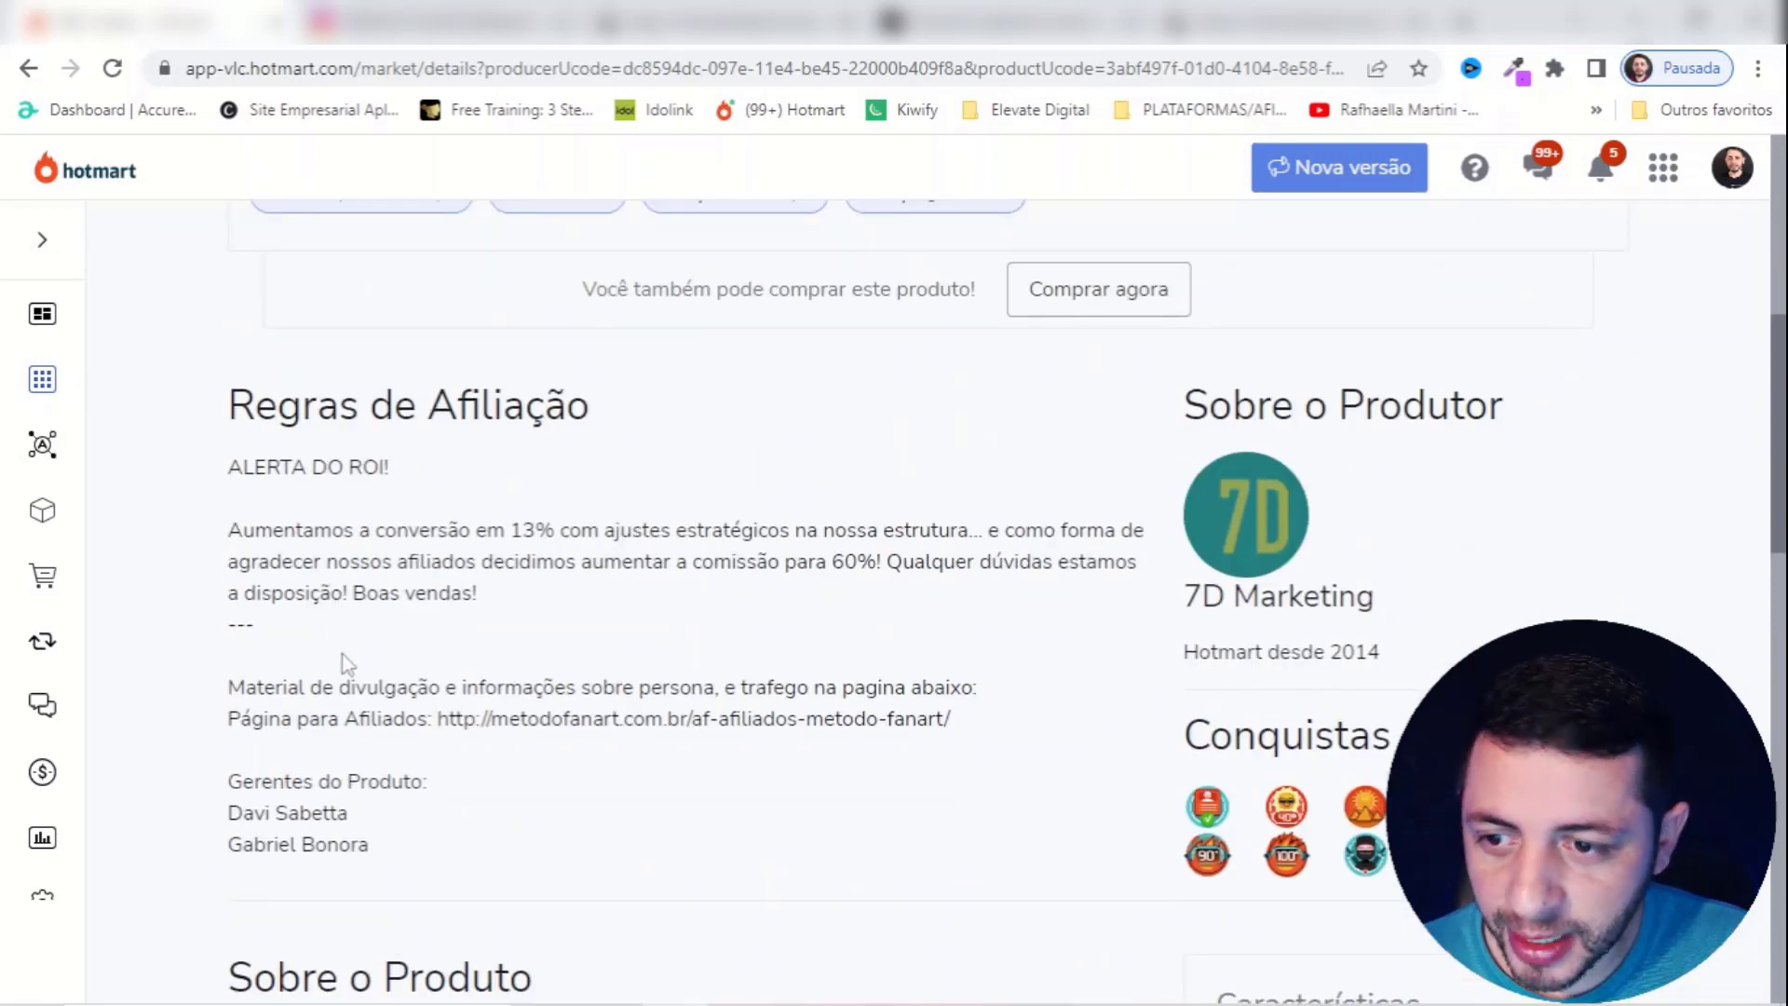
pyautogui.scroll(-2, 344, 659)
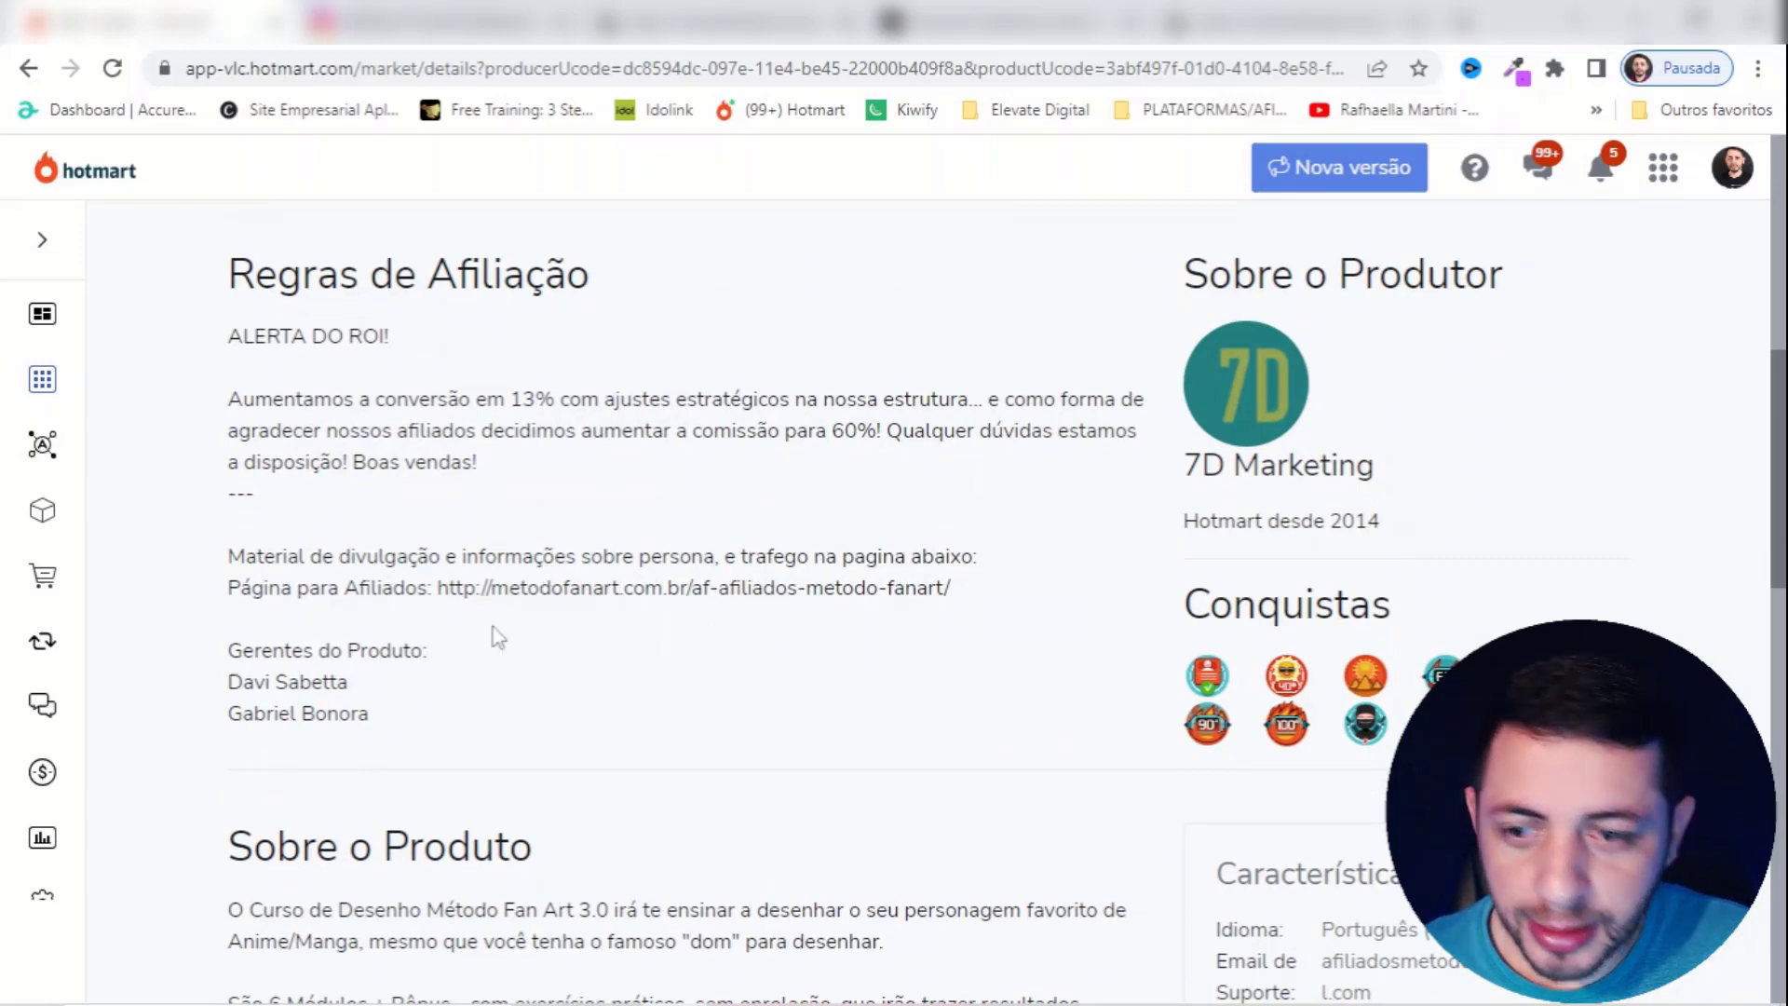
pyautogui.moveTo(438, 589); pyautogui.dragTo(950, 590)
pyautogui.rightClick(933, 589)
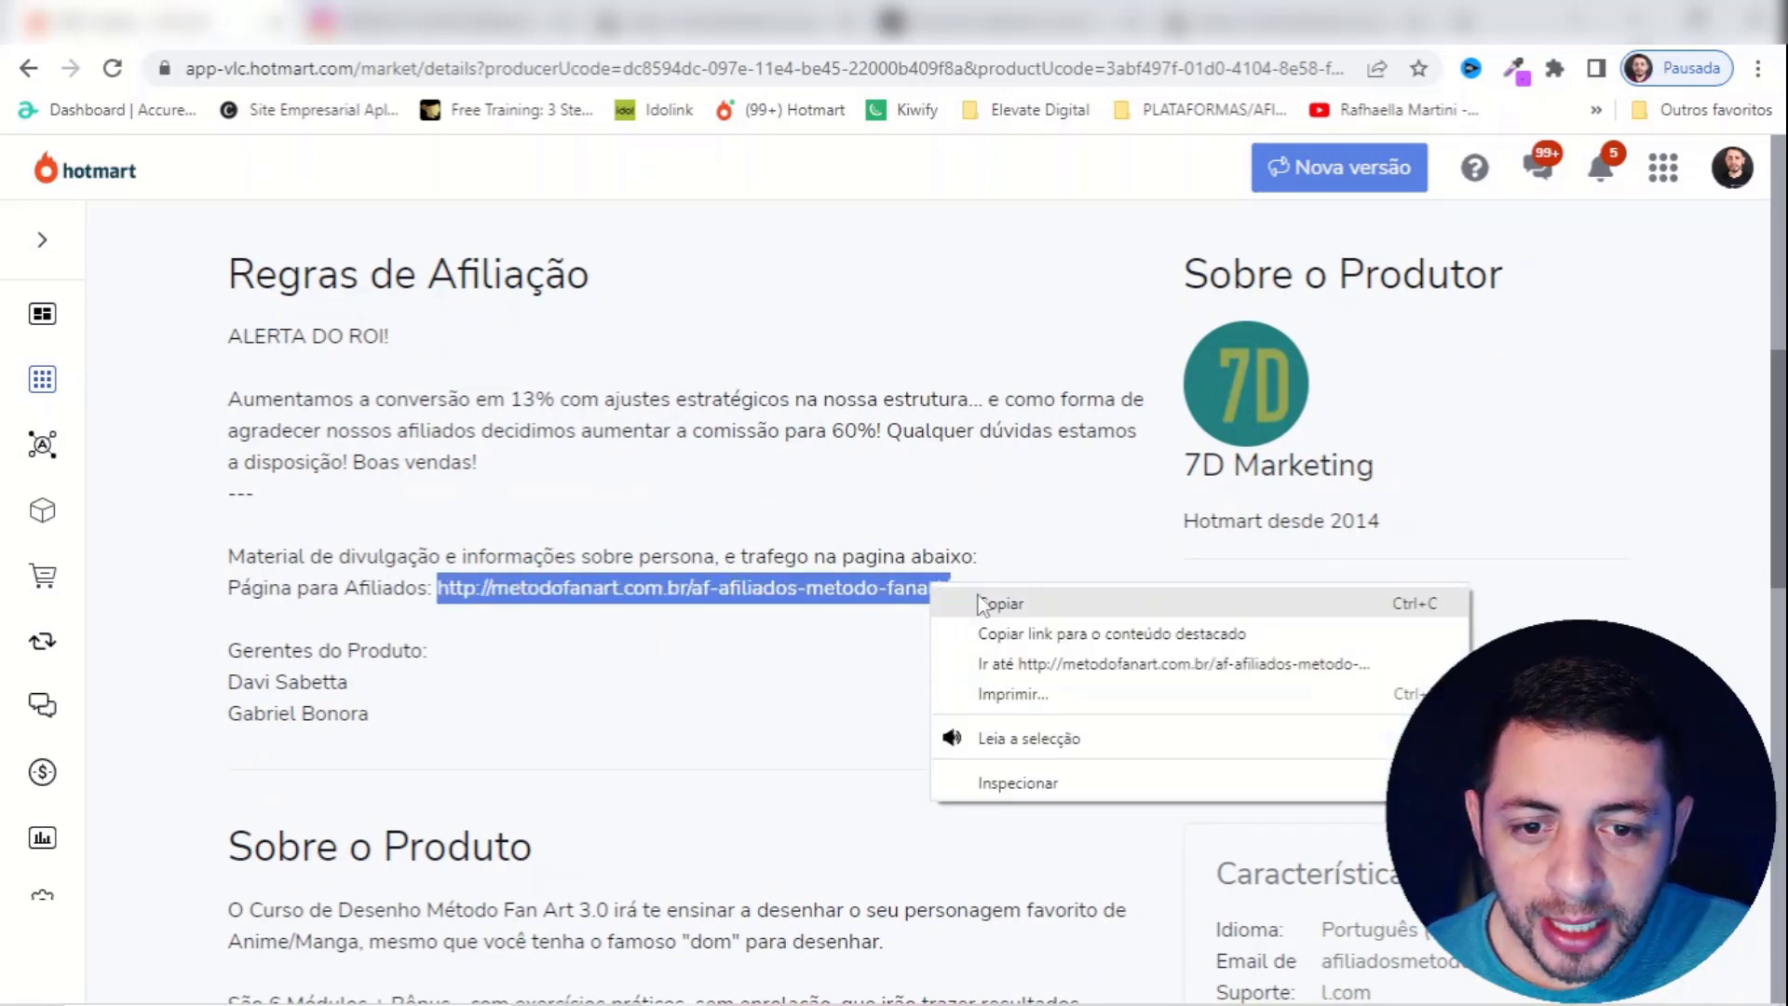
pyautogui.click(1083, 663)
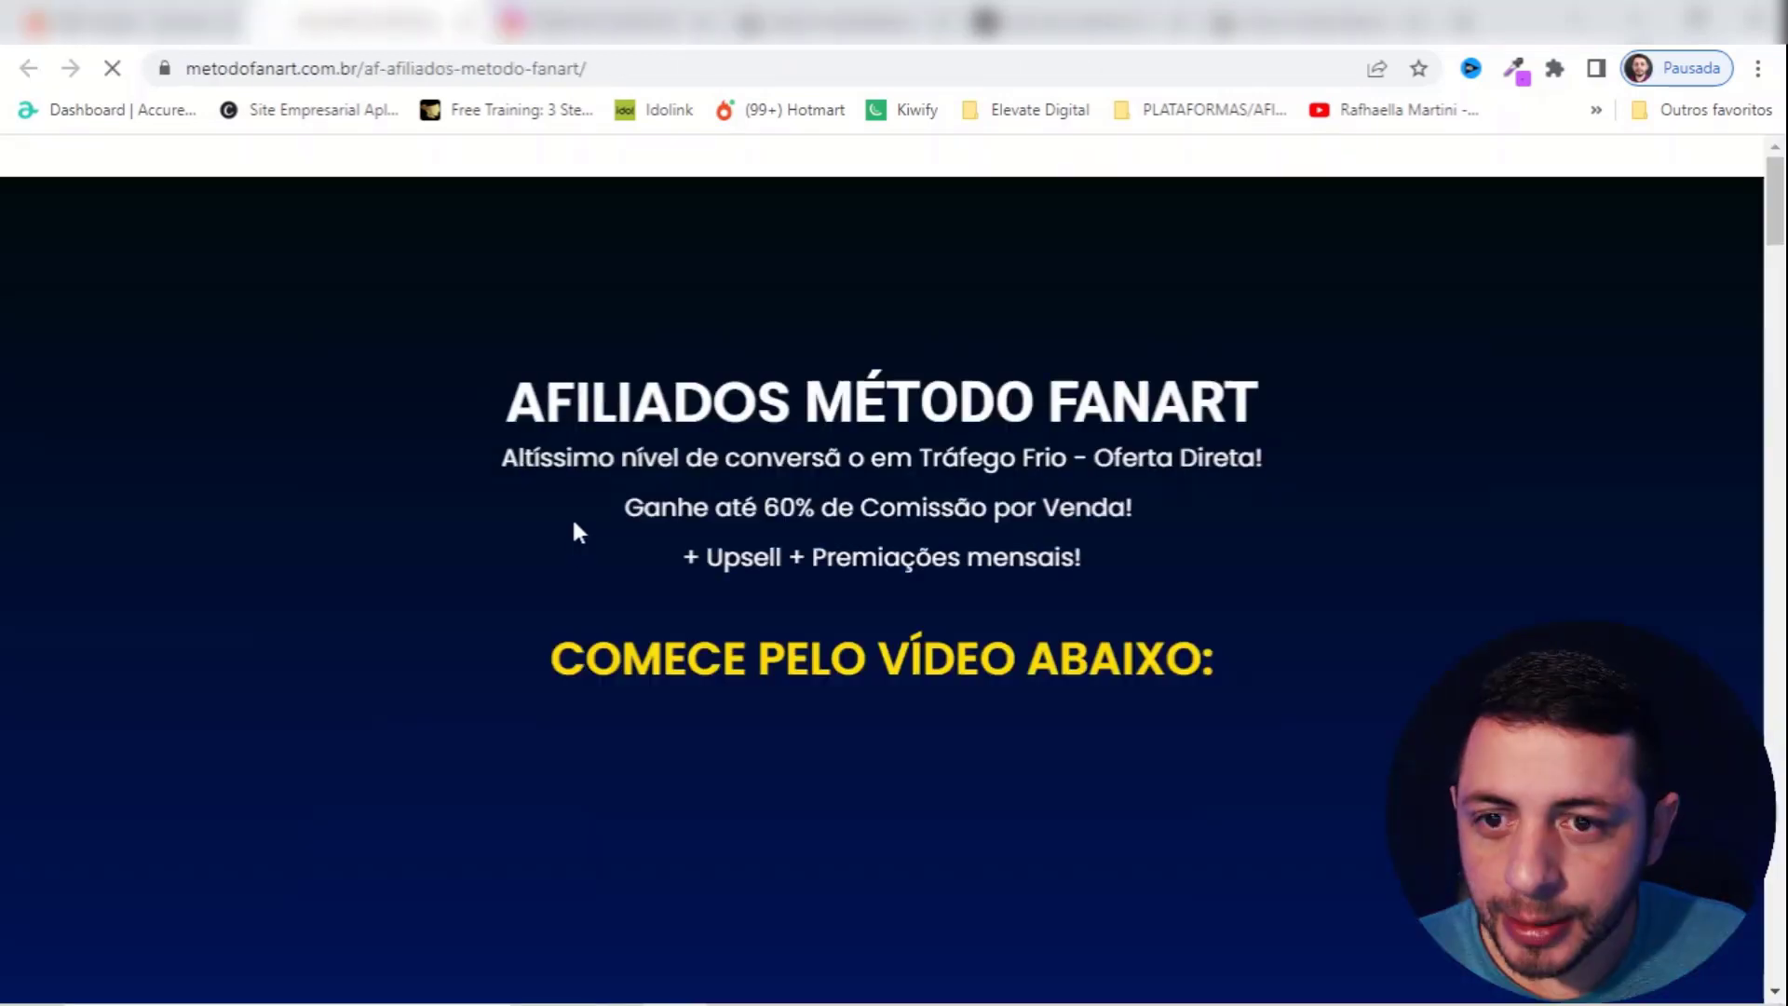